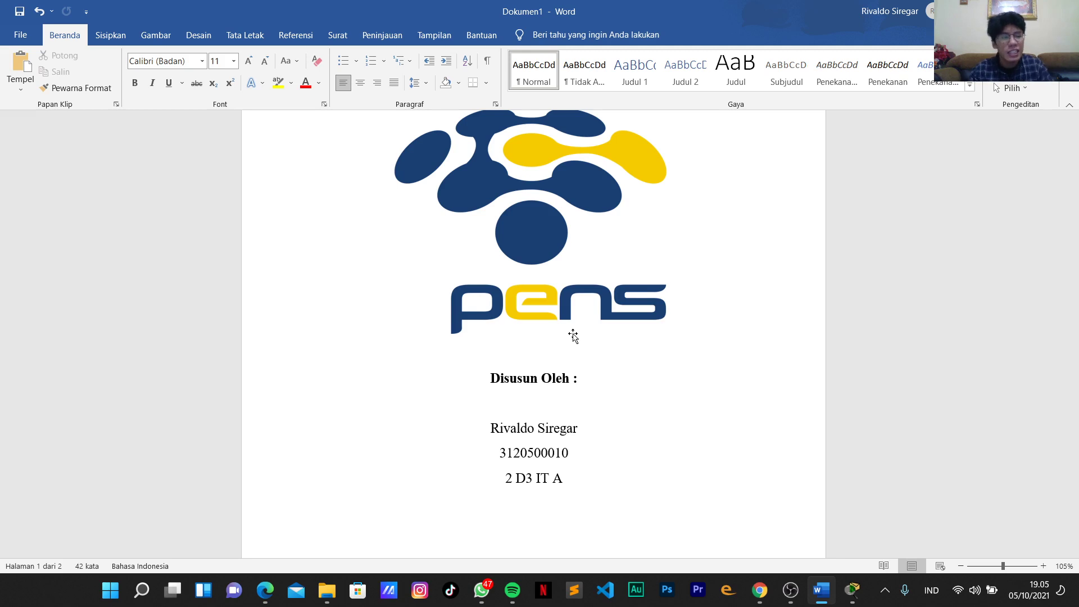
# Look over the lab report's cover page and switch to the Cisco Packet Tracer activity.
pyautogui.scroll(5, 584, 320)
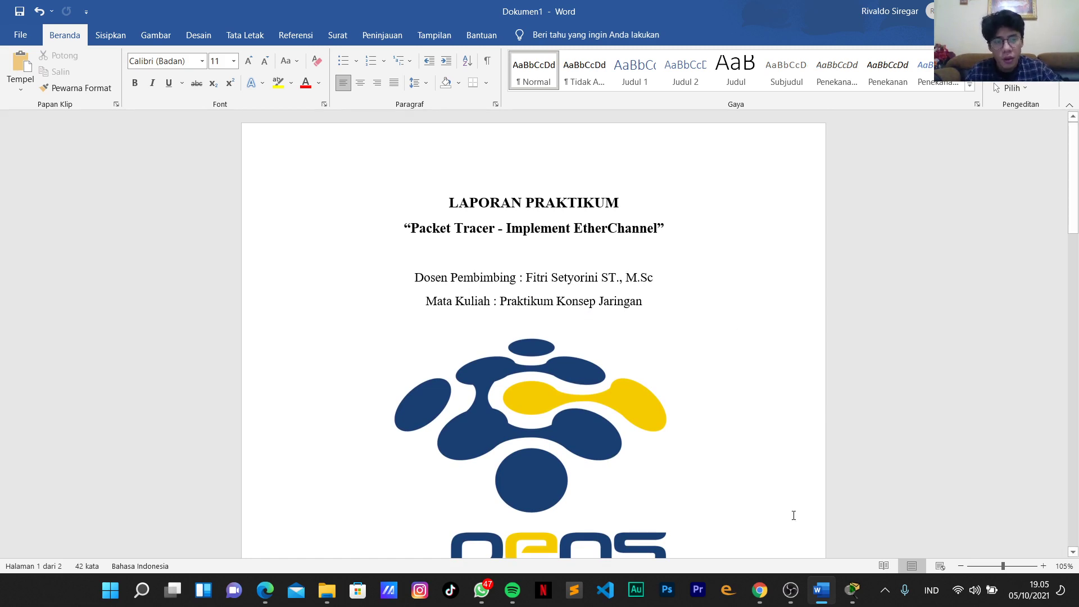
pyautogui.moveTo(852, 590)
pyautogui.click(905, 494)
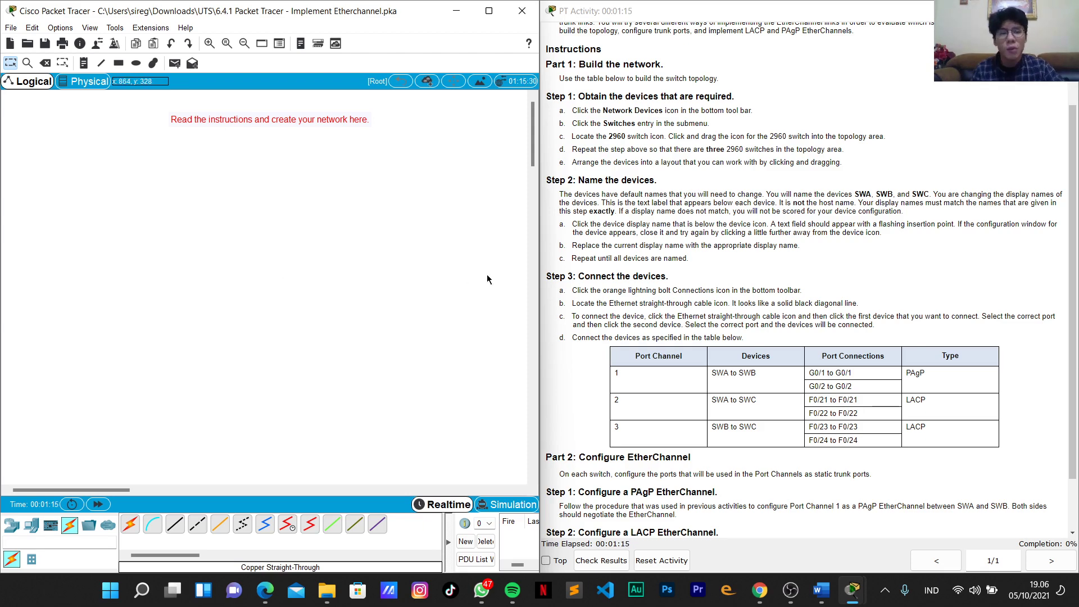
# Read the activity instructions, from the objectives through the port connection table to the EtherChannel configuration part.
pyautogui.scroll(3, 672, 214)
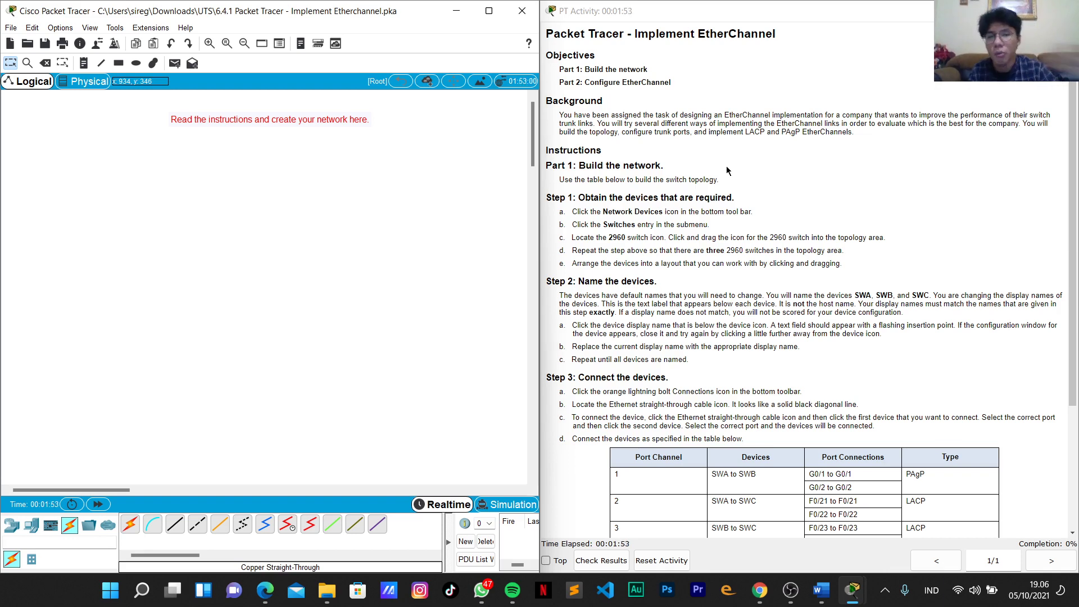
pyautogui.scroll(-1, 752, 164)
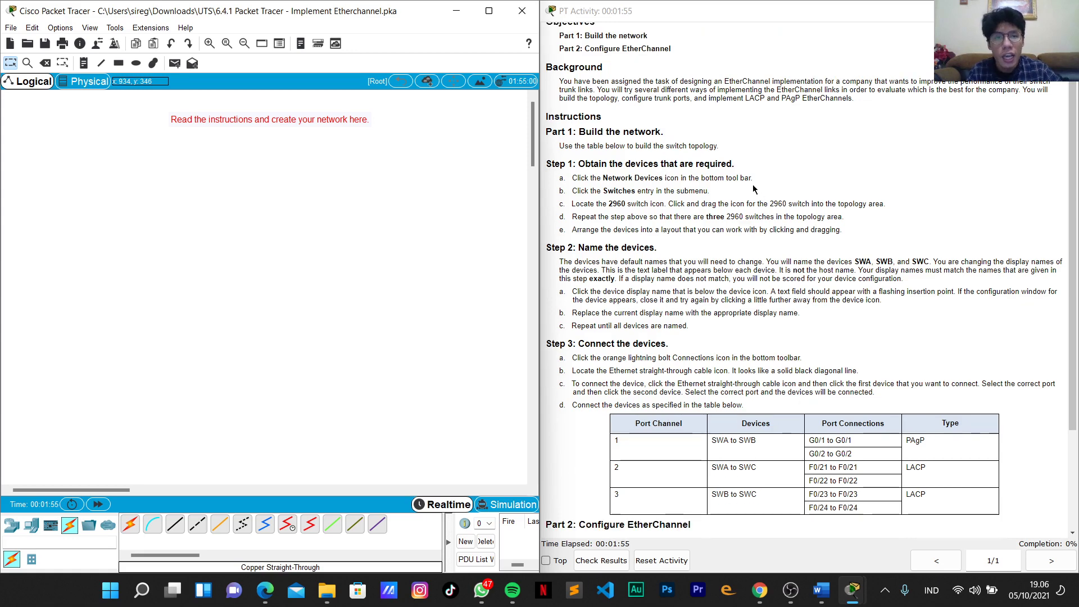
pyautogui.scroll(1, 753, 188)
pyautogui.scroll(-5, 752, 182)
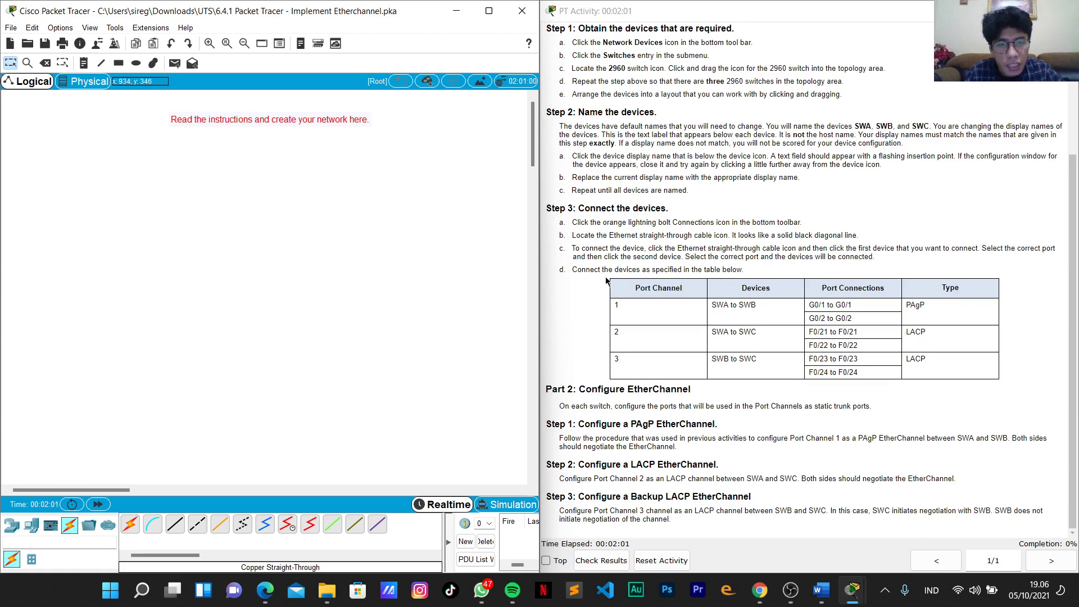
pyautogui.click(610, 310)
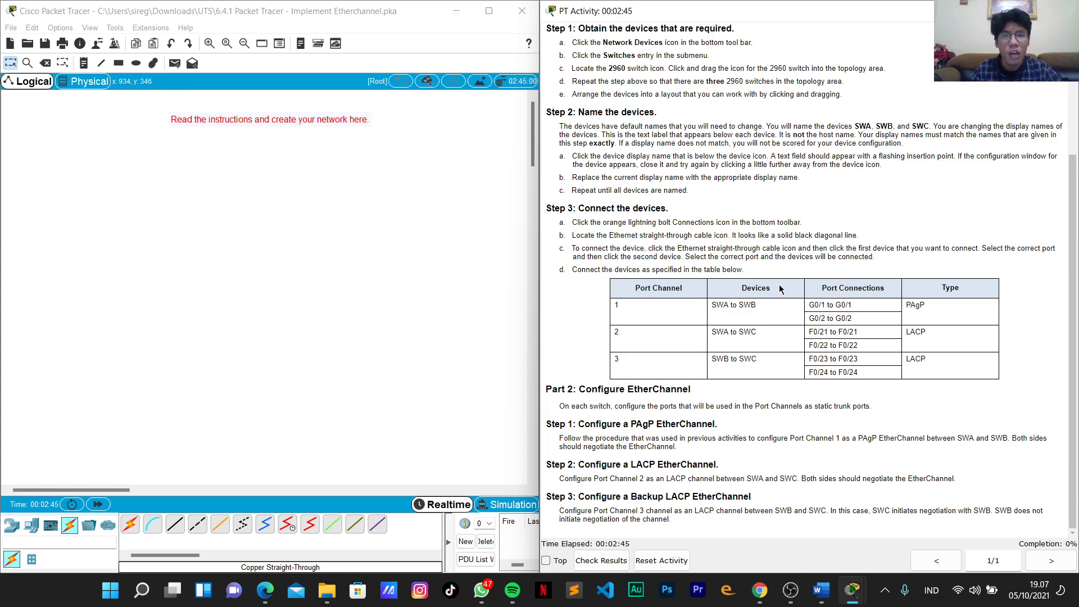
pyautogui.scroll(5, 780, 288)
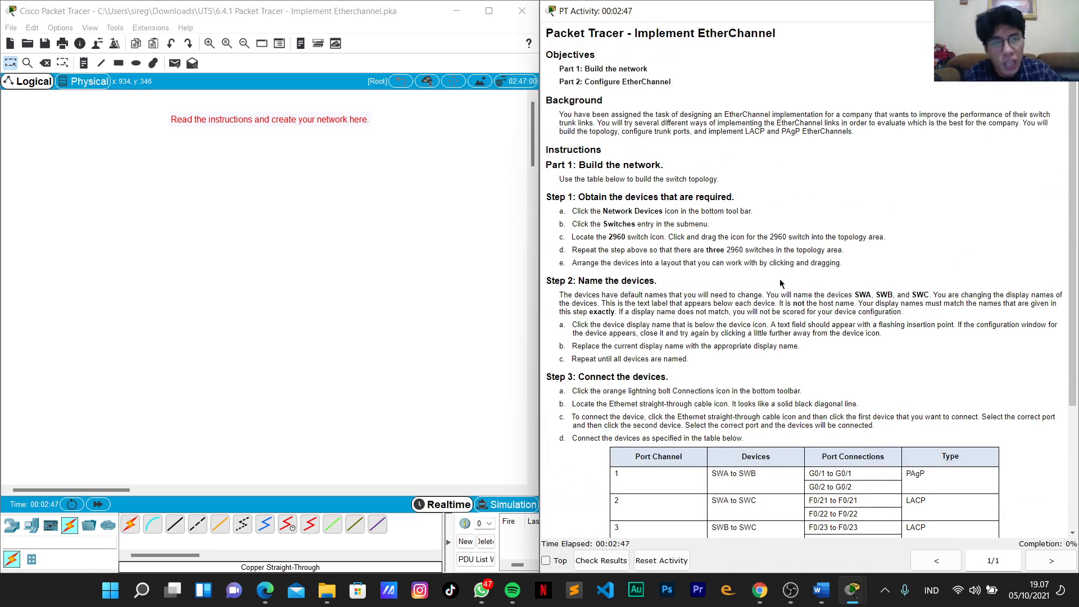
pyautogui.scroll(-2, 773, 271)
pyautogui.scroll(2, 773, 272)
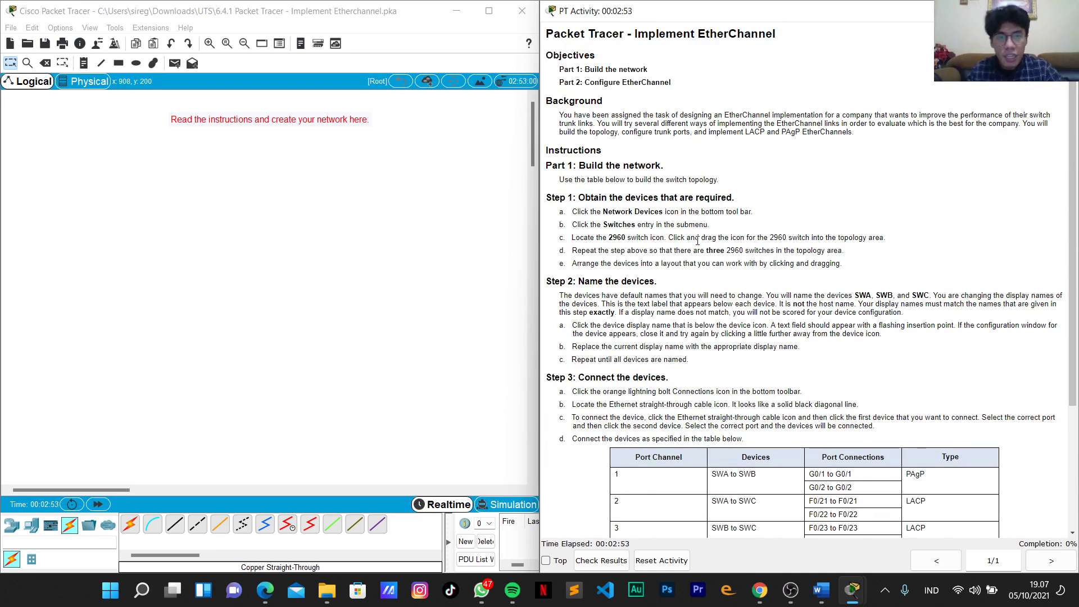
# Place three 2960 switches in the logical workspace.
pyautogui.moveTo(603, 224); pyautogui.dragTo(637, 226)
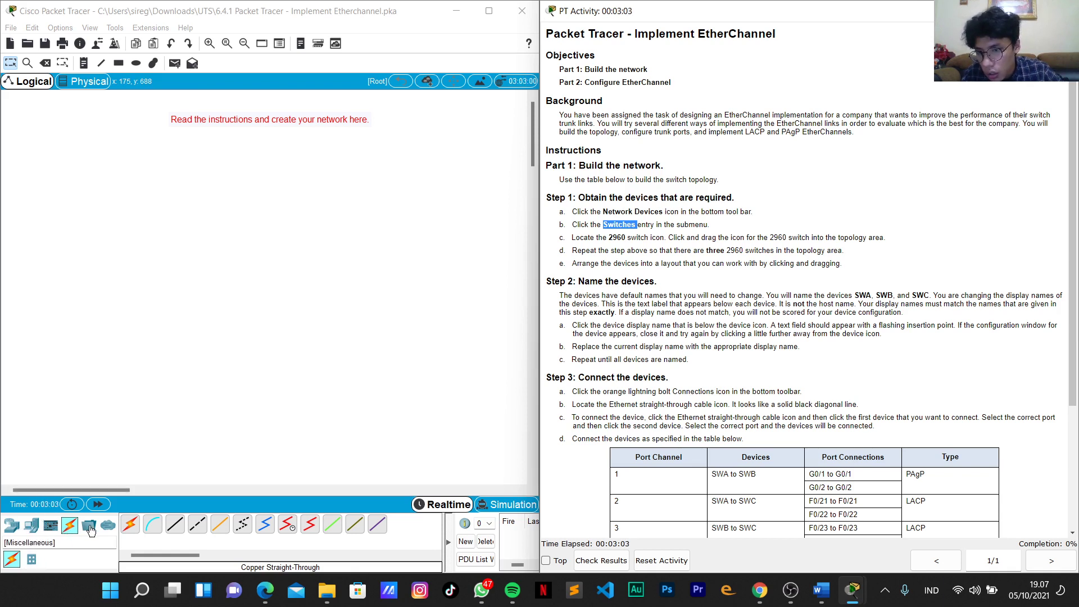
pyautogui.click(12, 527)
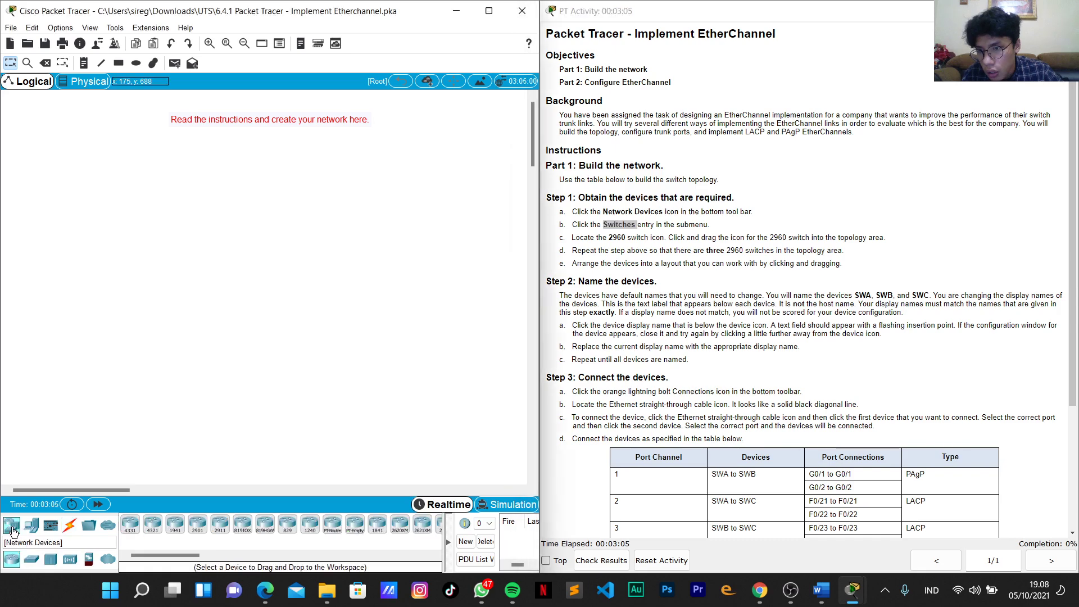
pyautogui.click(32, 559)
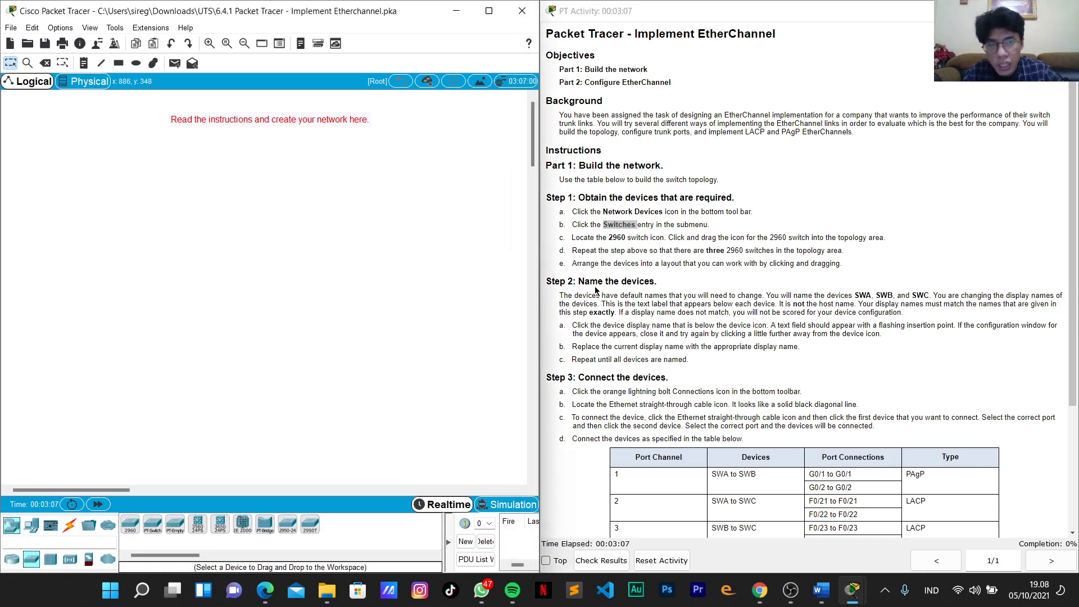
pyautogui.moveTo(608, 237); pyautogui.dragTo(624, 238)
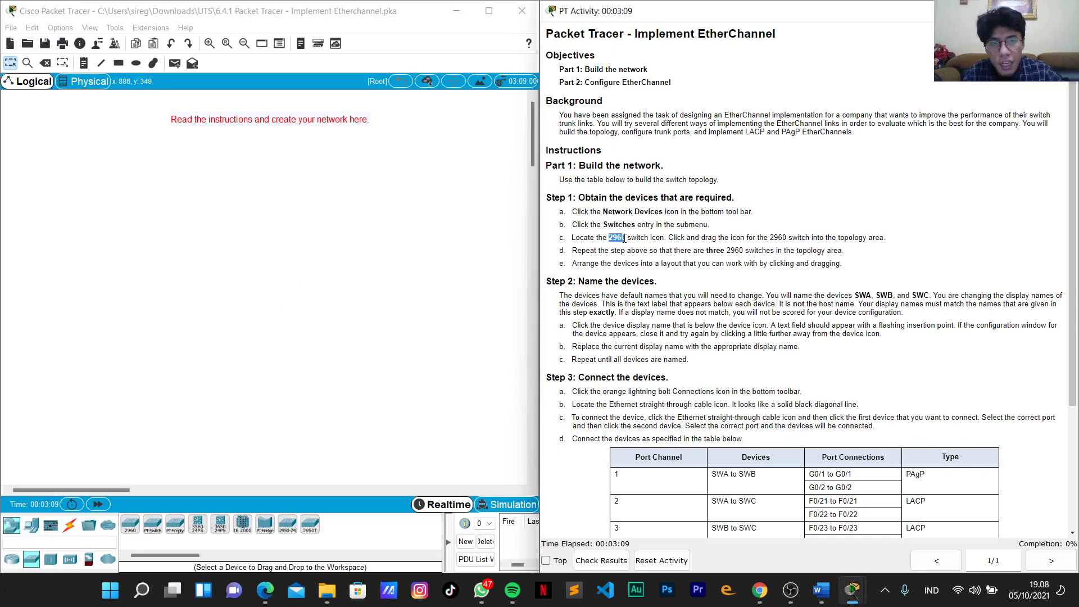
pyautogui.moveTo(129, 525); pyautogui.dragTo(211, 241)
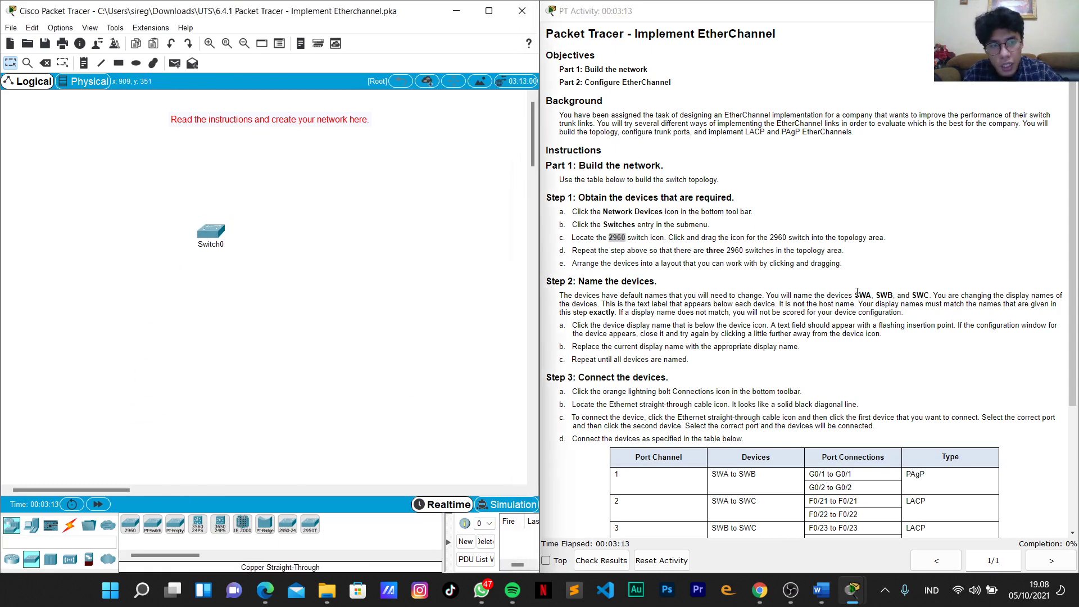
pyautogui.moveTo(858, 295); pyautogui.dragTo(871, 295)
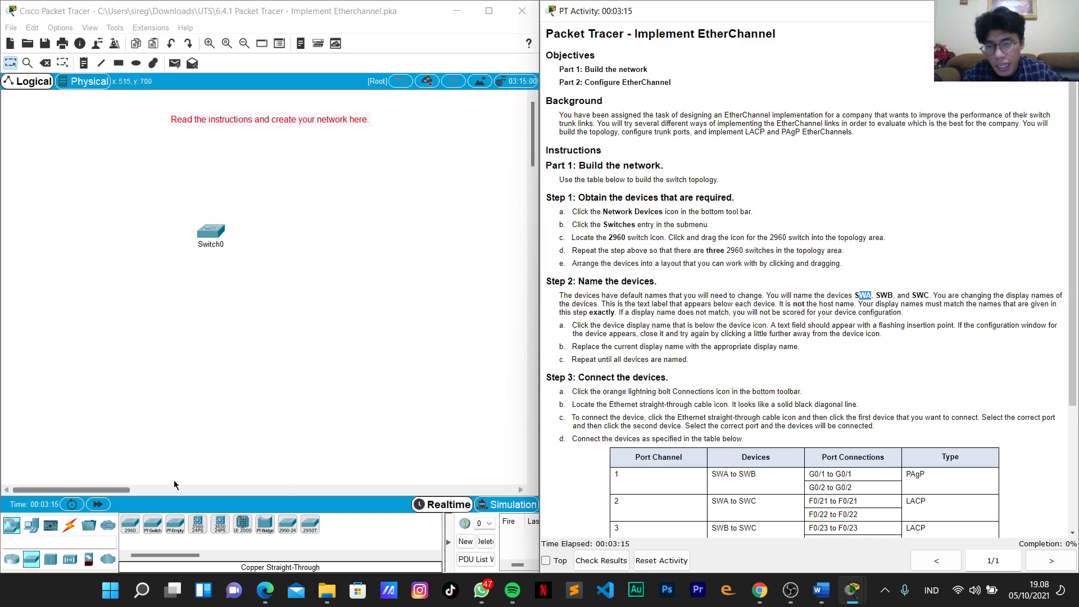
pyautogui.moveTo(130, 524); pyautogui.dragTo(241, 323)
# Rename the three switches SWA, SWB and SWC, with SWA as the upper one.
pyautogui.click(204, 243)
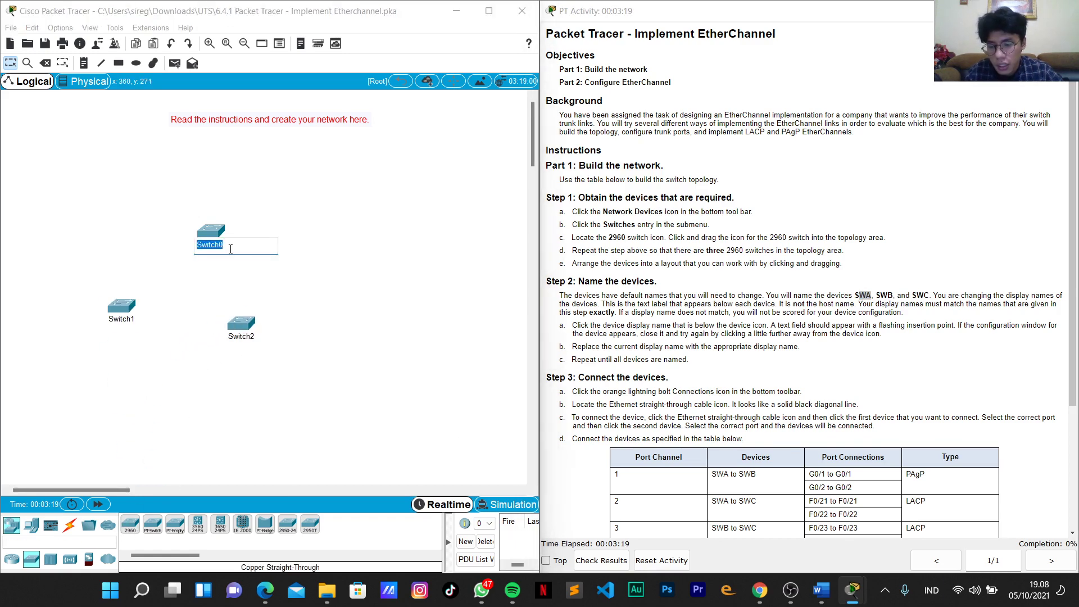
pyautogui.write('SWA')
pyautogui.click(134, 319)
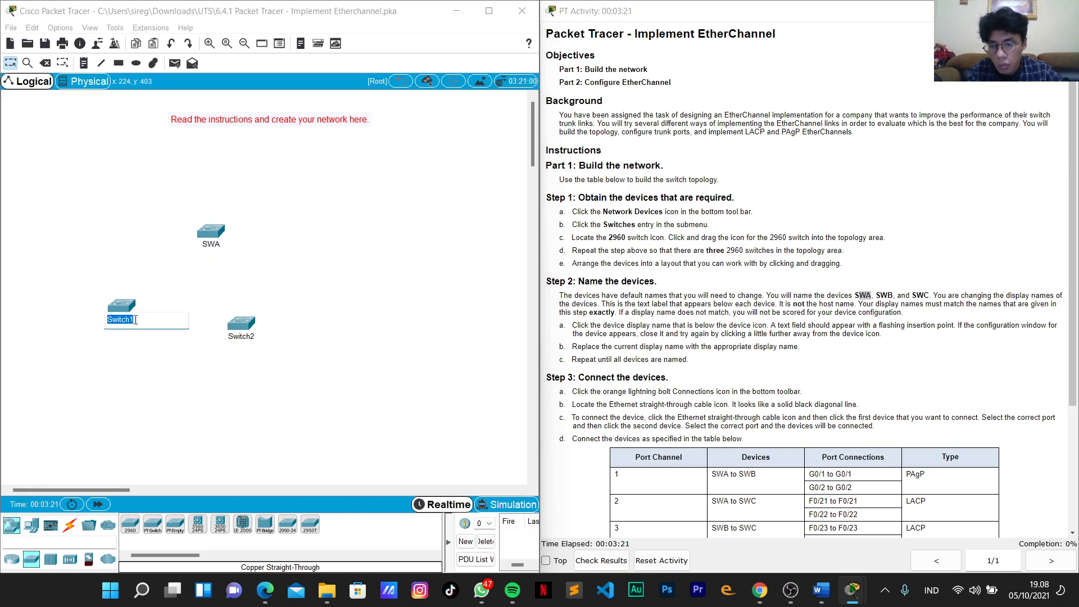
pyautogui.write('SWB')
pyautogui.press('Return')
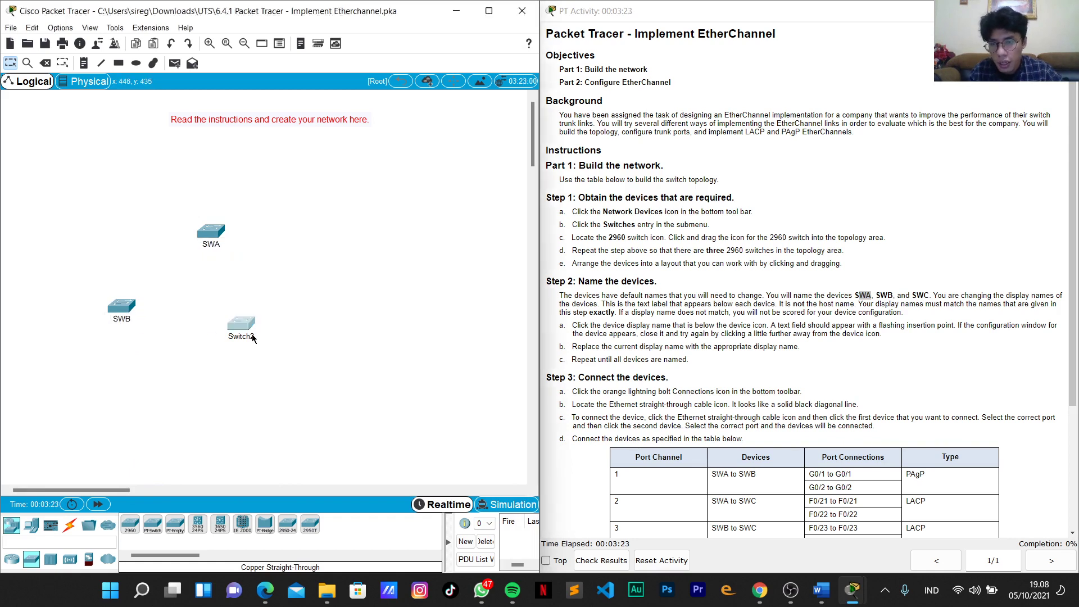
pyautogui.click(252, 337)
pyautogui.write('SWC')
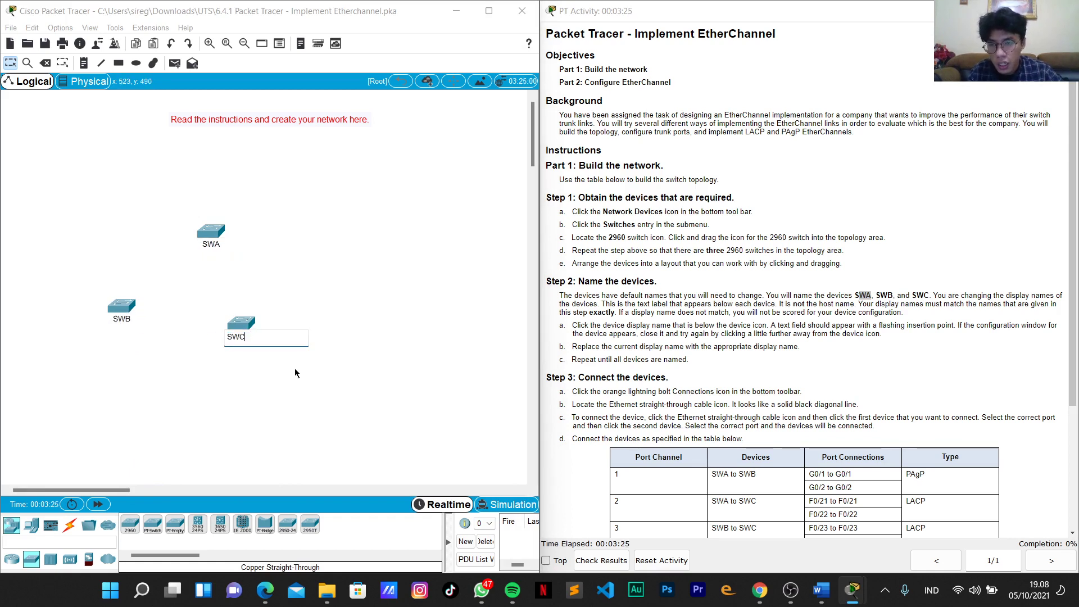
pyautogui.click(294, 369)
# Arrange the switches in a triangle, with SWA above and SWB and SWC level below it.
pyautogui.moveTo(244, 325); pyautogui.dragTo(250, 307)
pyautogui.moveTo(213, 232); pyautogui.dragTo(208, 233)
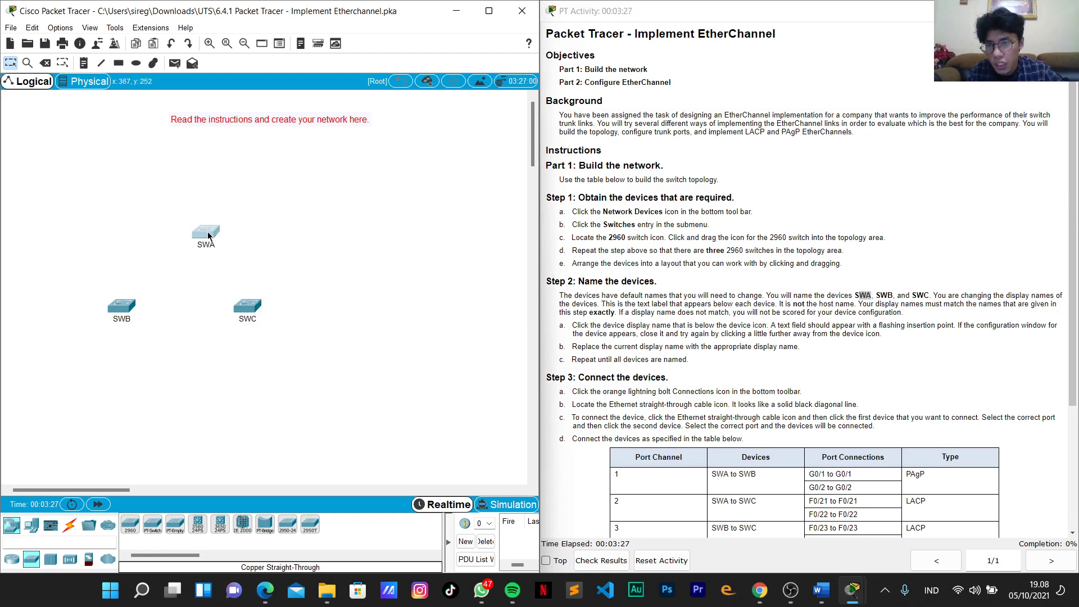
pyautogui.moveTo(248, 307); pyautogui.dragTo(243, 308)
pyautogui.moveTo(125, 316); pyautogui.dragTo(142, 316)
# Connect SWA GigabitEthernet0/1 to SWB GigabitEthernet0/1 with a copper straight-through cable.
pyautogui.scroll(-1, 615, 342)
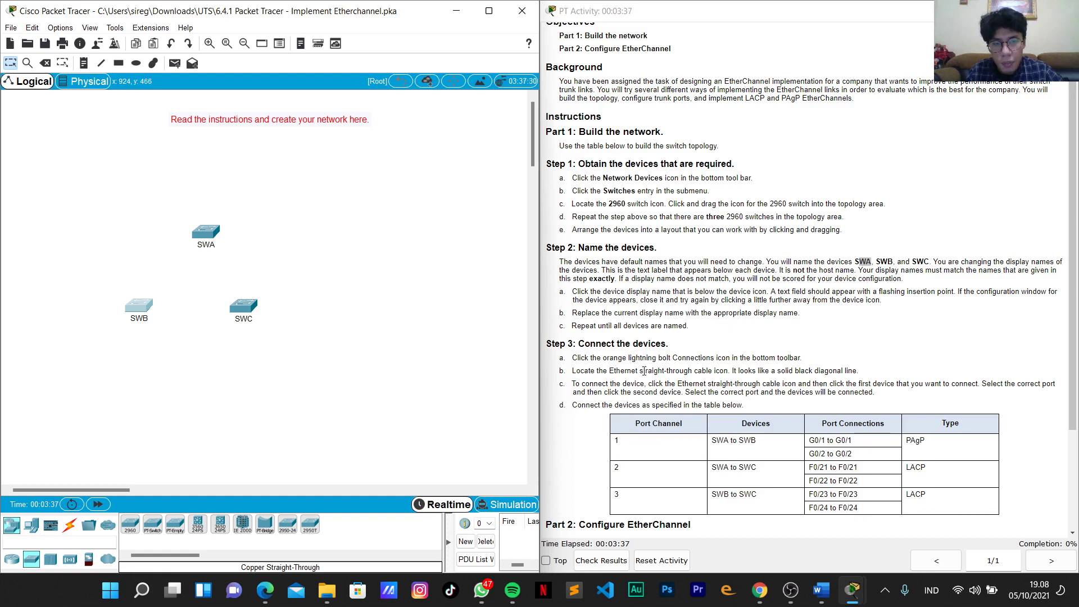
pyautogui.click(72, 524)
pyautogui.click(174, 524)
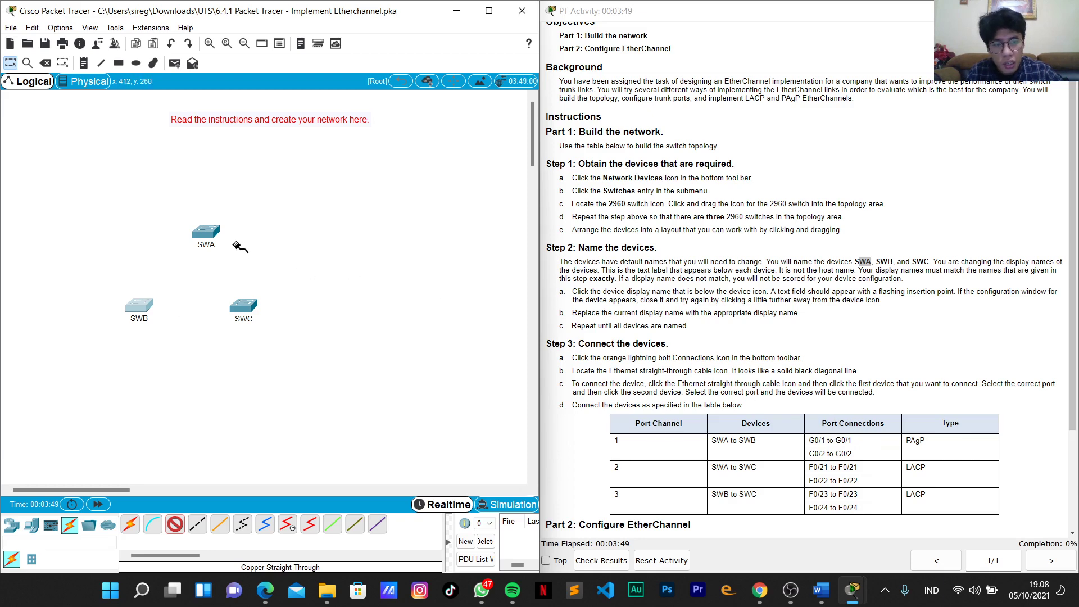
pyautogui.click(206, 231)
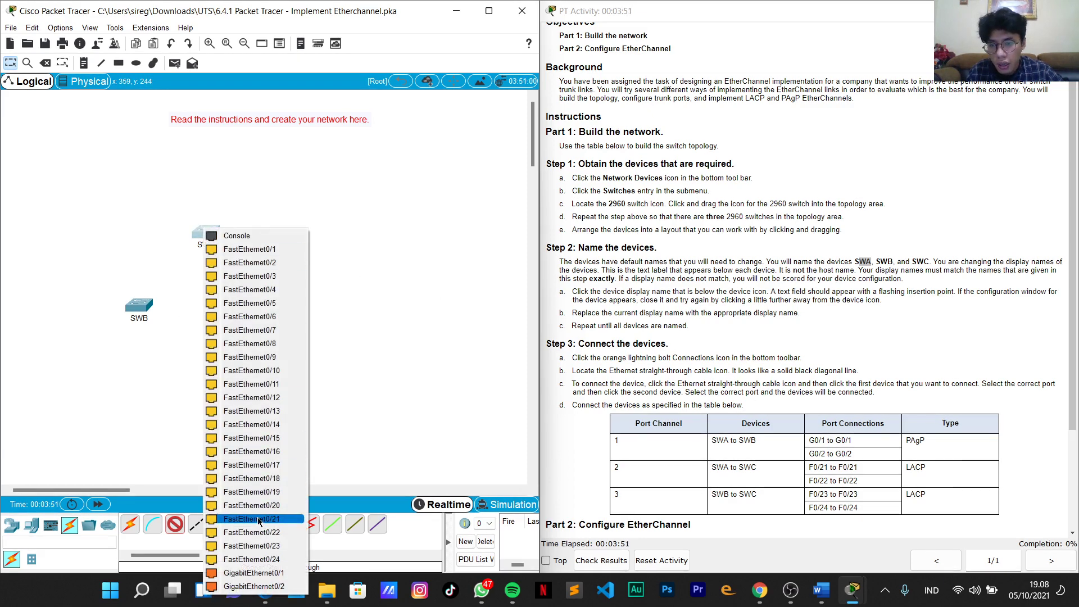
pyautogui.click(261, 572)
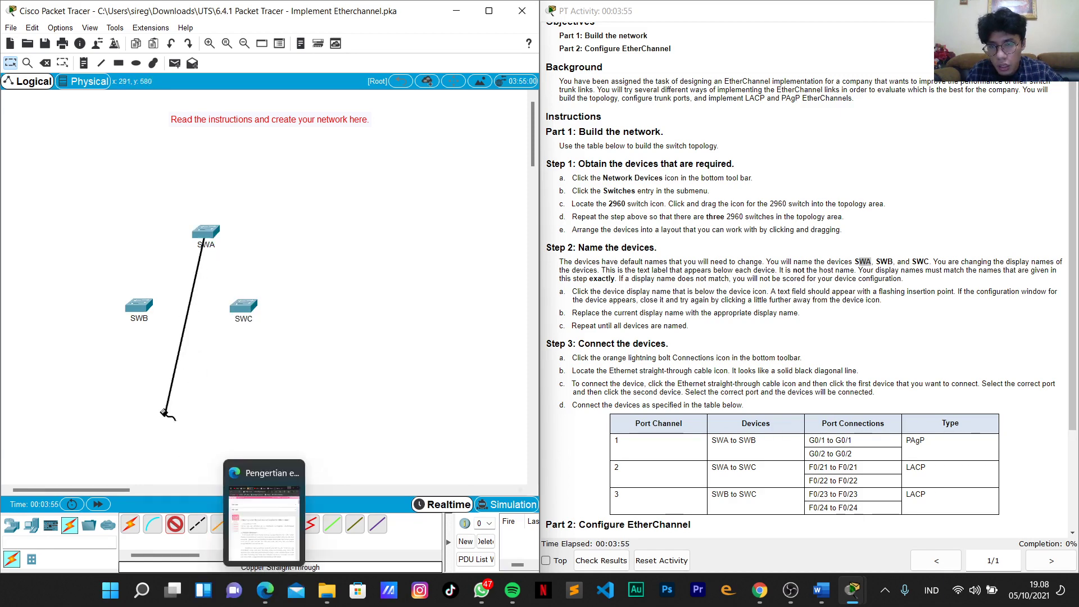
pyautogui.click(142, 307)
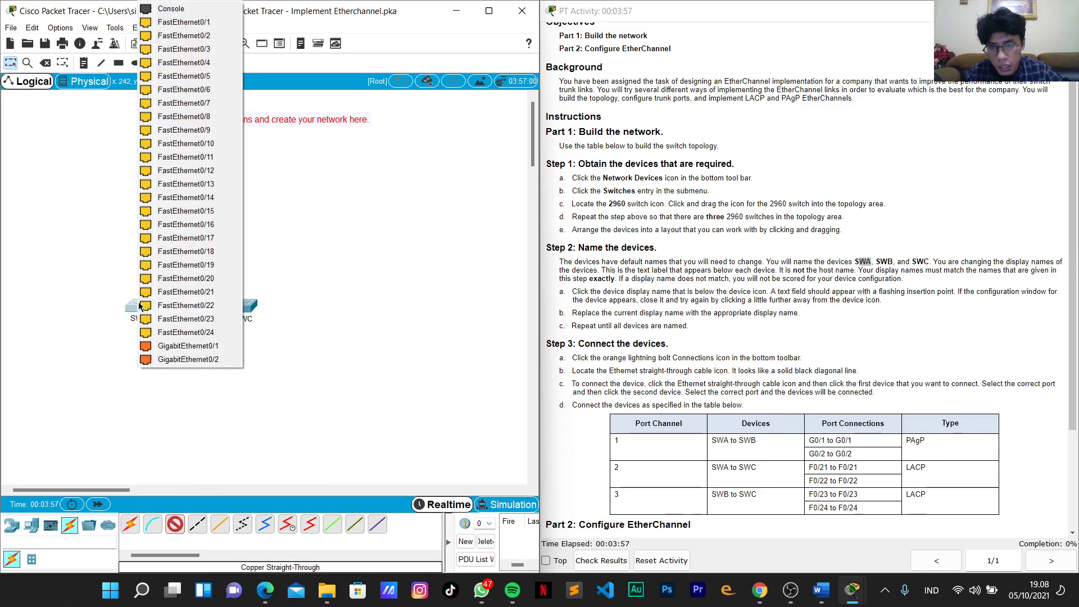
pyautogui.click(169, 346)
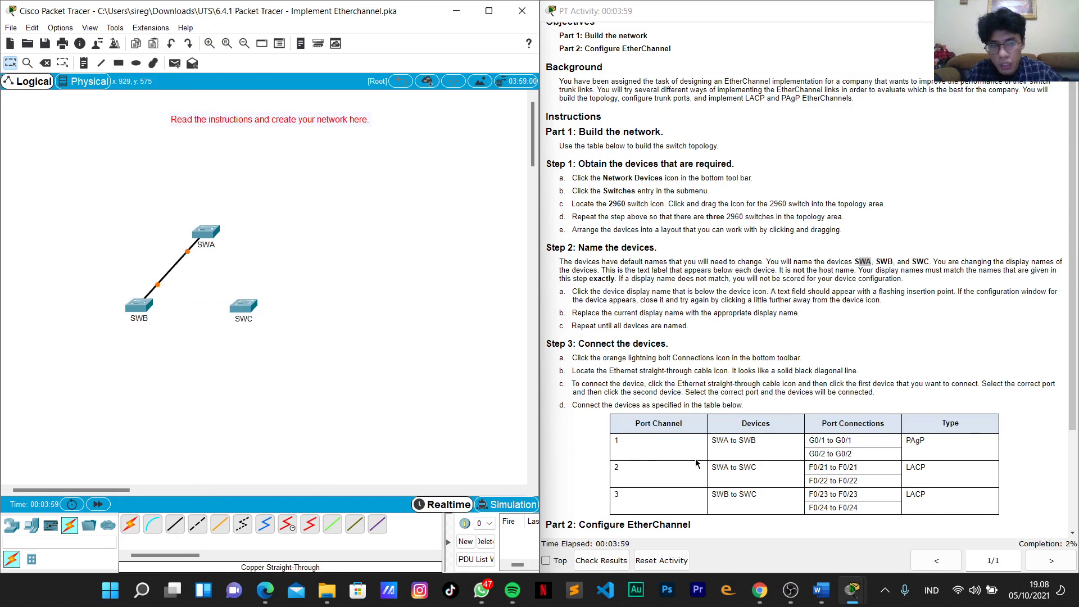
# Add a second copper straight-through cable from SWA GigabitEthernet0/2 to SWB GigabitEthernet0/2.
pyautogui.click(176, 527)
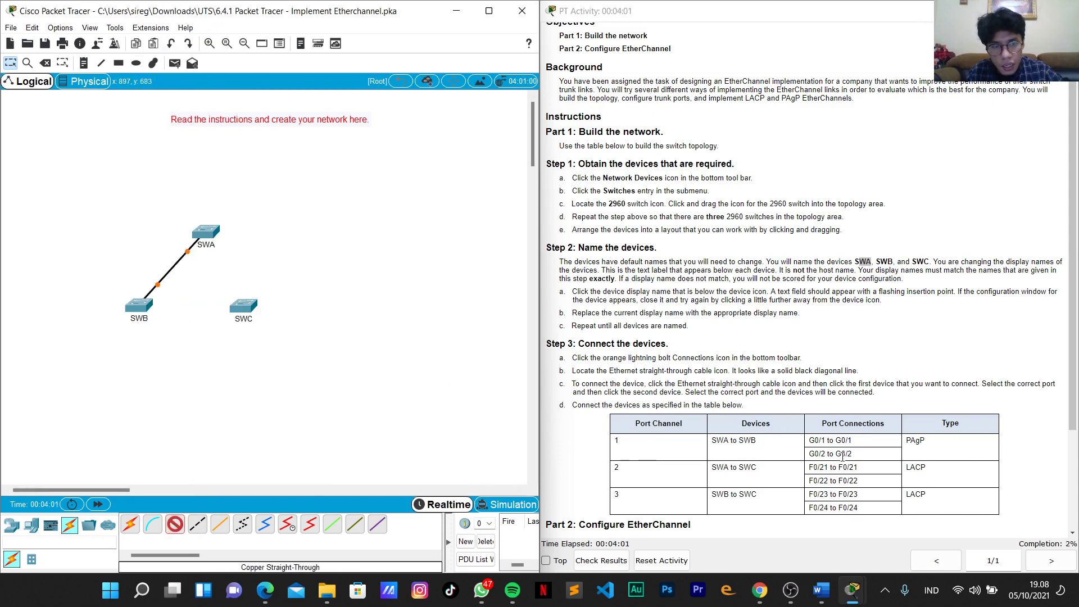
pyautogui.click(204, 235)
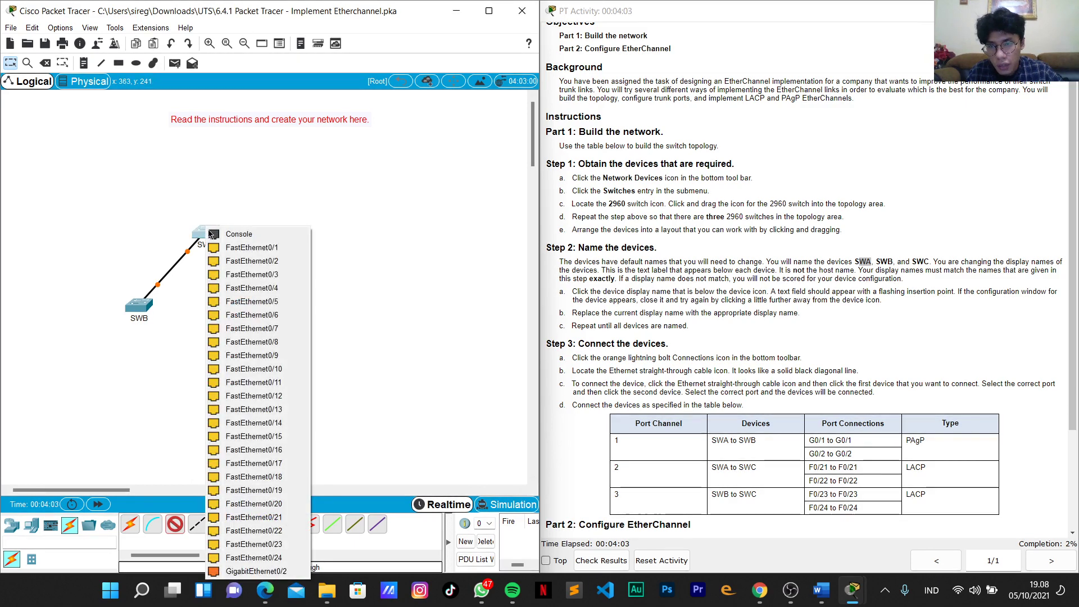
pyautogui.click(255, 517)
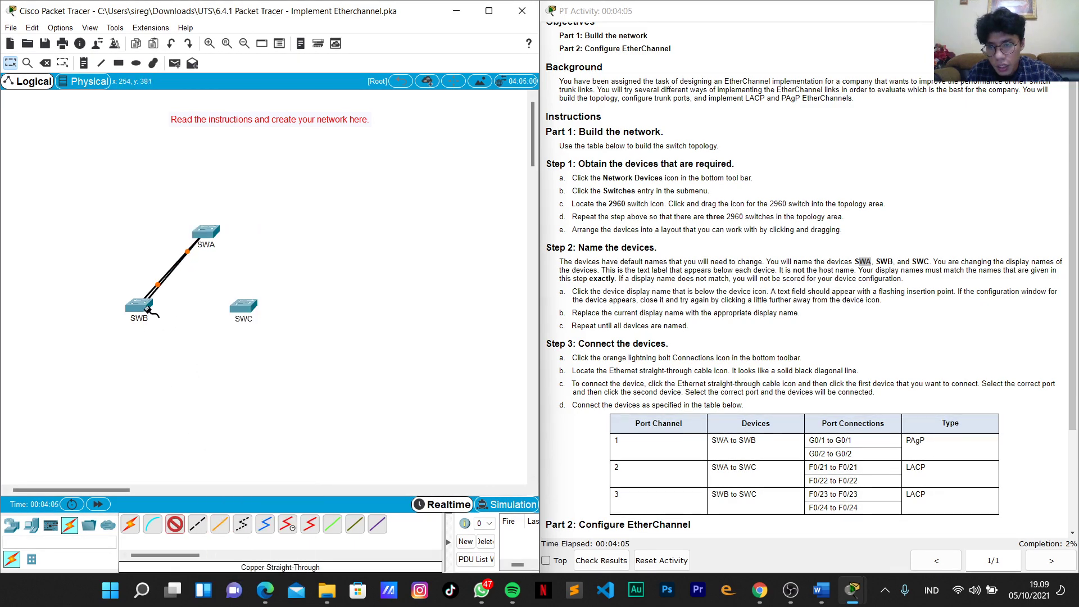
pyautogui.click(137, 306)
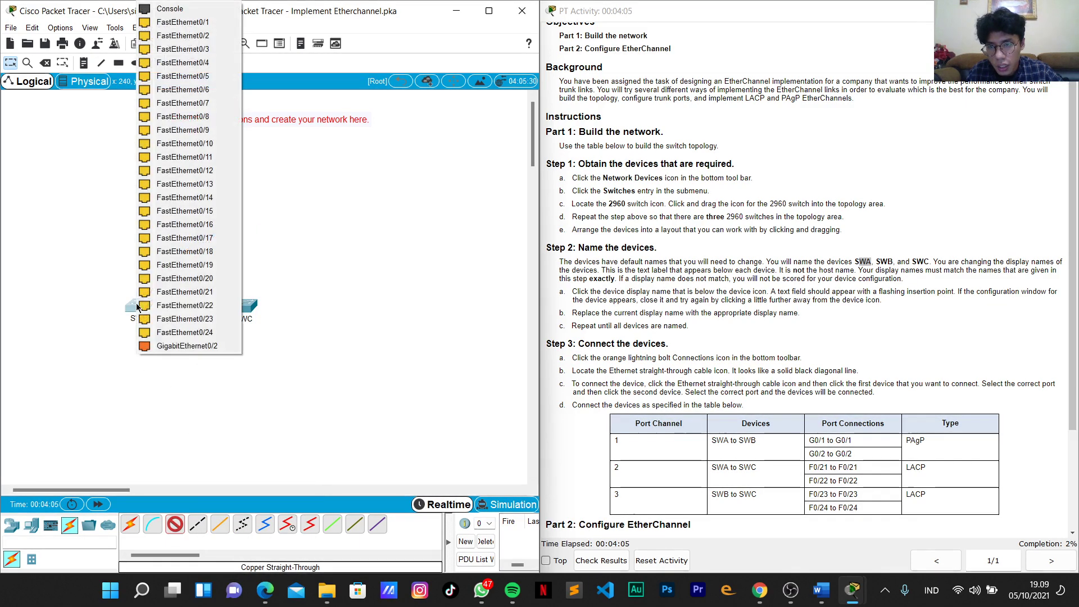
pyautogui.click(186, 347)
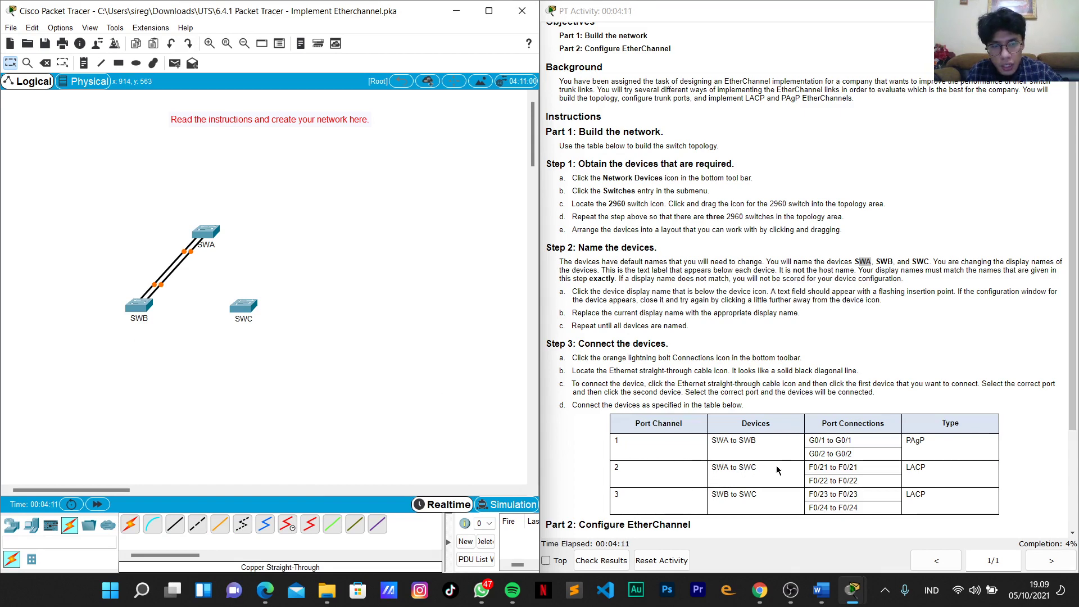
# Connect SWA FastEthernet0/21 to SWC FastEthernet0/21 with a copper straight-through cable.
pyautogui.click(174, 524)
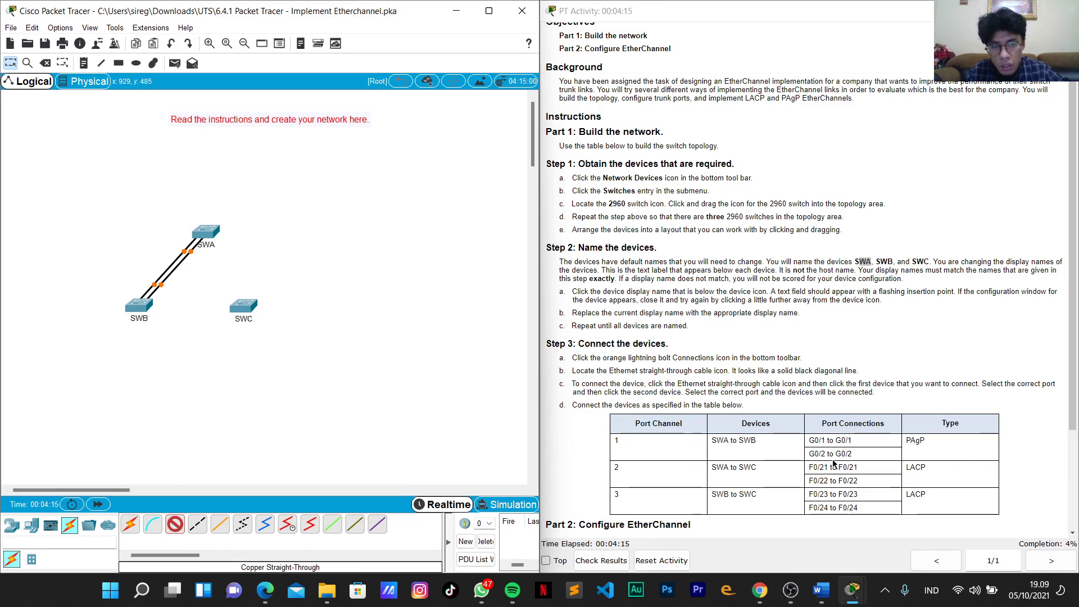
pyautogui.click(206, 233)
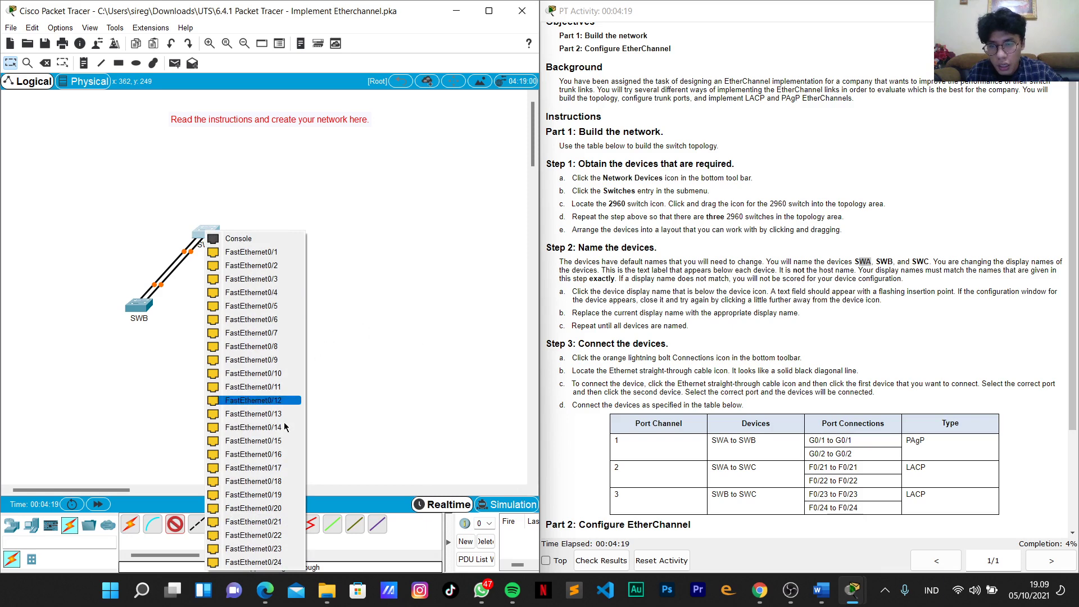
pyautogui.click(270, 522)
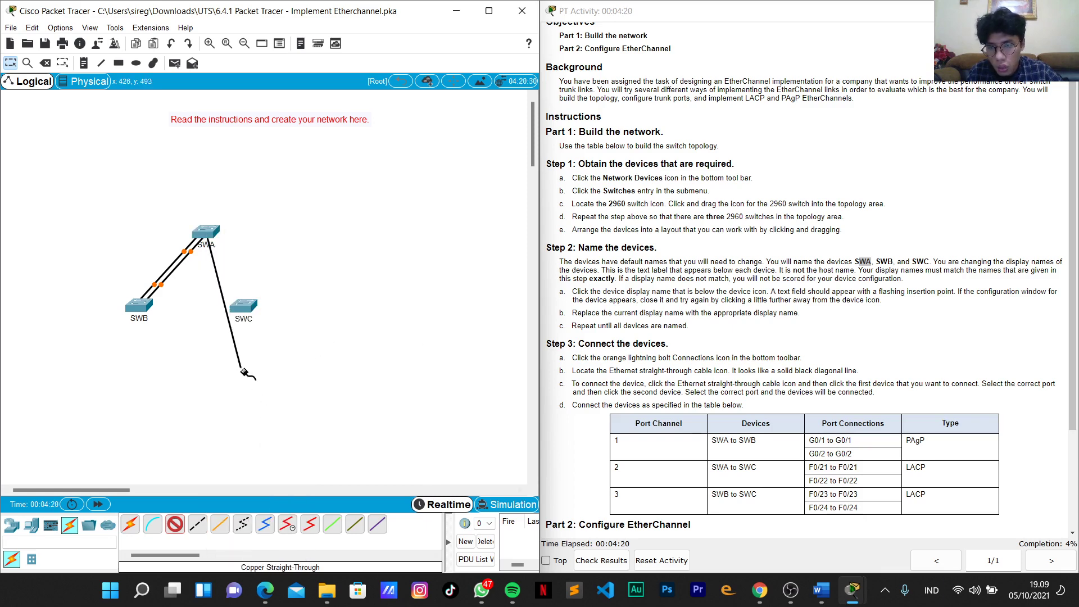
pyautogui.click(241, 308)
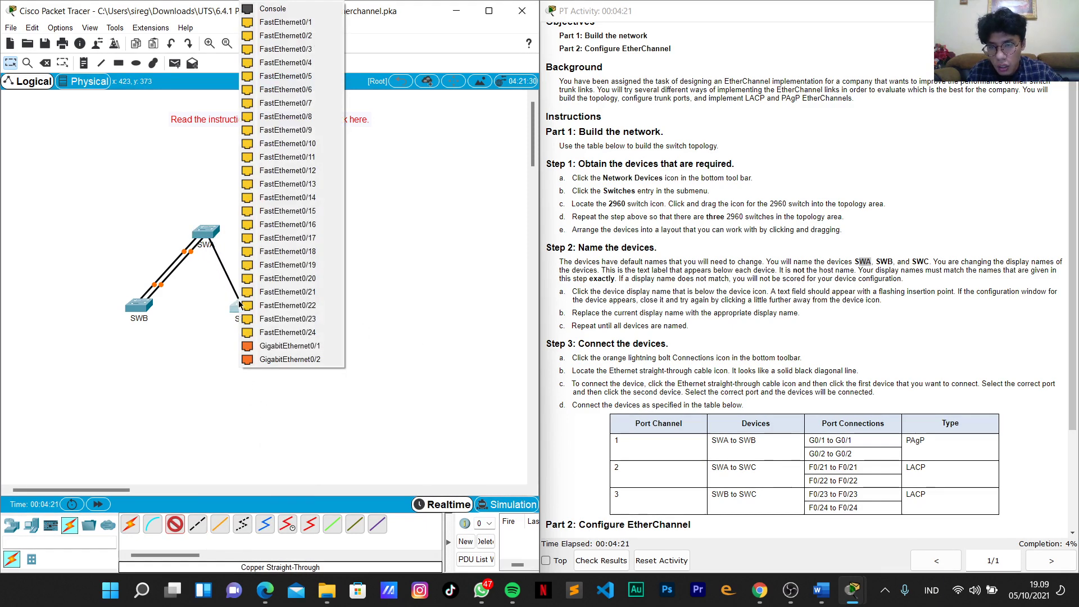
pyautogui.click(301, 292)
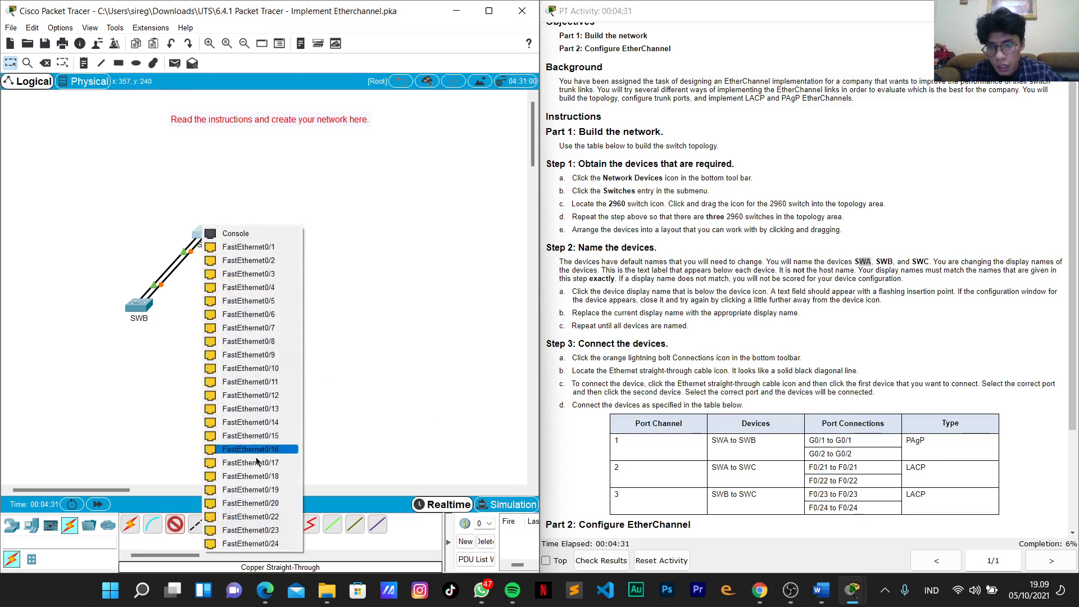
# Add a second copper straight-through cable from SWA FastEthernet0/22 to SWC FastEthernet0/22.
pyautogui.click(203, 229)
pyautogui.click(264, 514)
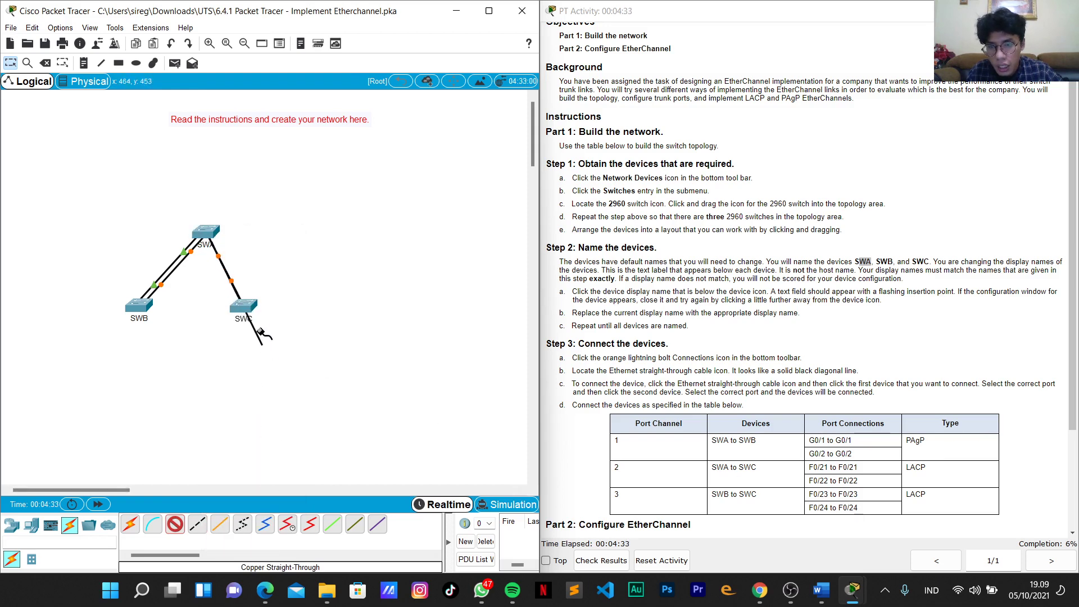
pyautogui.click(241, 305)
pyautogui.click(275, 309)
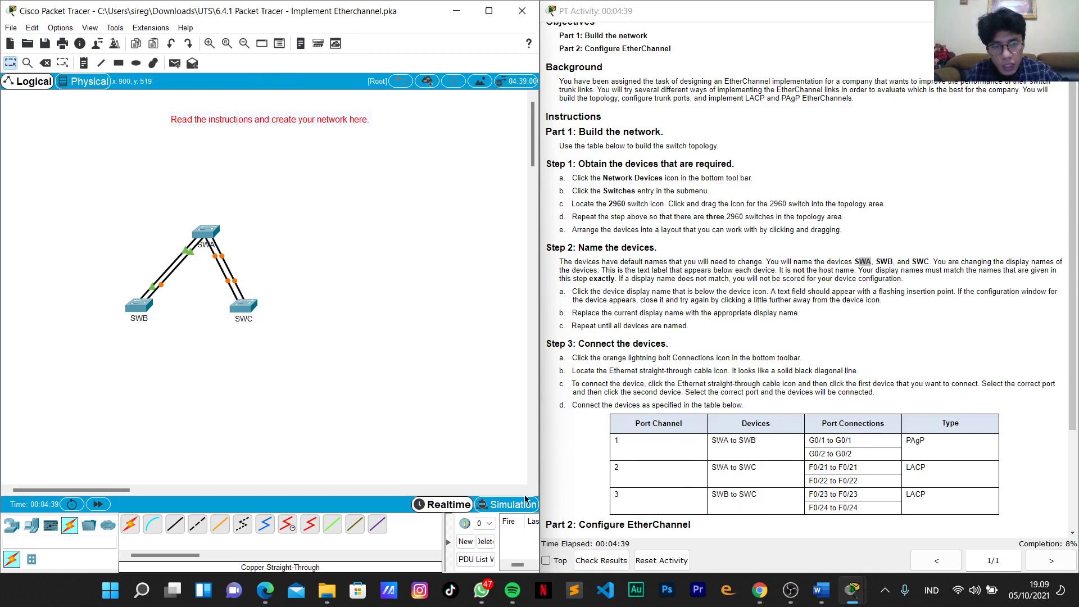
# Connect SWB FastEthernet0/23 to SWC FastEthernet0/23 with a copper straight-through cable.
pyautogui.click(175, 523)
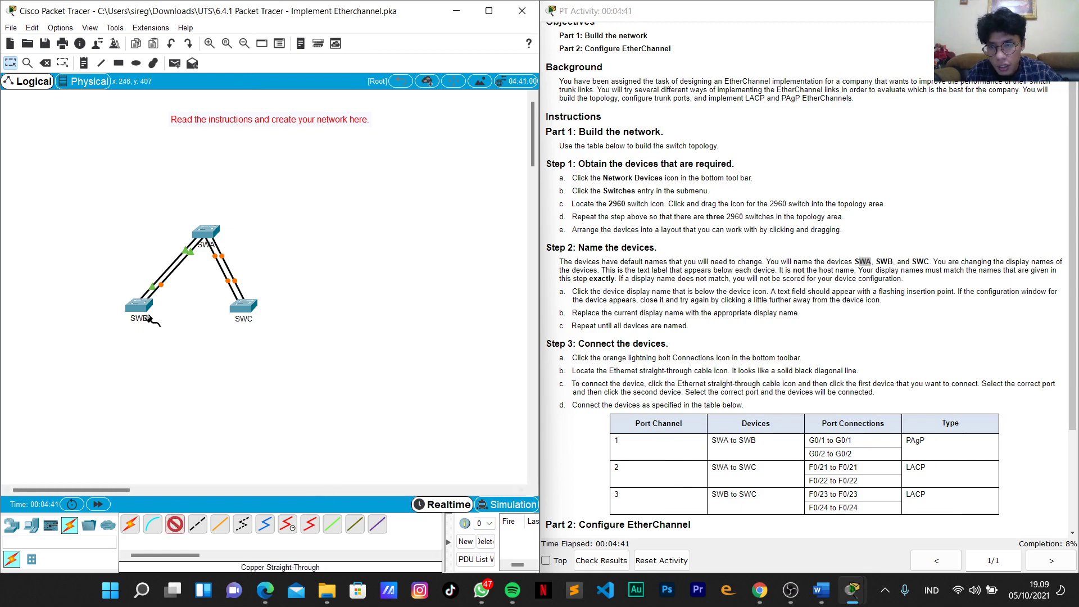
pyautogui.click(130, 305)
pyautogui.click(180, 312)
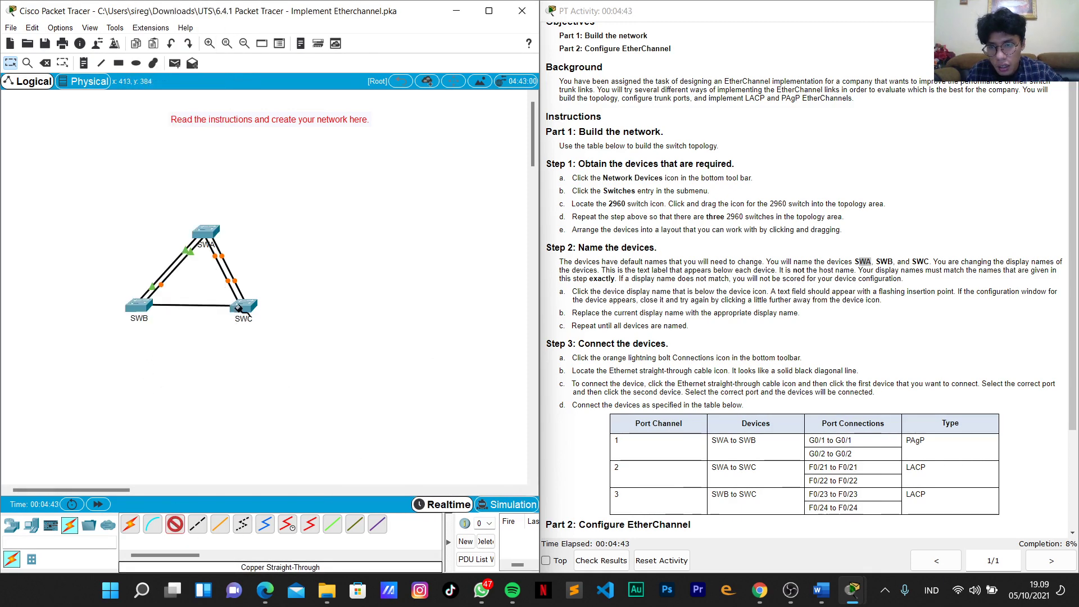
pyautogui.click(246, 307)
pyautogui.click(281, 313)
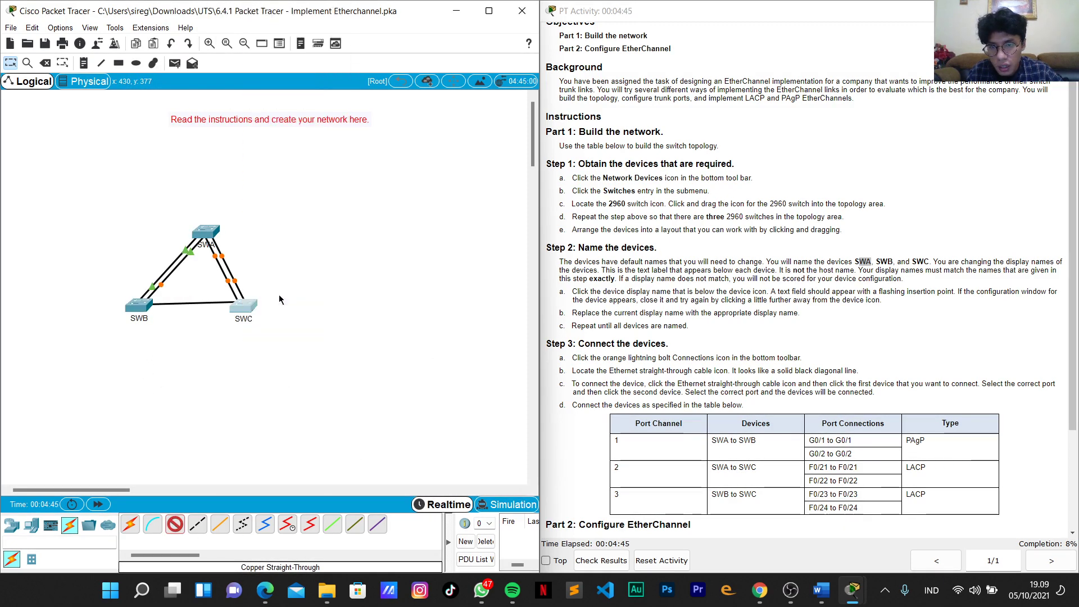
# Add a second copper straight-through cable from SWB FastEthernet0/24 to SWC FastEthernet0/24.
pyautogui.click(175, 524)
pyautogui.click(139, 305)
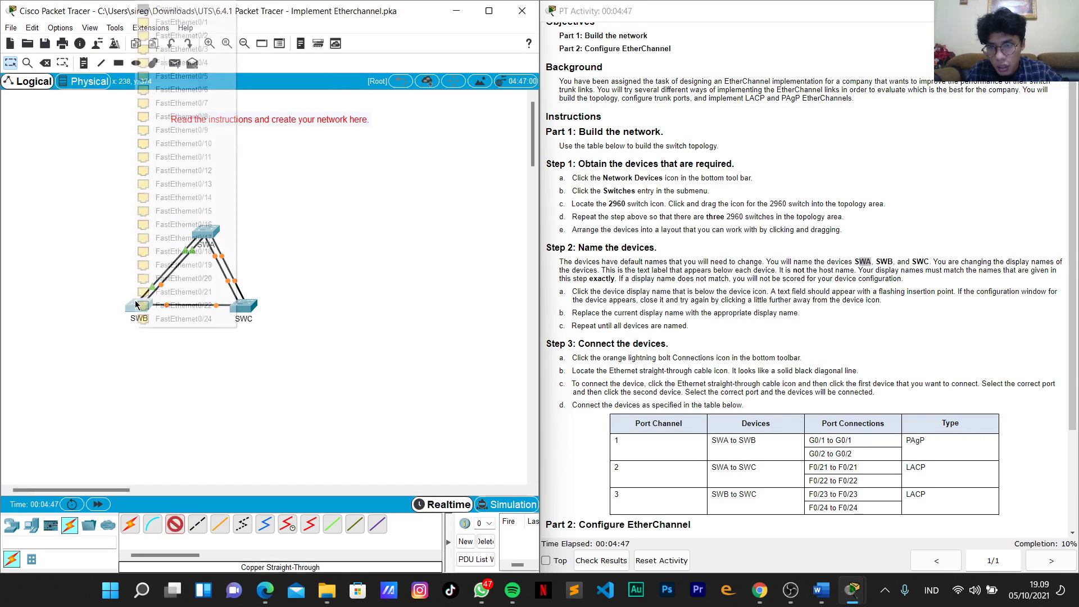
pyautogui.click(166, 318)
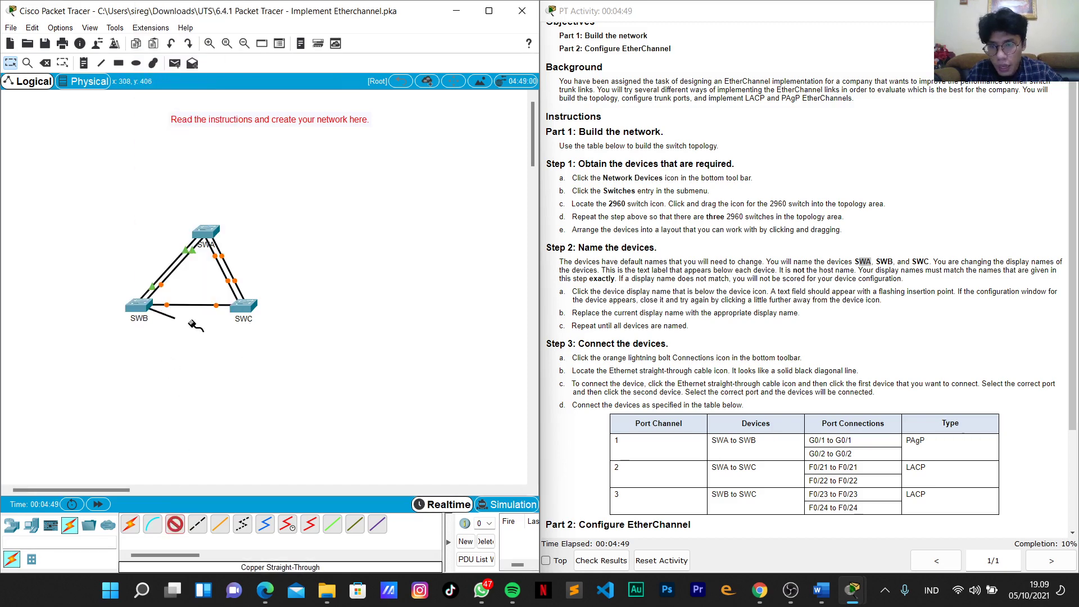
pyautogui.click(250, 308)
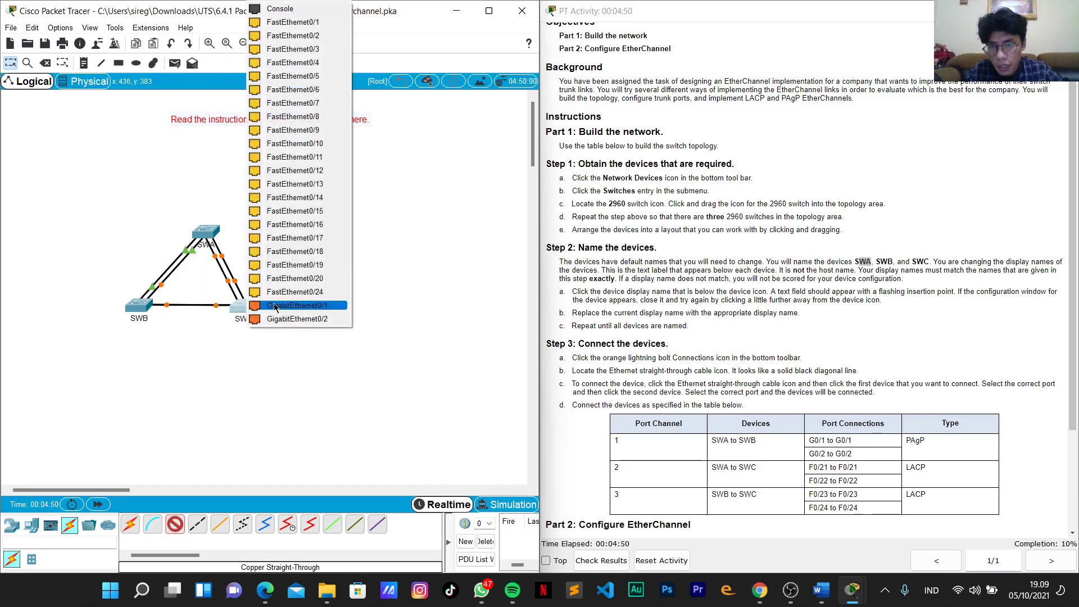
pyautogui.click(302, 293)
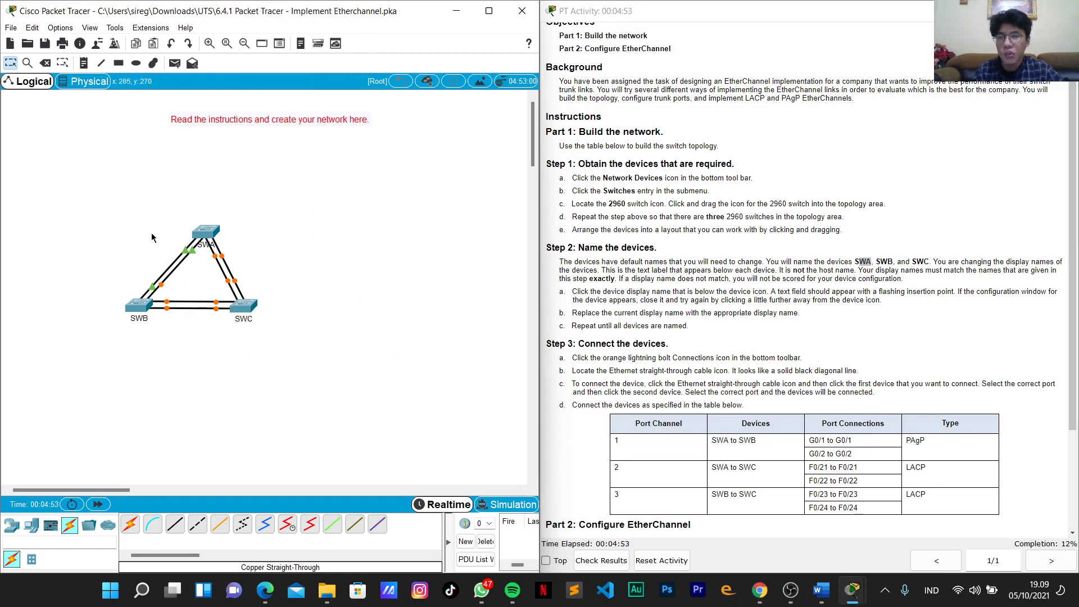
pyautogui.moveTo(57, 184); pyautogui.dragTo(85, 198)
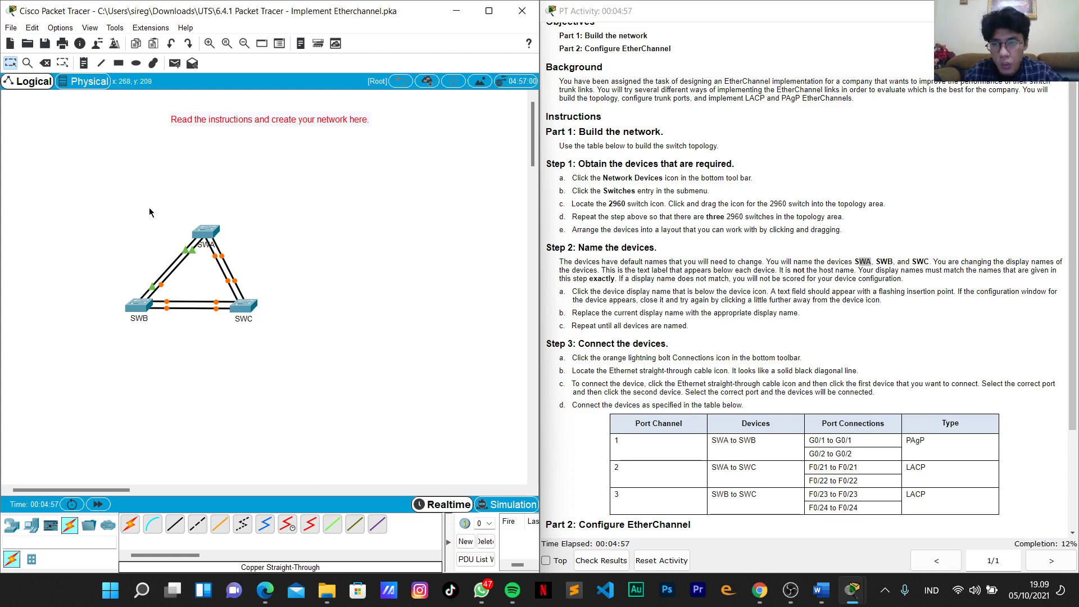
# Open the command line of SWA, then widen and reposition its window so the port connections table stays readable.
pyautogui.scroll(-1, 660, 378)
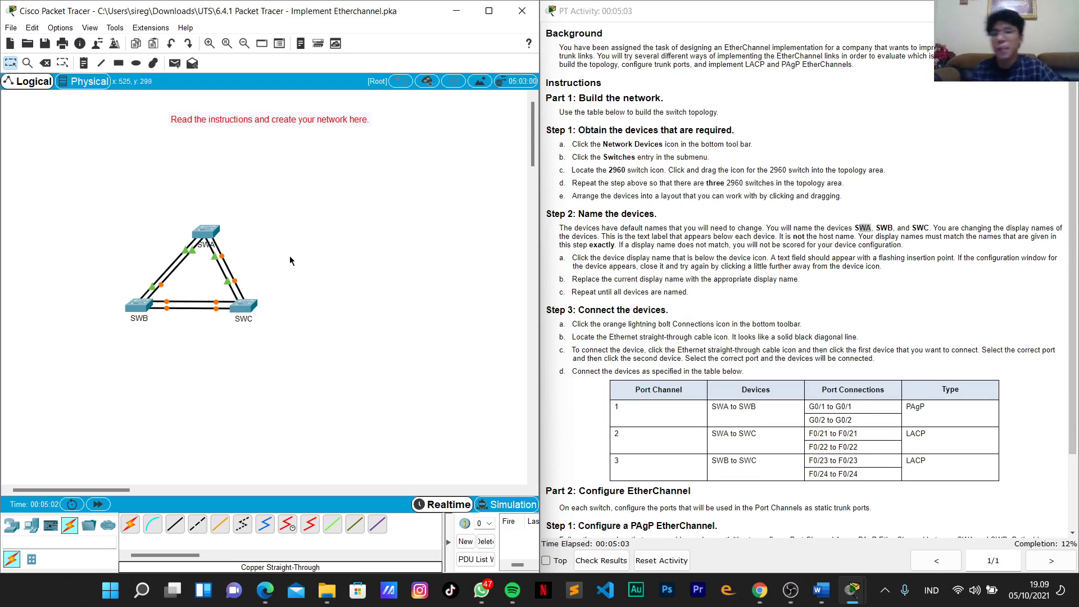
pyautogui.click(207, 234)
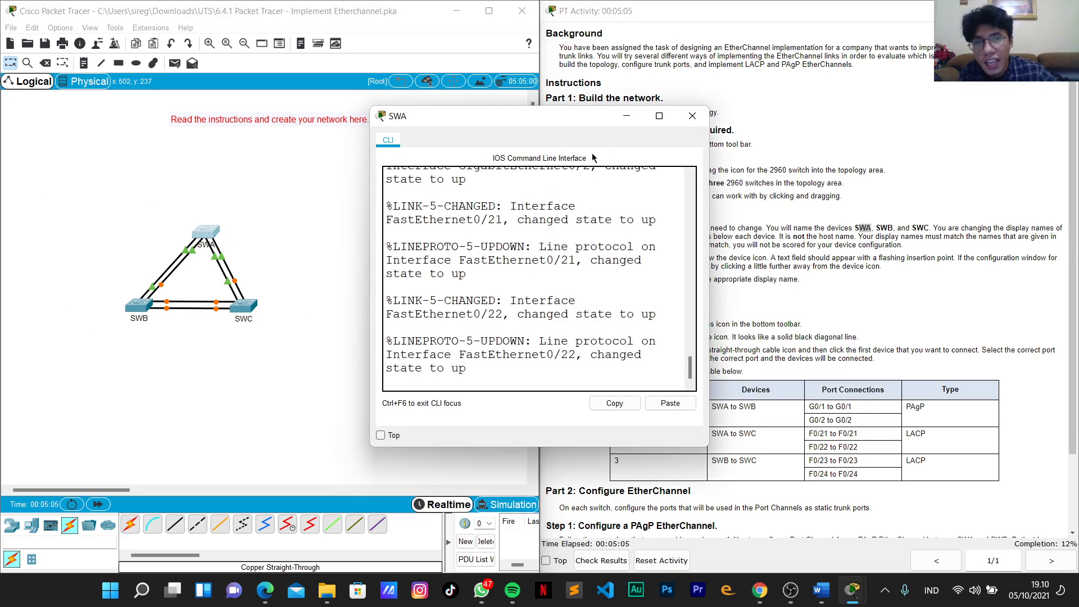
pyautogui.moveTo(709, 175); pyautogui.dragTo(767, 174)
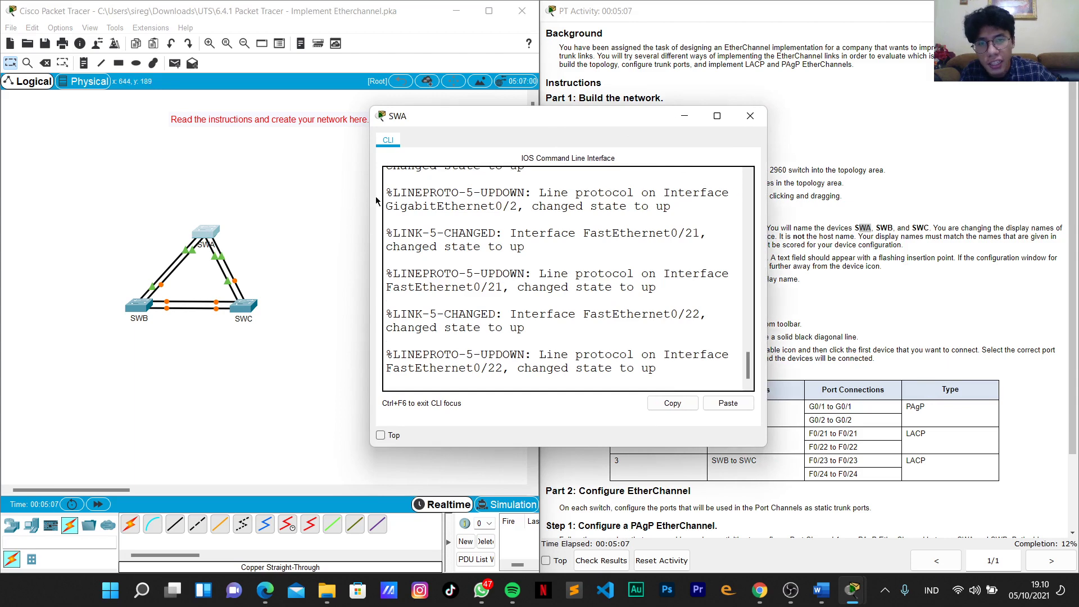
pyautogui.moveTo(367, 196); pyautogui.dragTo(299, 194)
pyautogui.moveTo(447, 108); pyautogui.dragTo(388, 23)
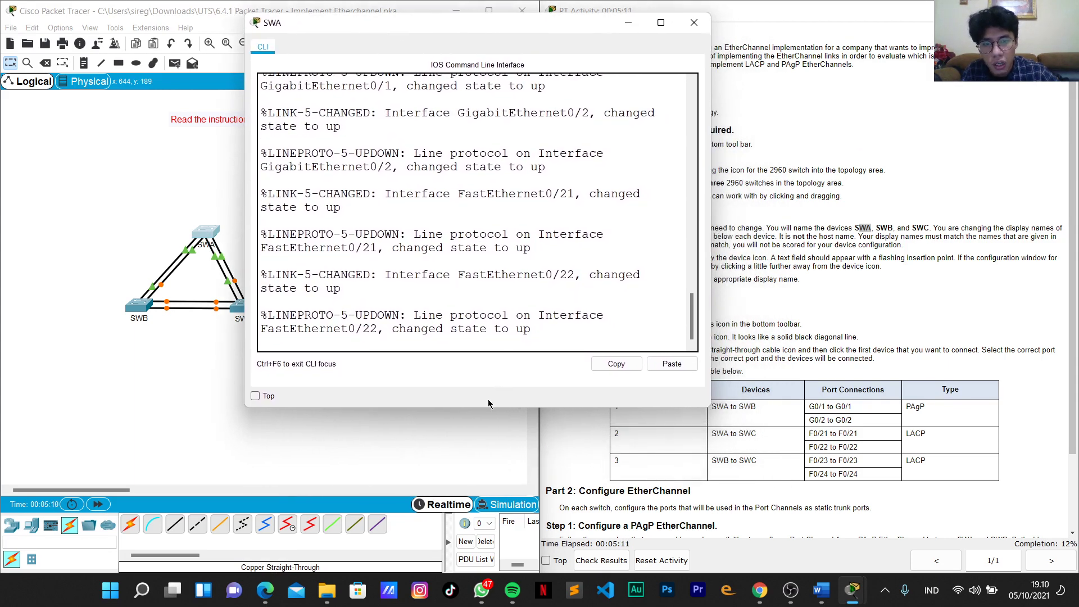
pyautogui.moveTo(488, 406); pyautogui.dragTo(488, 369)
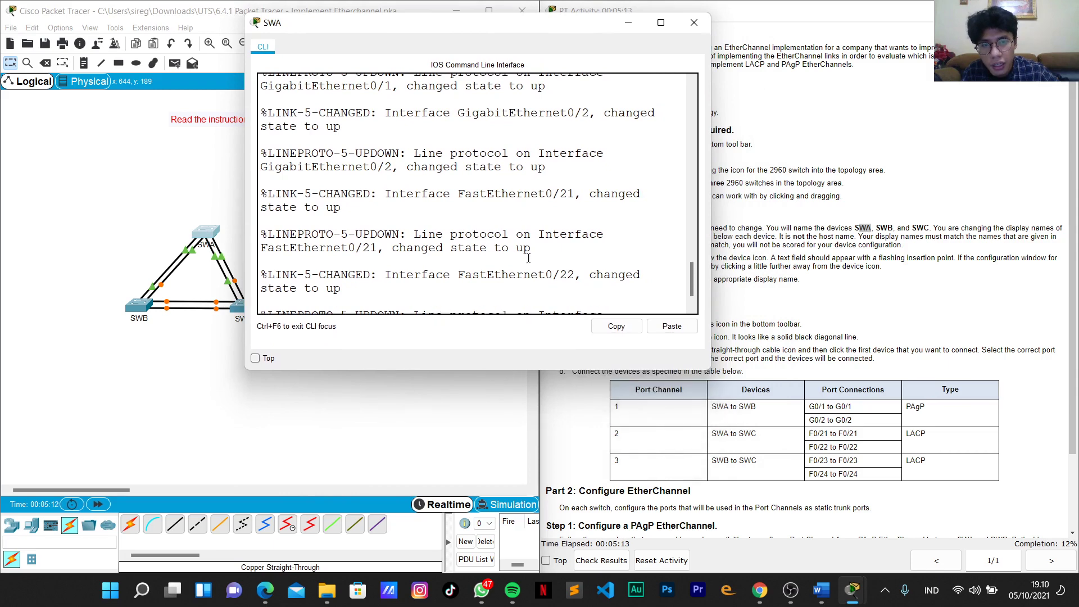
# Enter privileged mode and then global configuration mode on SWA with enable and conf t.
pyautogui.scroll(-1, 528, 258)
pyautogui.press('Return')
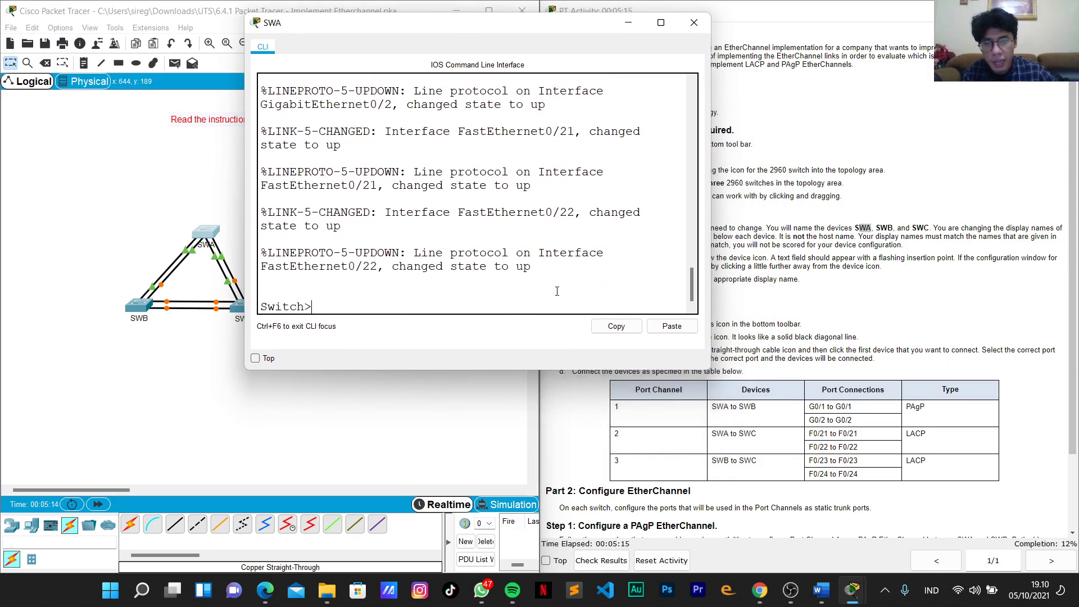
pyautogui.write('enab')
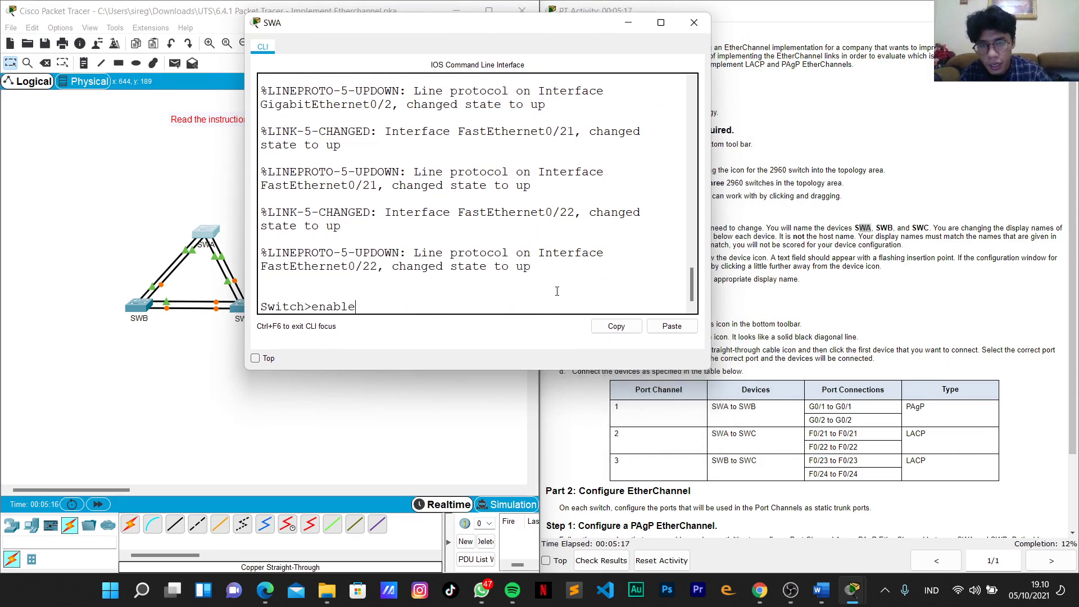
pyautogui.write('le')
pyautogui.press('Return')
pyautogui.write('co')
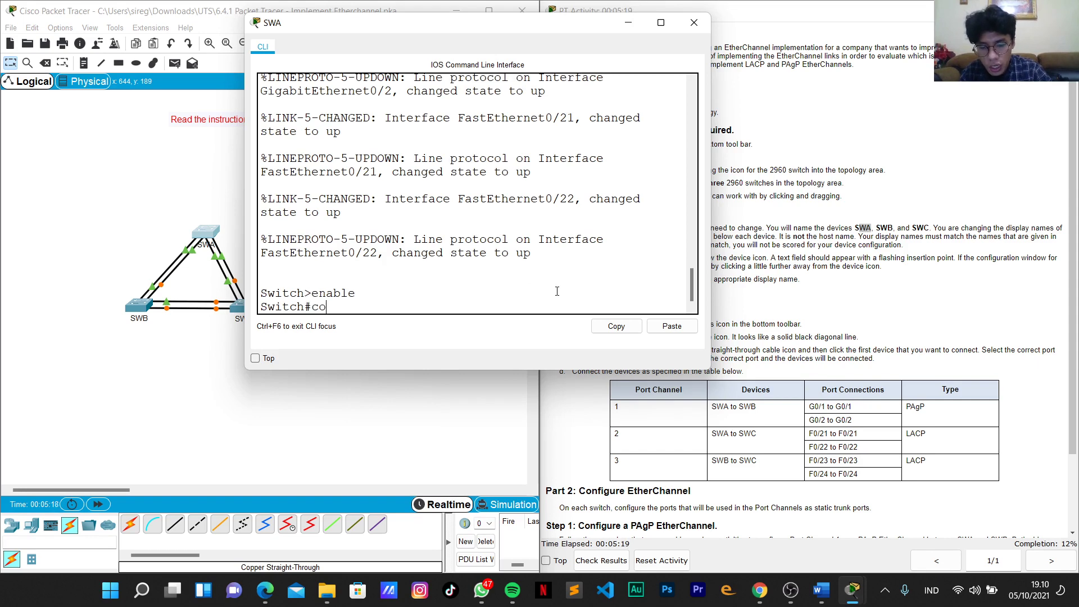
pyautogui.write('nf t')
pyautogui.press('Return')
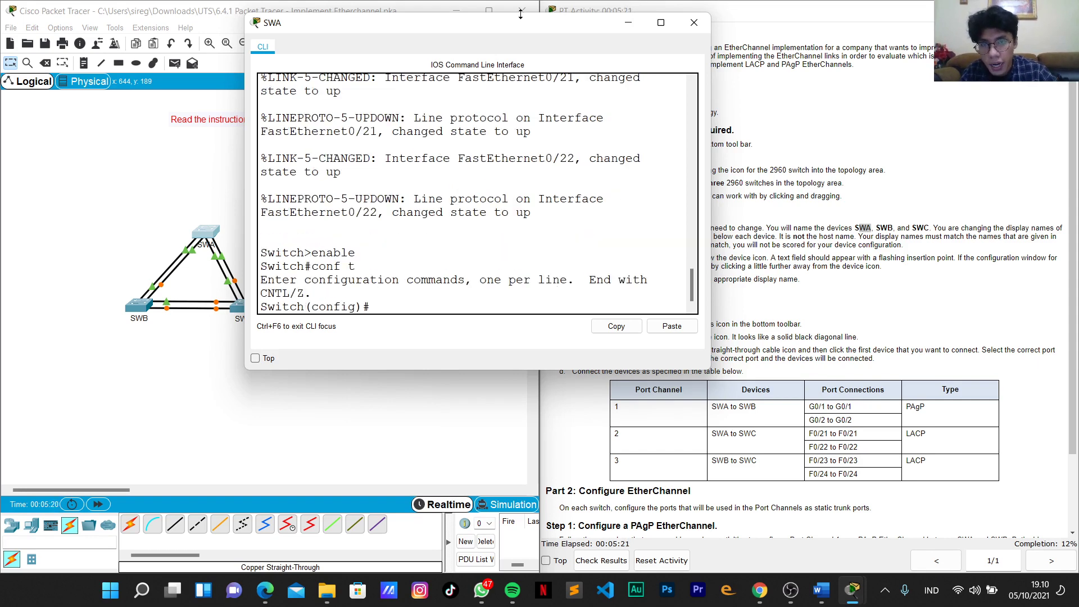
# Set the switch's hostname to SWA.
pyautogui.moveTo(456, 21); pyautogui.dragTo(512, 20)
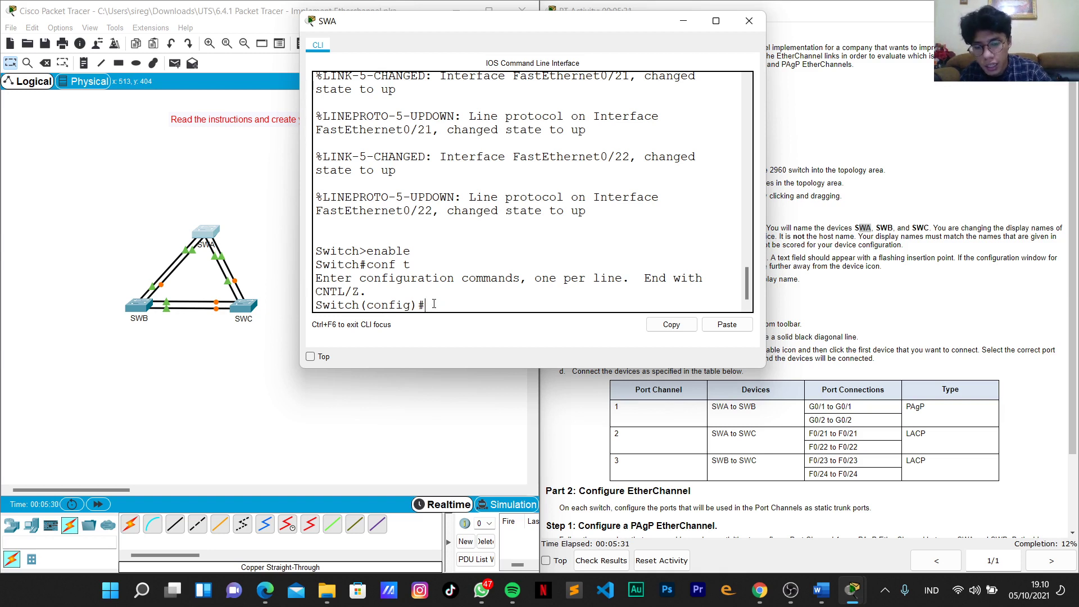
pyautogui.write('tname')
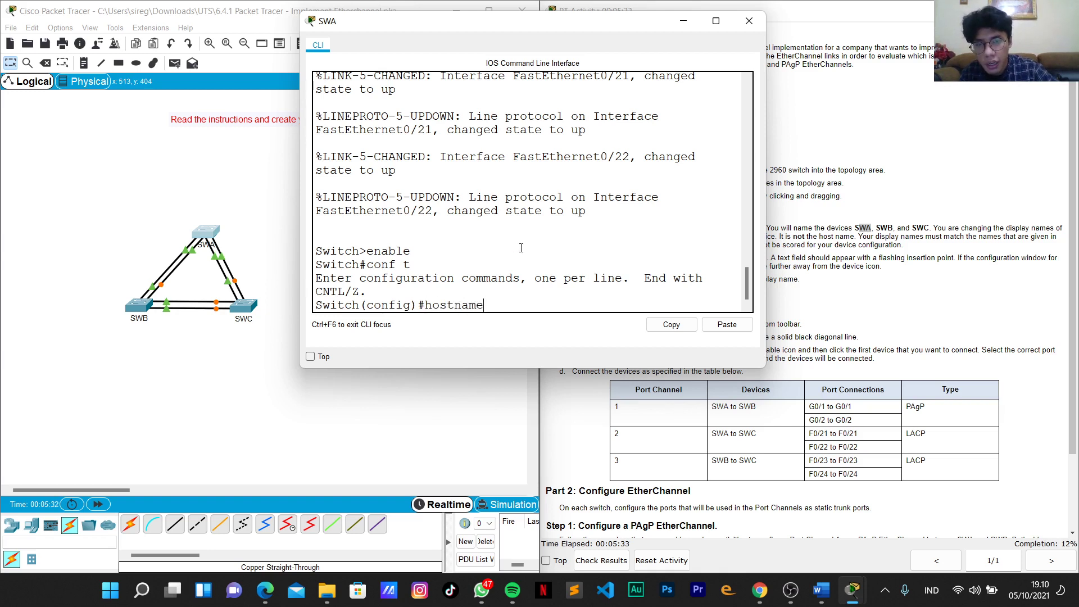
pyautogui.write(' SWA')
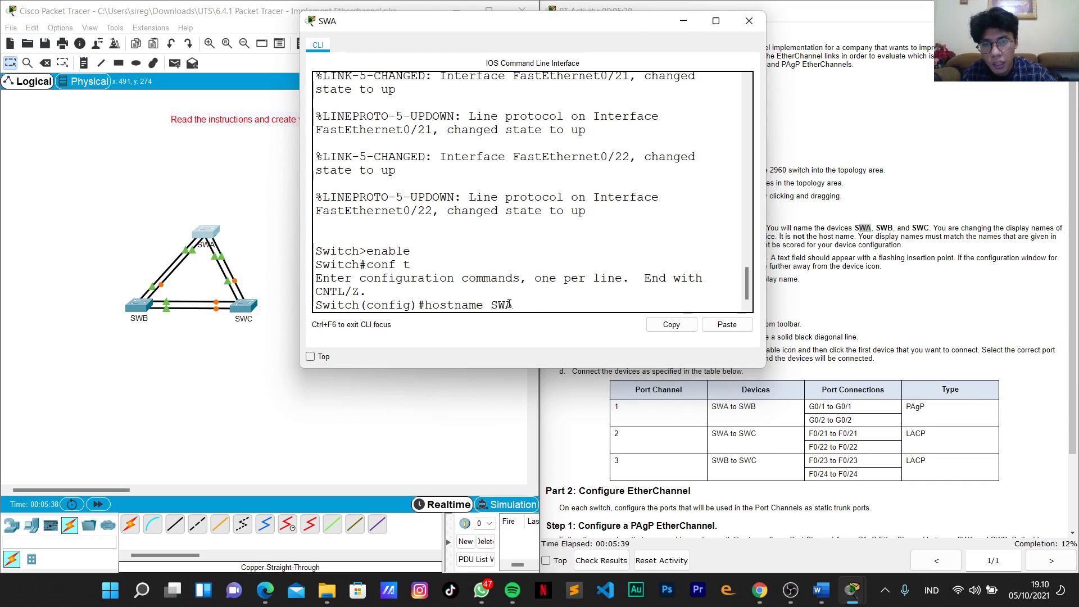
pyautogui.press('Return')
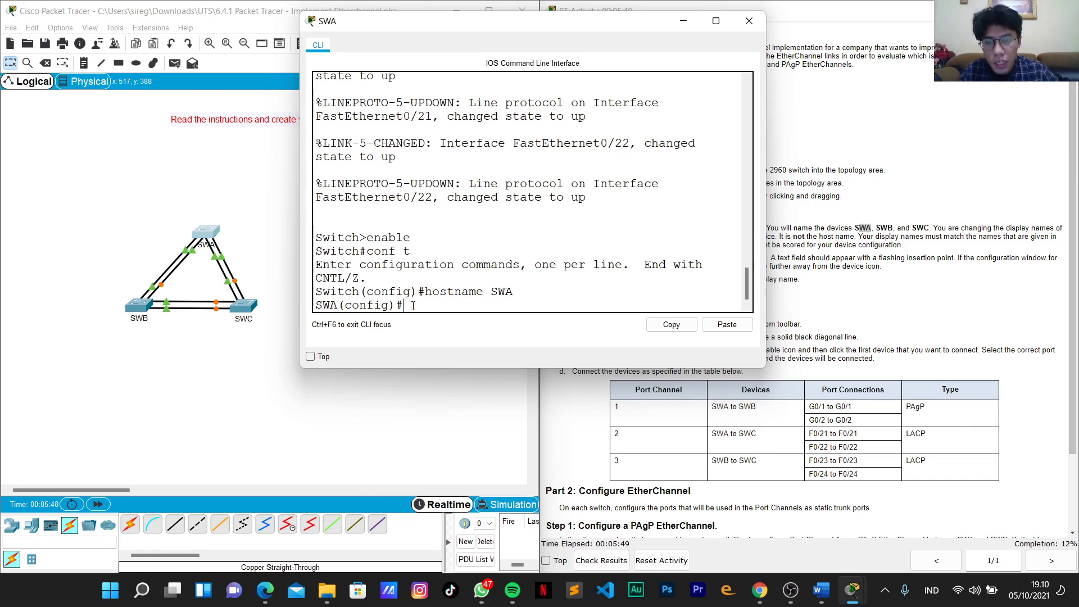
# Set SWA's interface range g0/1-2 to trunk mode and shut down both interfaces.
pyautogui.write('int')
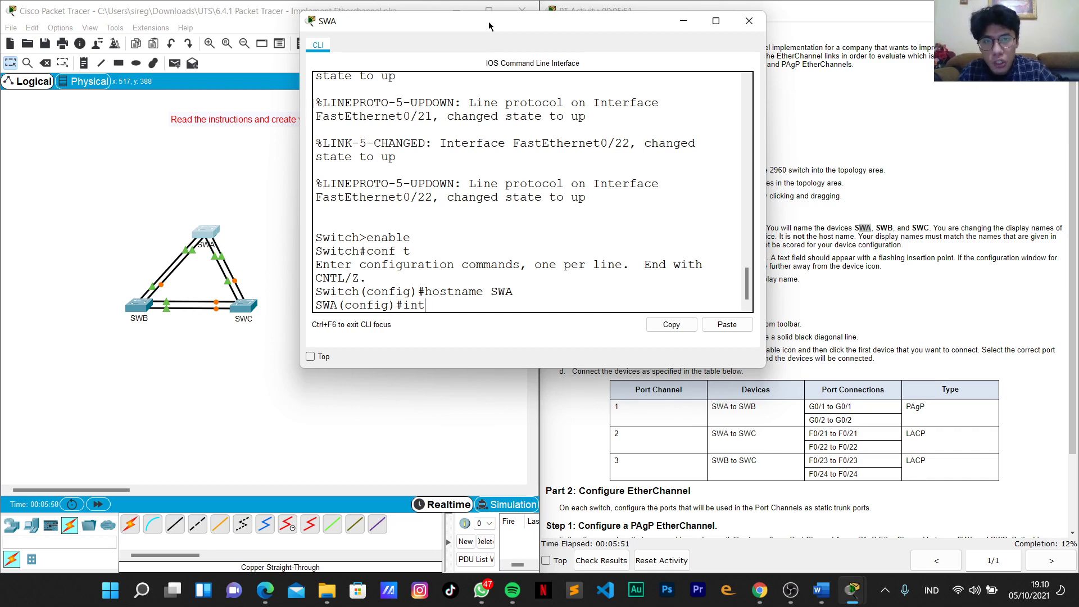
pyautogui.moveTo(488, 25); pyautogui.dragTo(464, 28)
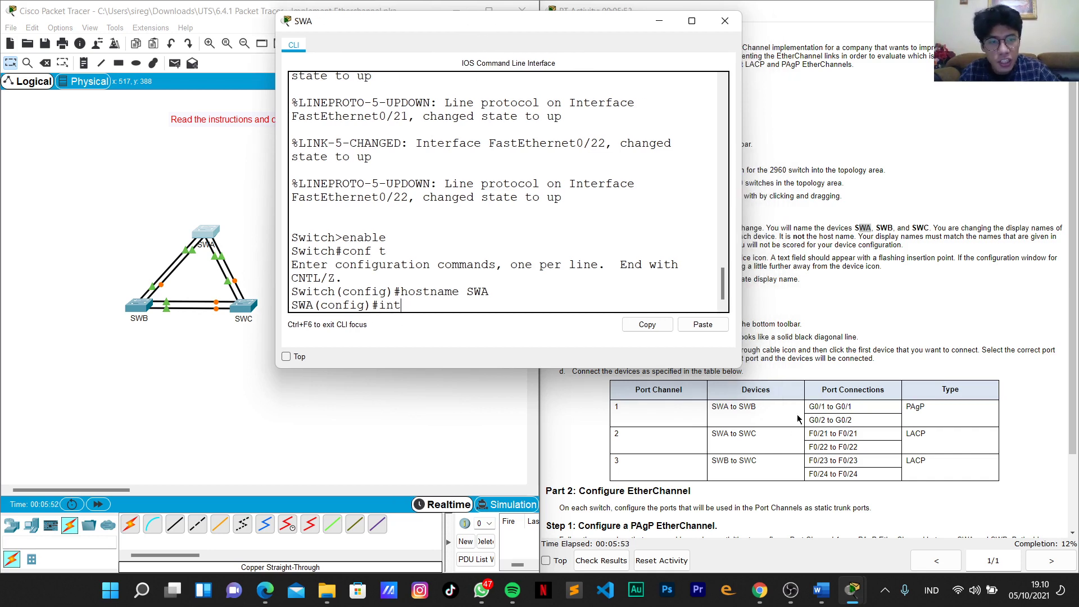
pyautogui.moveTo(821, 390); pyautogui.dragTo(901, 392)
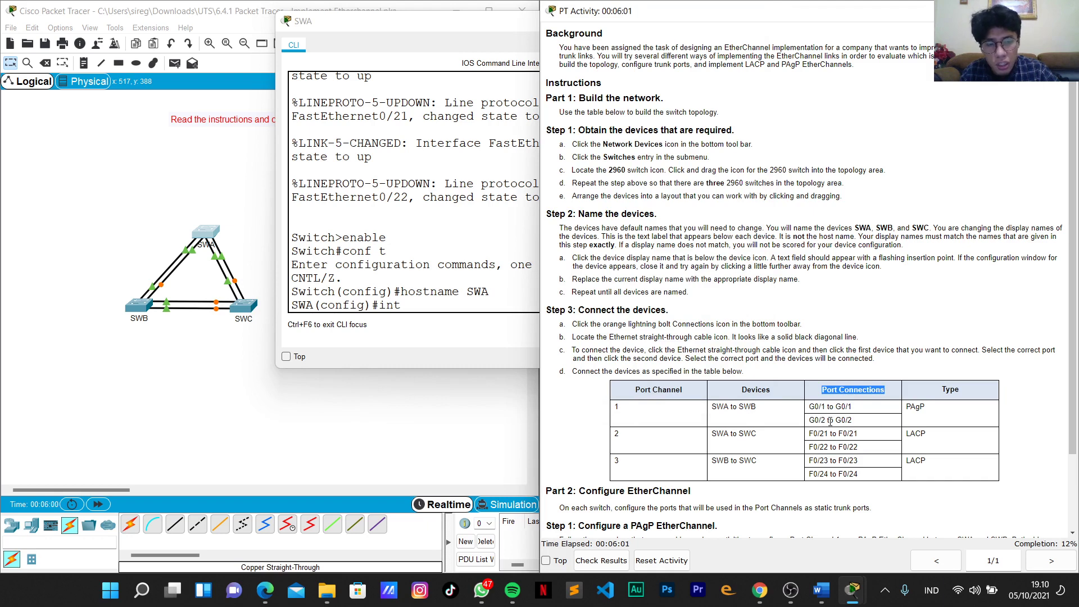
pyautogui.click(403, 310)
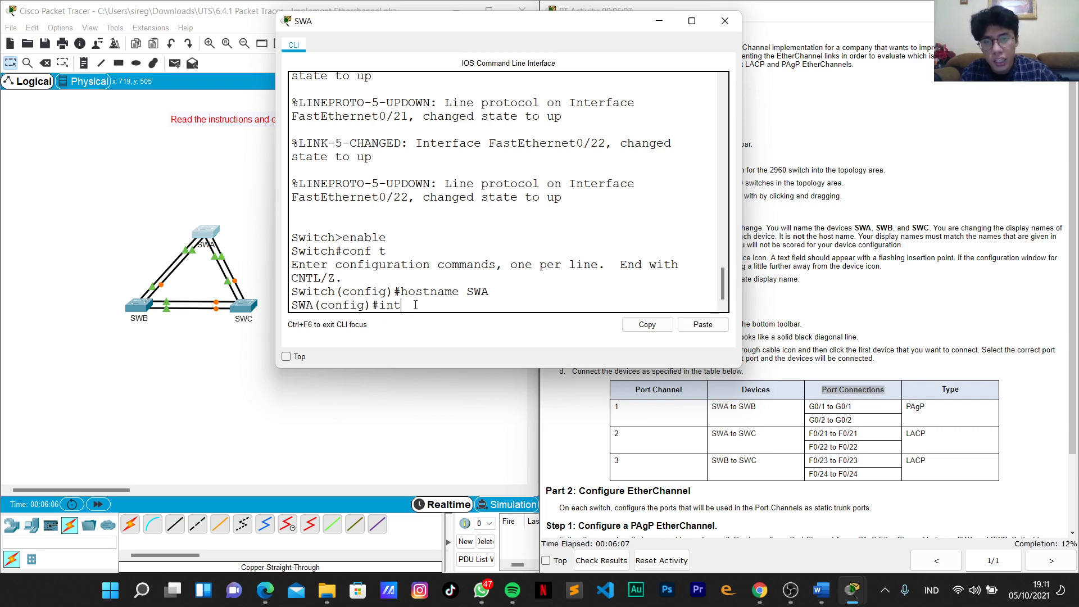
pyautogui.write('int range')
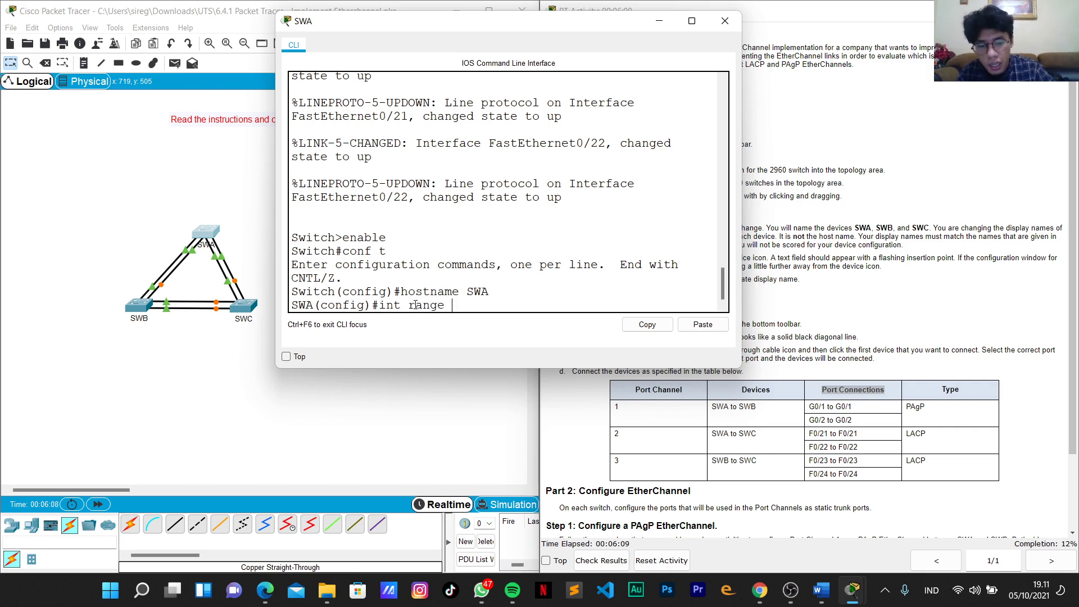
pyautogui.write(' g0')
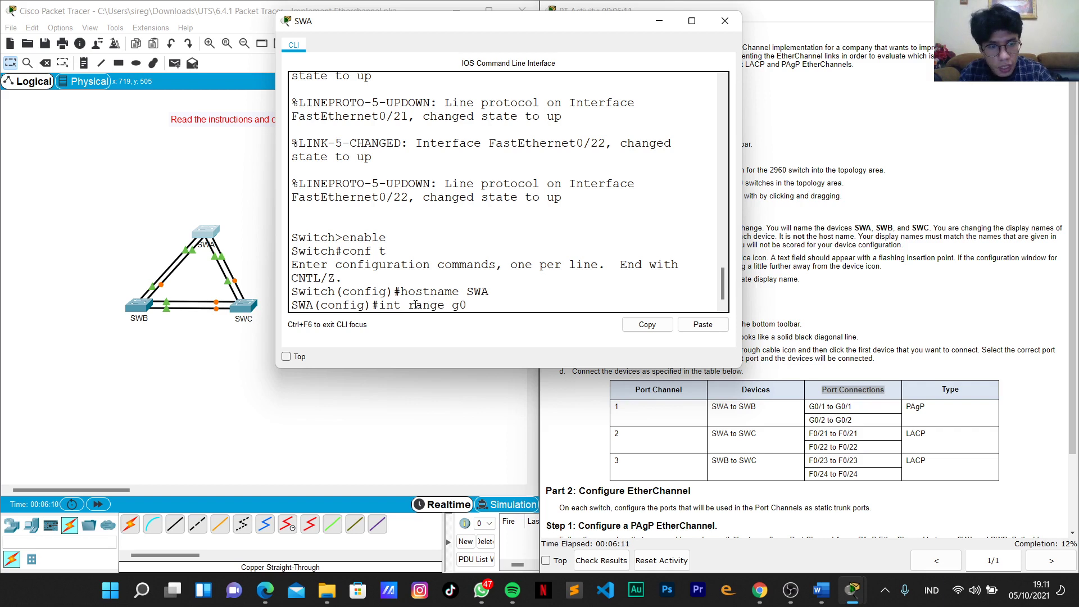
pyautogui.write('/1-2')
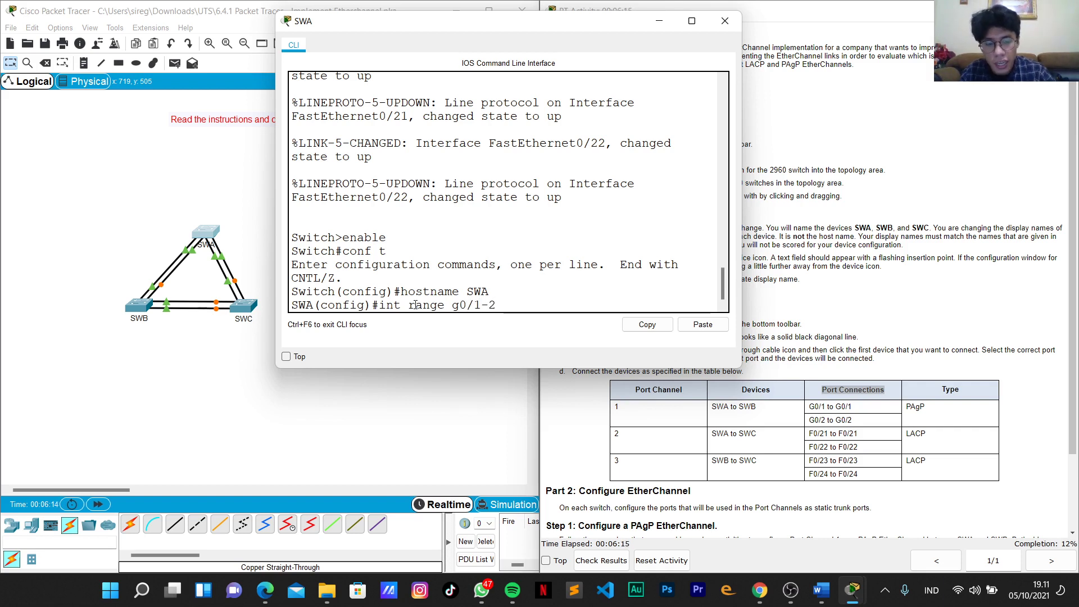
pyautogui.press('Return')
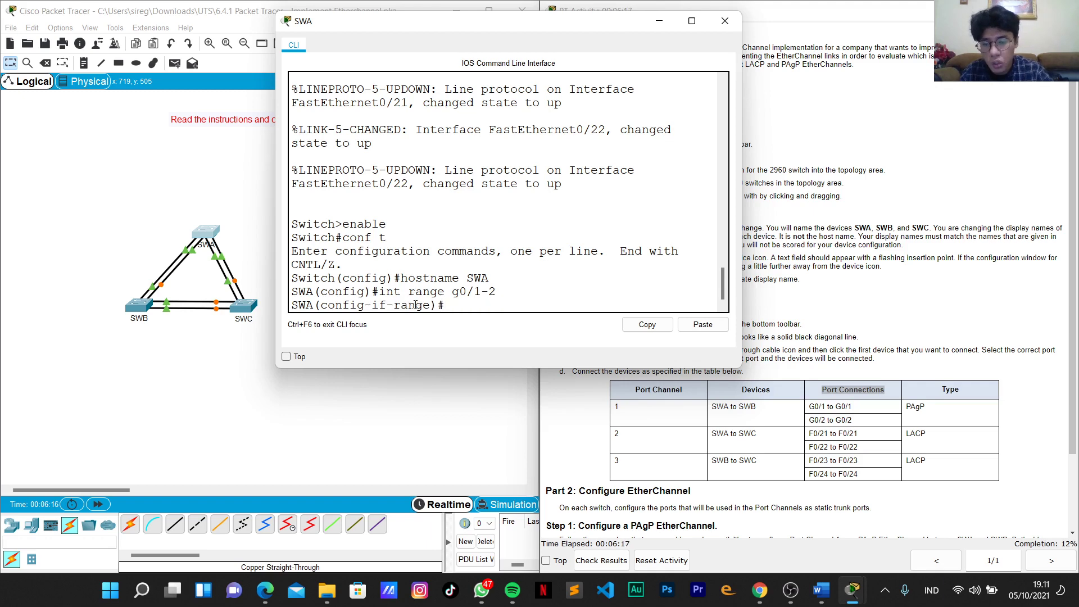
pyautogui.write('sw mode tr')
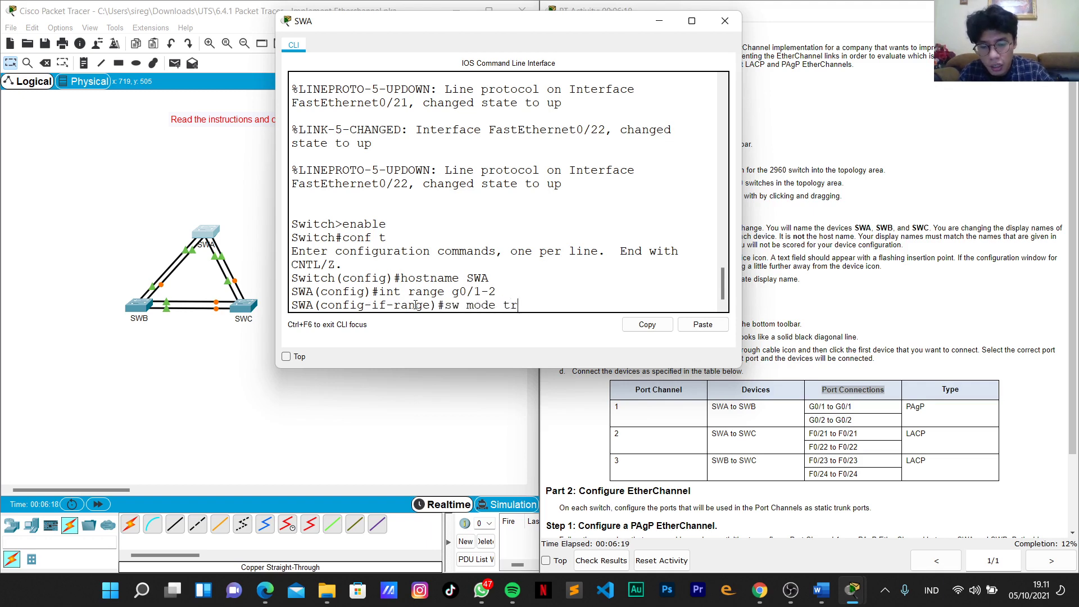
pyautogui.write('unk')
pyautogui.press('Return')
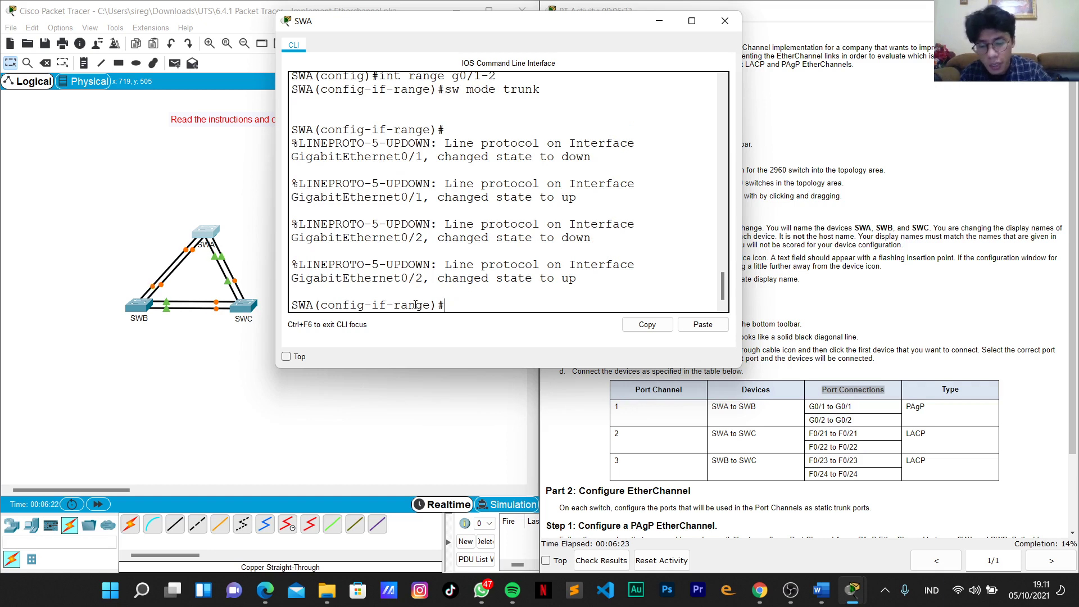
pyautogui.write('shutdown')
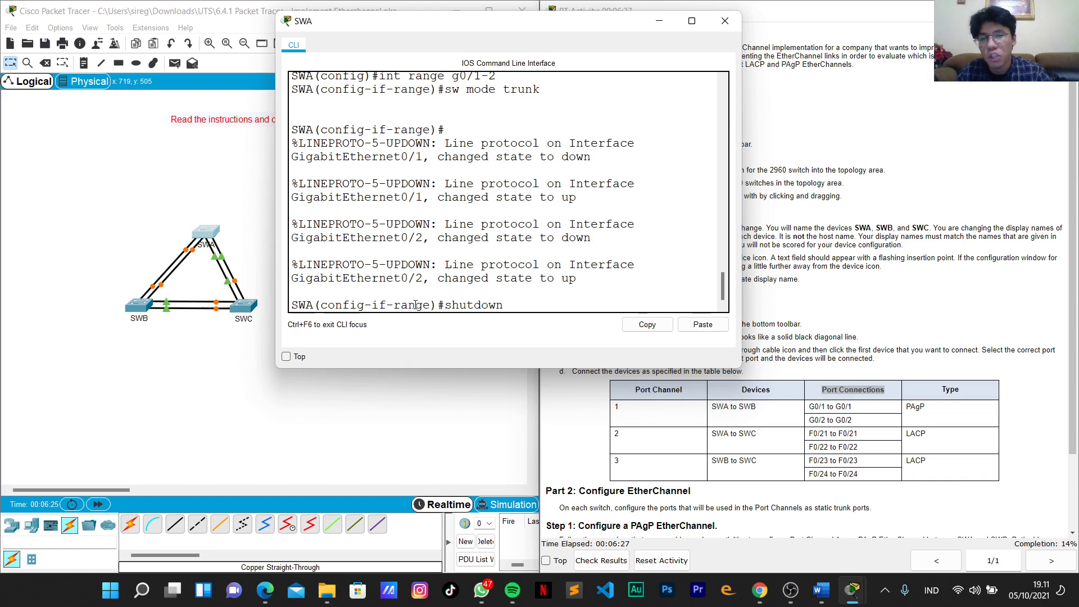
pyautogui.press('Return')
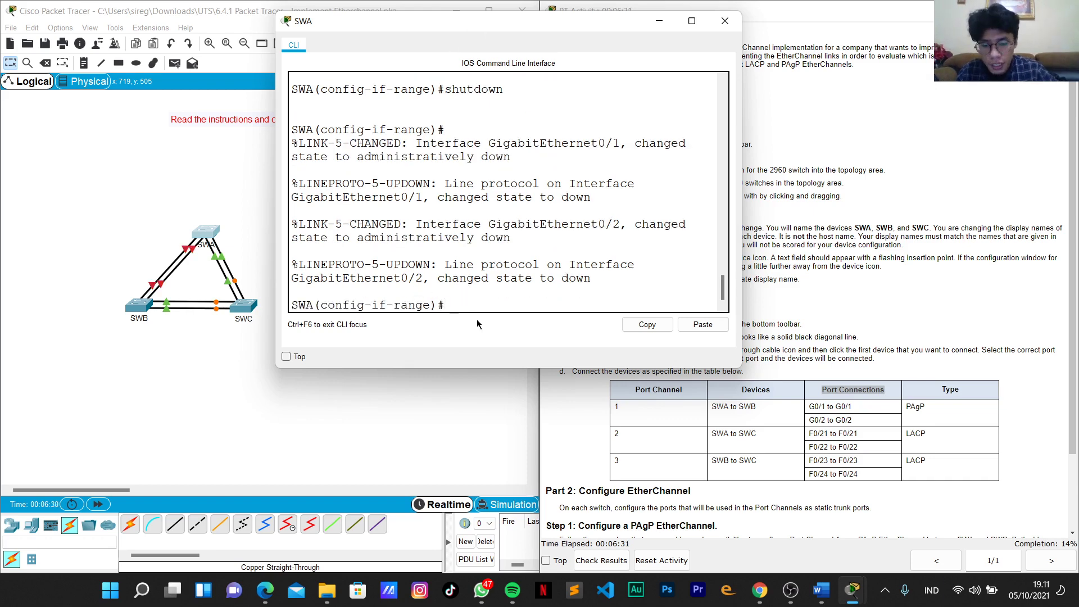
# Begin the channel-group 1 mode command on SWA's g0/1-2 range and list its available modes with the ? help.
pyautogui.write('channel-g')
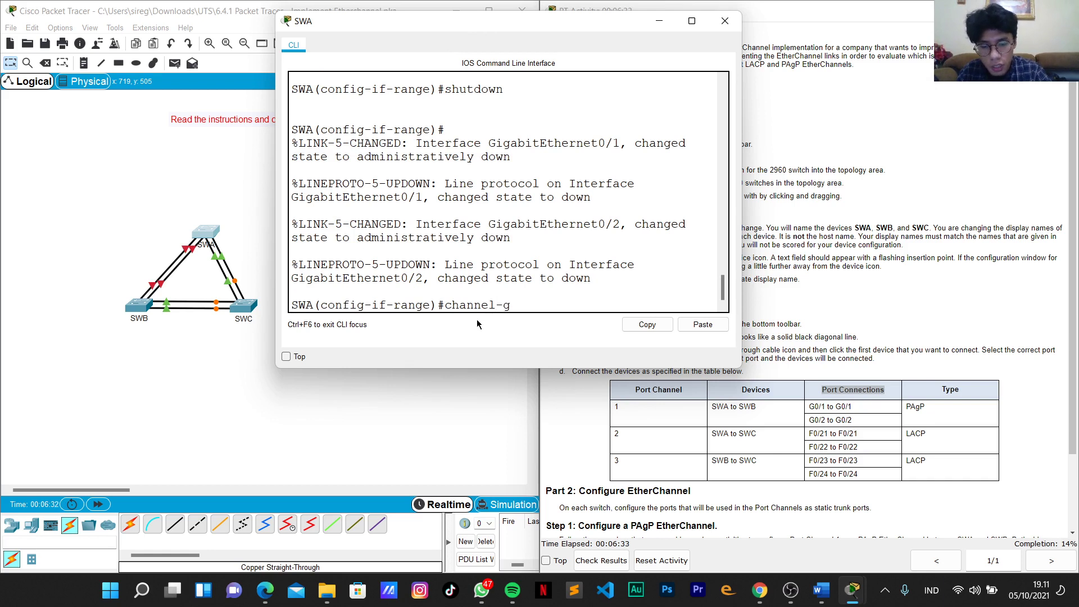
pyautogui.write('roup')
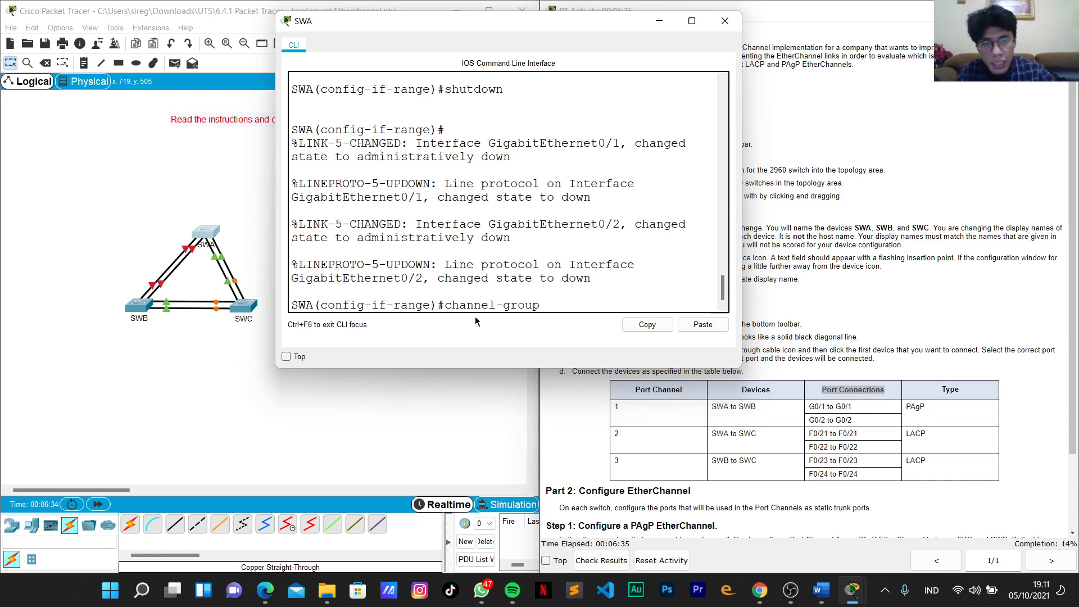
pyautogui.write(' 1 ')
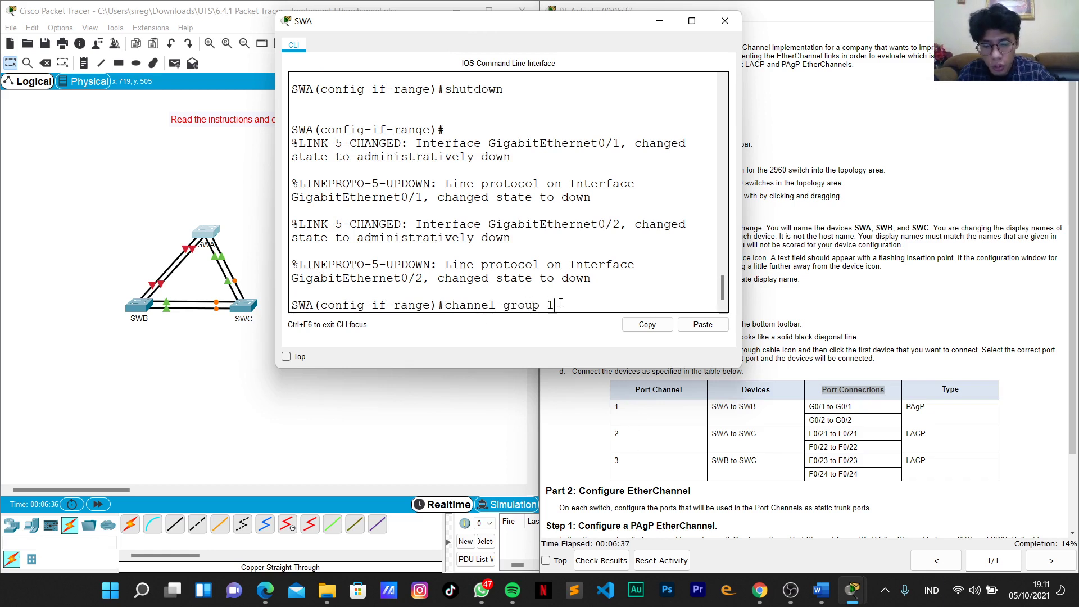
pyautogui.write('mode')
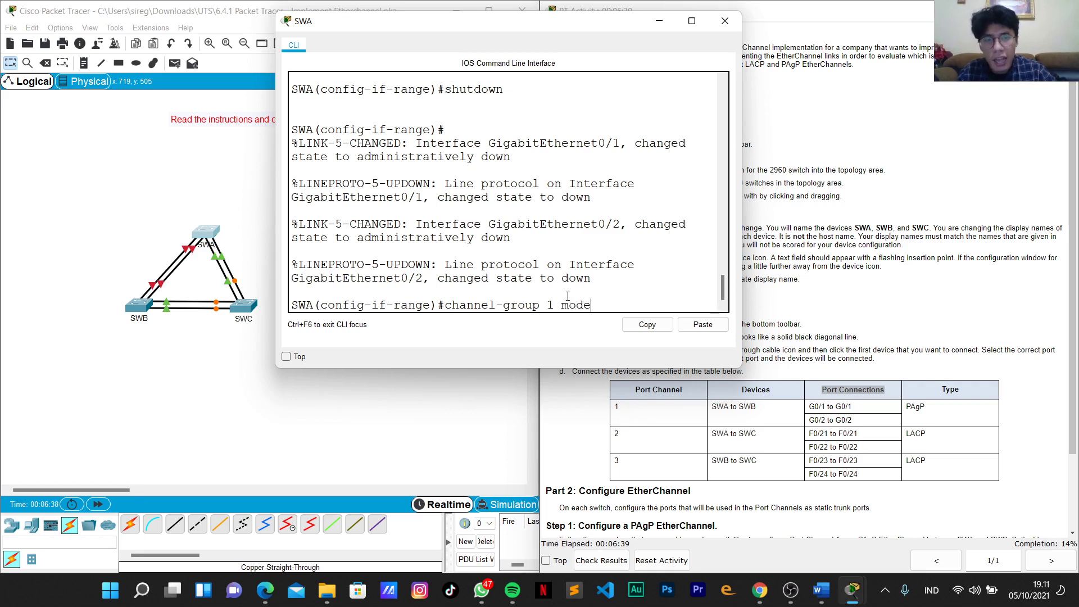
pyautogui.moveTo(510, 26); pyautogui.dragTo(494, 28)
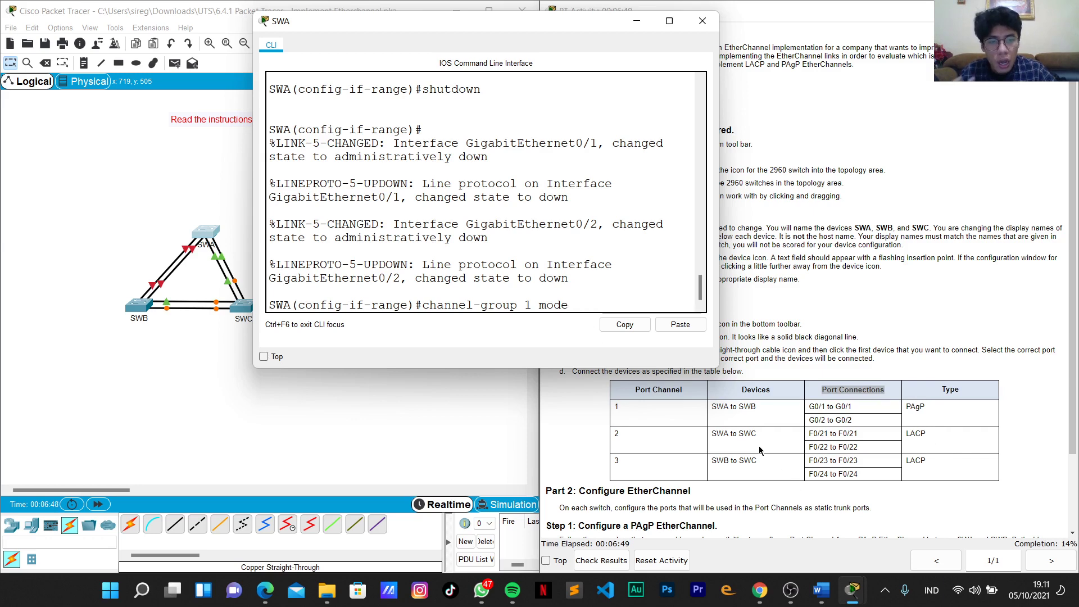
pyautogui.scroll(-2, 621, 450)
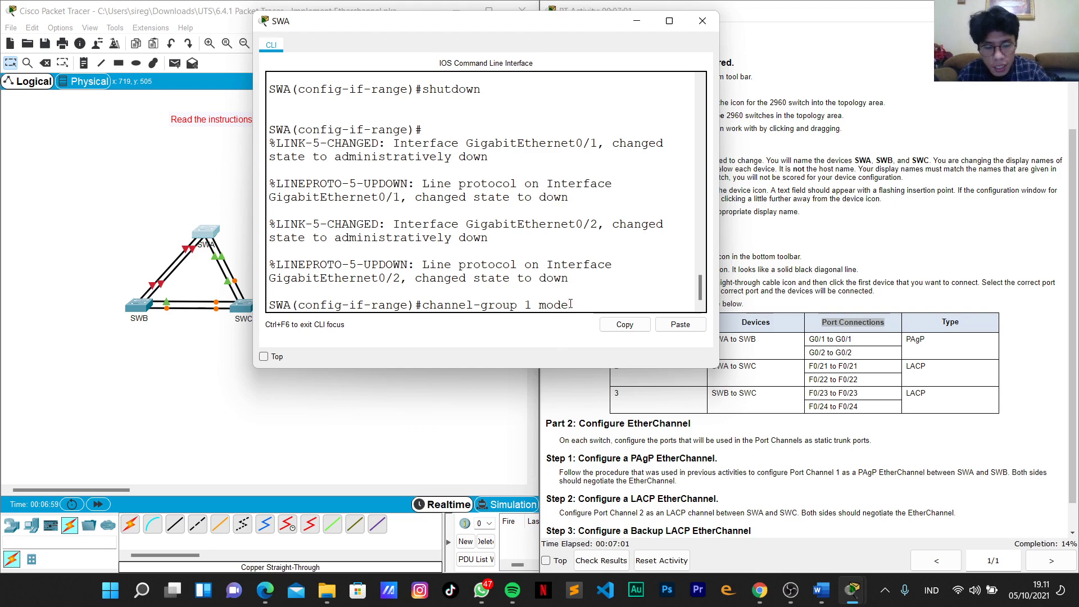
pyautogui.write('?')
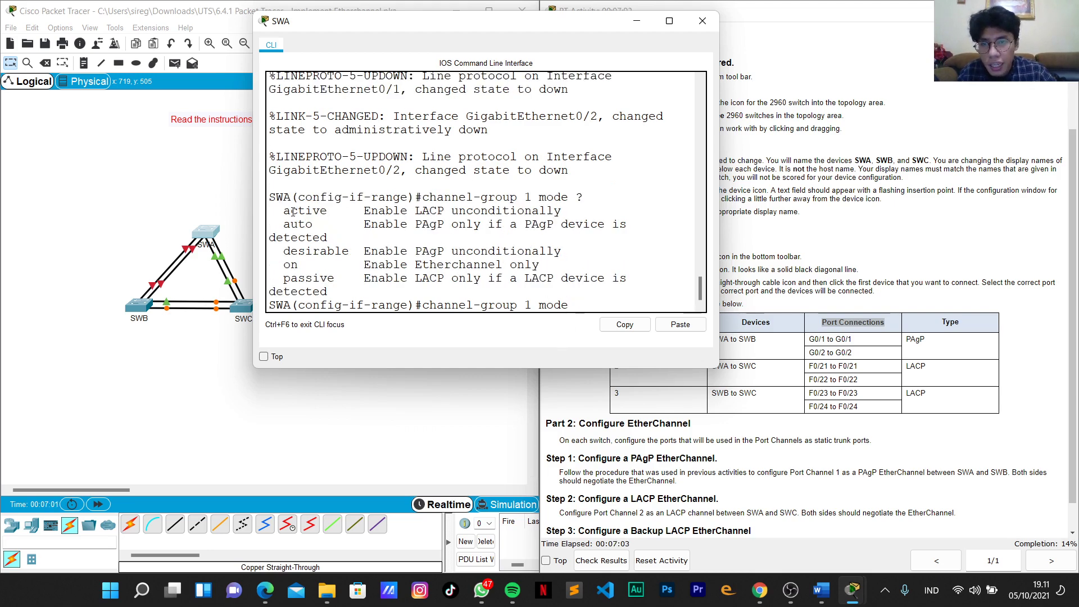
# Examine the channel-group mode descriptions, comparing the PAgP modes auto and desirable with the LACP modes active and passive.
pyautogui.moveTo(283, 210); pyautogui.dragTo(317, 211)
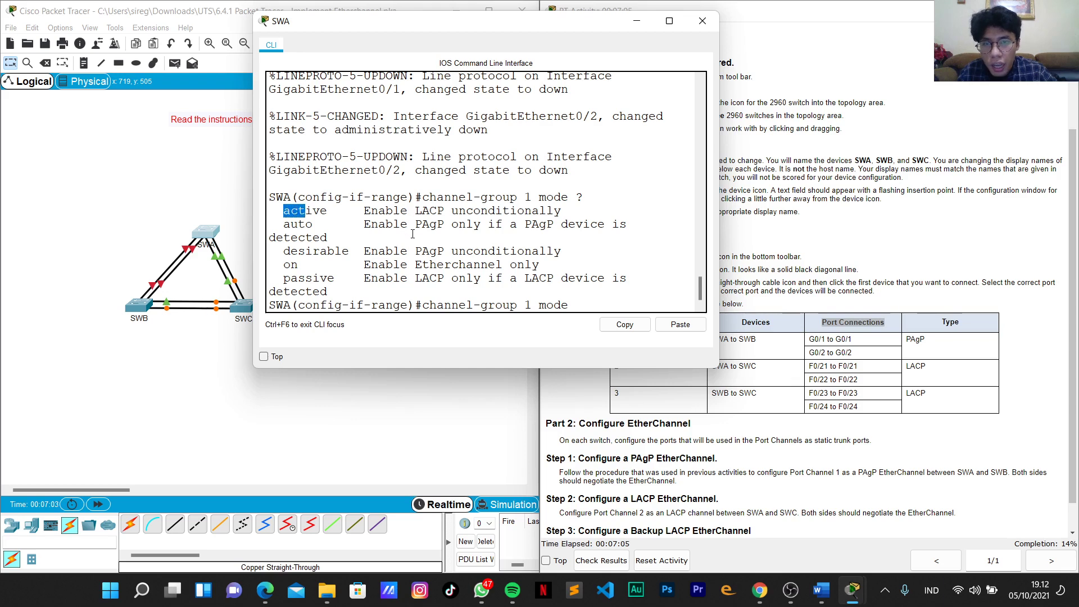
pyautogui.moveTo(415, 224); pyautogui.dragTo(445, 252)
pyautogui.tripleClick(292, 223)
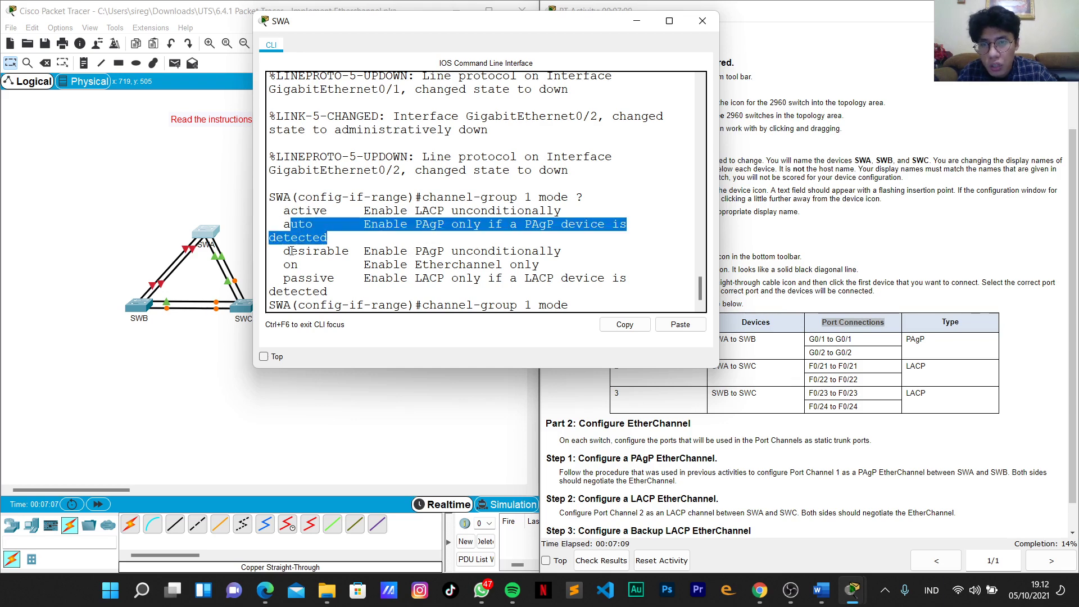
pyautogui.moveTo(284, 251); pyautogui.dragTo(561, 251)
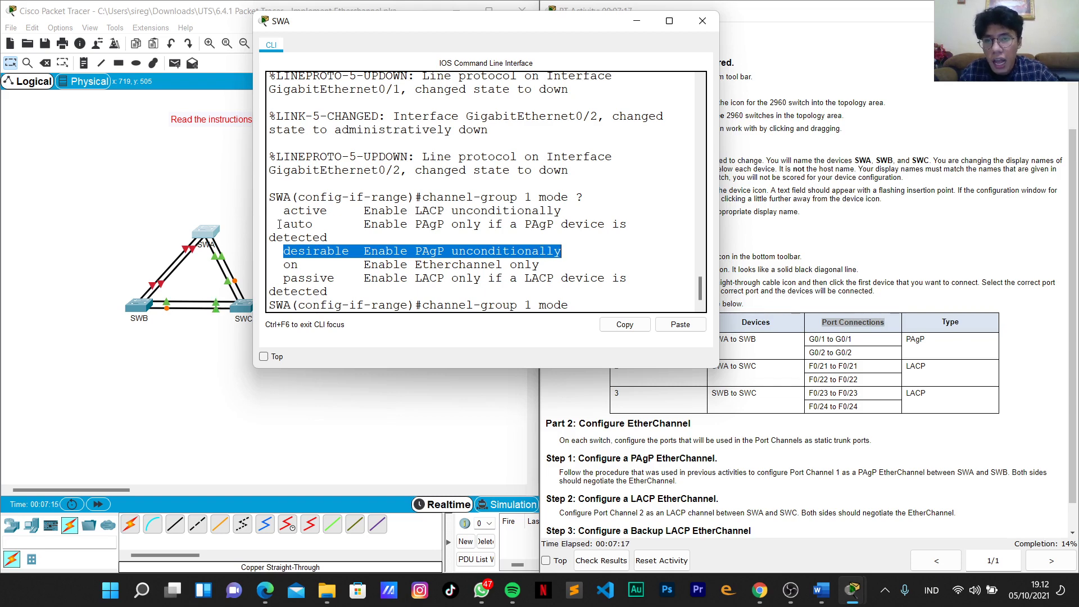
pyautogui.moveTo(278, 224); pyautogui.dragTo(612, 231)
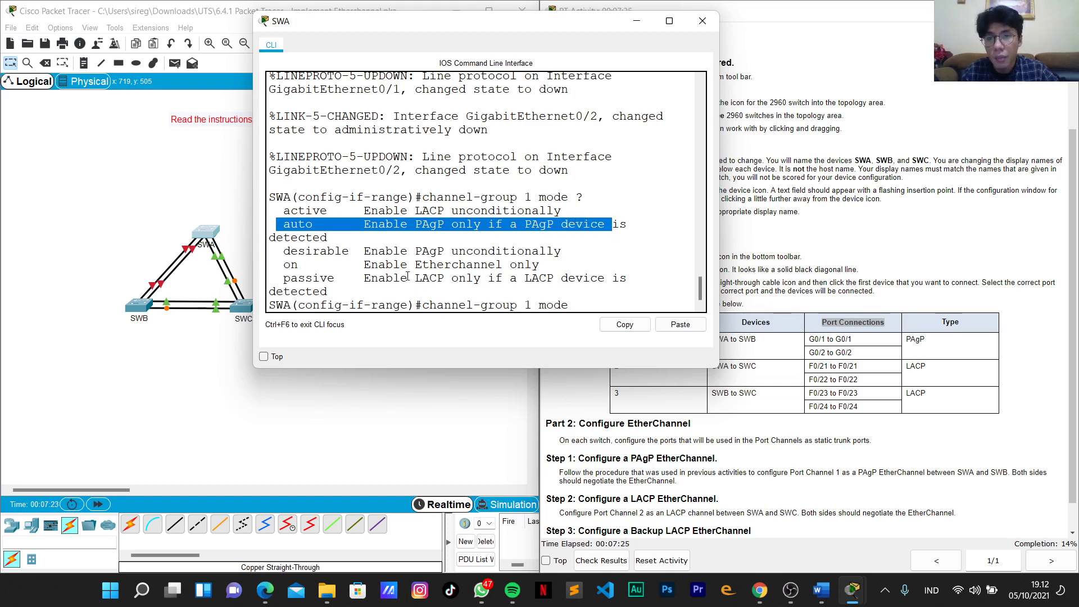
pyautogui.moveTo(416, 278); pyautogui.dragTo(445, 277)
pyautogui.click(416, 211)
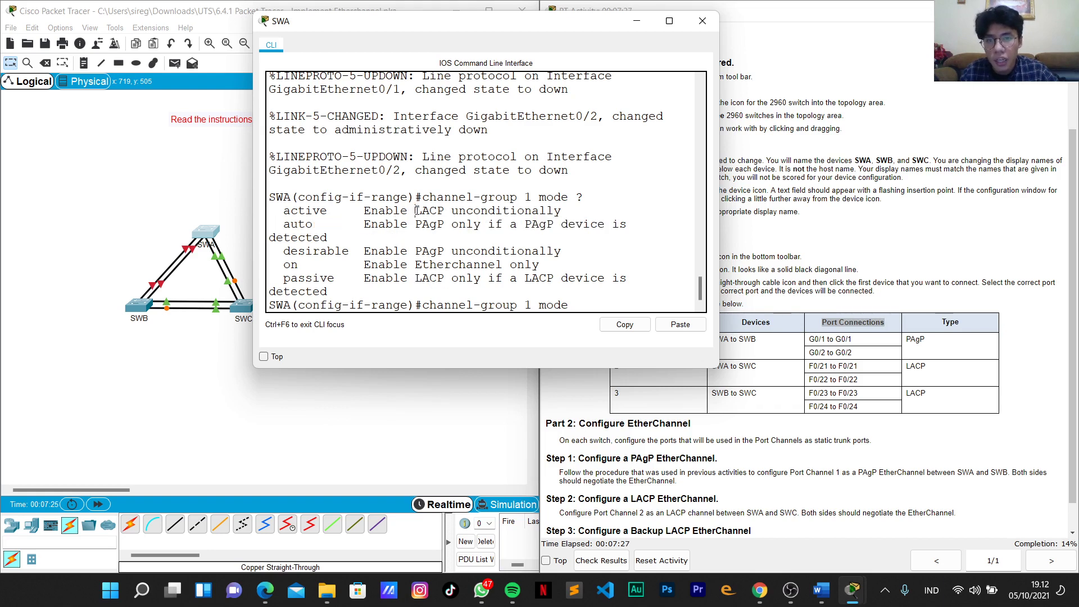
pyautogui.moveTo(417, 211); pyautogui.dragTo(445, 211)
pyautogui.moveTo(283, 279); pyautogui.dragTo(332, 279)
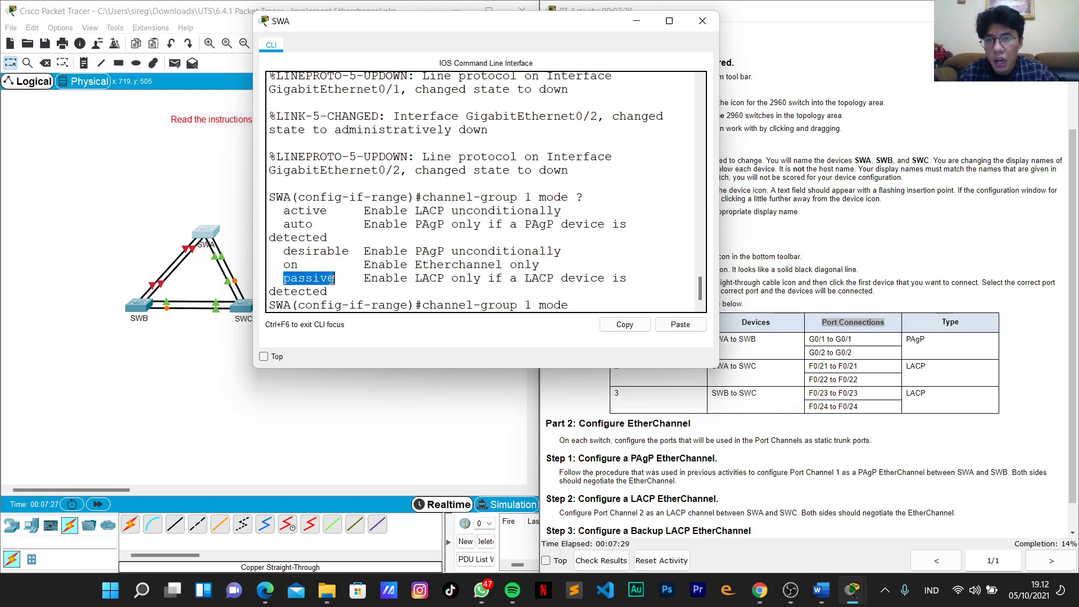
pyautogui.moveTo(283, 210); pyautogui.dragTo(342, 210)
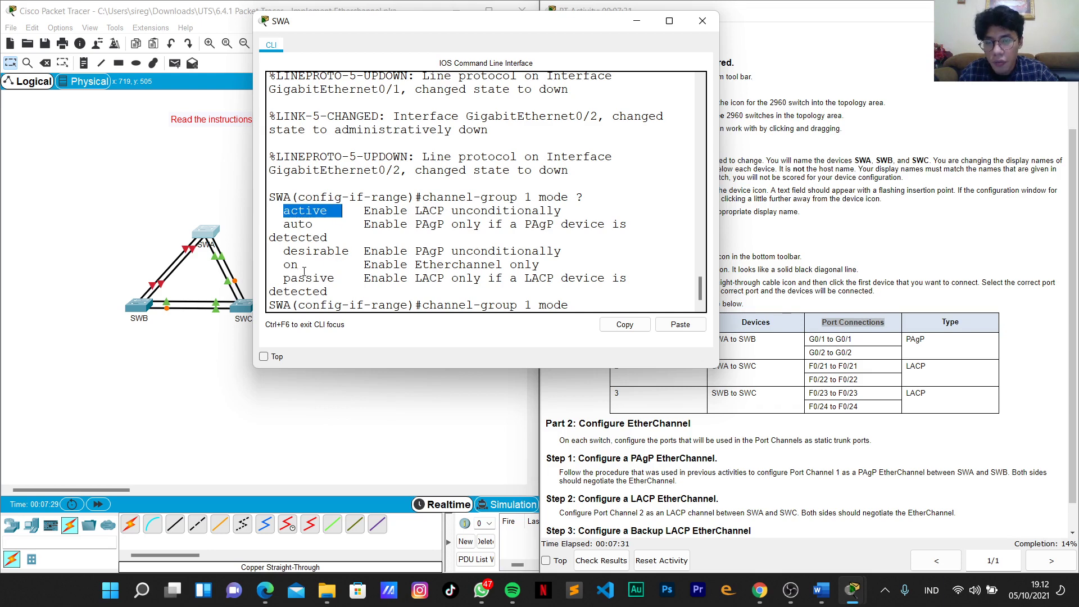
pyautogui.moveTo(283, 278); pyautogui.dragTo(340, 279)
pyautogui.moveTo(283, 210); pyautogui.dragTo(472, 210)
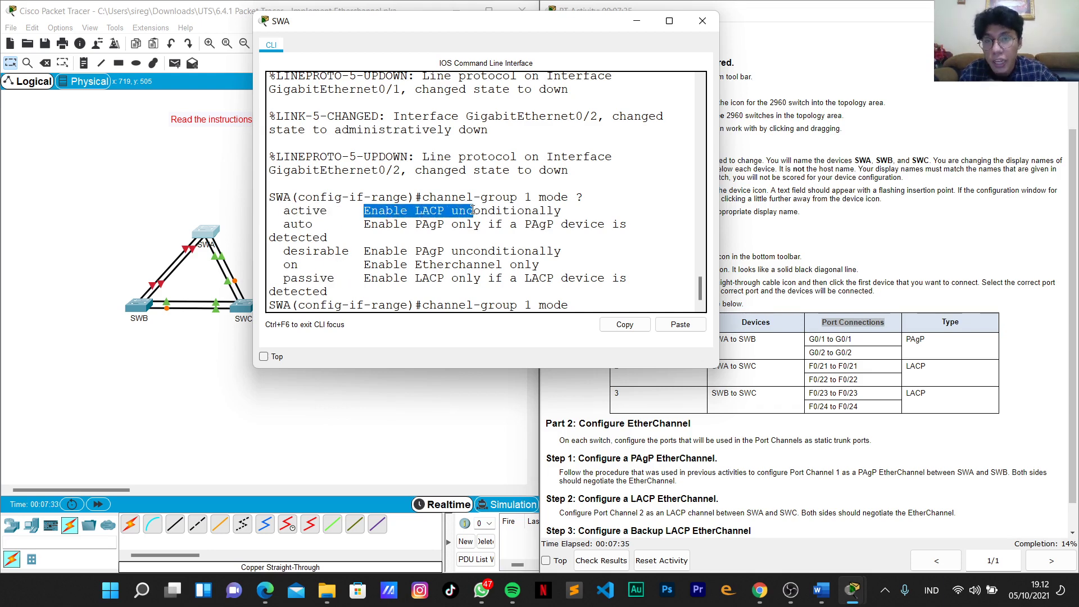
pyautogui.moveTo(284, 278); pyautogui.dragTo(336, 278)
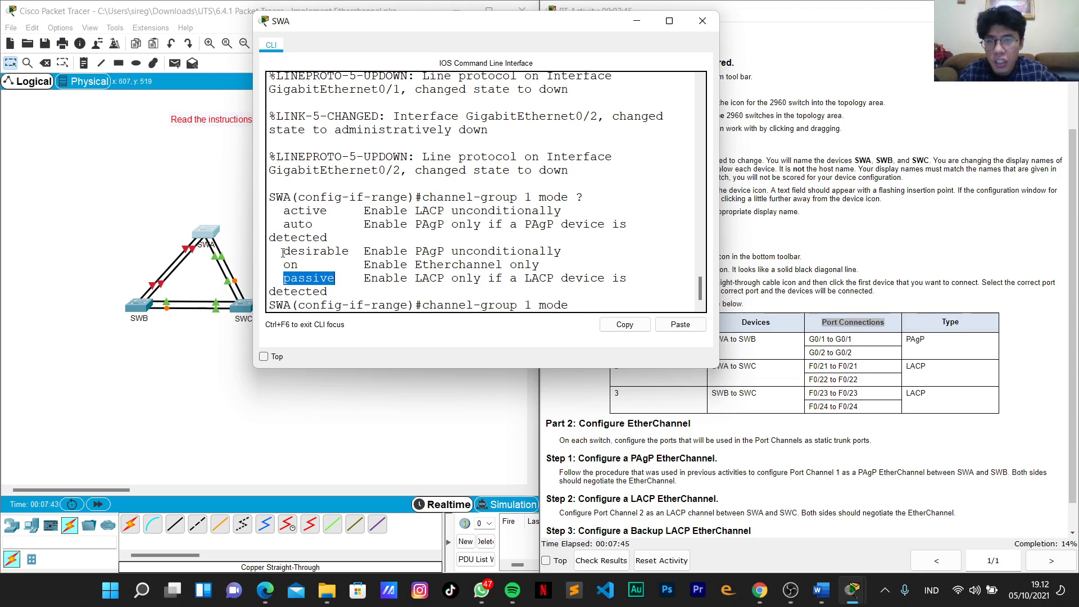
pyautogui.moveTo(283, 253); pyautogui.dragTo(349, 252)
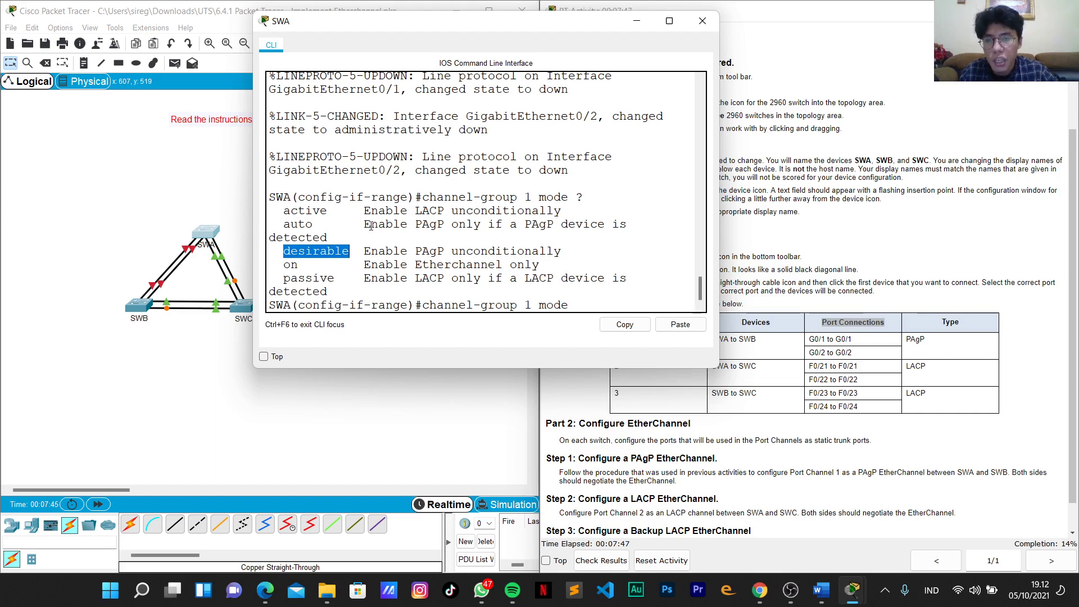
pyautogui.click(668, 19)
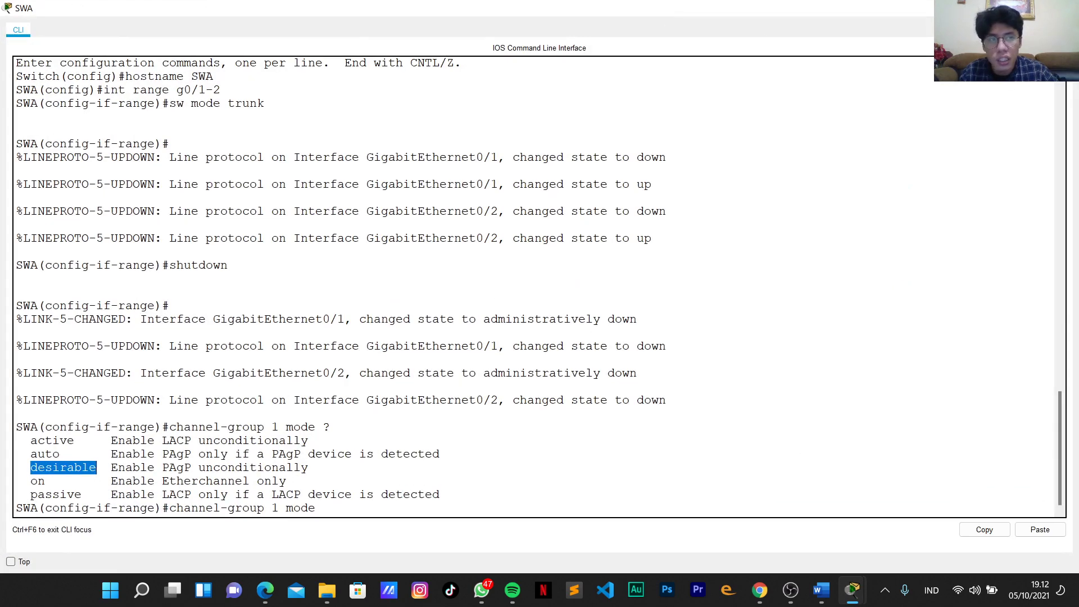
pyautogui.click(997, 9)
pyautogui.click(852, 590)
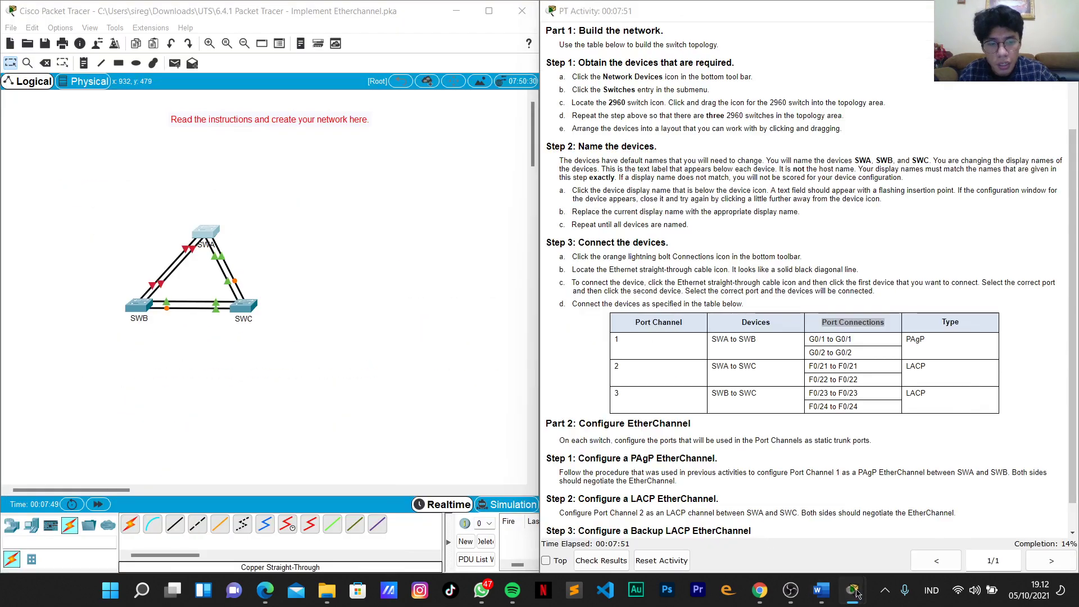
pyautogui.click(978, 536)
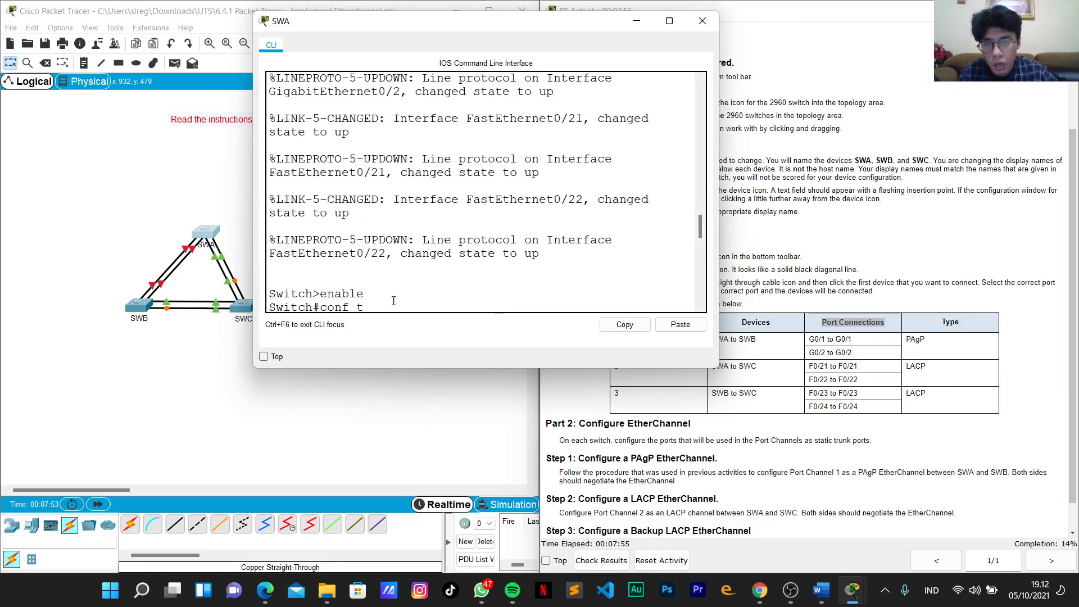
# Assign SWA's g0/1-2 interfaces to the PAgP EtherChannel with channel-group 1 mode desirable.
pyautogui.write('hostname SWA int range g0/1-2 sw mode trunk shutdown channel-group 1 mode ?')
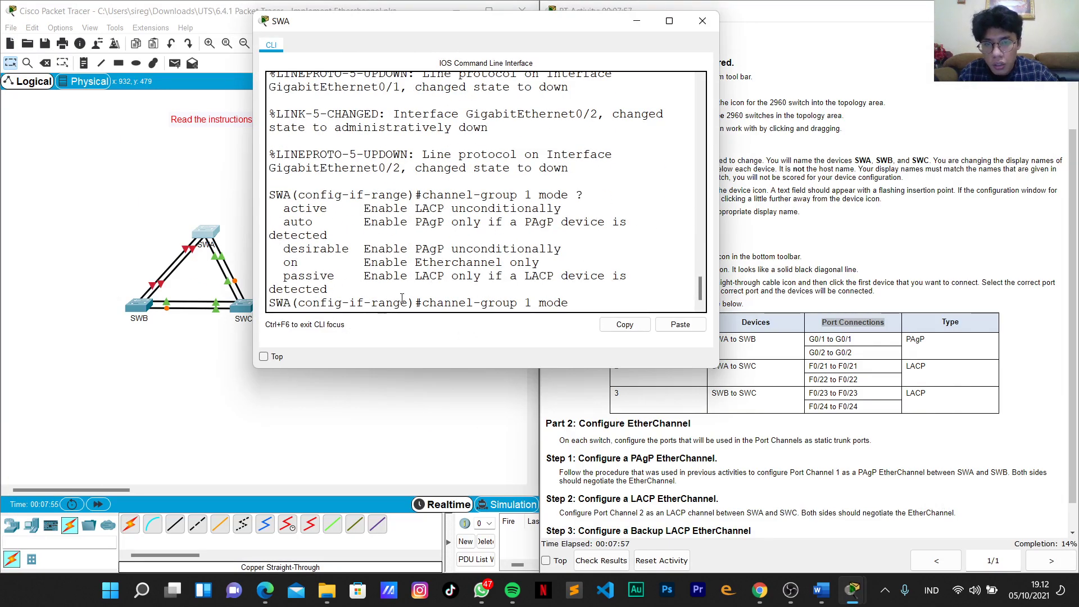
pyautogui.write('desir')
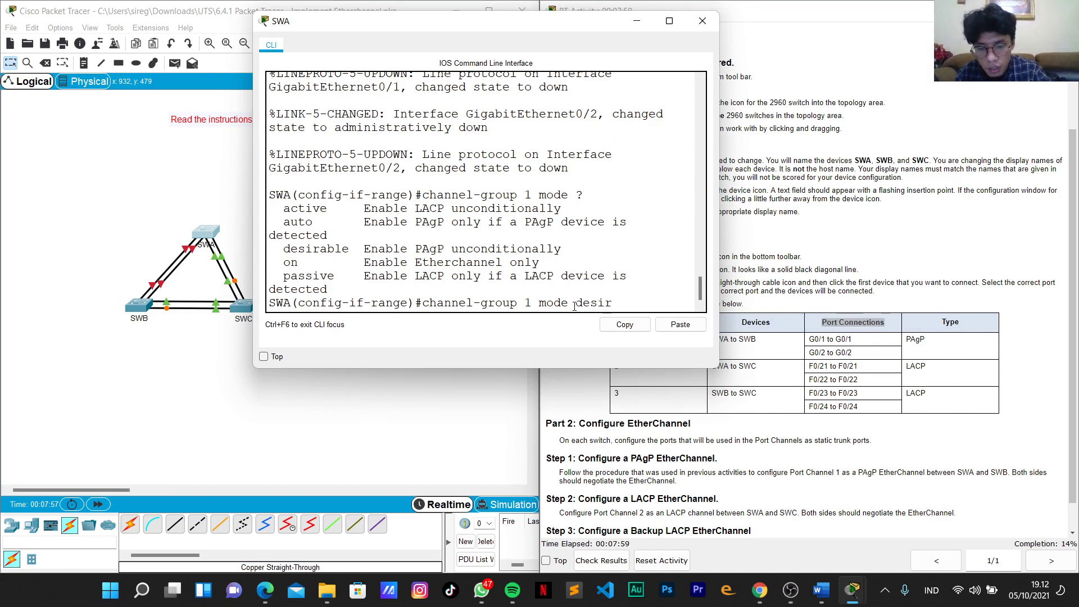
pyautogui.write('able')
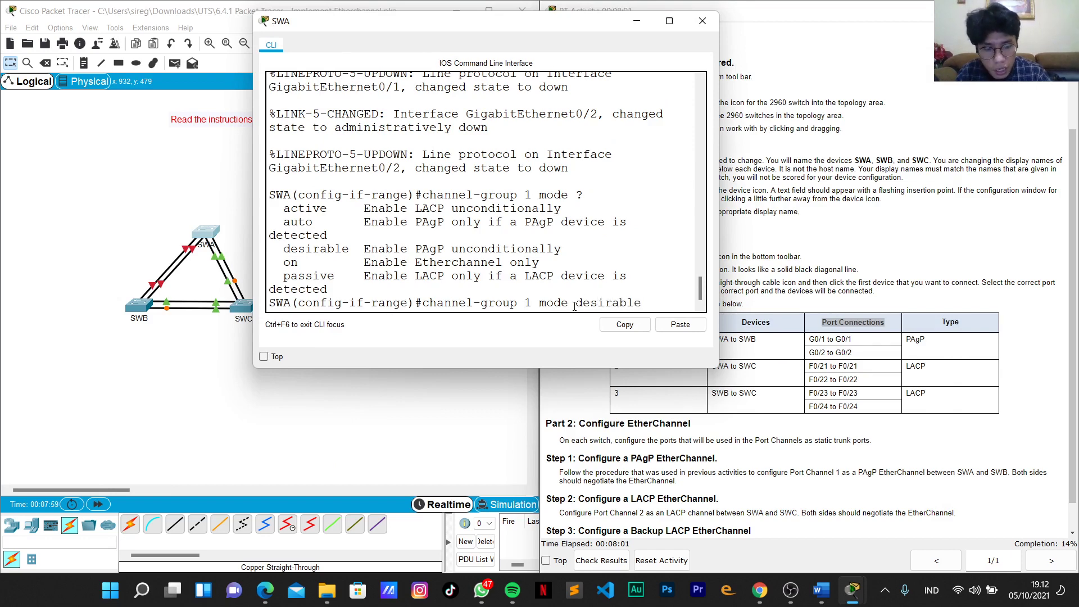
pyautogui.press('Return')
# Re-enable SWA's g0/1-2 interfaces with no shut and exit to global configuration mode.
pyautogui.write('nfig-if-range)#n')
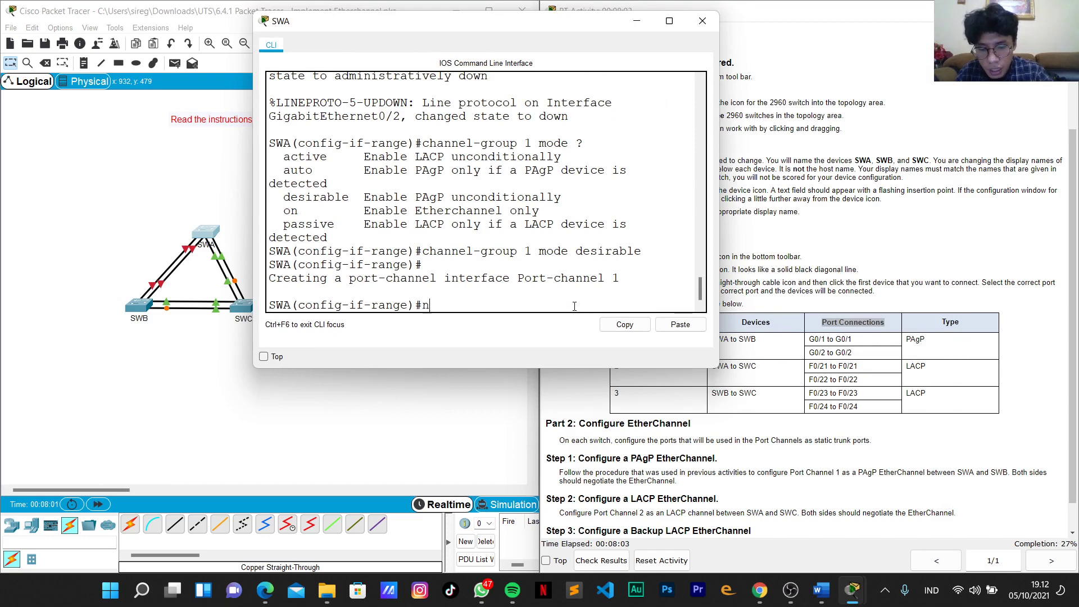
pyautogui.write('o shut')
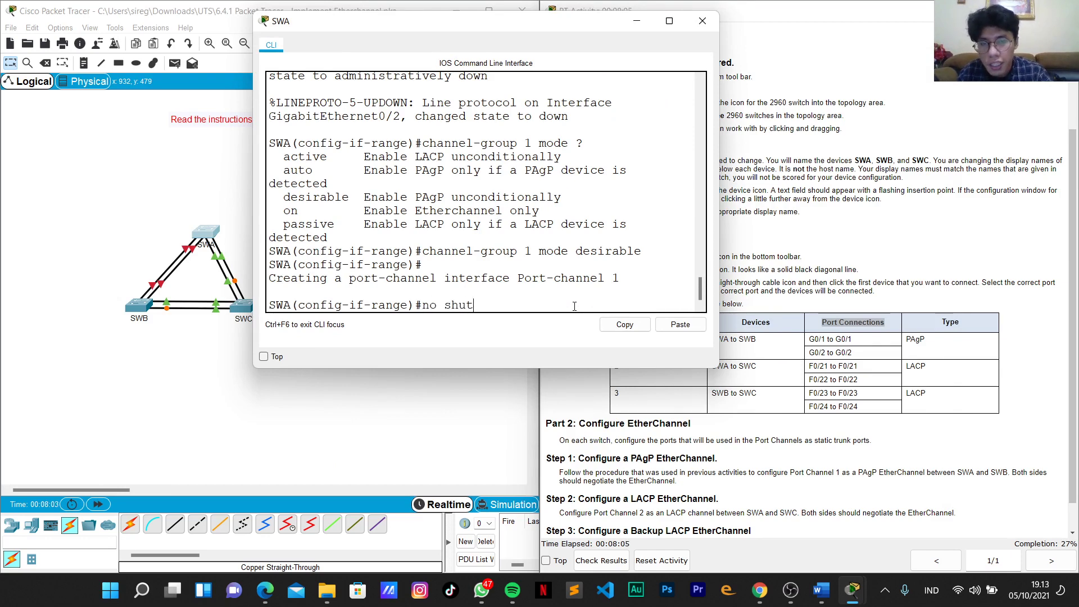
pyautogui.press('Return')
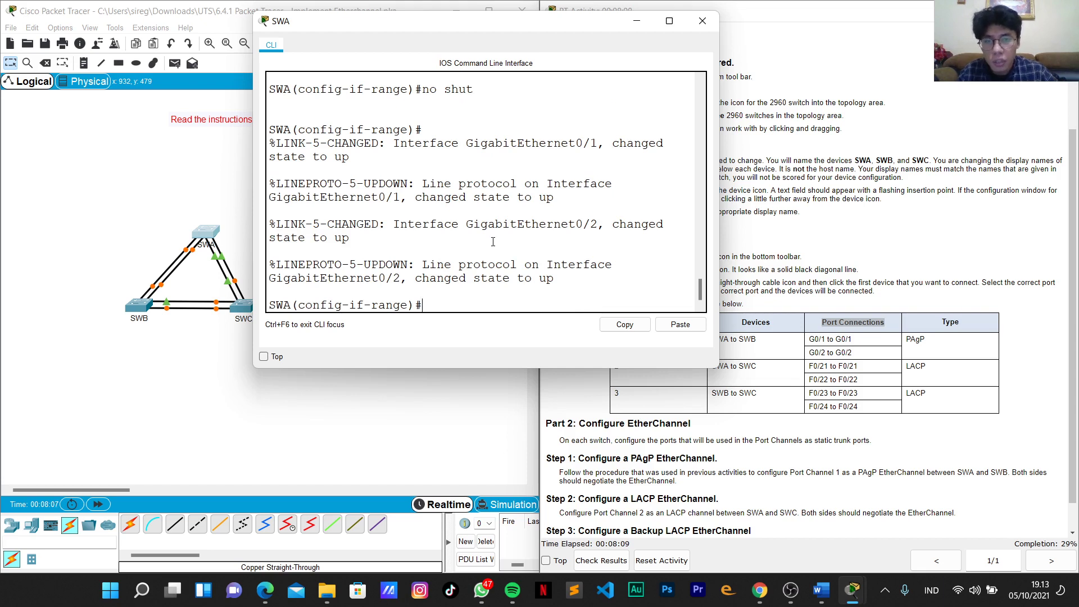
pyautogui.write('exit')
pyautogui.press('Return')
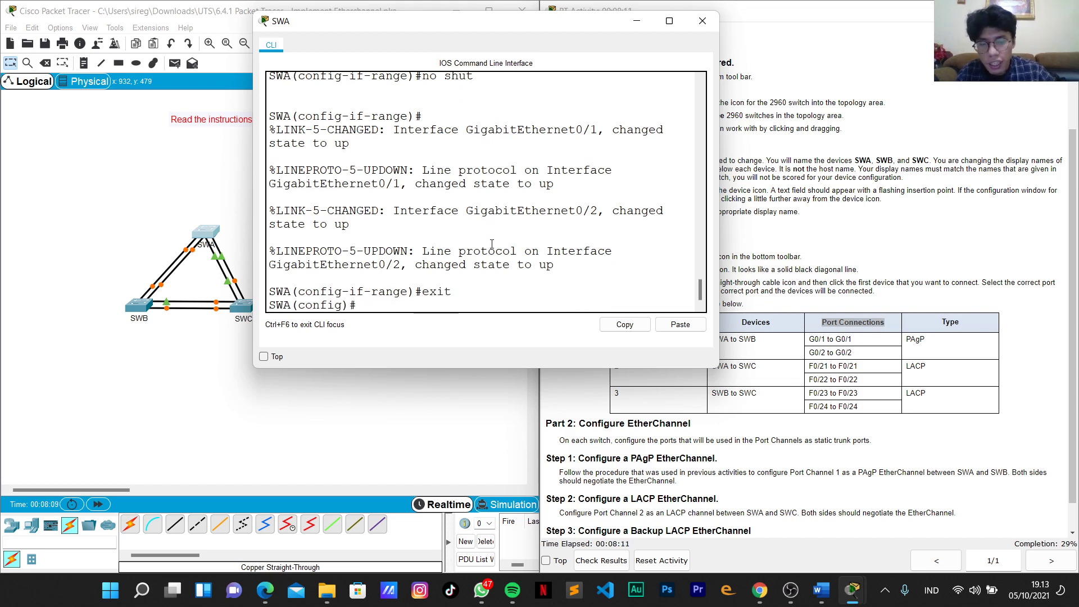
# Enter SWA's interface port-channel 1 and set it to trunk mode with sw mode trunk.
pyautogui.write('int')
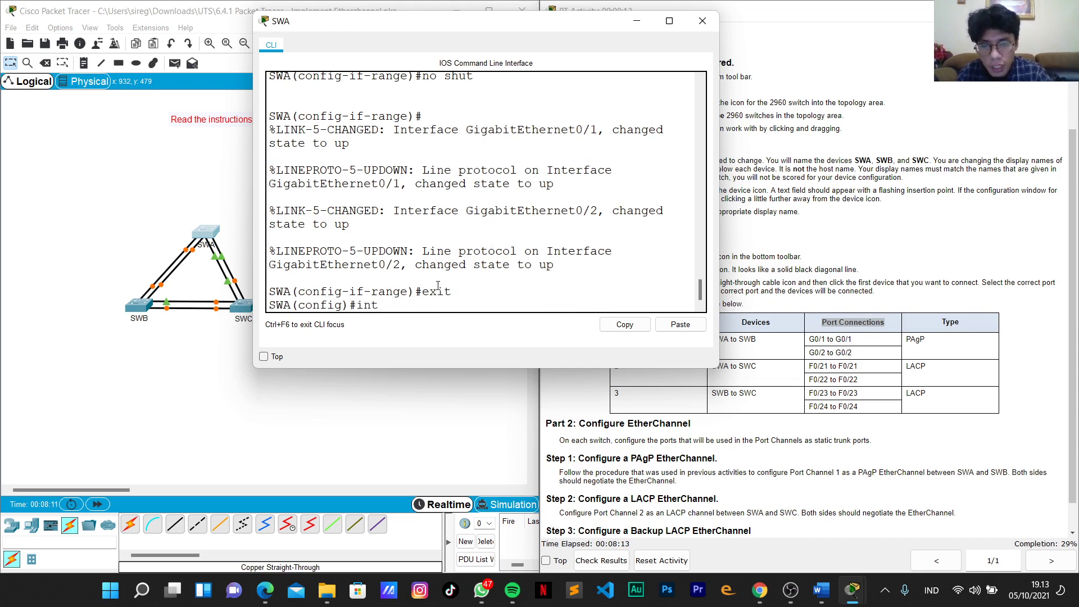
pyautogui.write(' port-ch')
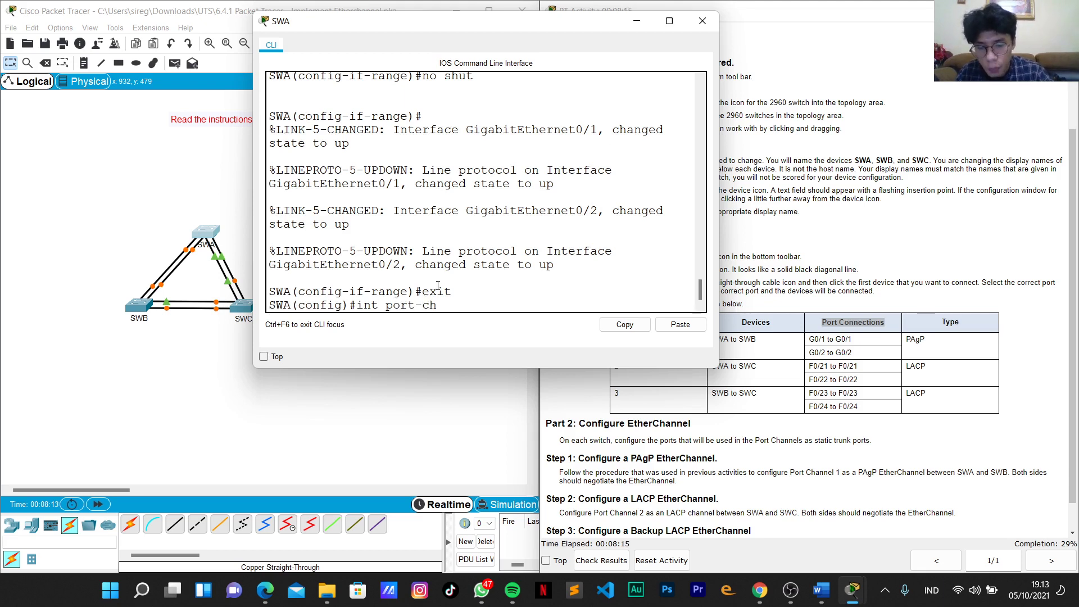
pyautogui.write('ann')
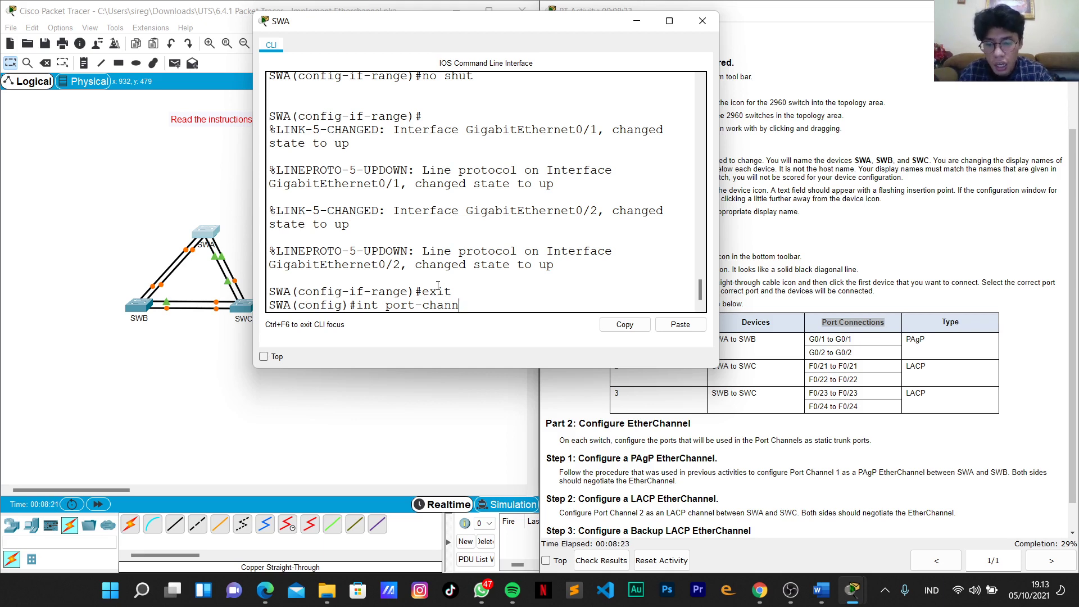
pyautogui.write('el')
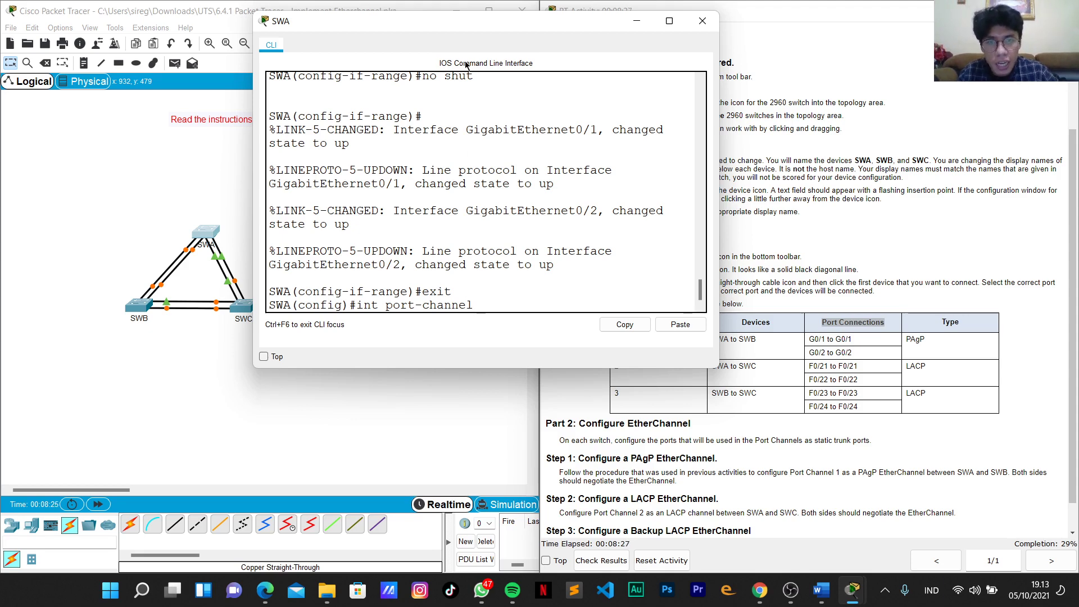
pyautogui.moveTo(444, 21); pyautogui.dragTo(323, 11)
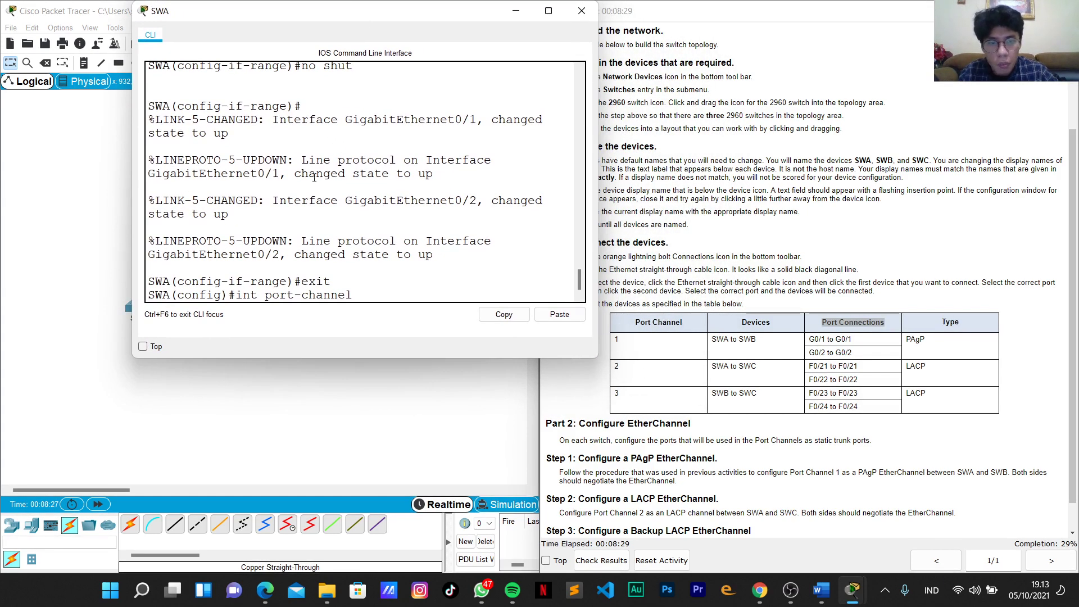
pyautogui.write('1')
pyautogui.press('Return')
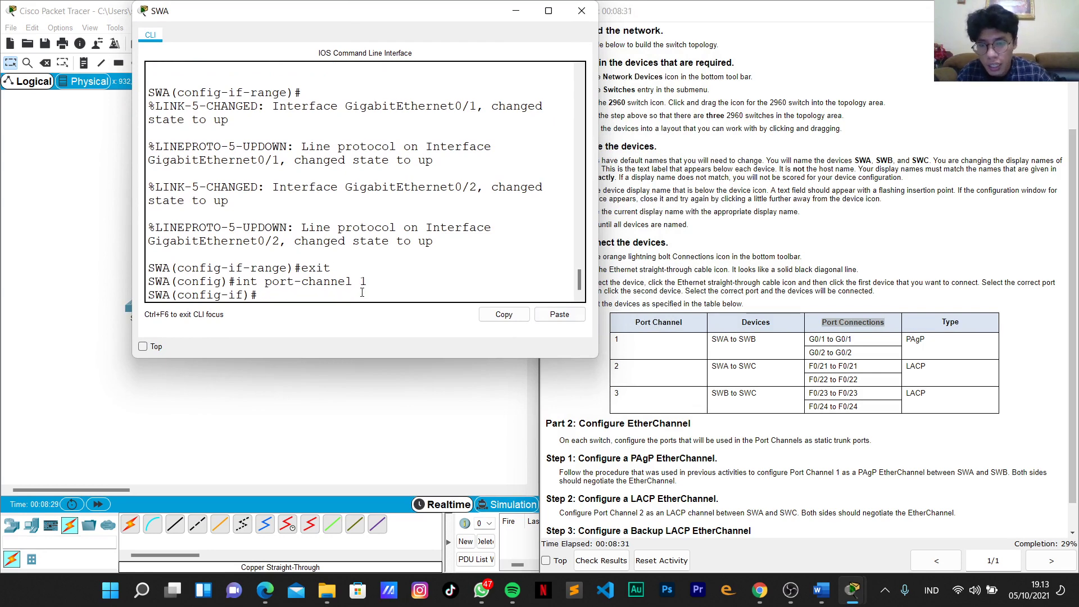
pyautogui.write('sw mode')
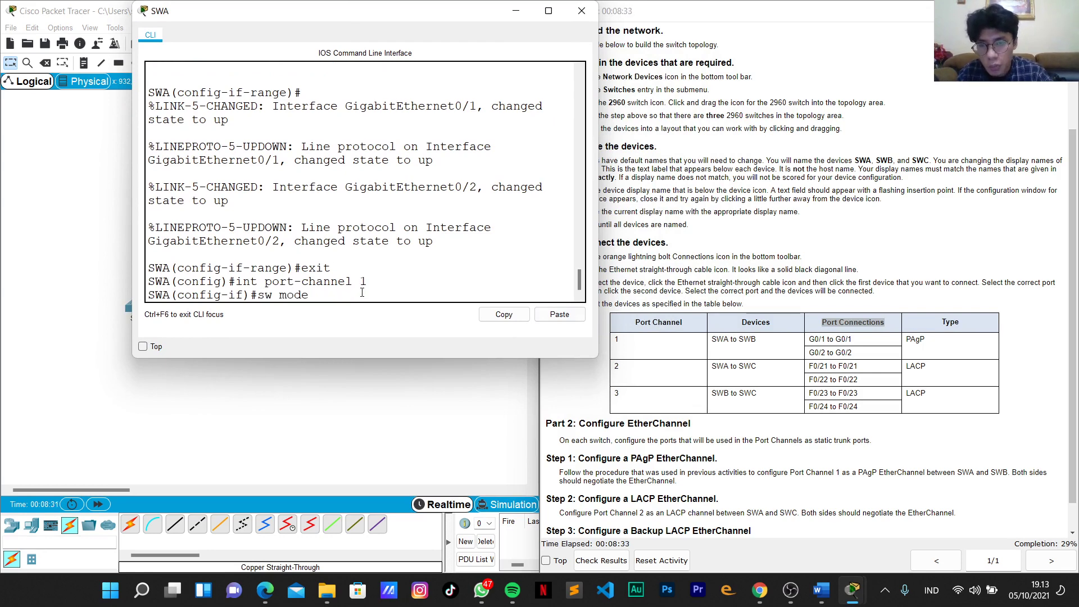
pyautogui.write(' trunk')
pyautogui.press('Return')
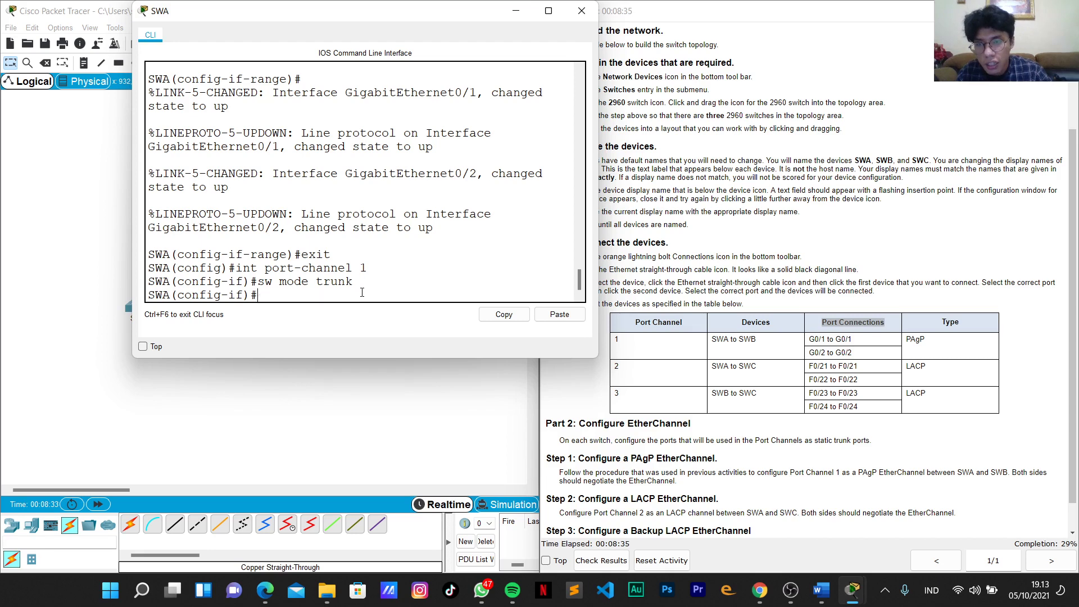
# Exit SWA's port-channel 1 interface back to global configuration mode and put its CLI window away.
pyautogui.write('exit')
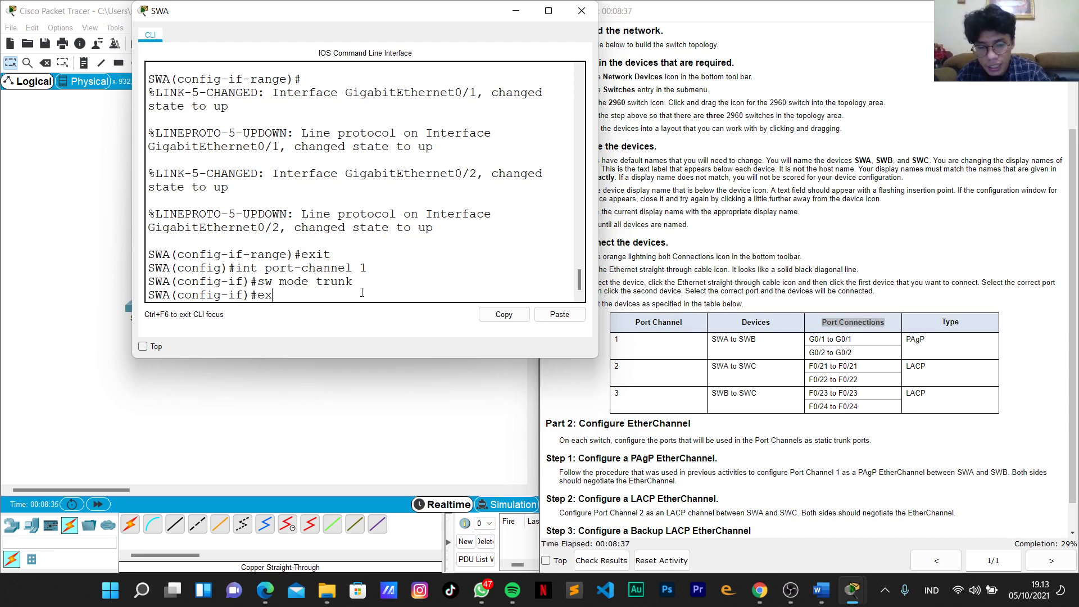
pyautogui.press('Return')
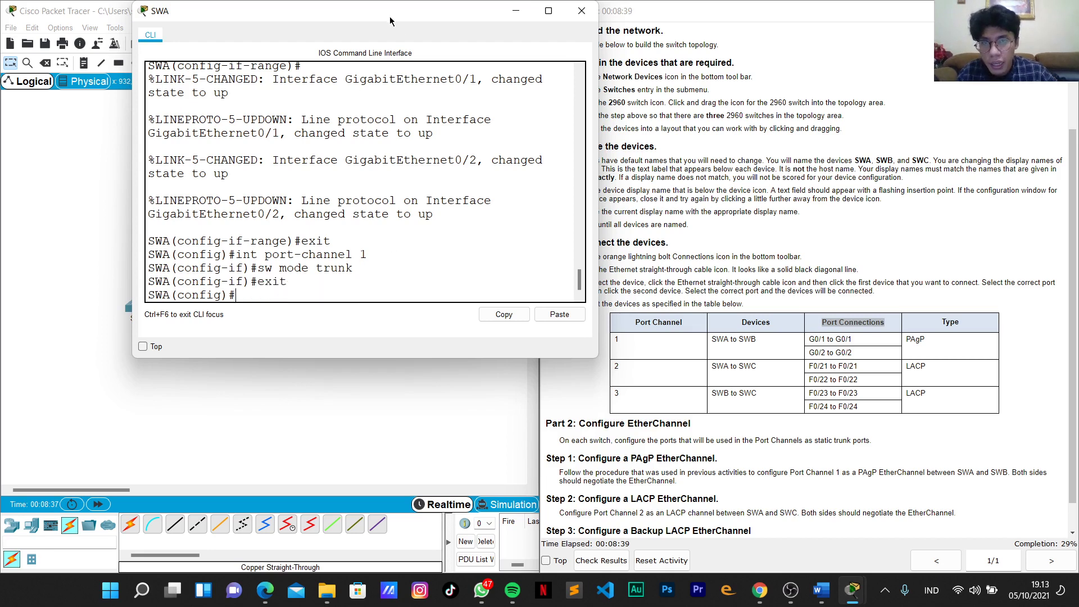
pyautogui.click(599, 175)
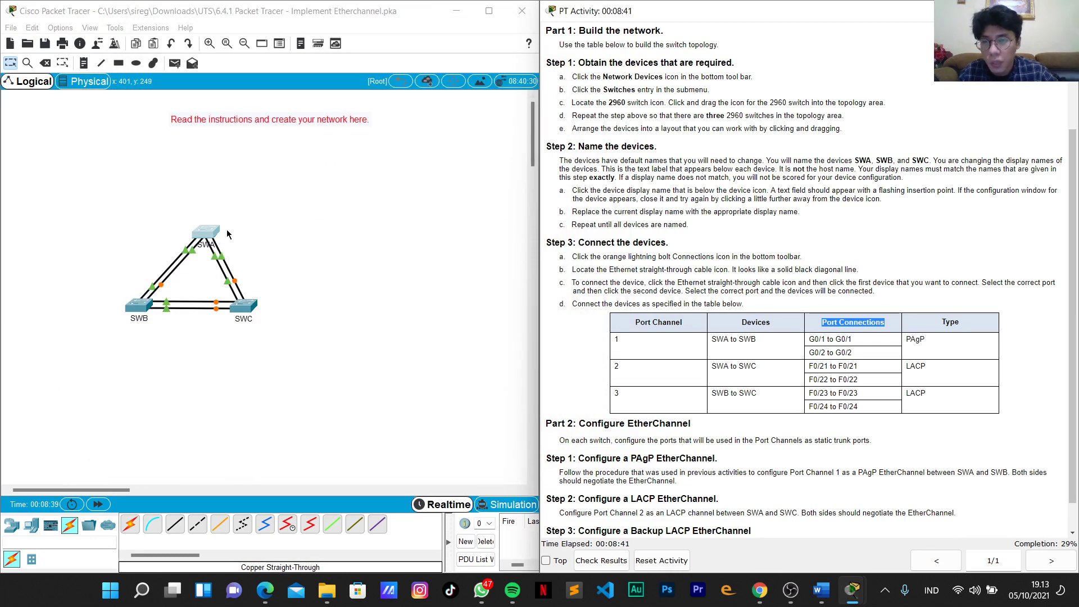
# Open SWB's CLI and enter global configuration mode with enable and conf t.
pyautogui.click(139, 305)
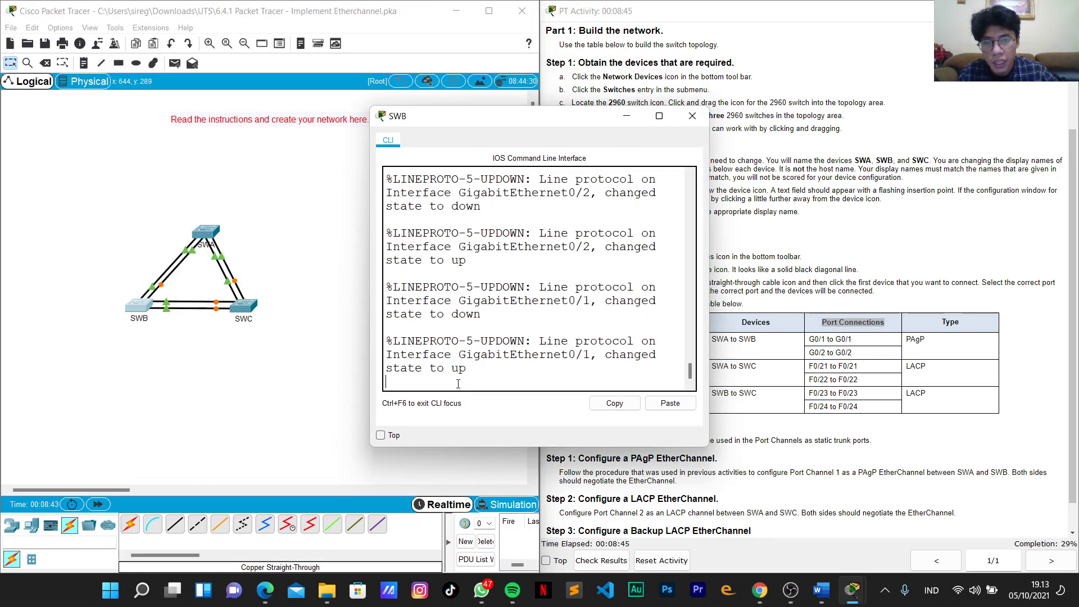
pyautogui.press('Return')
pyautogui.write('enable')
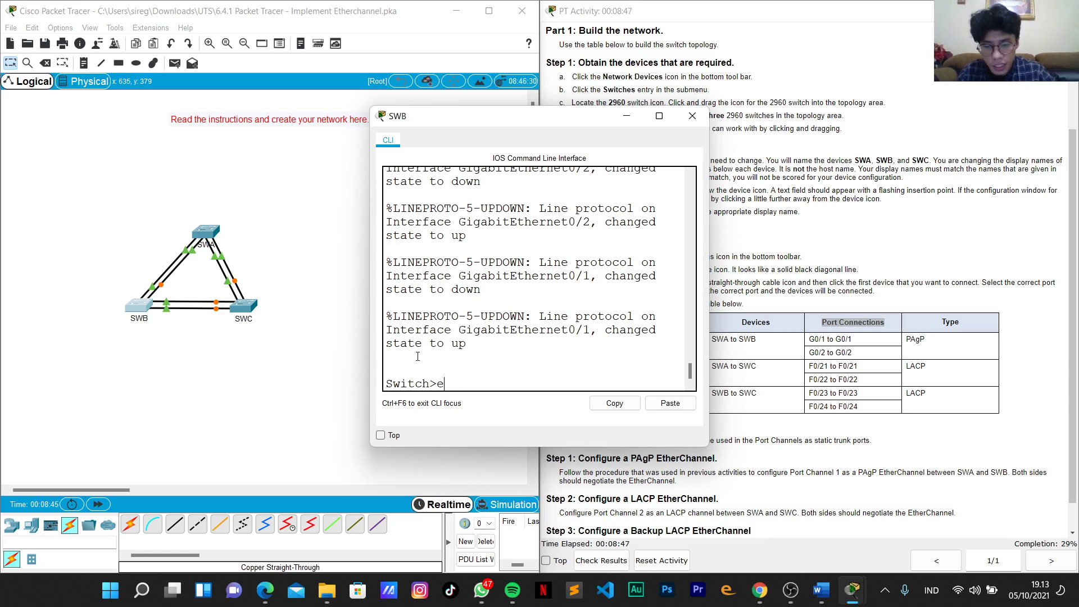
pyautogui.press('Return')
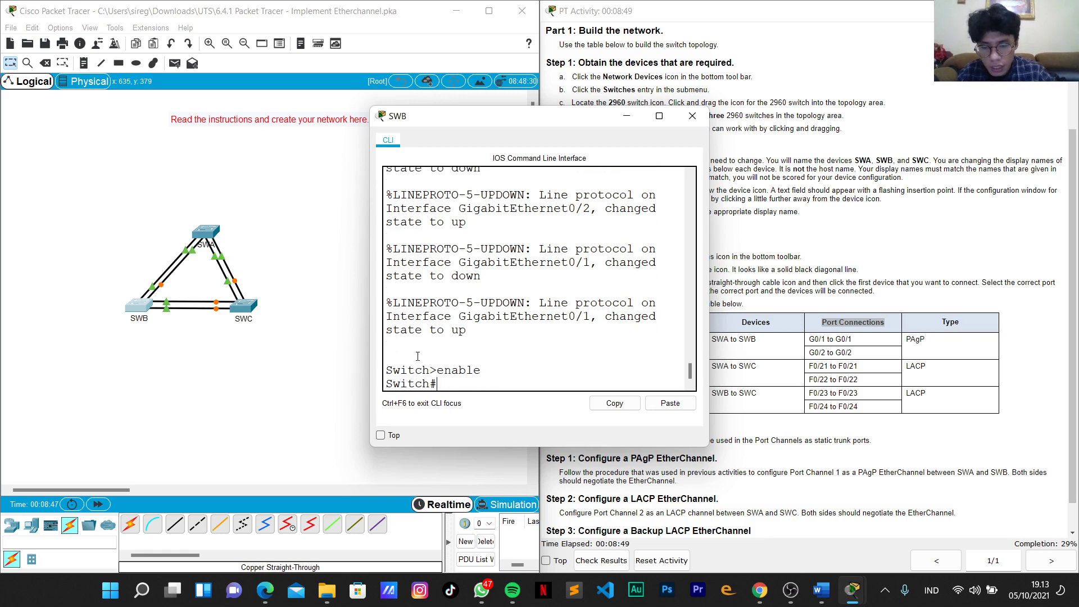
pyautogui.write('conf t')
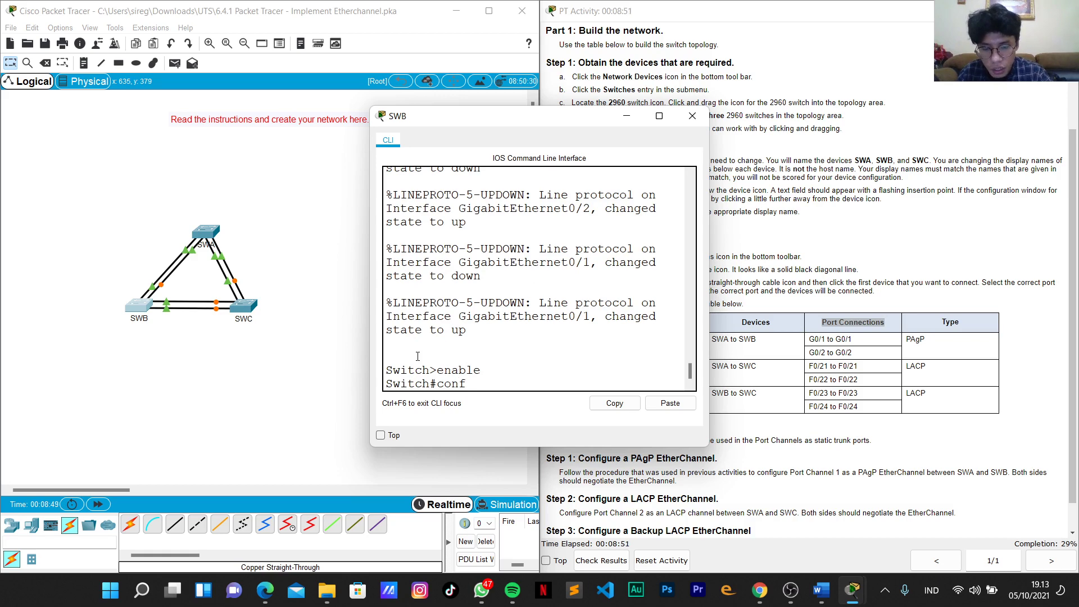
pyautogui.press('Return')
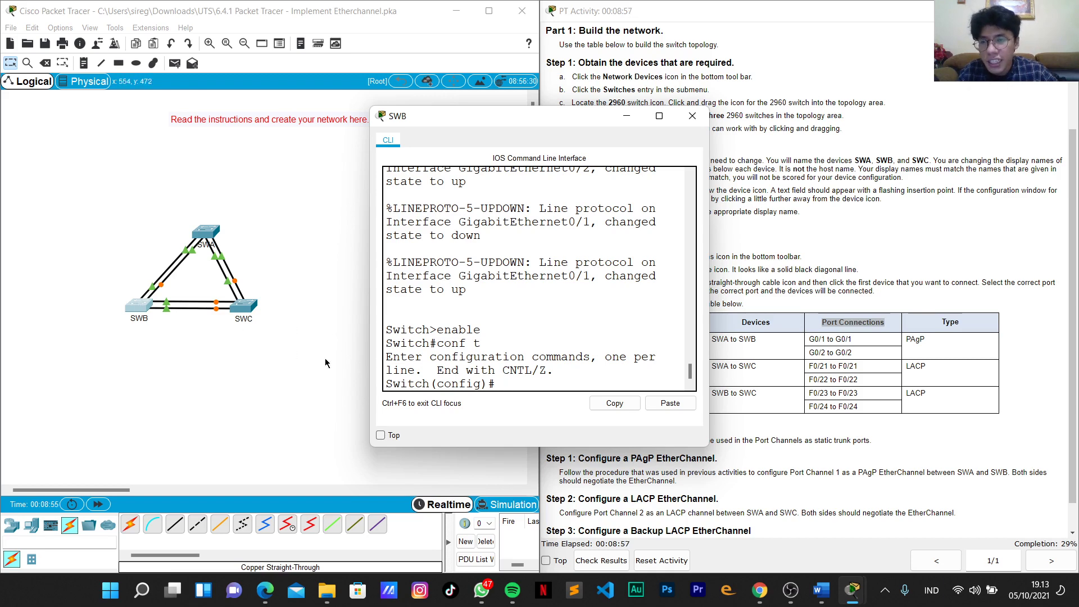
# Set the hostname of the second switch to SWB with the hostname command.
pyautogui.write('host')
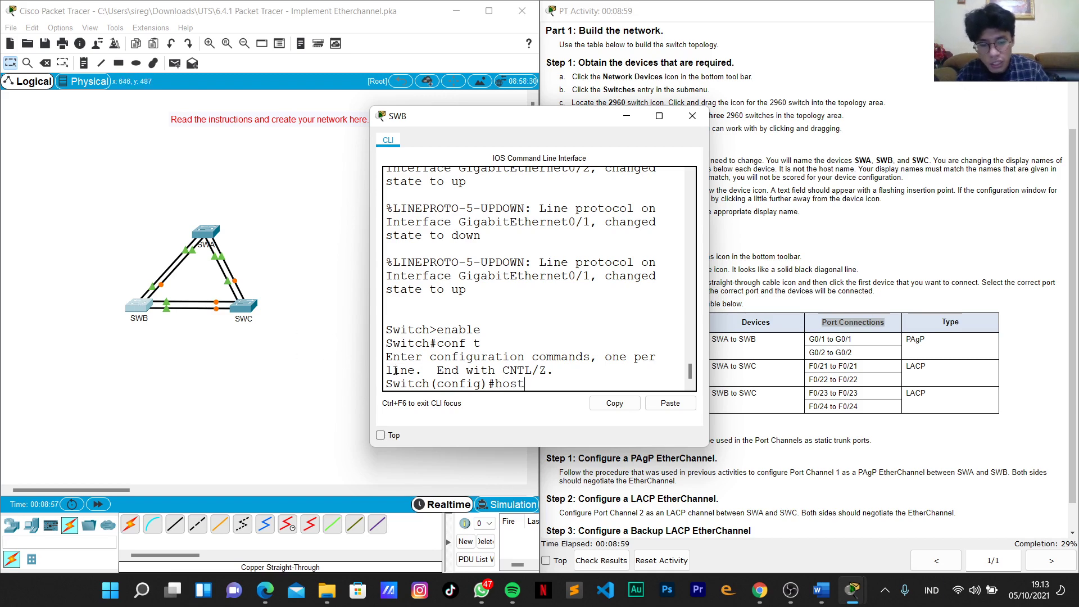
pyautogui.write('name SWB')
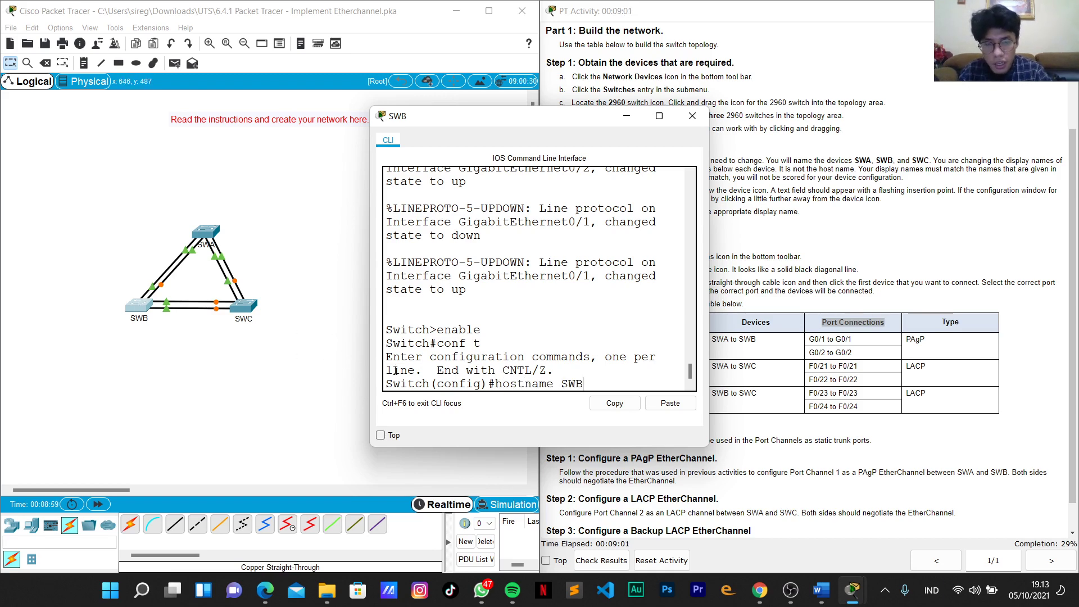
pyautogui.press('Return')
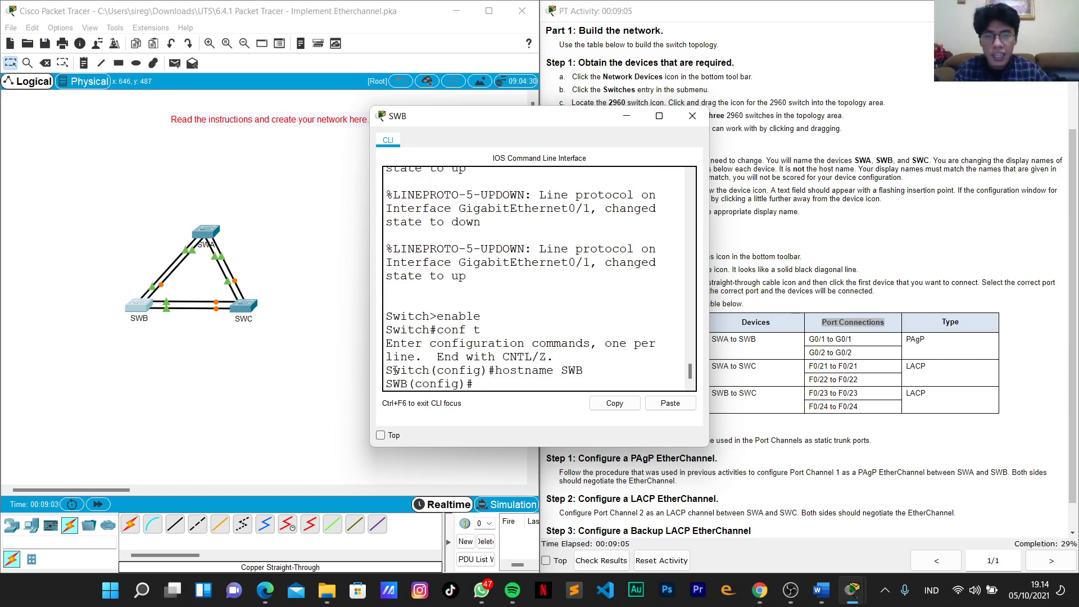
# Select SWB's interface range g0/1-2, set it to trunk mode with sw mode trunk, and disable it with shutdown.
pyautogui.write('int')
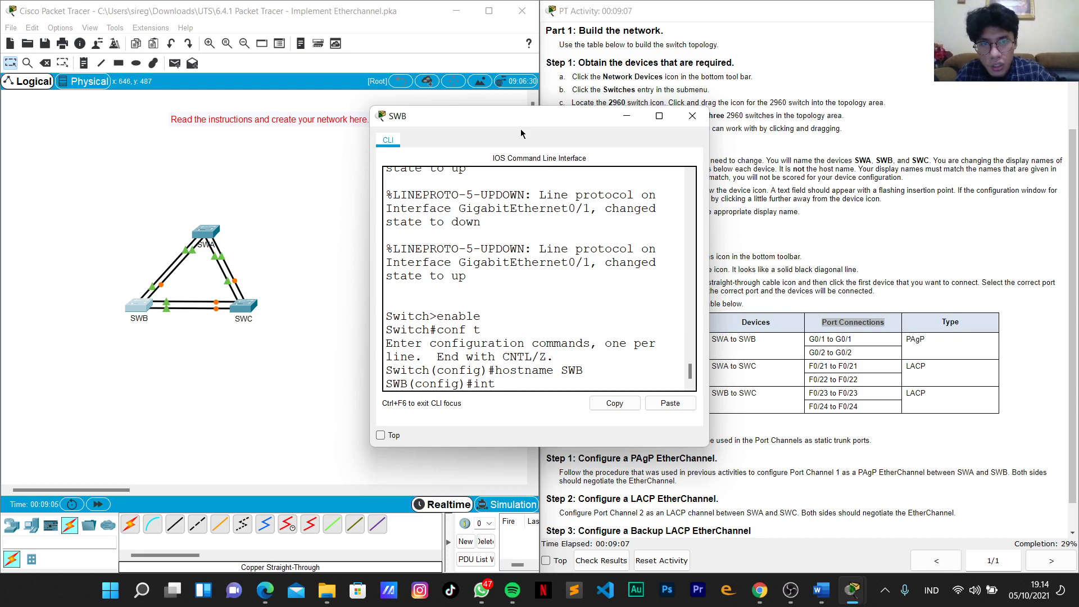
pyautogui.moveTo(509, 116); pyautogui.dragTo(393, 109)
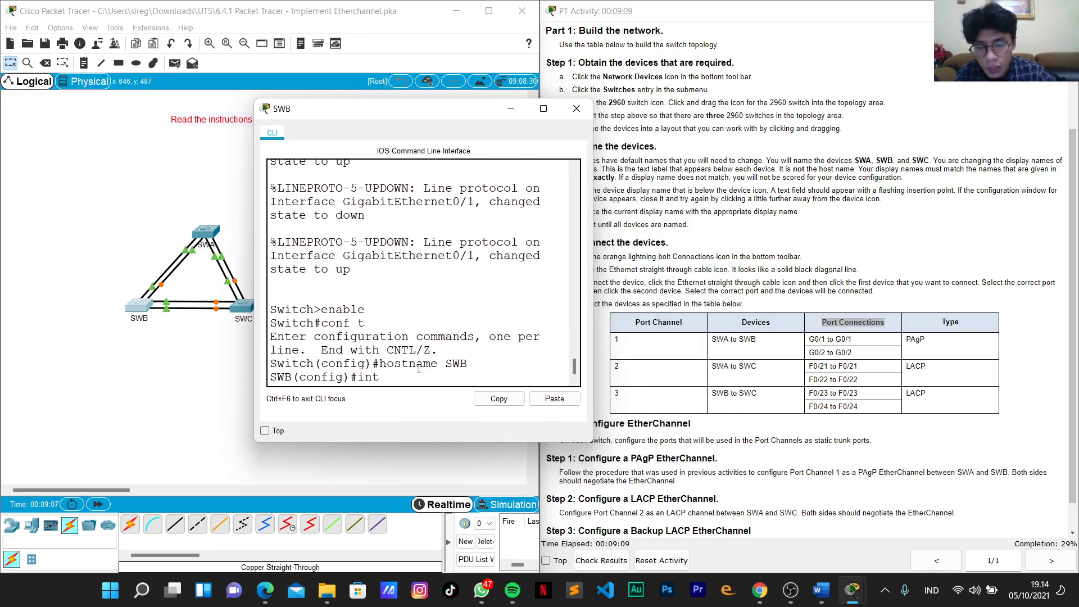
pyautogui.write('range ')
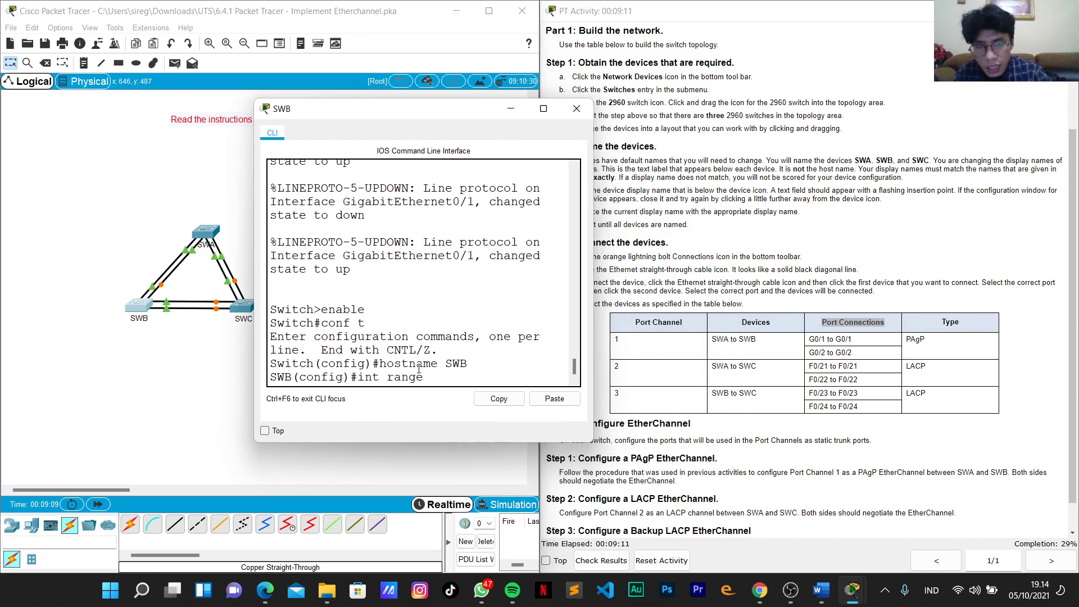
pyautogui.write('g0')
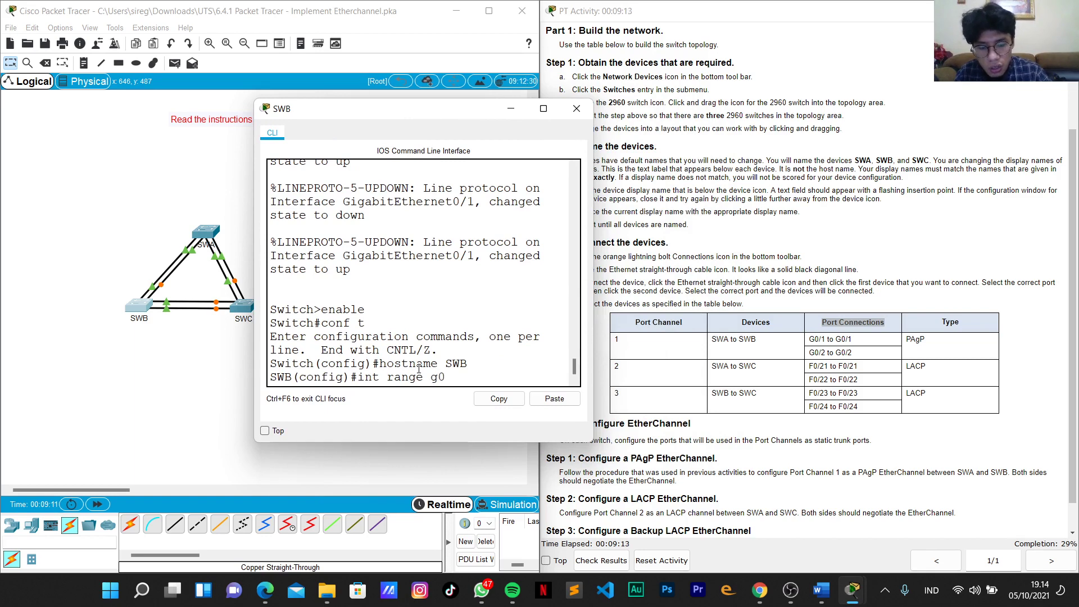
pyautogui.write('/1-')
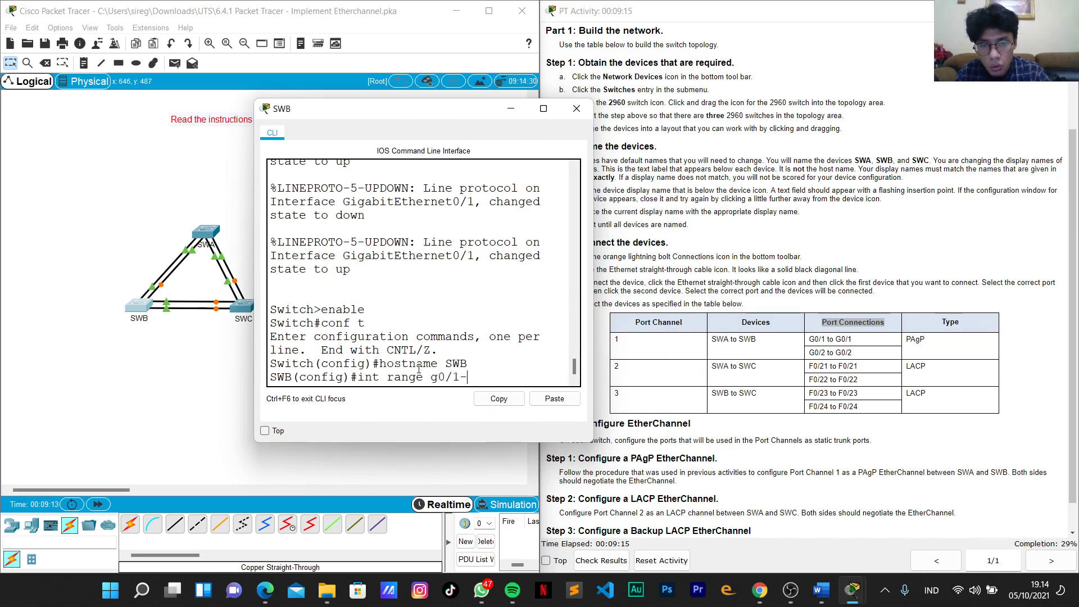
pyautogui.write('2')
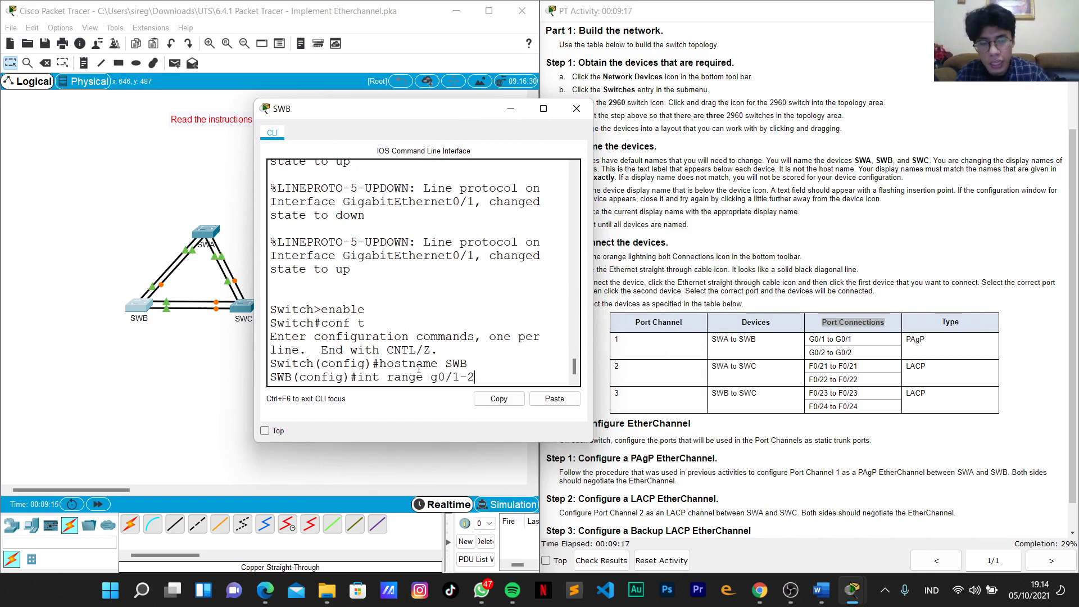
pyautogui.press('Return')
pyautogui.write('sw mode')
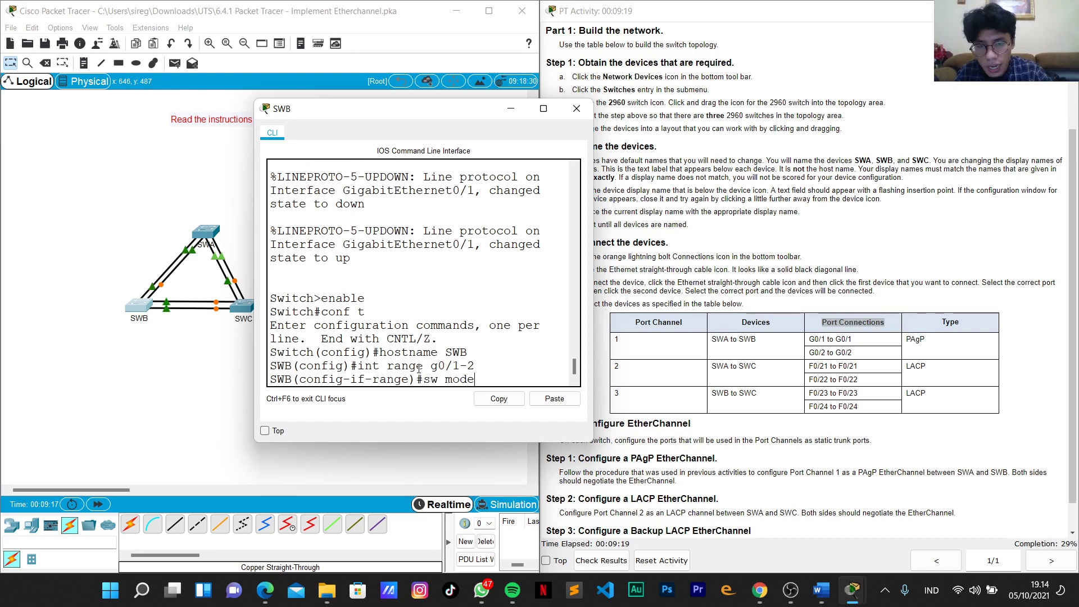
pyautogui.write(' trunk')
pyautogui.press('Return')
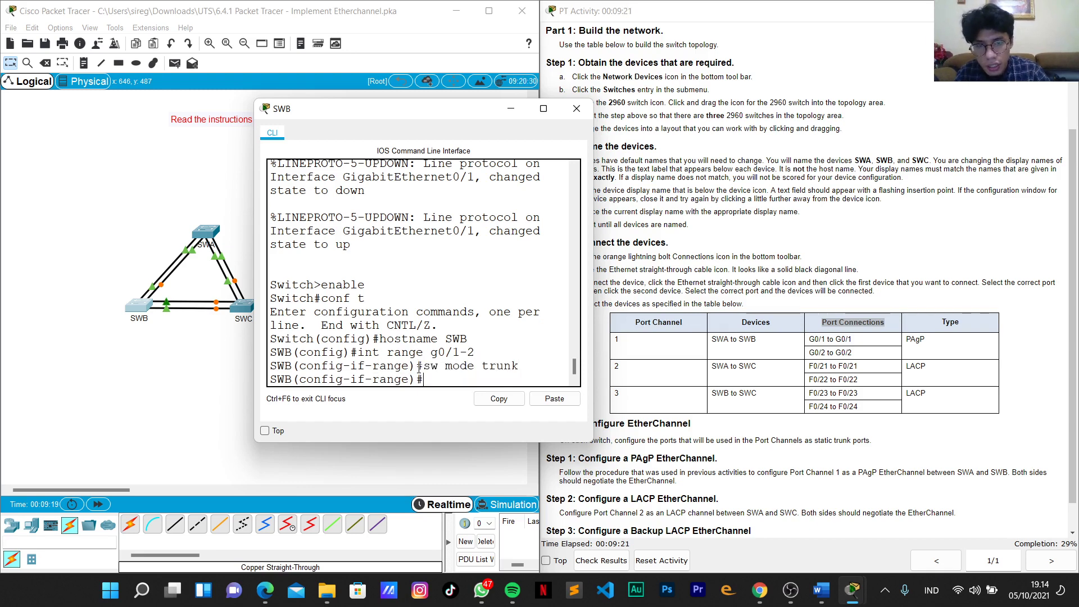
pyautogui.write('shutdown')
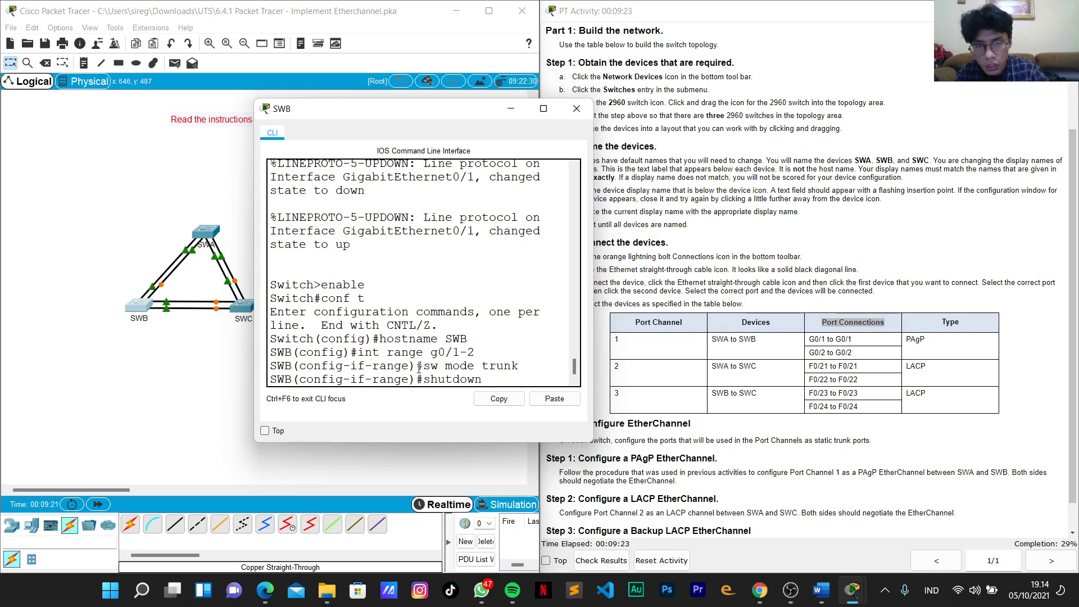
pyautogui.press('Return')
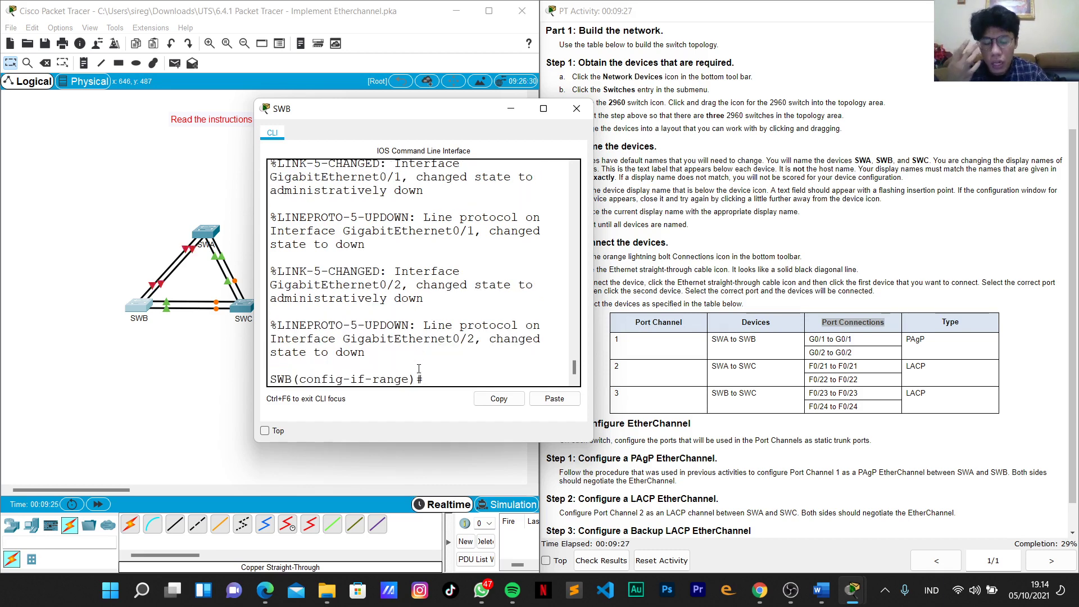
# Assign SWB's g0/1-2 interfaces to the PAgP EtherChannel with channel-group 1 mode desirable.
pyautogui.write('ch')
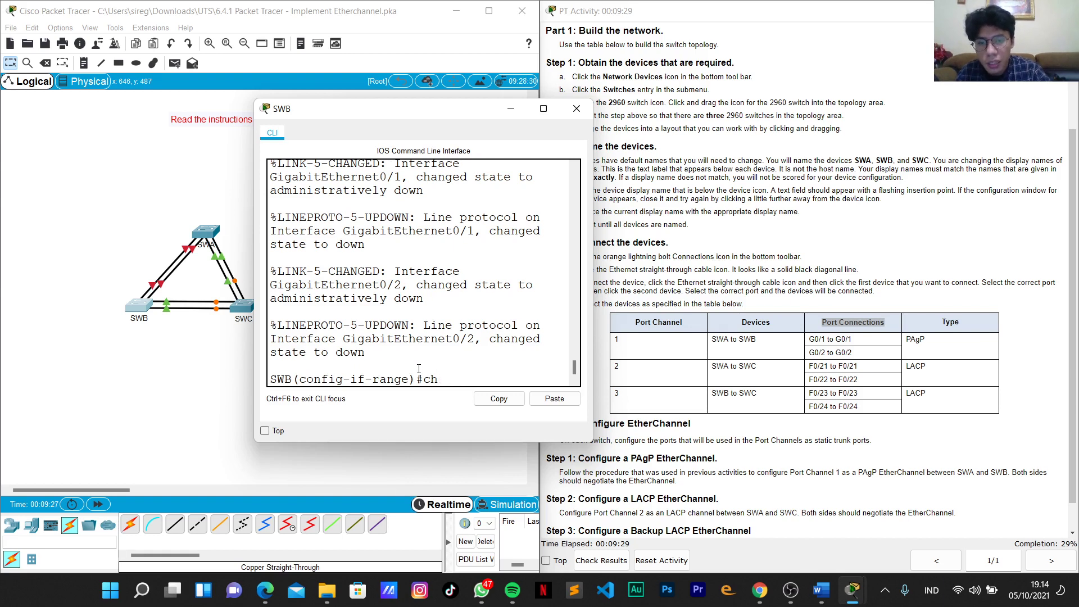
pyautogui.write('annel-g')
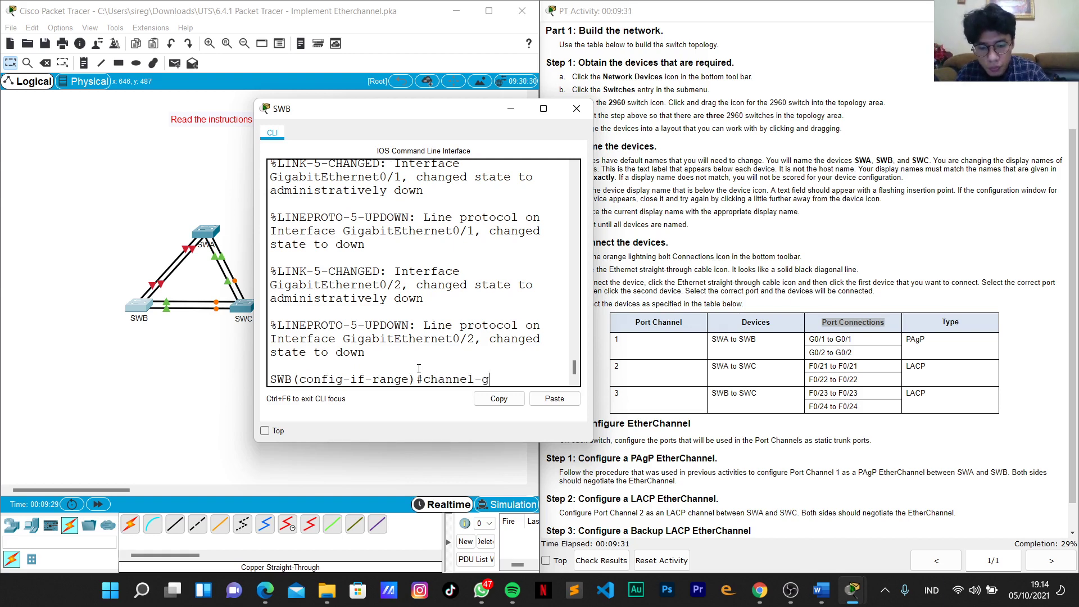
pyautogui.write('roup 1 ')
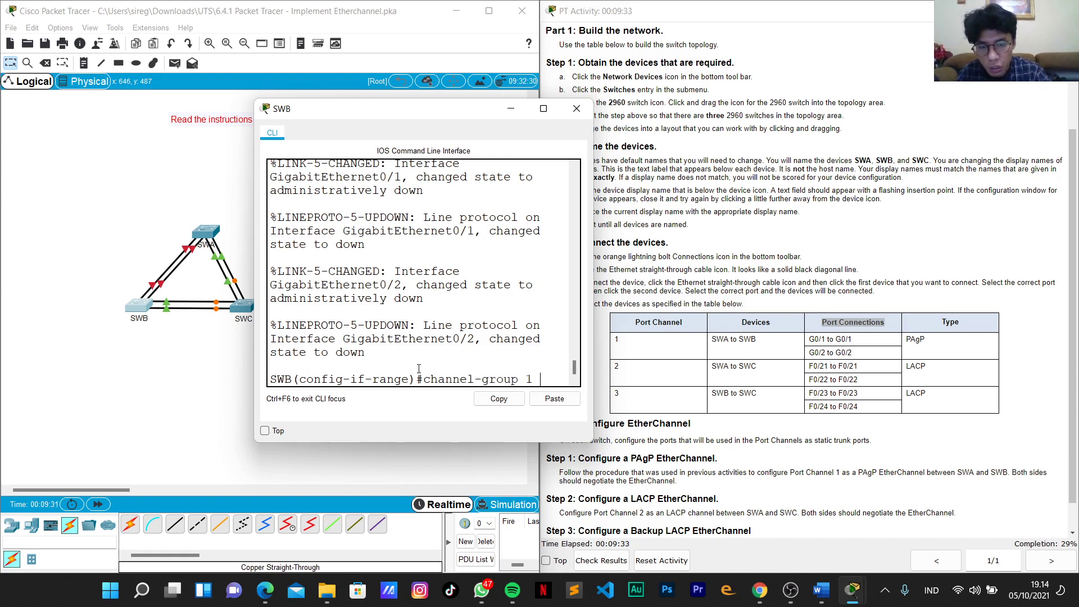
pyautogui.write('mode')
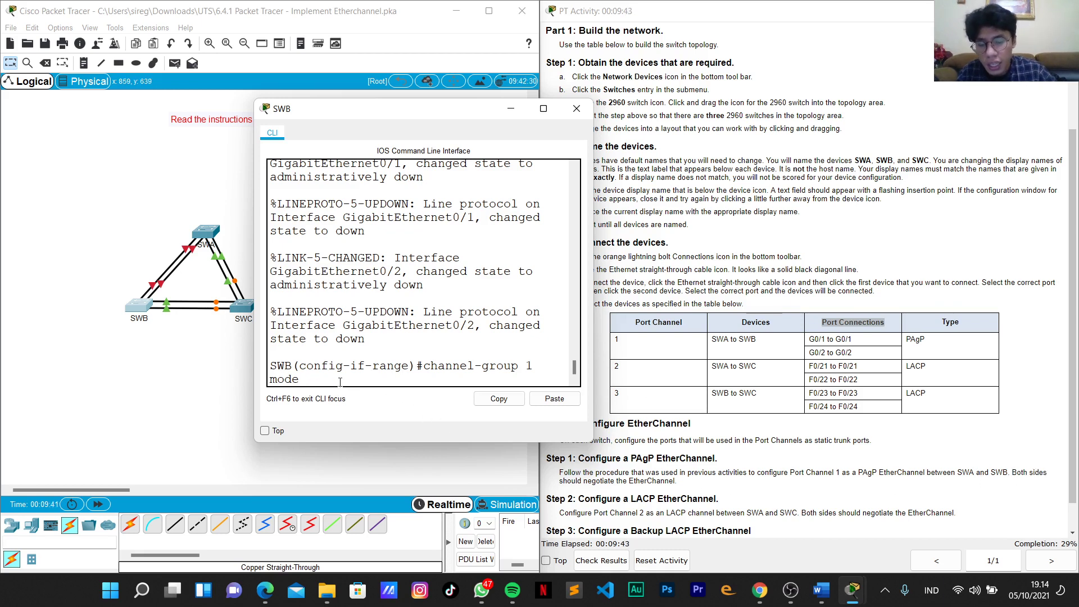
pyautogui.write(' desirab')
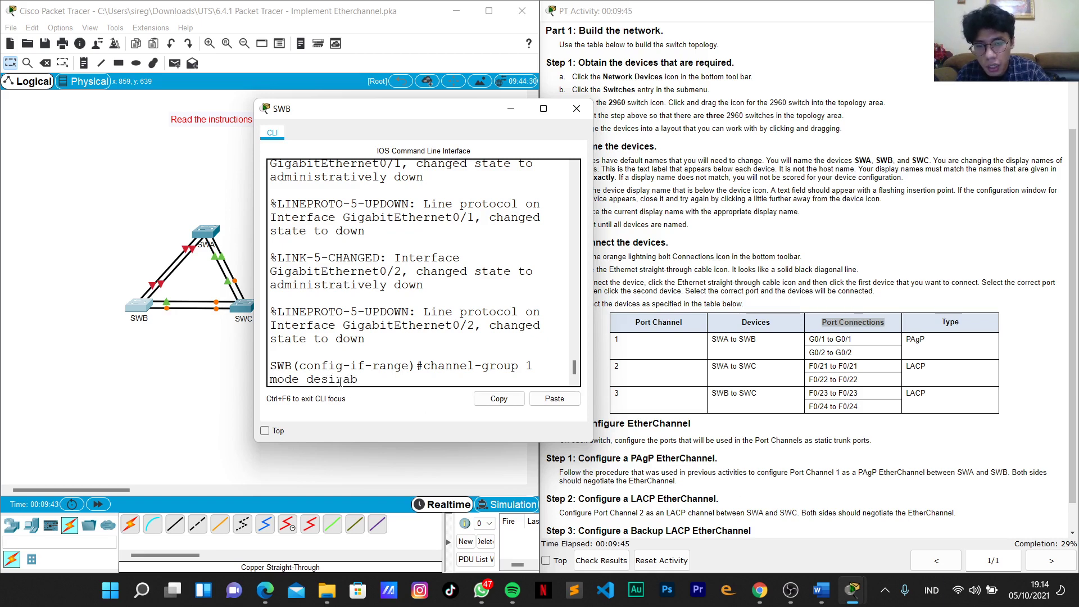
pyautogui.write('le')
pyautogui.press('BackSpace')
pyautogui.write('le')
pyautogui.press('Return')
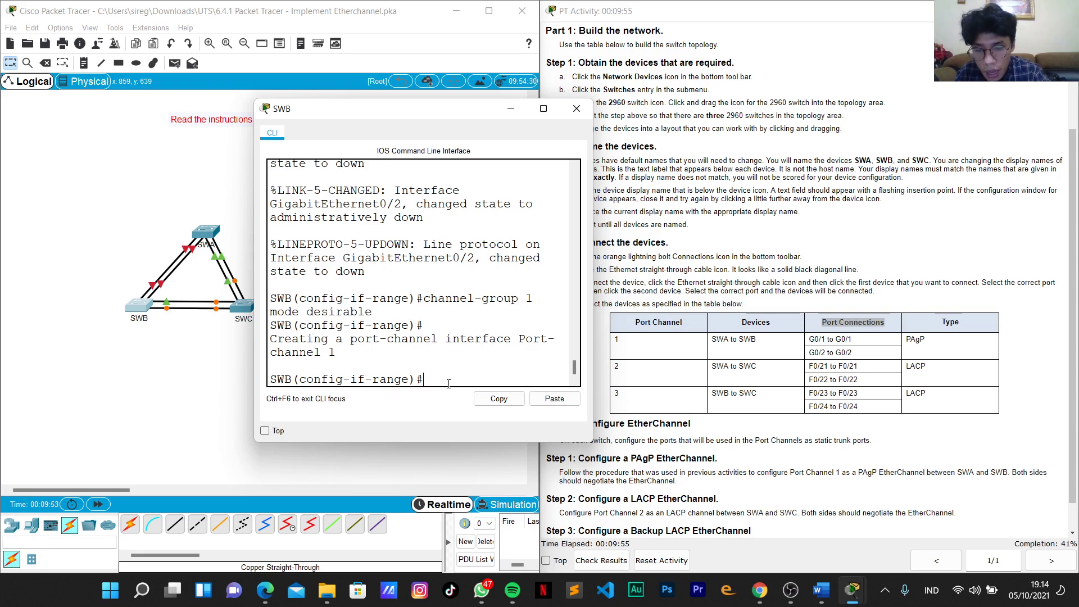
# Re-enable SWB's g0/1-2 interfaces with no shut and exit to global configuration mode.
pyautogui.write('no shut')
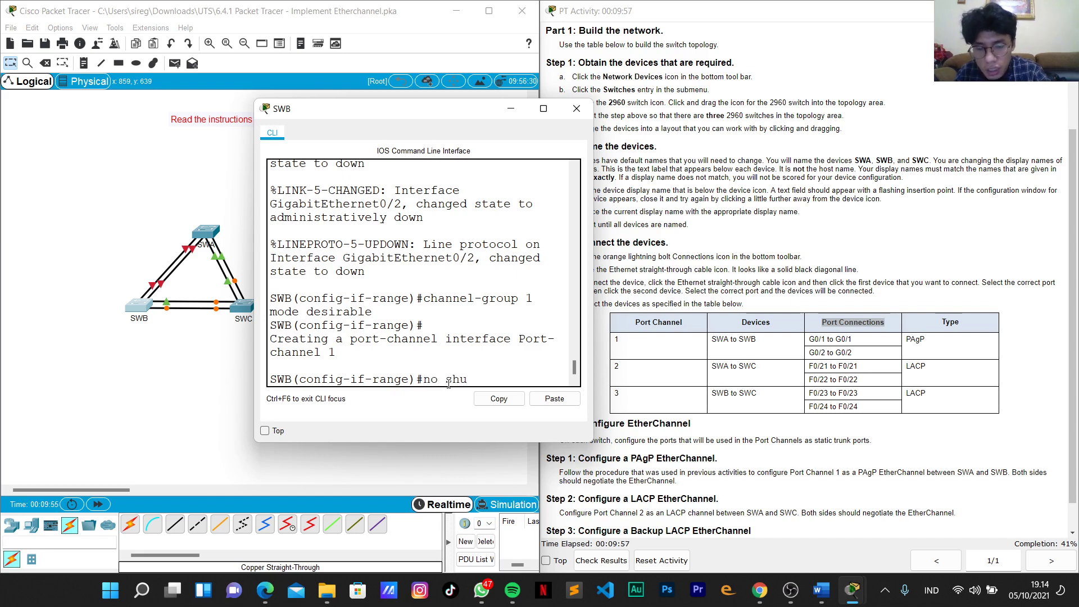
pyautogui.press('Return')
pyautogui.write('exit')
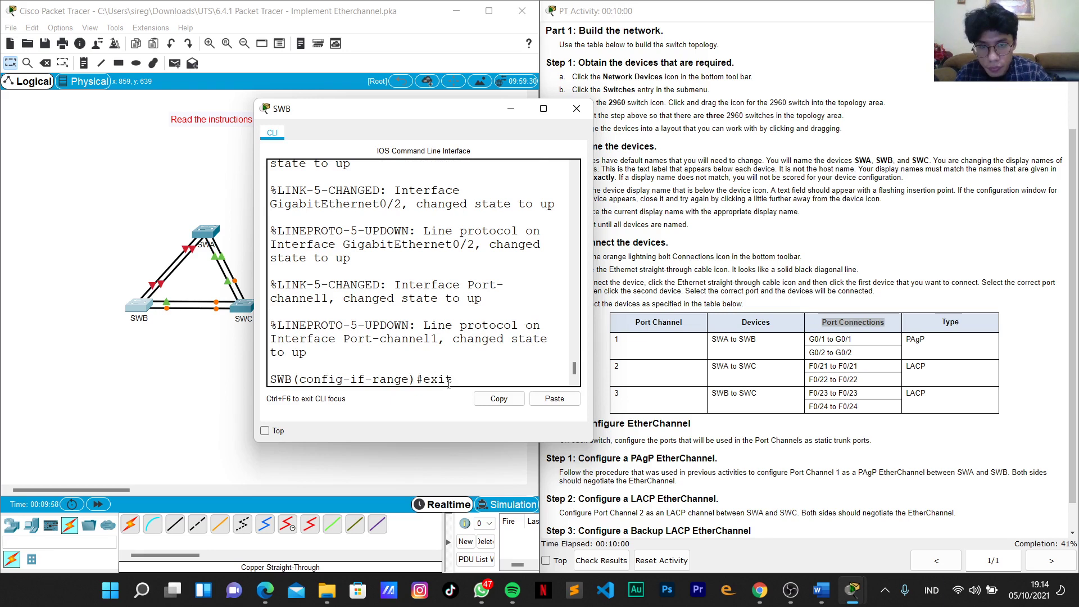
pyautogui.press('Return')
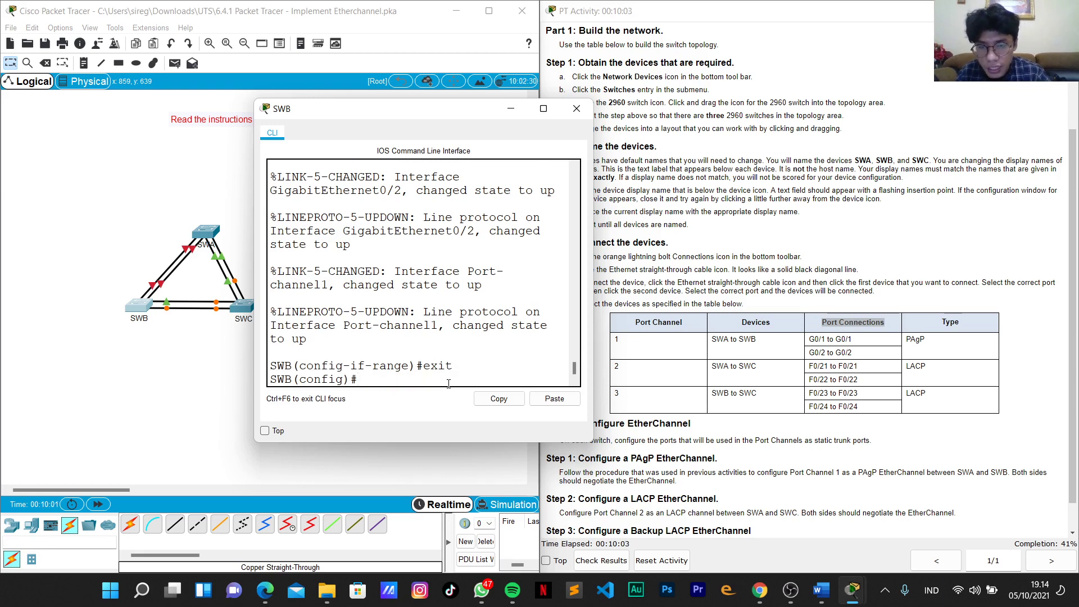
# Set SWB's port-channel 1 interface to trunk mode with sw mode trunk and exit to global configuration mode.
pyautogui.write('in')
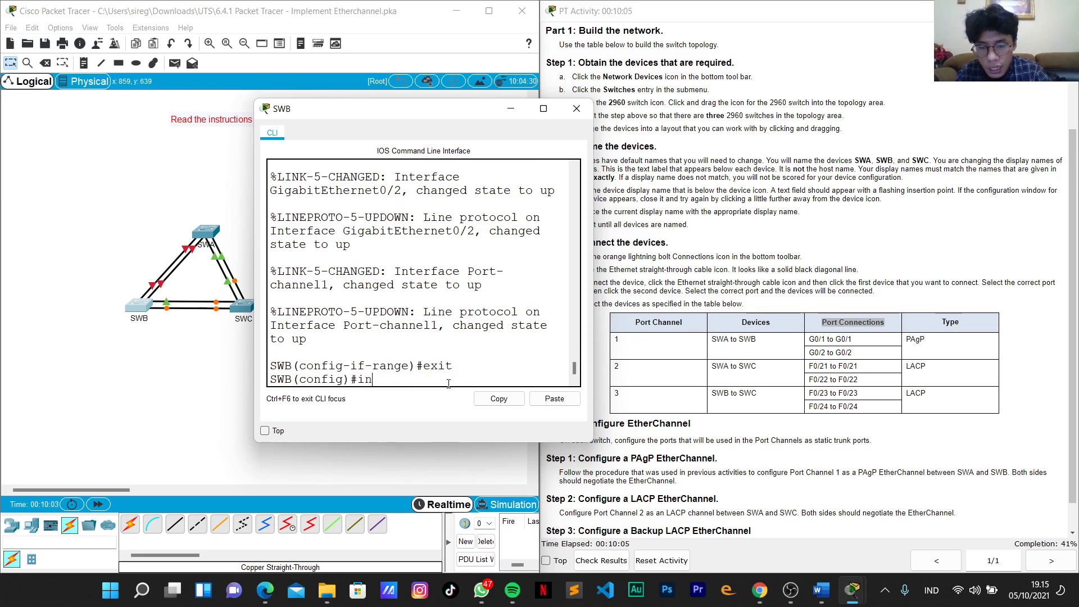
pyautogui.write('t port')
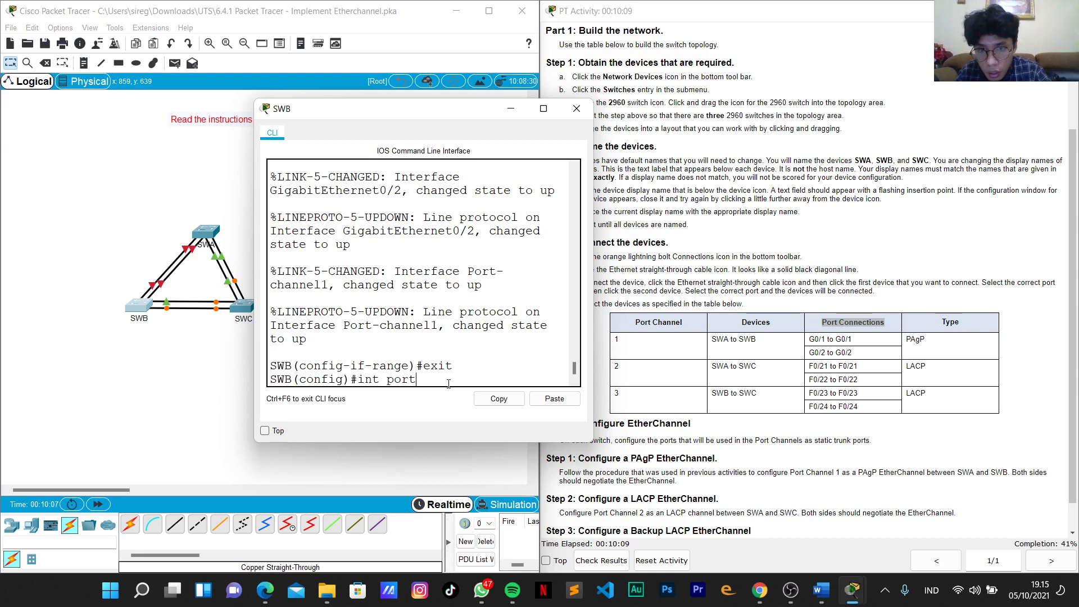
pyautogui.write('-channel ')
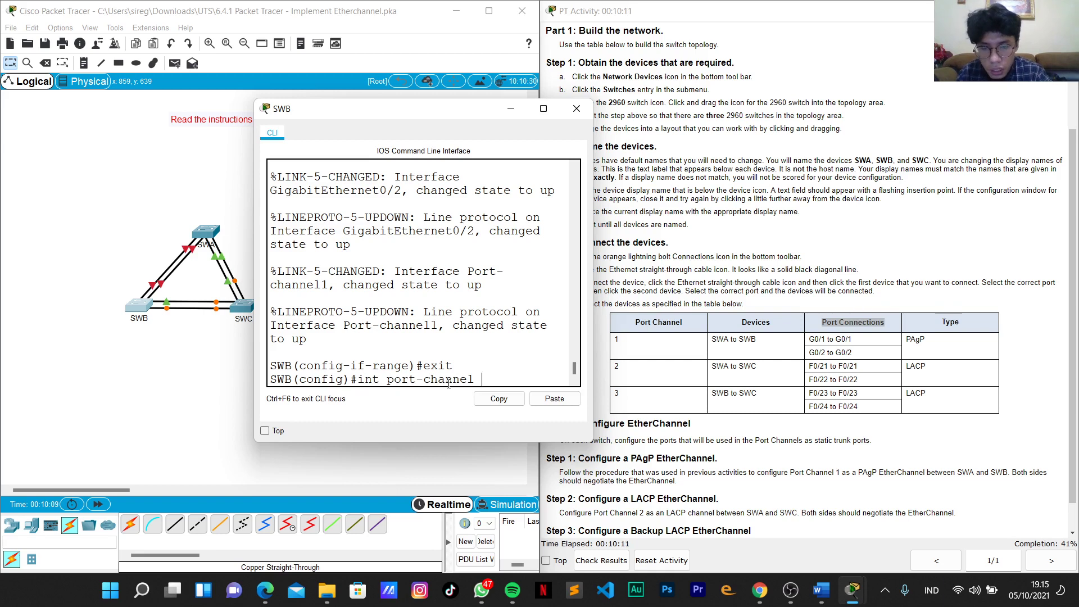
pyautogui.write('1')
pyautogui.press('Return')
pyautogui.write('sw m')
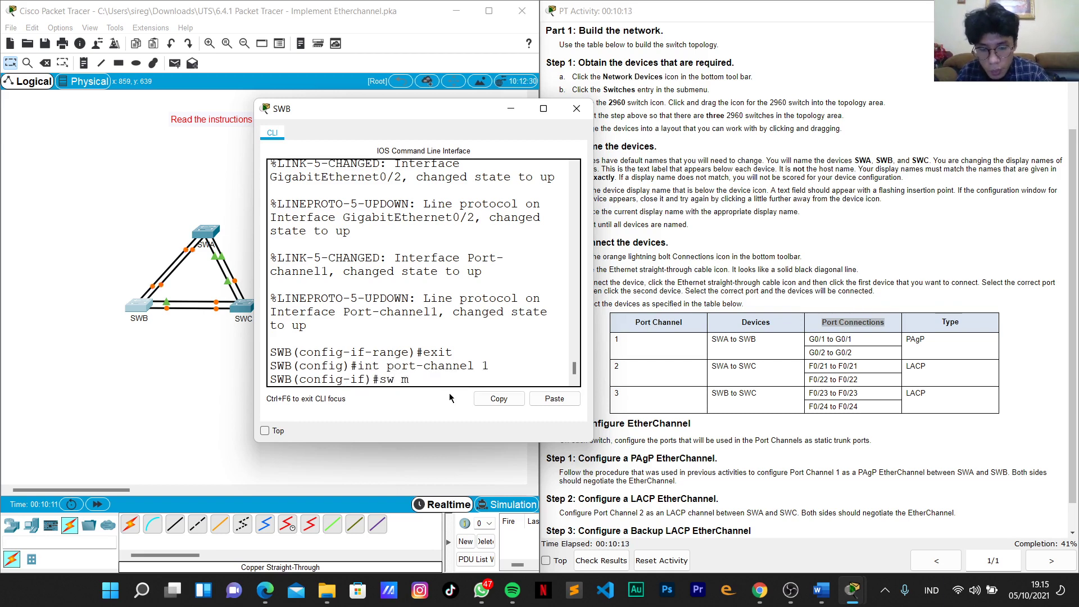
pyautogui.write('ode trunk')
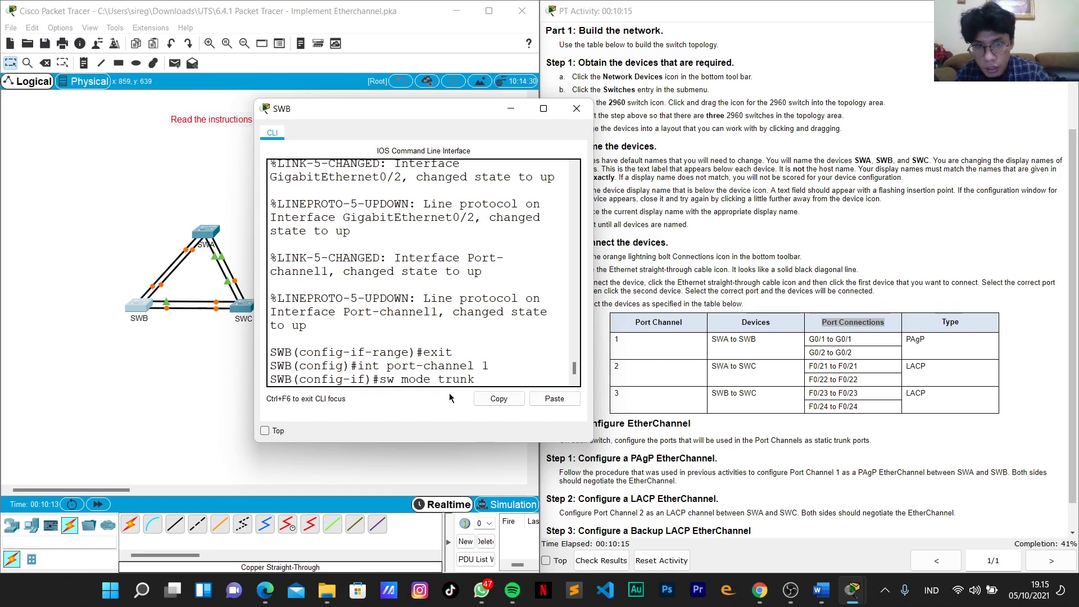
pyautogui.press('Return')
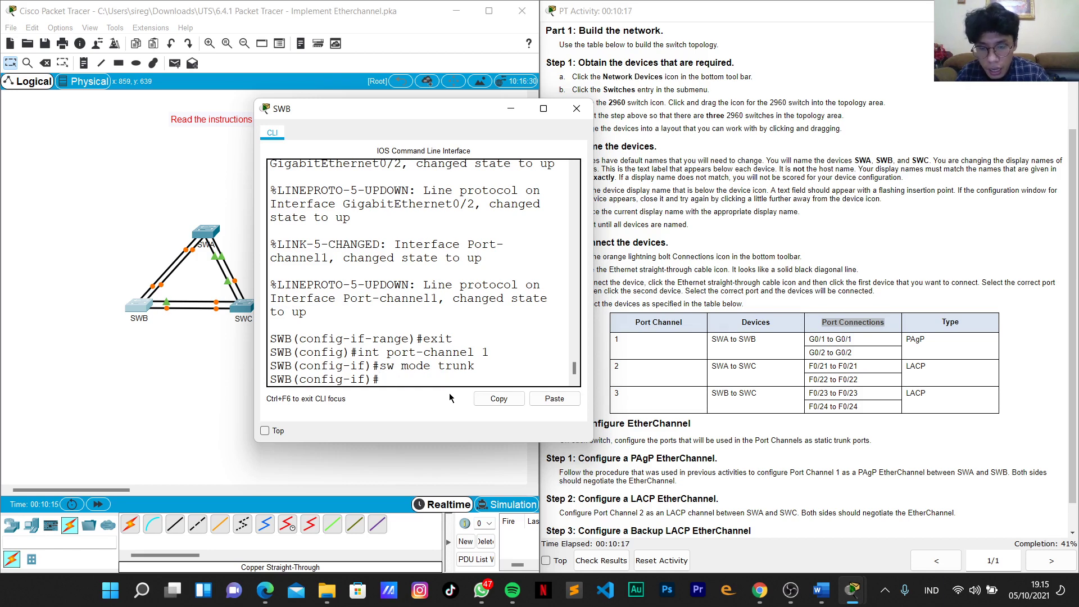
pyautogui.write('exit')
pyautogui.press('Return')
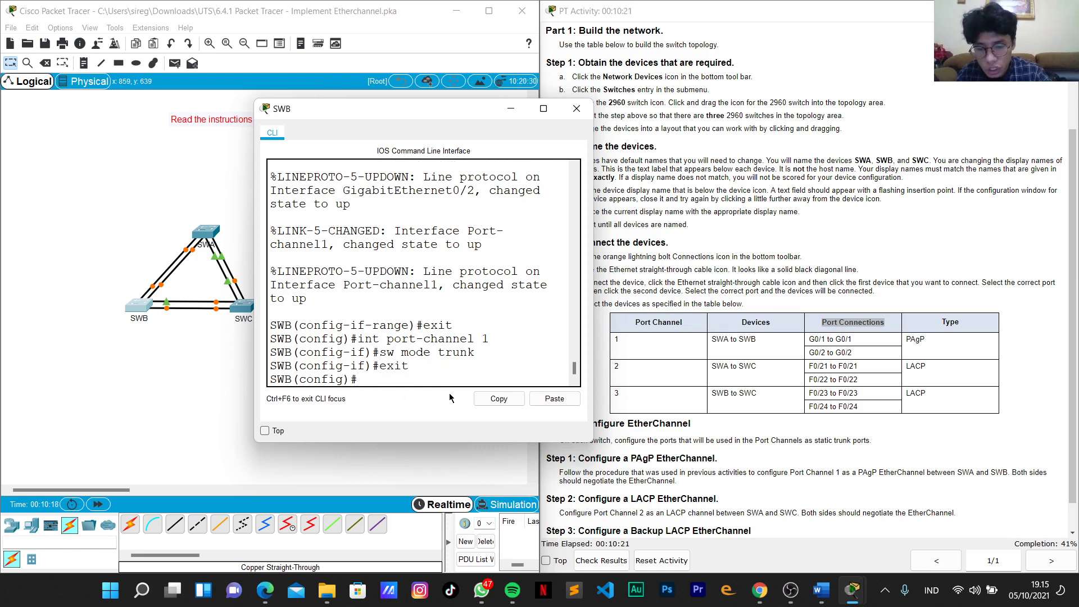
# Try show etherchannel summary in SWB's global configuration mode, and exit to privileged EXEC mode.
pyautogui.write('show ')
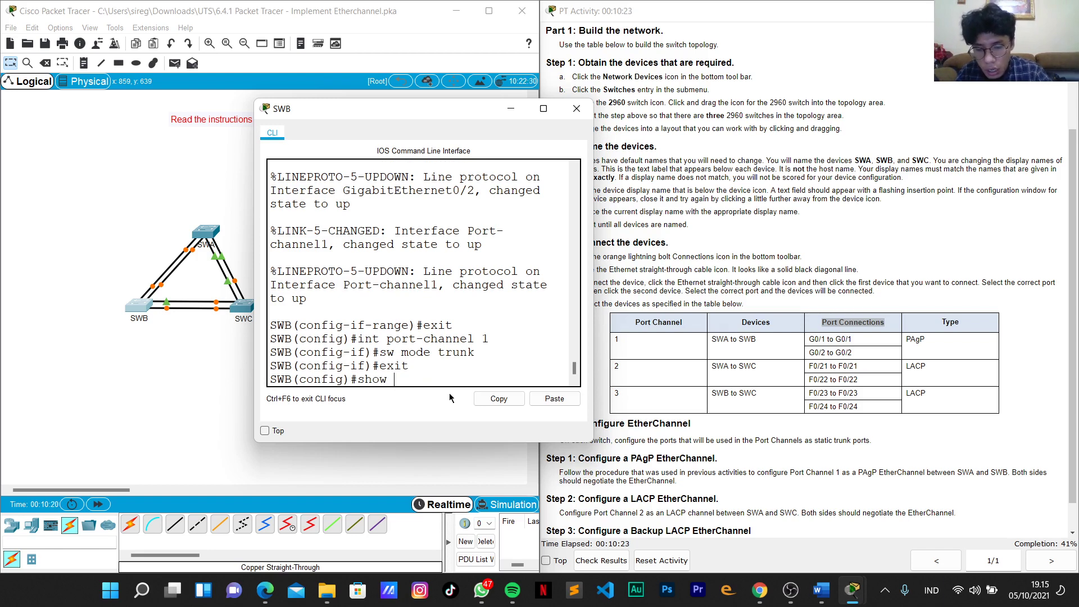
pyautogui.write('etherchan')
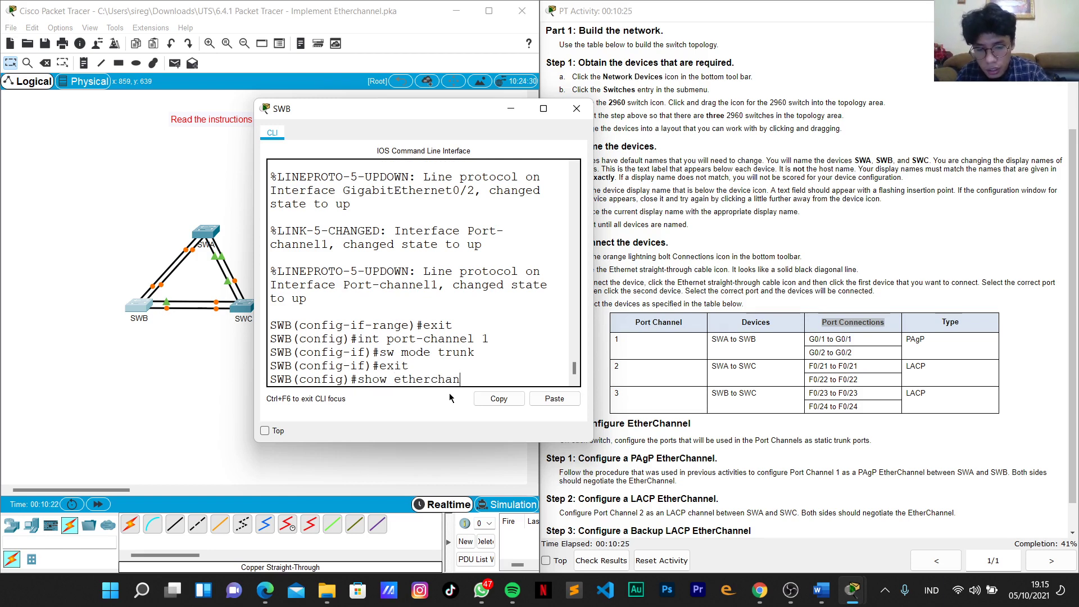
pyautogui.write('nel summary')
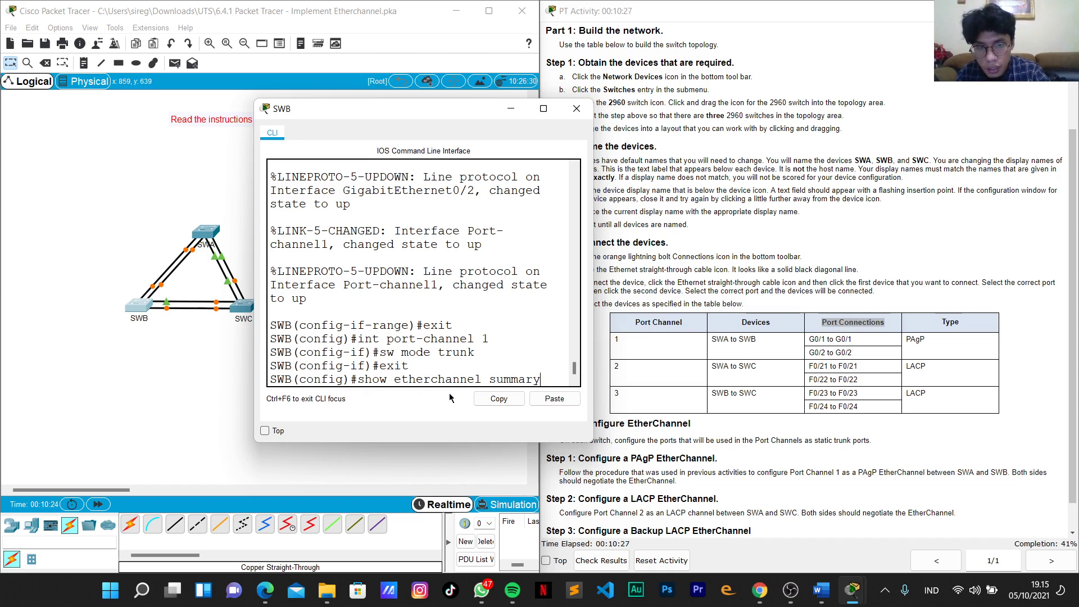
pyautogui.press('Return')
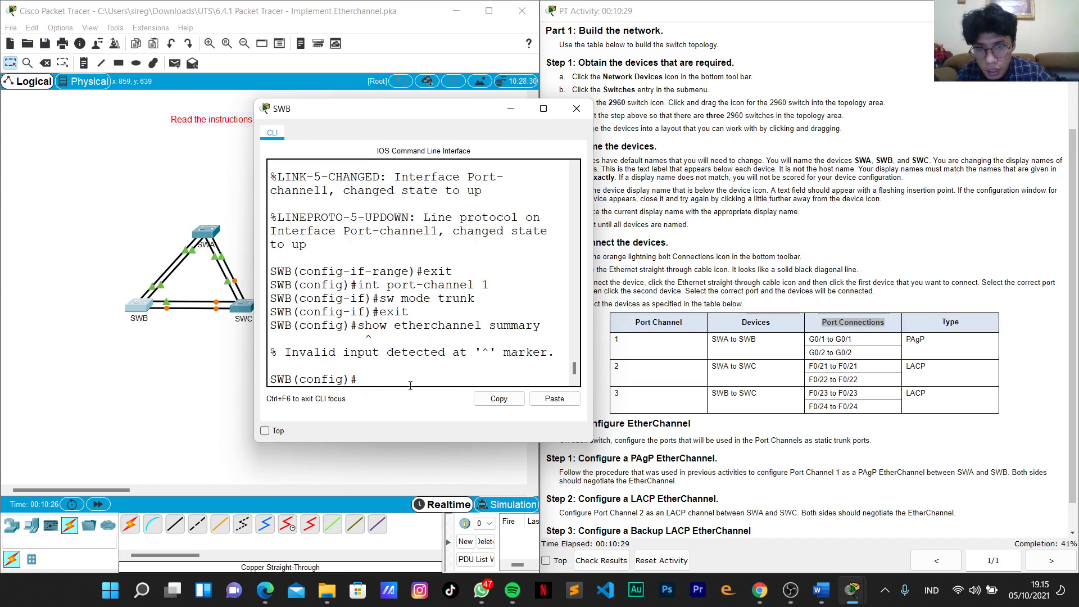
pyautogui.write('exit')
pyautogui.press('Return')
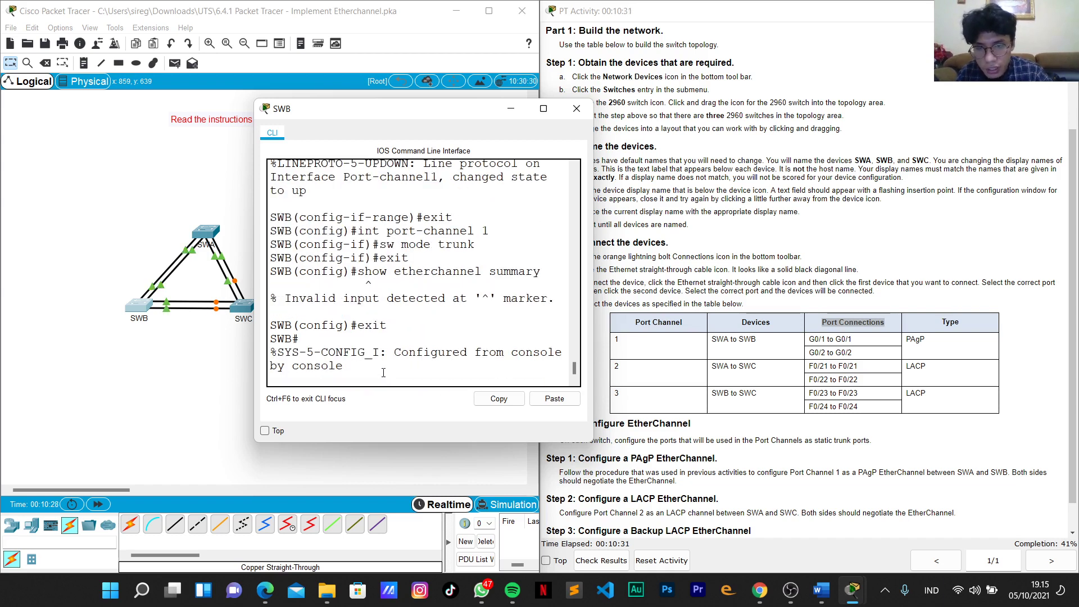
pyautogui.write('enable')
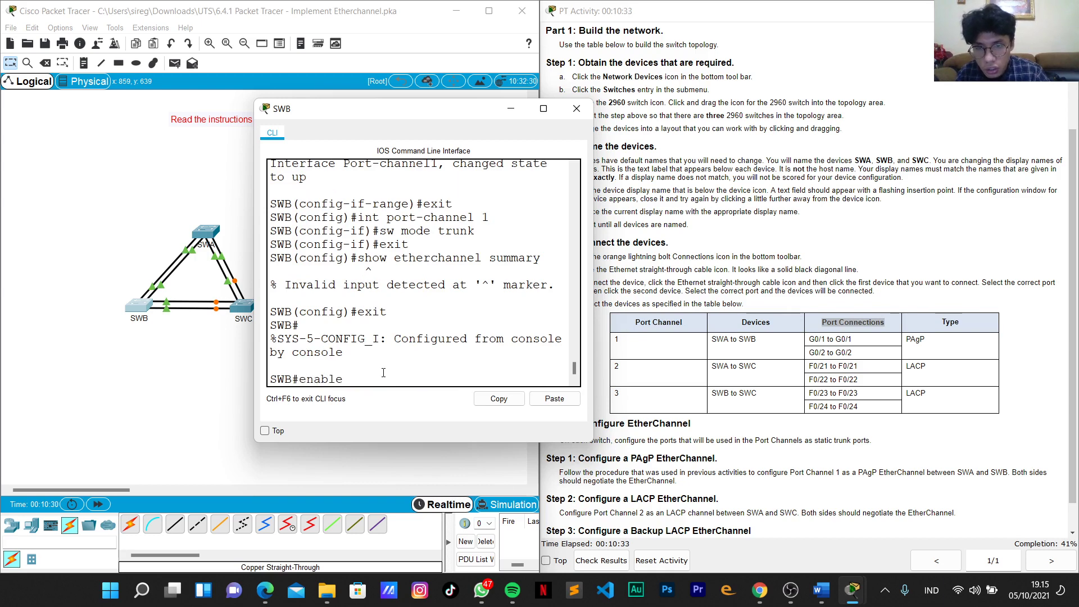
pyautogui.press('BackSpace')
pyautogui.press('BackSpace')
pyautogui.press('BackSpace')
pyautogui.press('BackSpace')
pyautogui.press('BackSpace')
pyautogui.press('BackSpace')
pyautogui.press('BackSpace')
pyautogui.press('BackSpace')
pyautogui.press('BackSpace')
pyautogui.press('BackSpace')
pyautogui.press('BackSpace')
pyautogui.press('BackSpace')
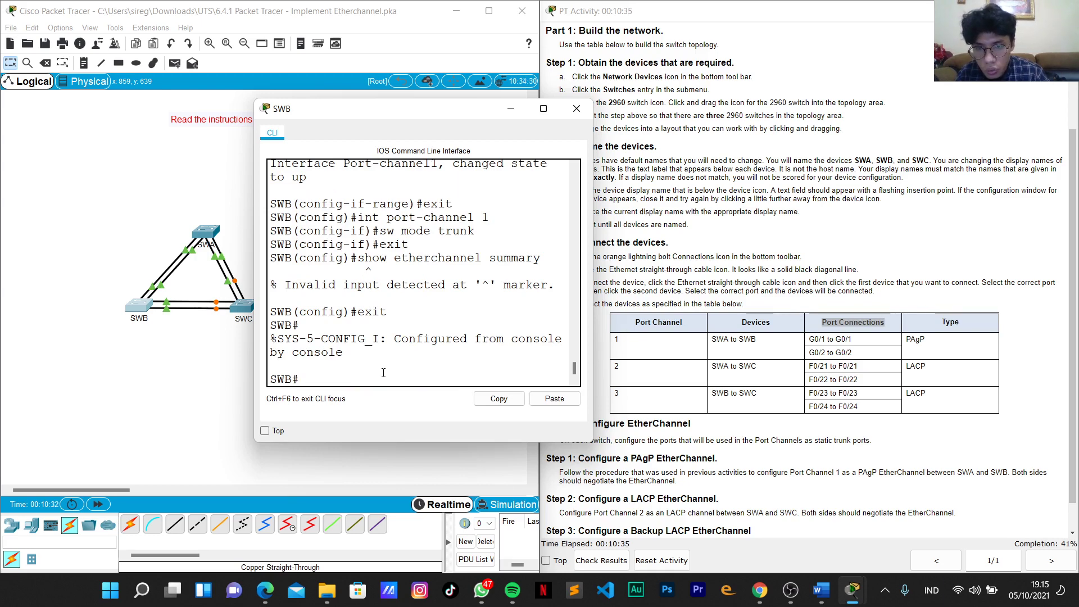
# Run show etherchannel summary on SWB, examine group 1's port channel, protocol and member ports in a widened window, and close SWB.
pyautogui.write('show e')
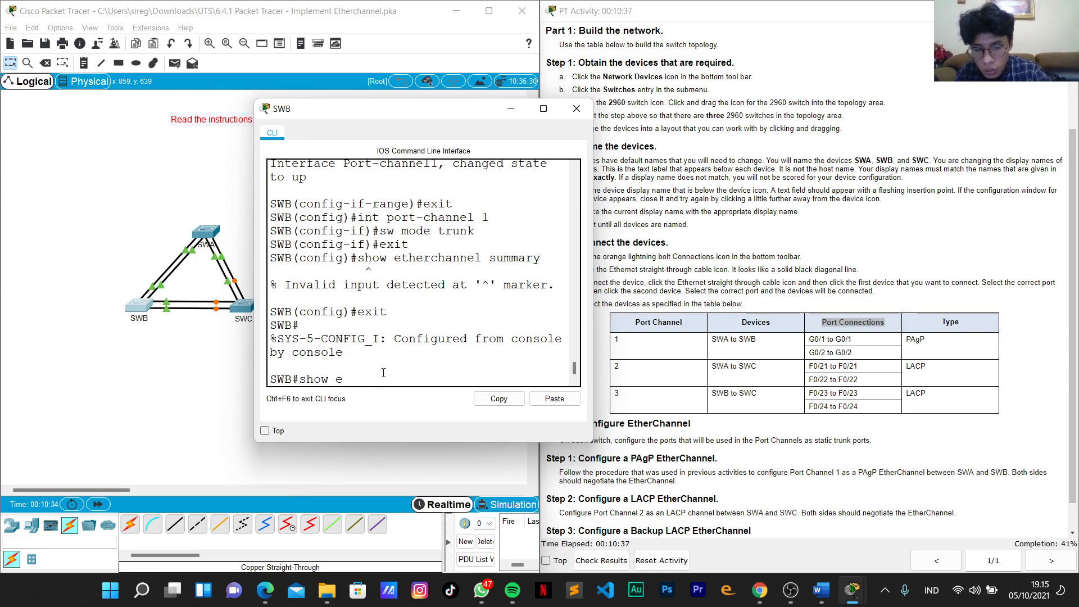
pyautogui.write('therchannel')
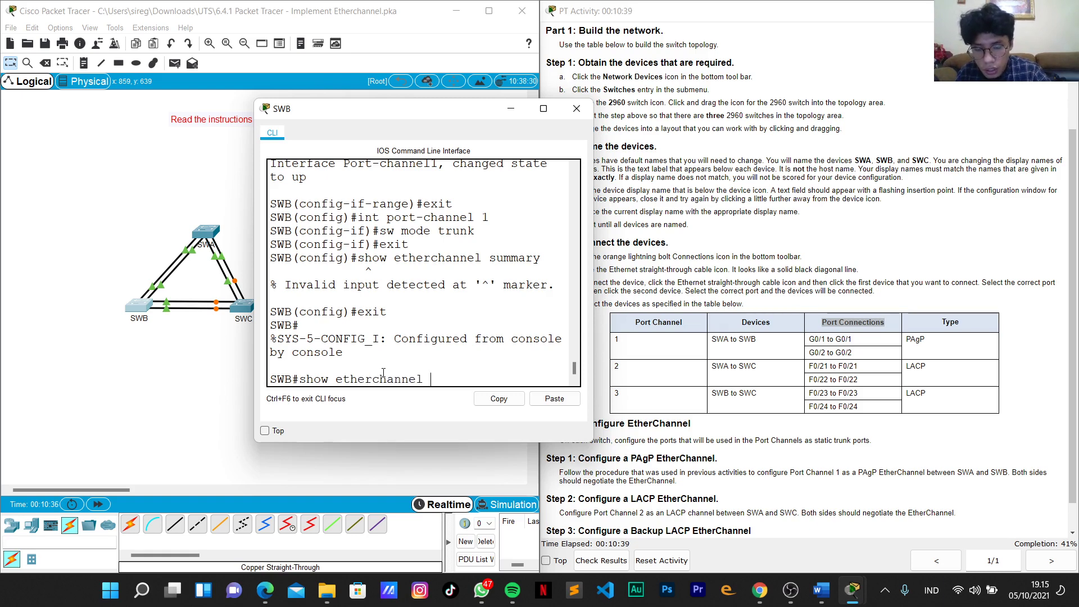
pyautogui.write(' summary')
pyautogui.press('Return')
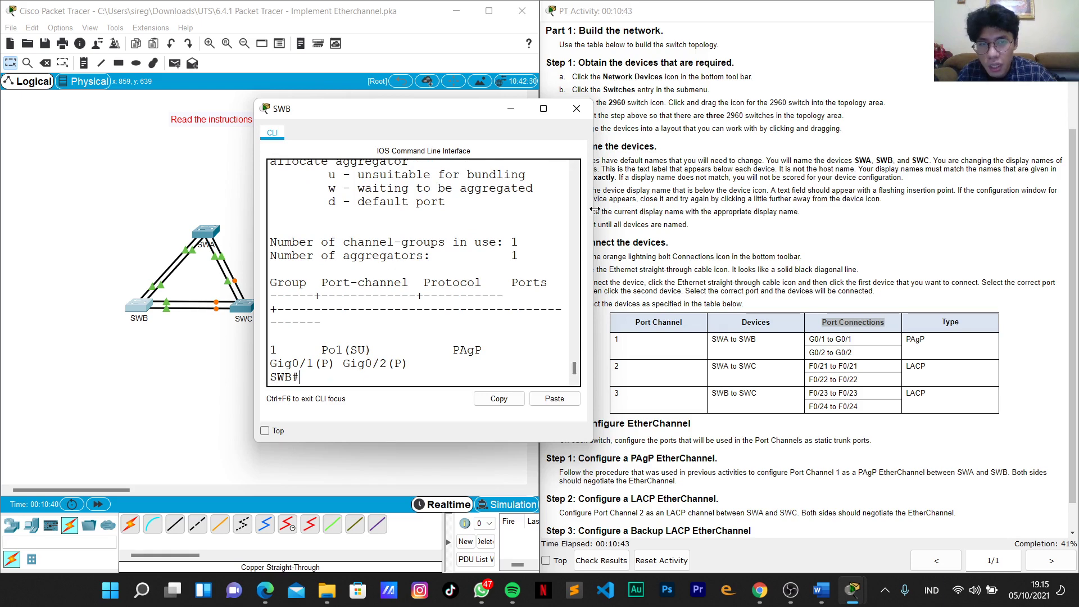
pyautogui.moveTo(592, 212); pyautogui.dragTo(869, 214)
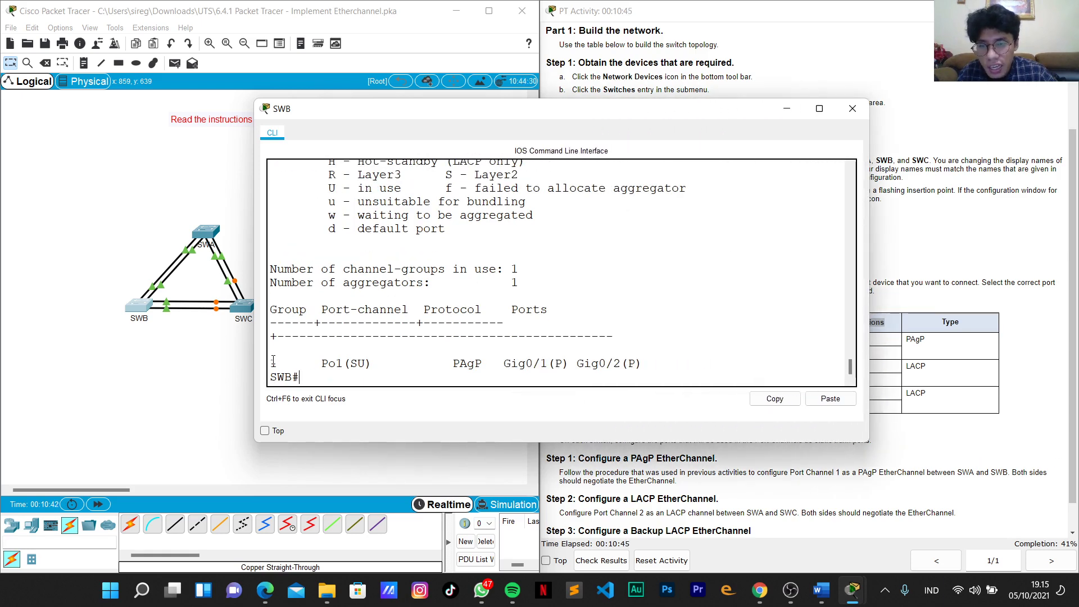
pyautogui.moveTo(273, 360); pyautogui.dragTo(373, 363)
pyautogui.moveTo(453, 364); pyautogui.dragTo(638, 362)
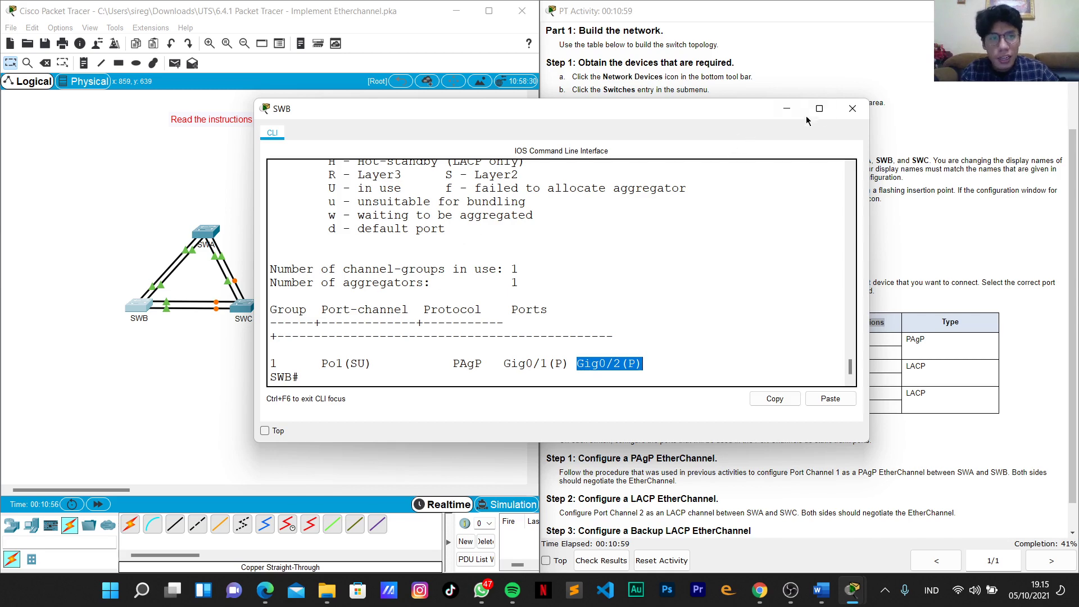
pyautogui.click(852, 108)
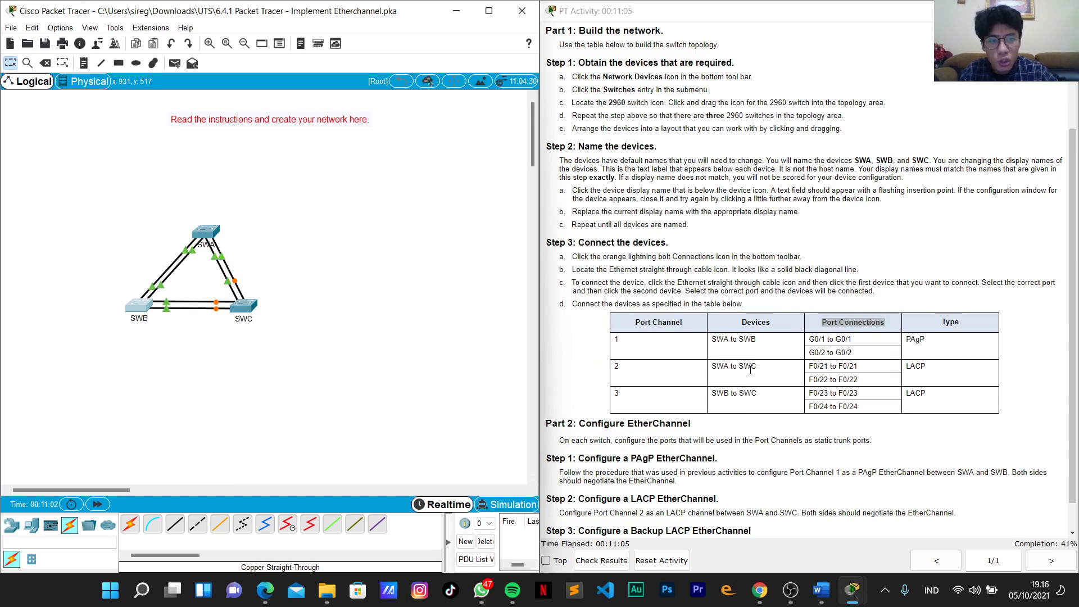
# In SWA's CLI, select interface range f0/21-22 and set it to trunk mode with sw mode trunk.
pyautogui.click(206, 232)
pyautogui.press('Return')
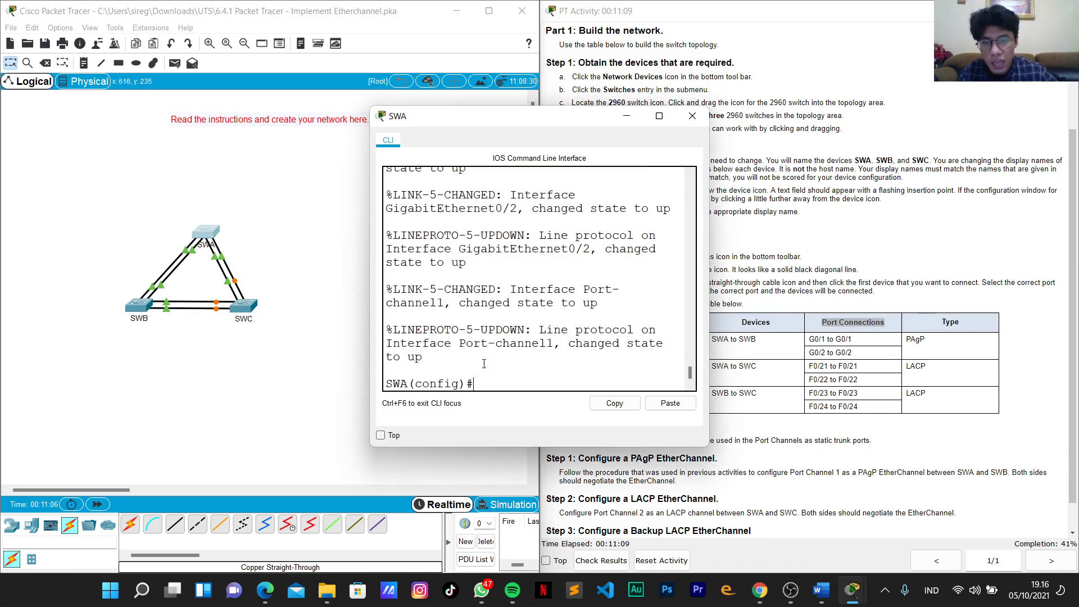
pyautogui.moveTo(533, 117); pyautogui.dragTo(431, 105)
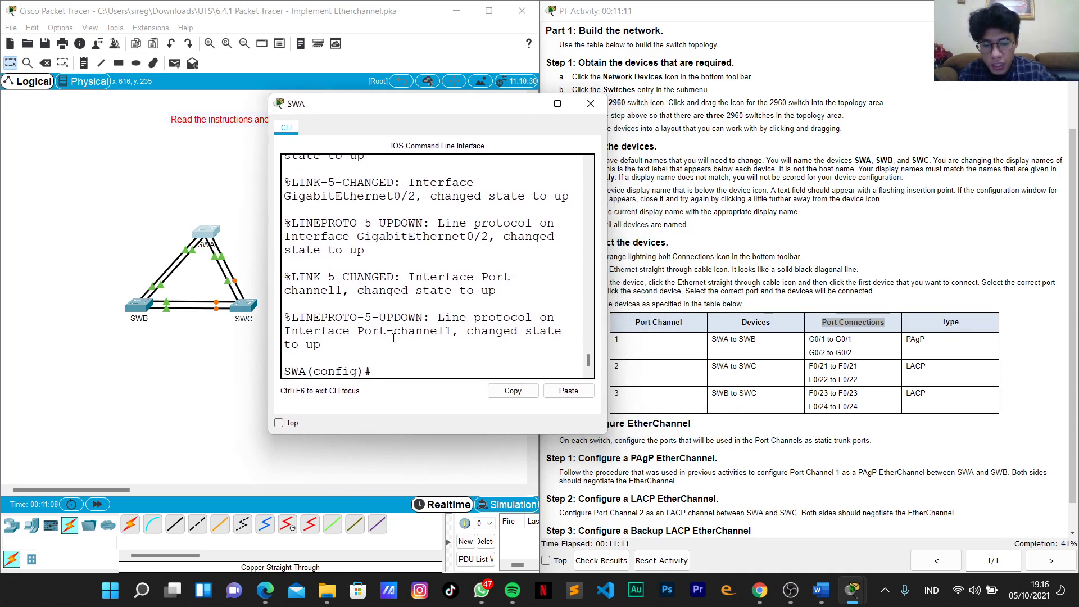
pyautogui.write('int range')
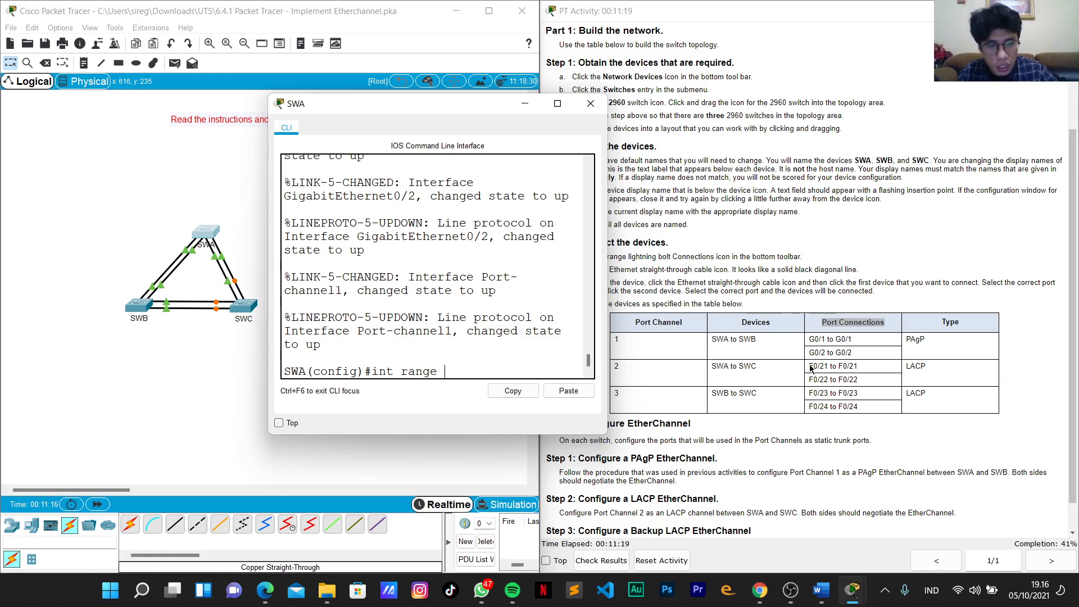
pyautogui.write(' f')
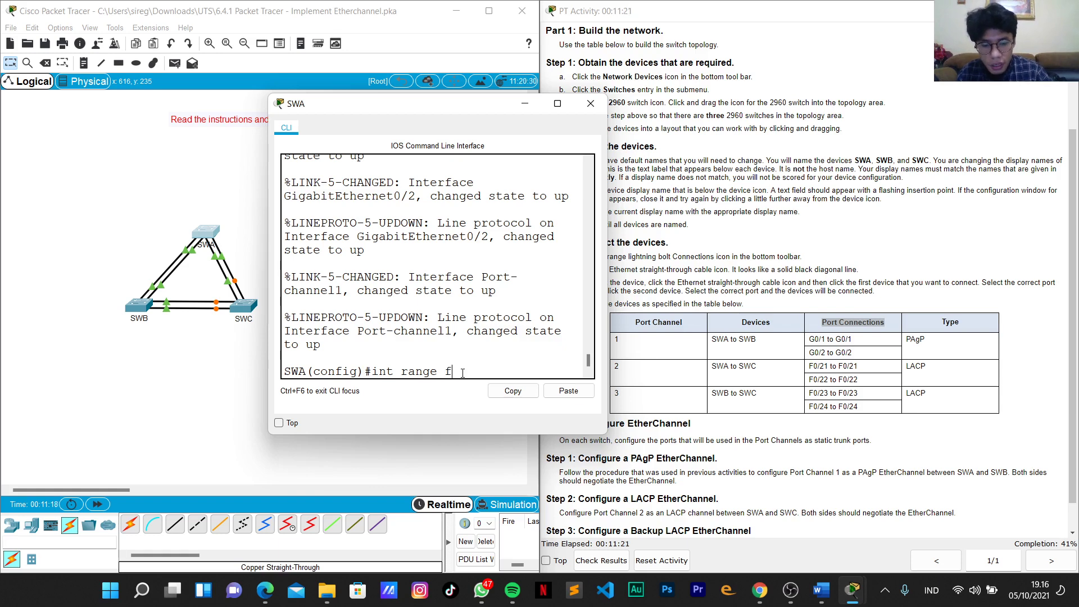
pyautogui.write('0/')
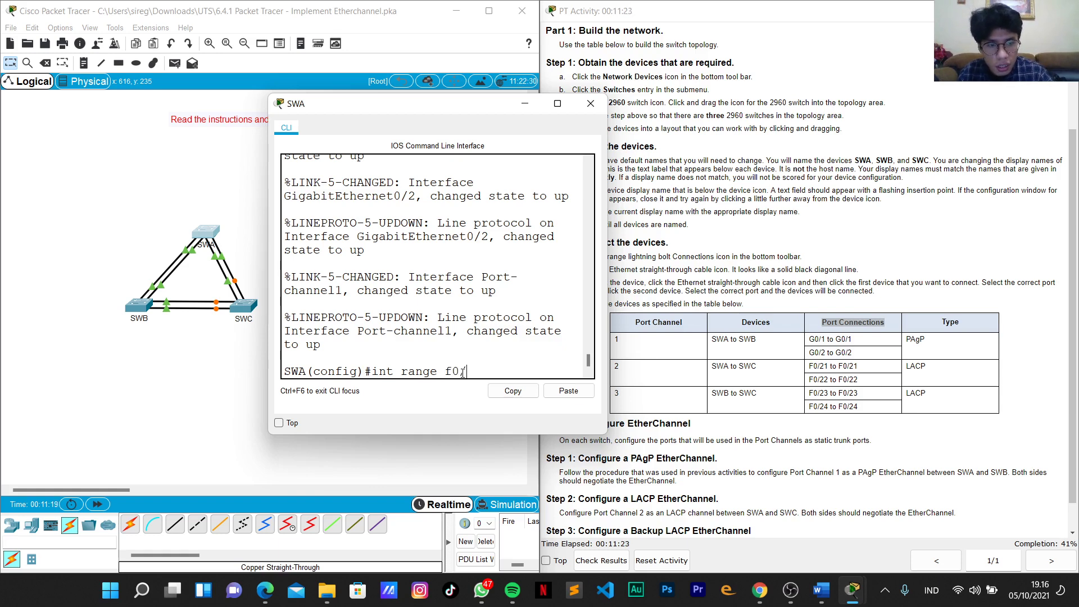
pyautogui.write('21-')
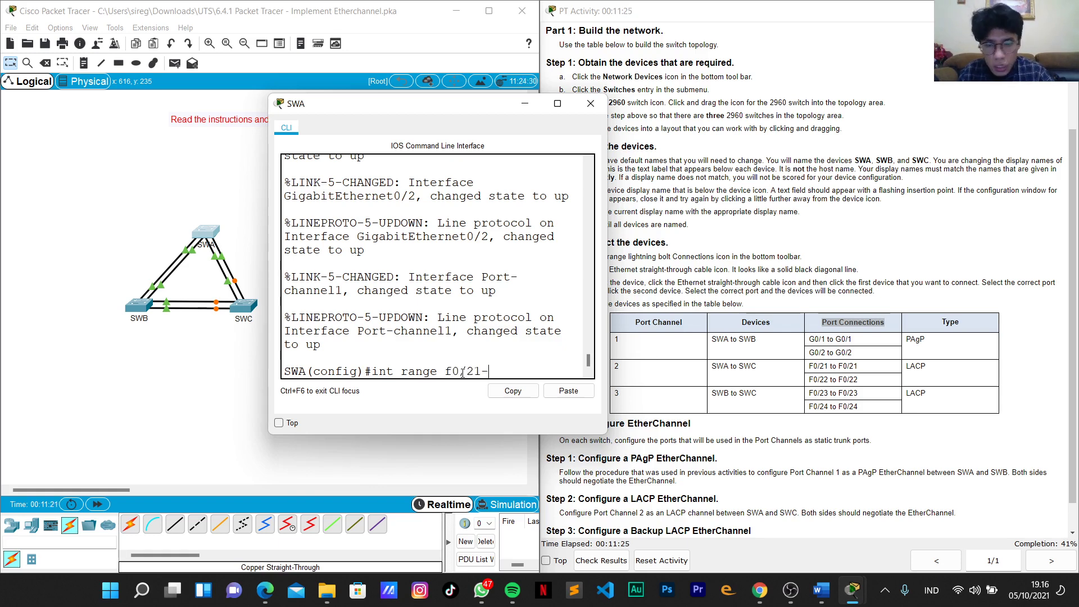
pyautogui.write('22')
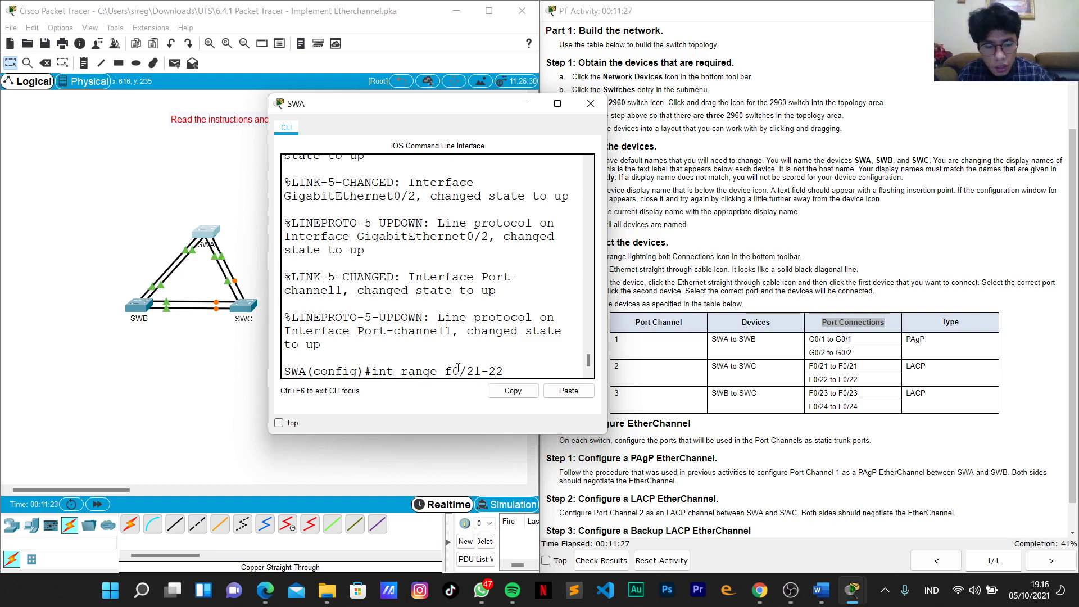
pyautogui.write('2')
pyautogui.press('Return')
pyautogui.write('sw mode trunk')
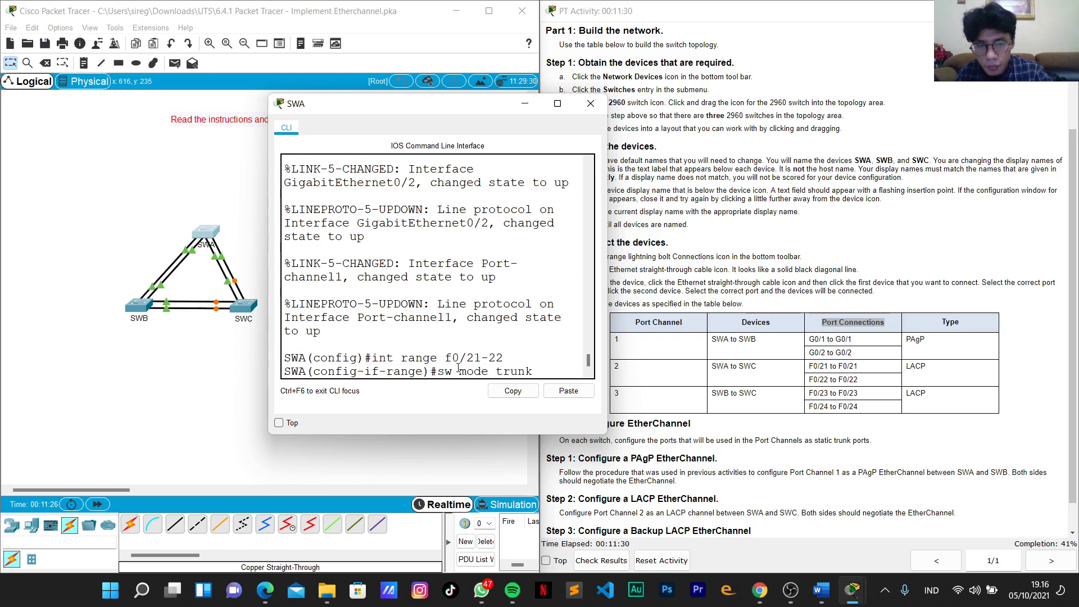
pyautogui.press('Return')
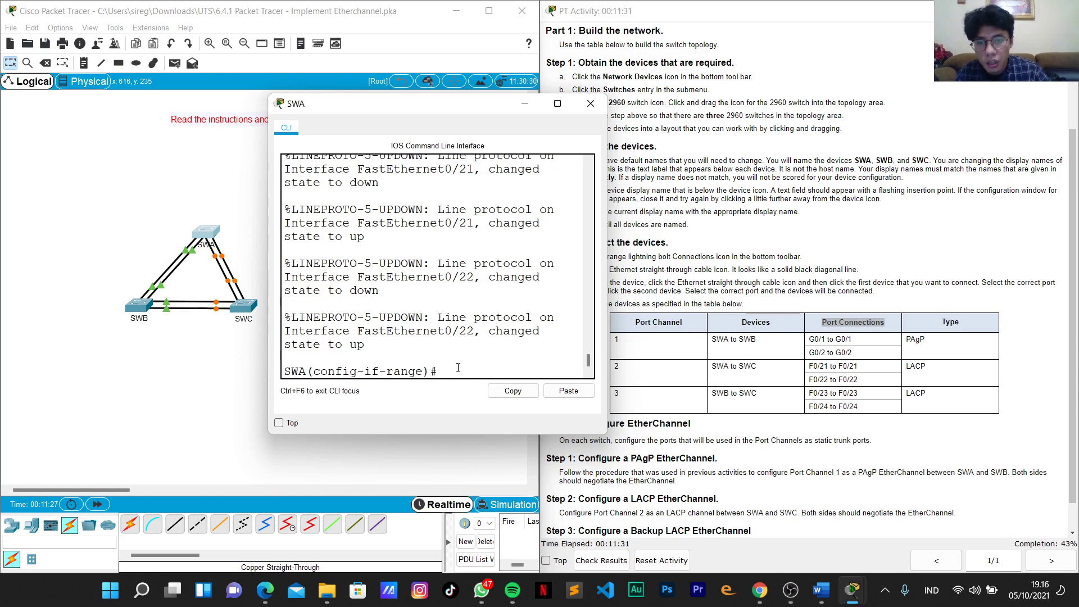
# Disable SWA's f0/21-22 interfaces with the shutdown command.
pyautogui.write('shutdown')
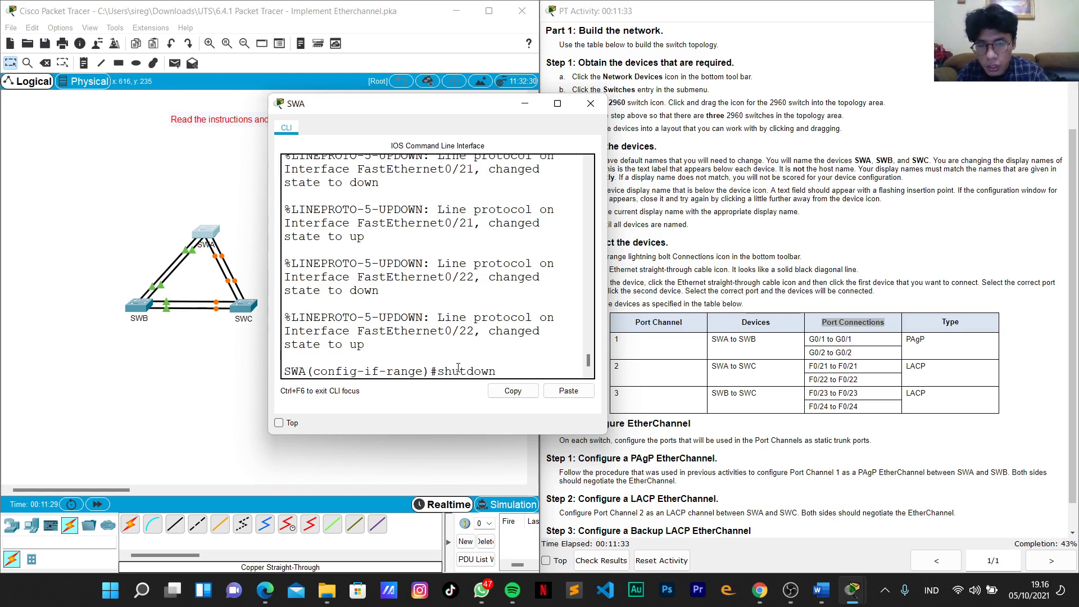
pyautogui.press('Return')
pyautogui.press('Return')
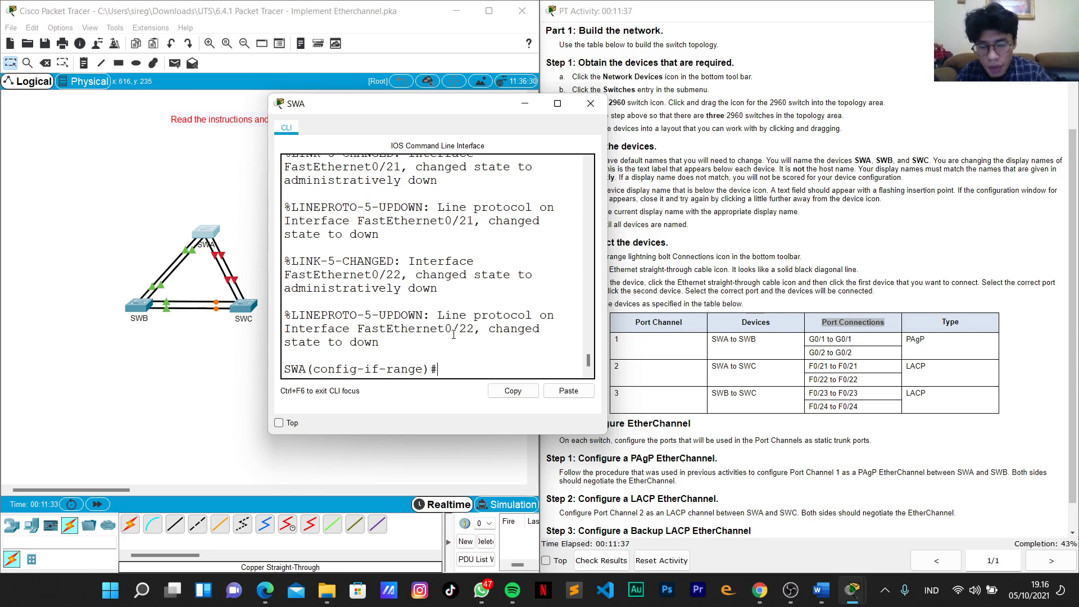
# Start the channel-group 2 mode command for SWA's f0/21-22 range, list its mode options with ?, and examine active, passive and desirable.
pyautogui.write('cha')
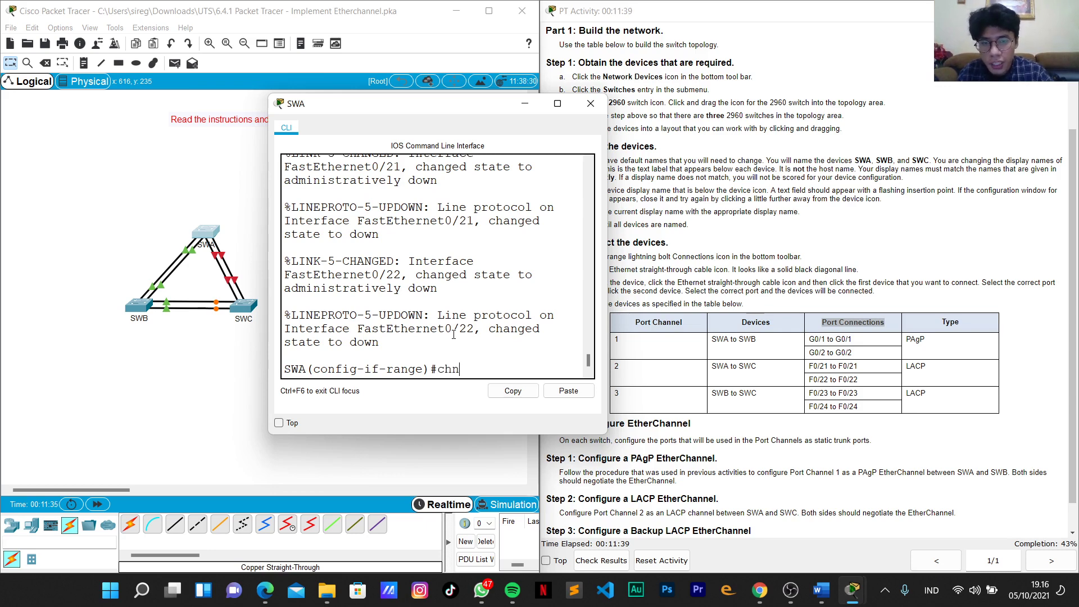
pyautogui.write('nnel')
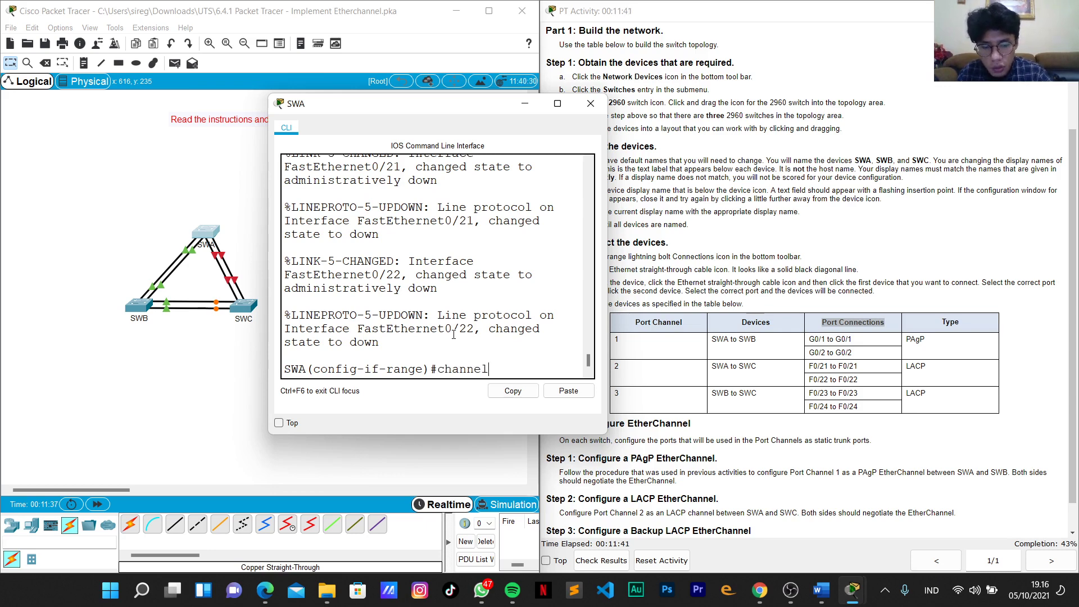
pyautogui.write('-group')
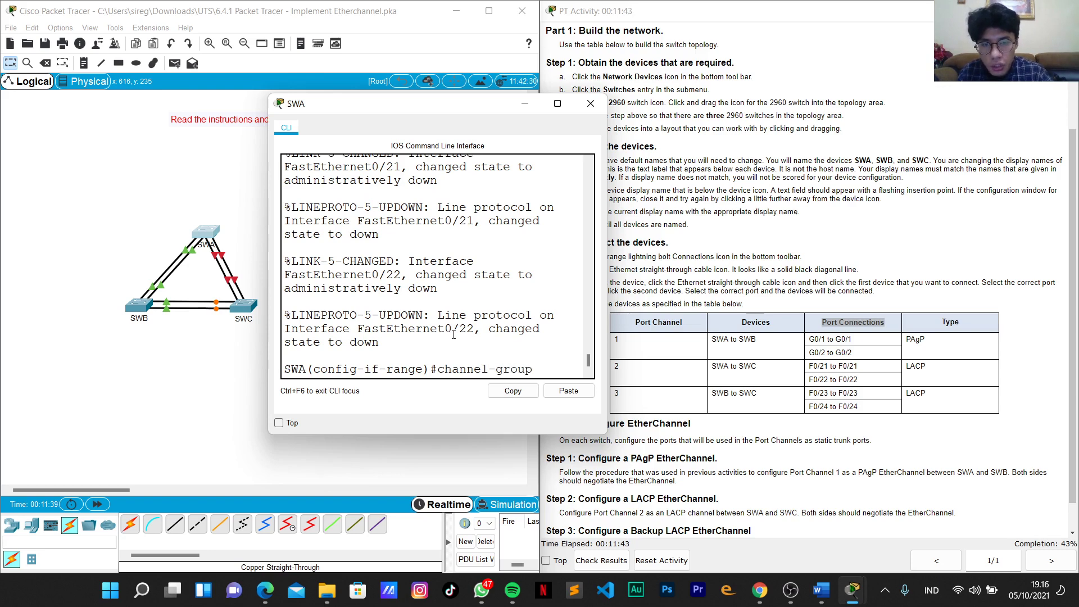
pyautogui.write(' 2 mode')
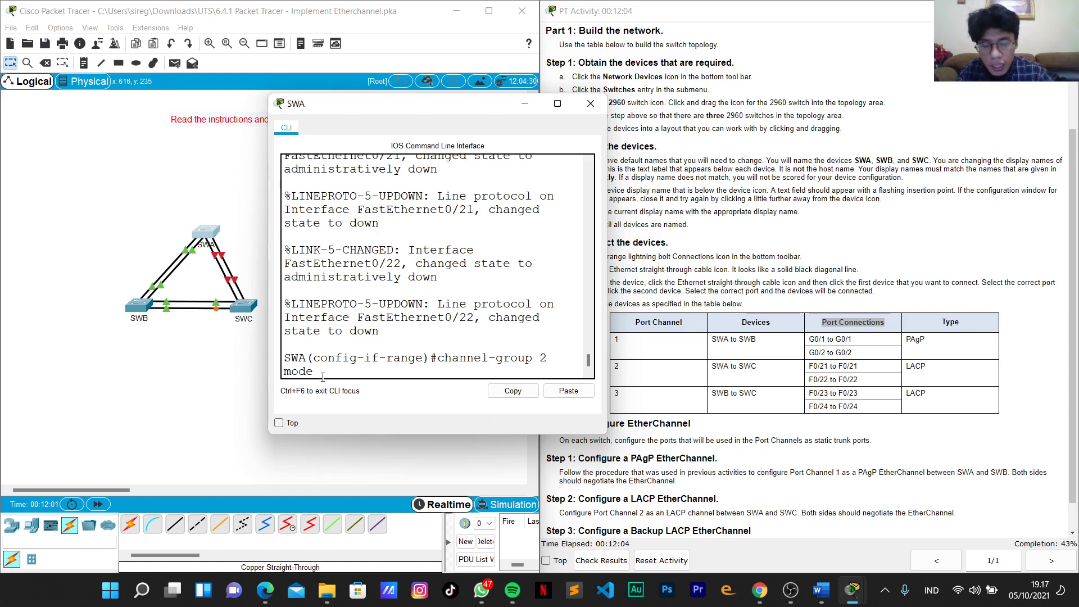
pyautogui.write('?')
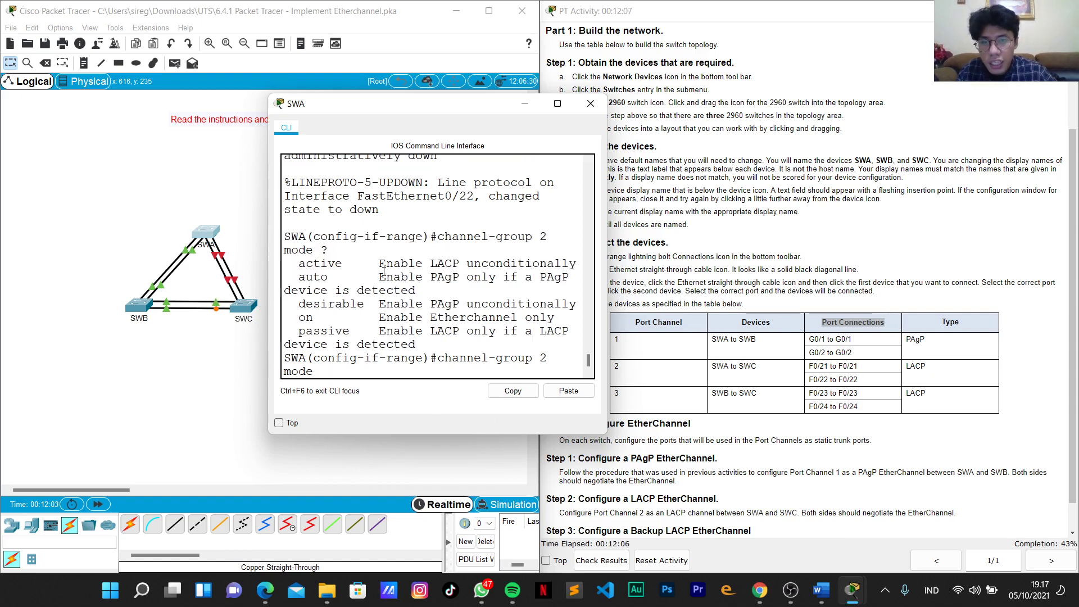
pyautogui.moveTo(297, 264); pyautogui.dragTo(357, 264)
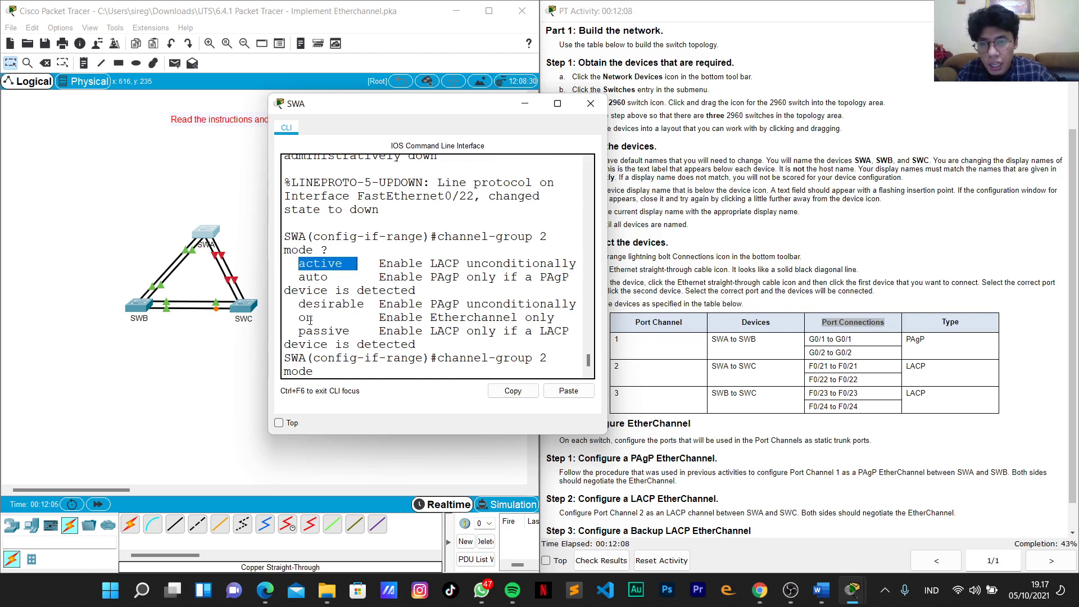
pyautogui.moveTo(294, 331); pyautogui.dragTo(366, 332)
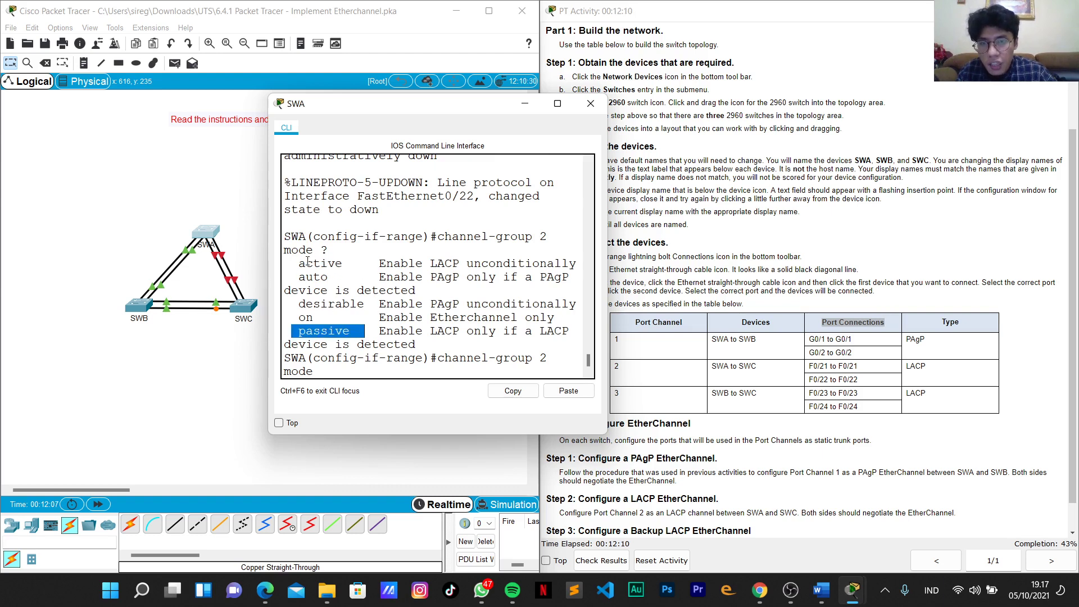
pyautogui.moveTo(297, 264); pyautogui.dragTo(344, 264)
pyautogui.moveTo(298, 304); pyautogui.dragTo(365, 304)
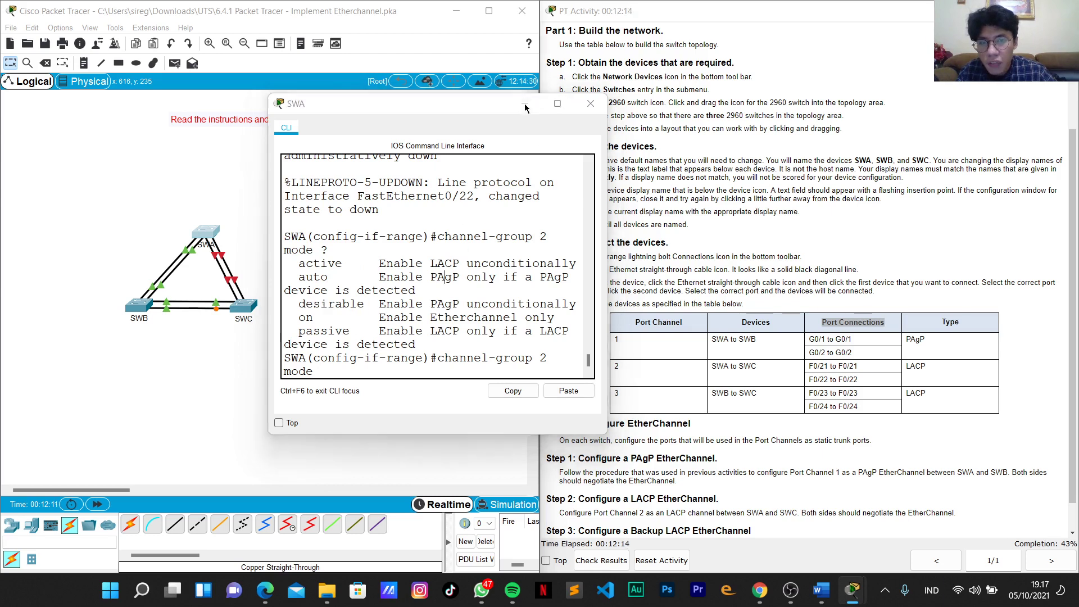
# Complete SWA's channel-group 2 mode command with active and run it on the f0/21-22 range.
pyautogui.click(525, 106)
pyautogui.moveTo(852, 589)
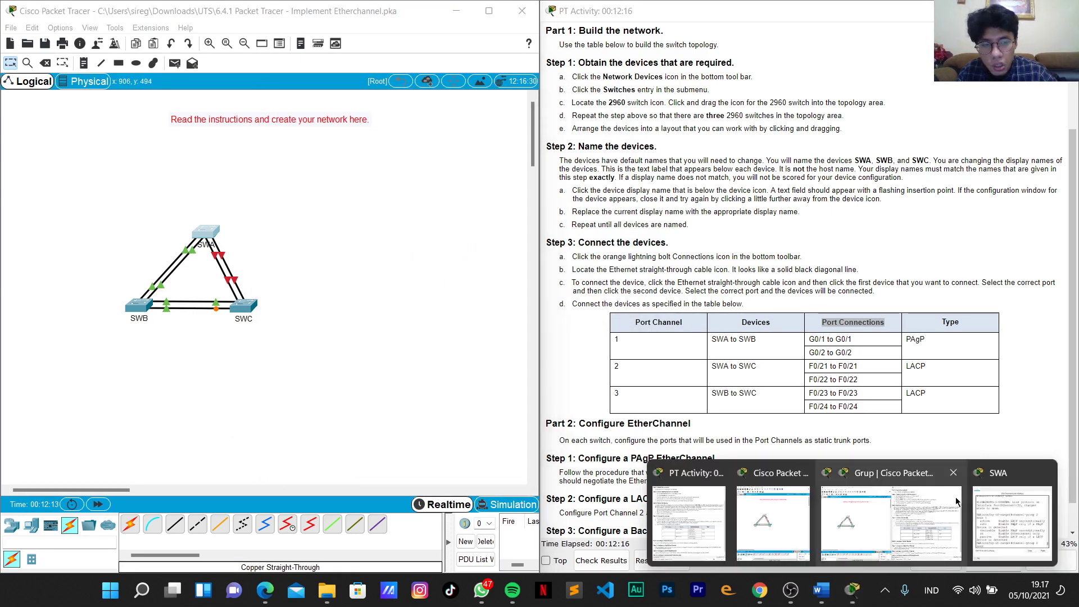
pyautogui.click(1011, 523)
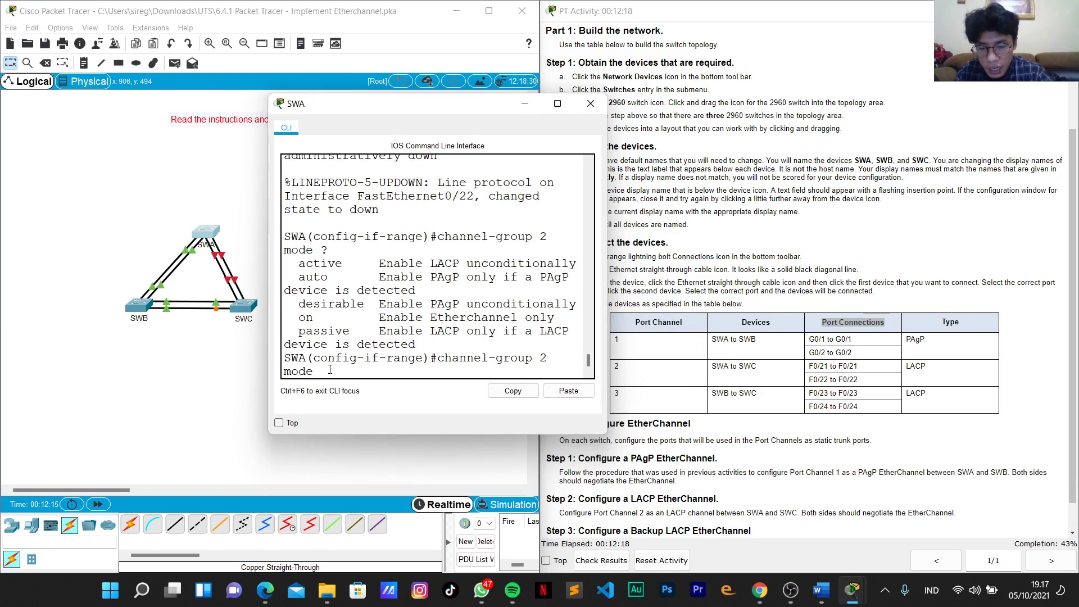
pyautogui.write('active')
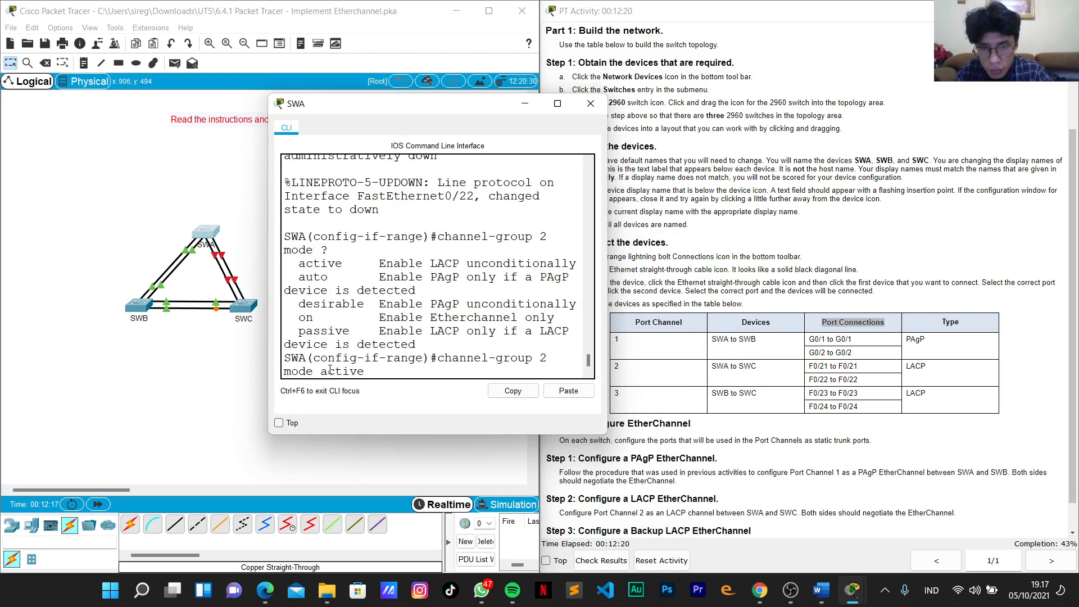
pyautogui.press('Return')
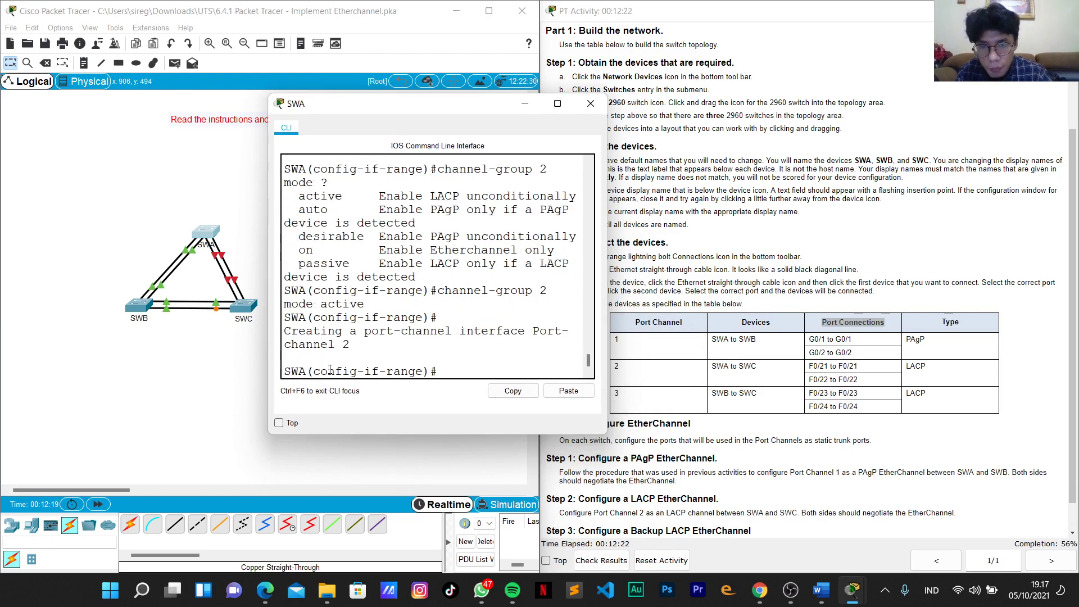
# Re-enable SWA's f0/21-22 interfaces with no shut, and exit to global configuration mode.
pyautogui.write('no shut')
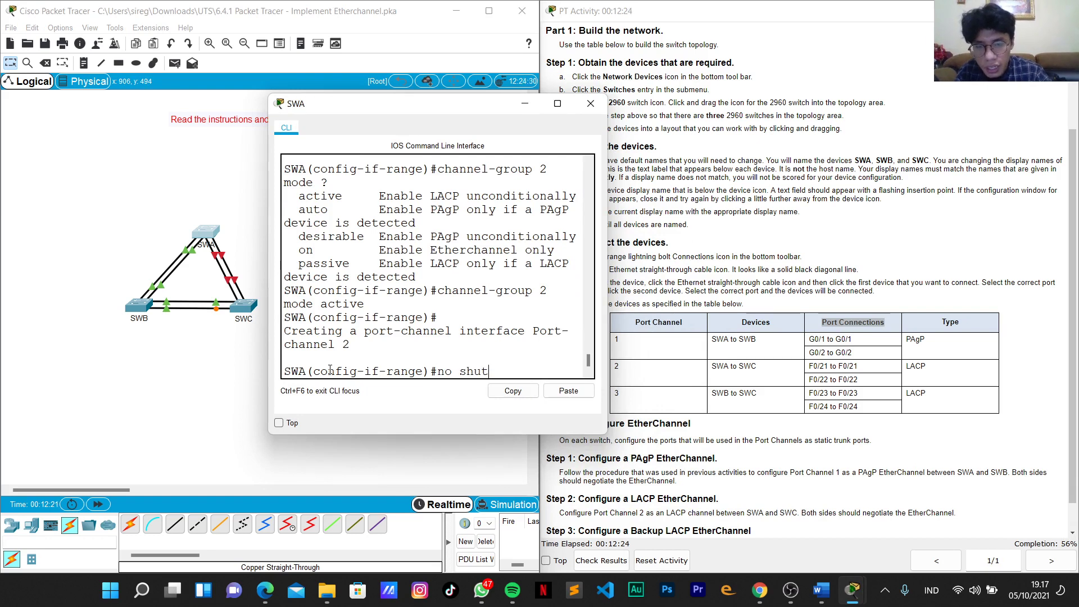
pyautogui.press('Return')
pyautogui.press('Return')
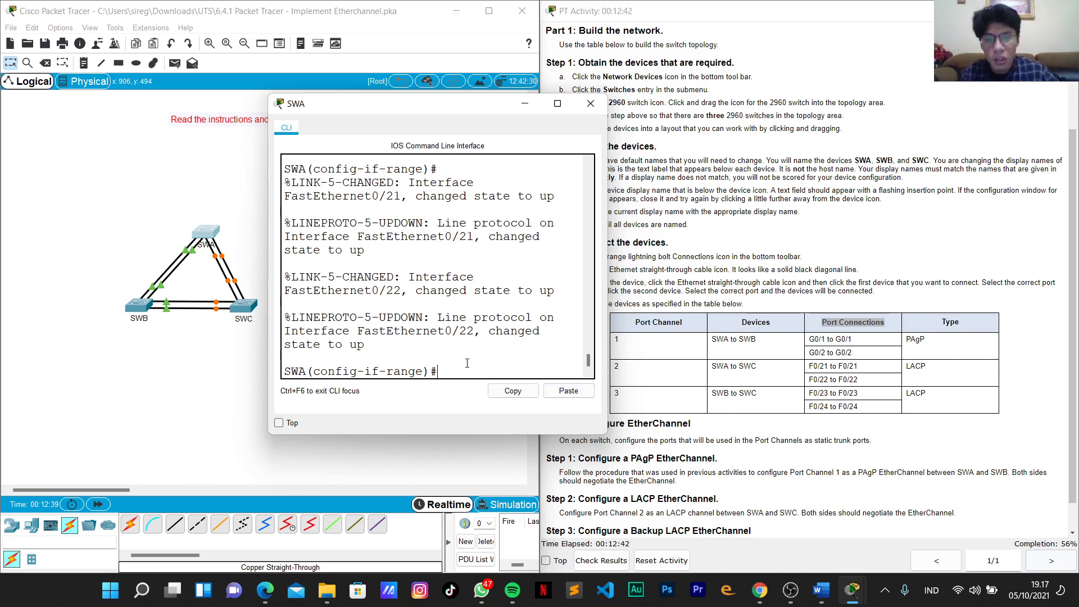
pyautogui.write('exit')
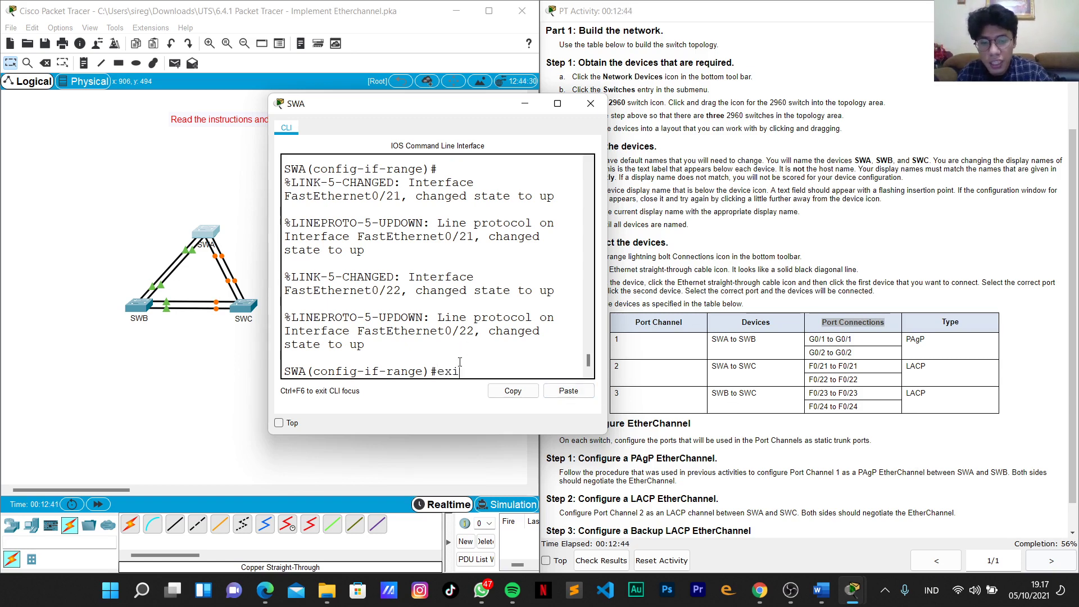
pyautogui.press('Return')
pyautogui.press('Return')
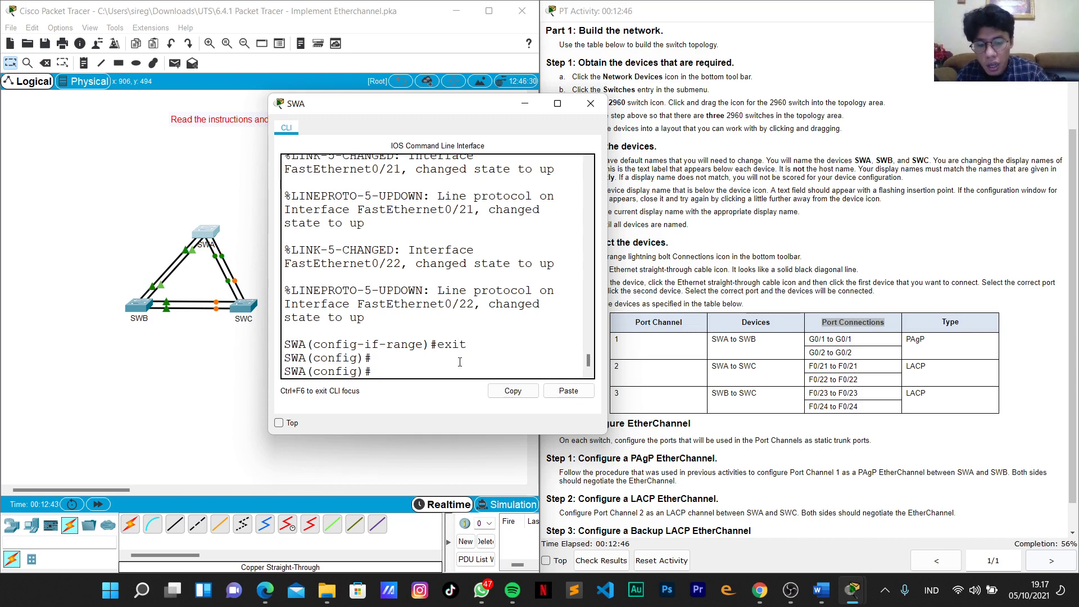
# Set SWA's port-channel 2 interface to trunk mode with sw mode trunk, exit interface configuration, and close SWA.
pyautogui.write('int po')
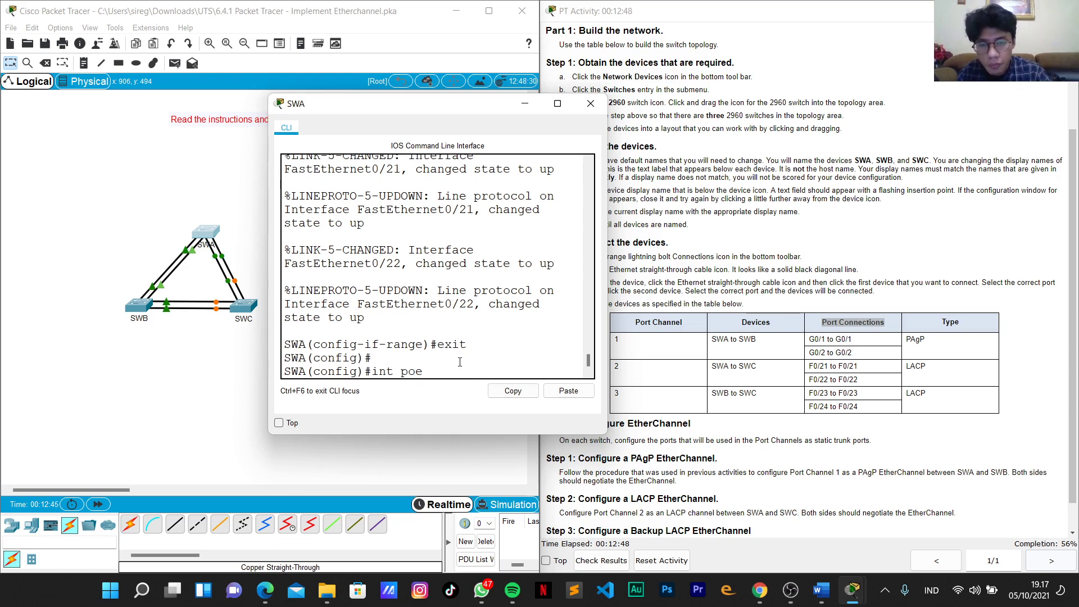
pyautogui.write('rt-')
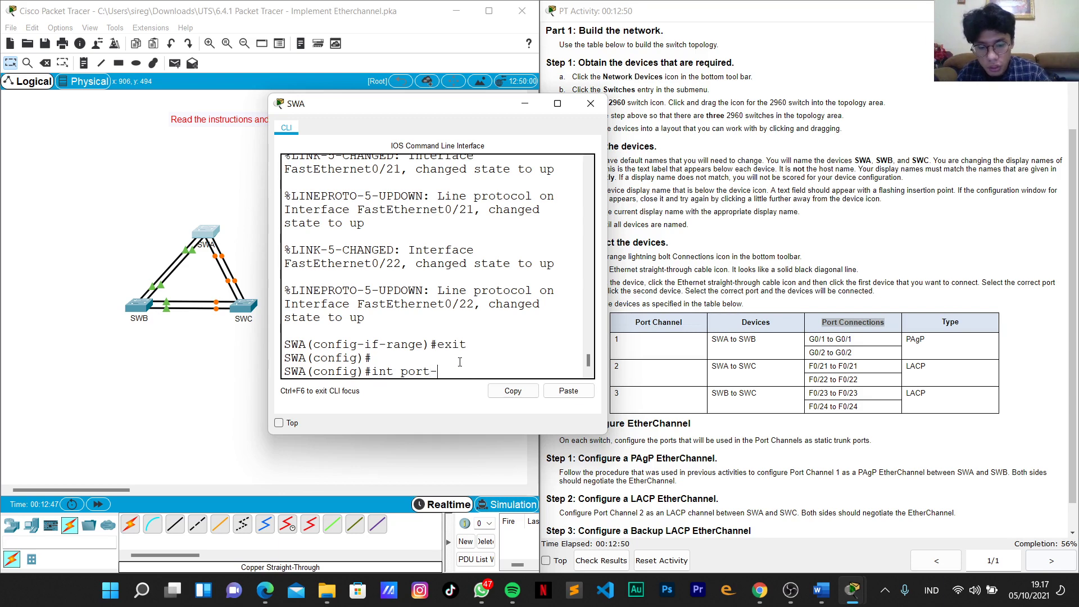
pyautogui.write('channel 2')
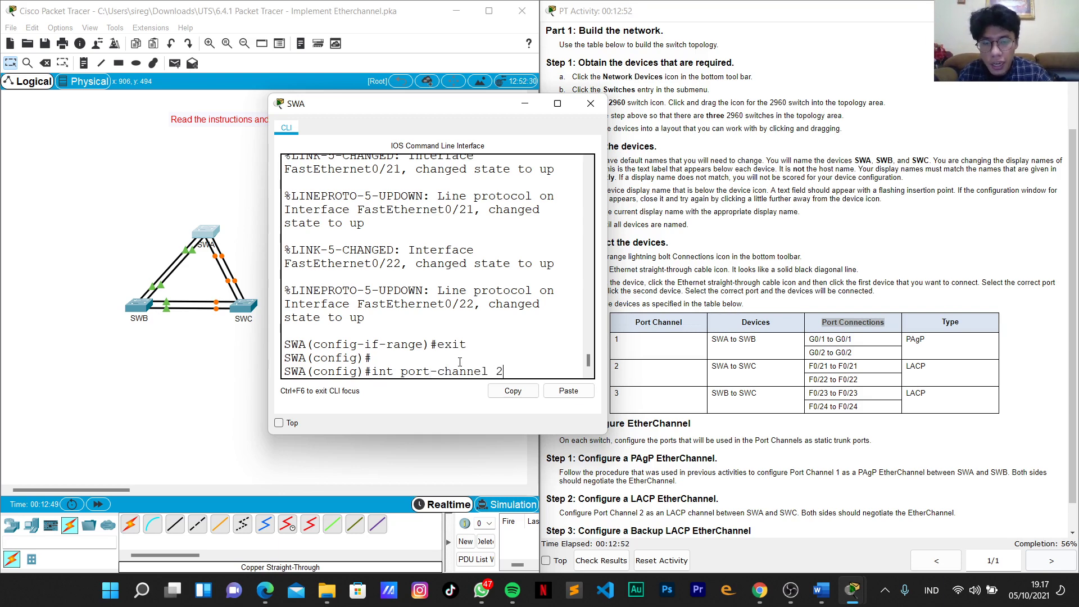
pyautogui.press('Return')
pyautogui.write('sw mo')
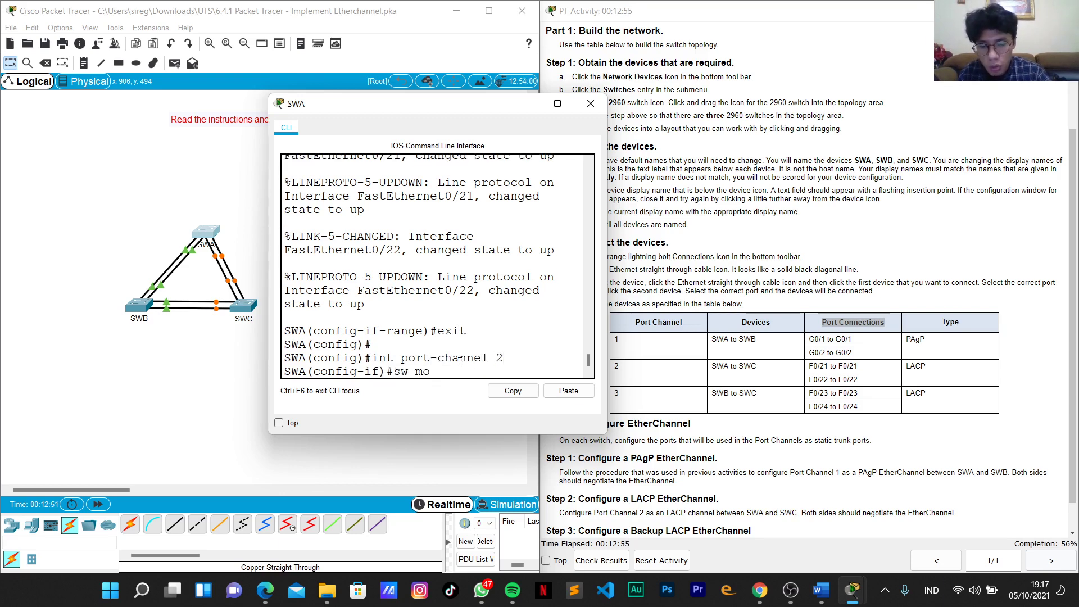
pyautogui.write('de trunk')
pyautogui.press('Return')
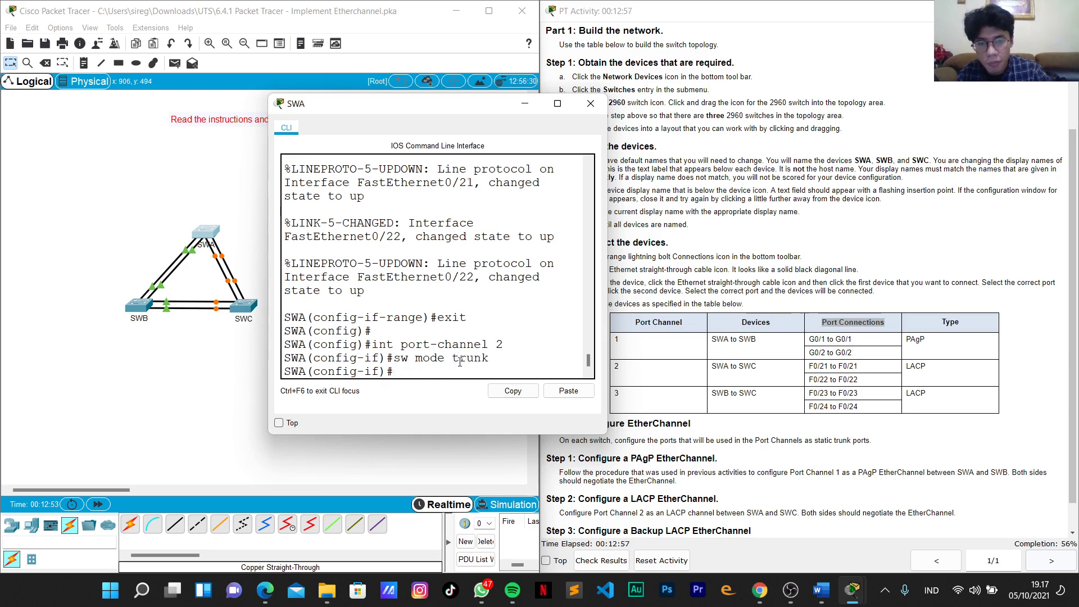
pyautogui.write('exit')
pyautogui.press('Return')
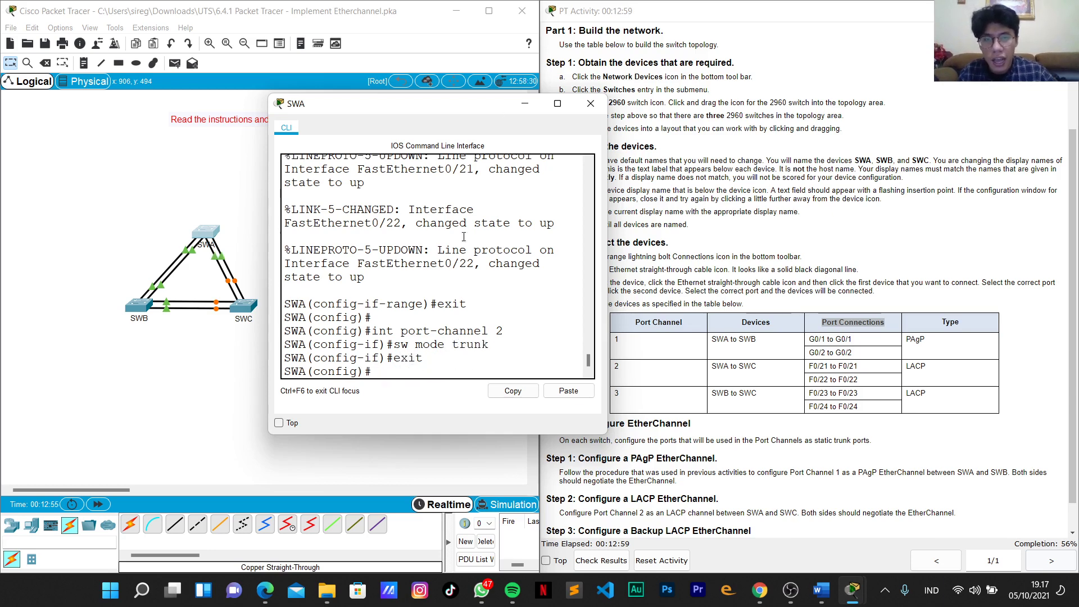
pyautogui.click(590, 103)
# Open SWC's CLI and enter global configuration mode with enable and conf t.
pyautogui.doubleClick(746, 366)
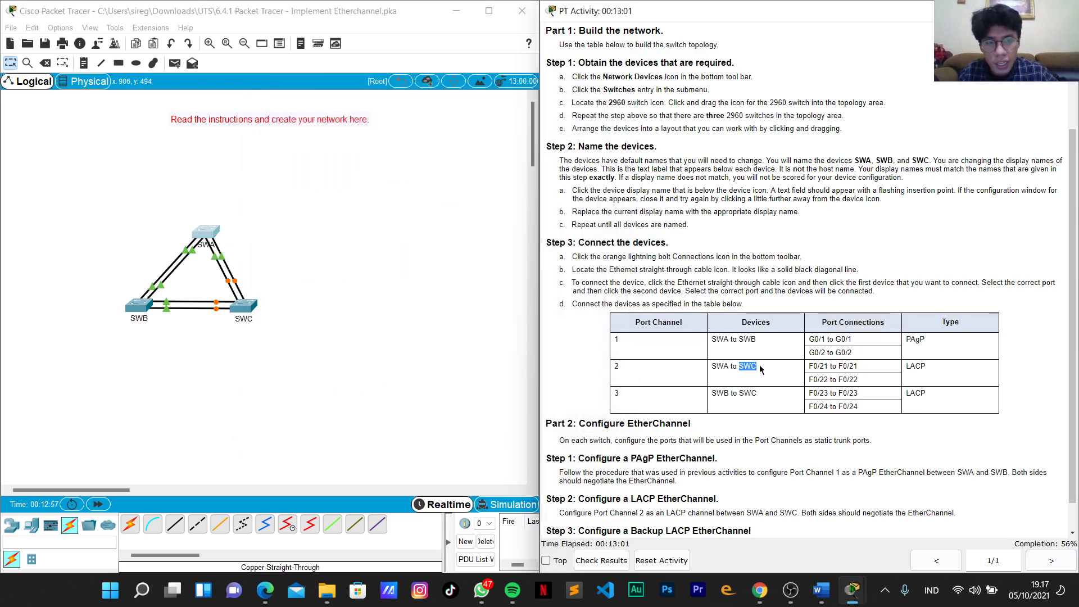
pyautogui.click(244, 305)
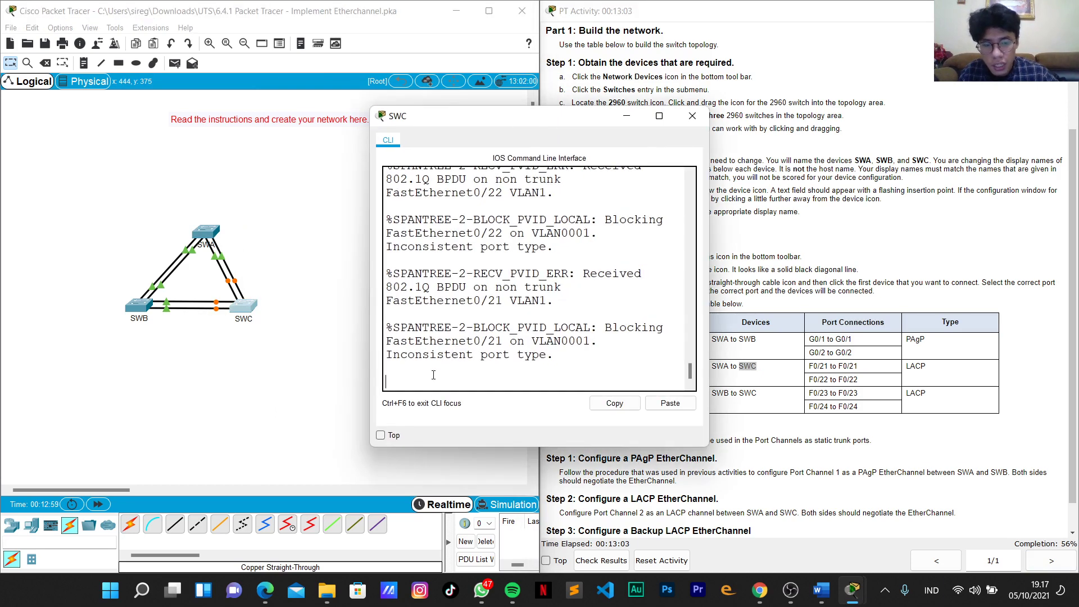
pyautogui.press('Return')
pyautogui.write('enable')
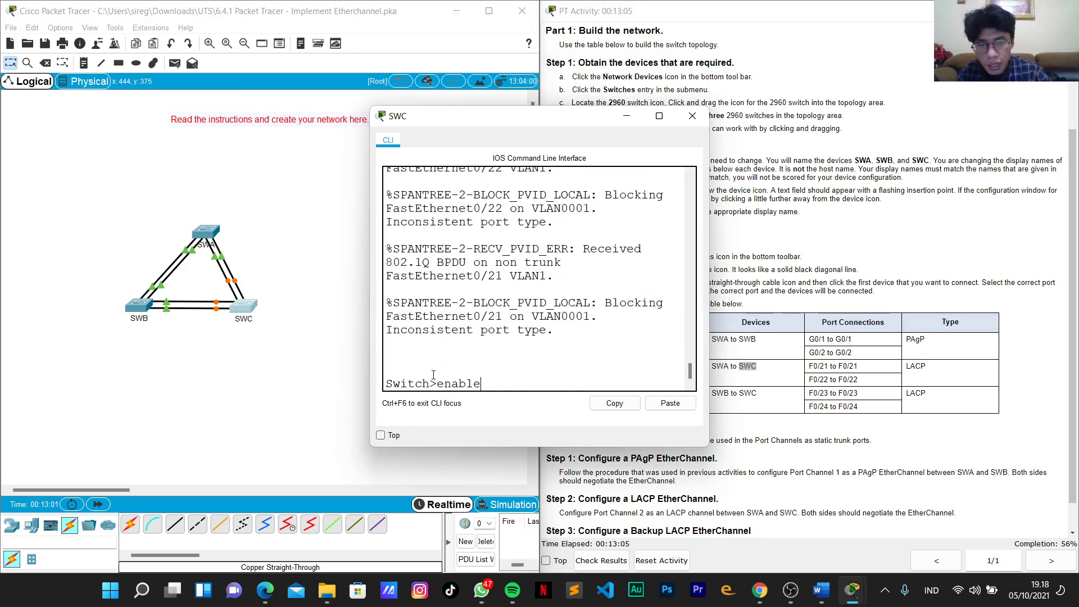
pyautogui.press('Return')
pyautogui.write('conf t')
pyautogui.press('Return')
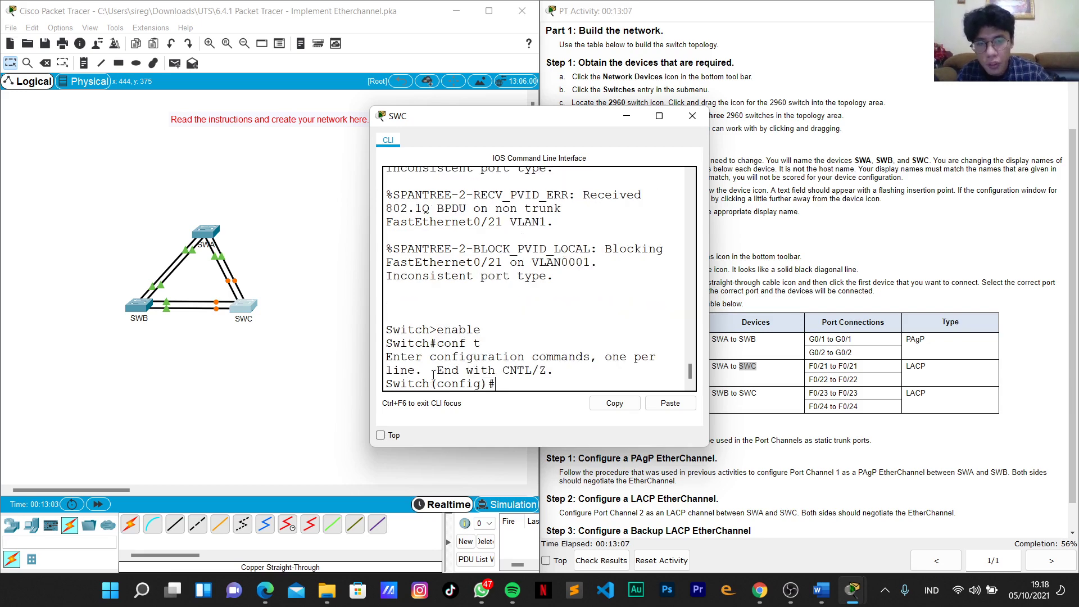
# Set the switch's hostname to SWC.
pyautogui.write('h')
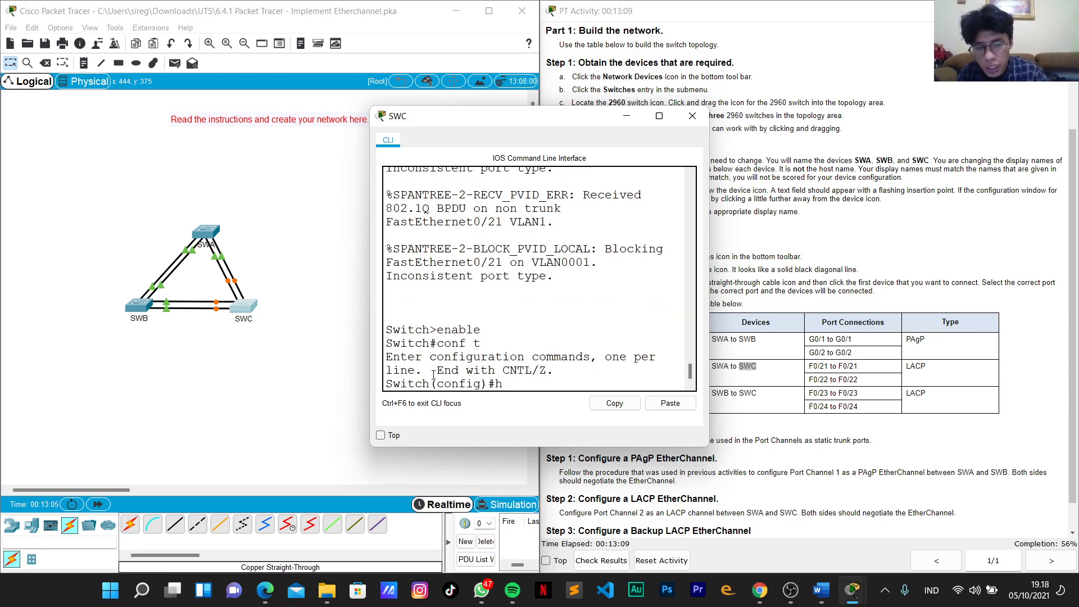
pyautogui.write('ostname')
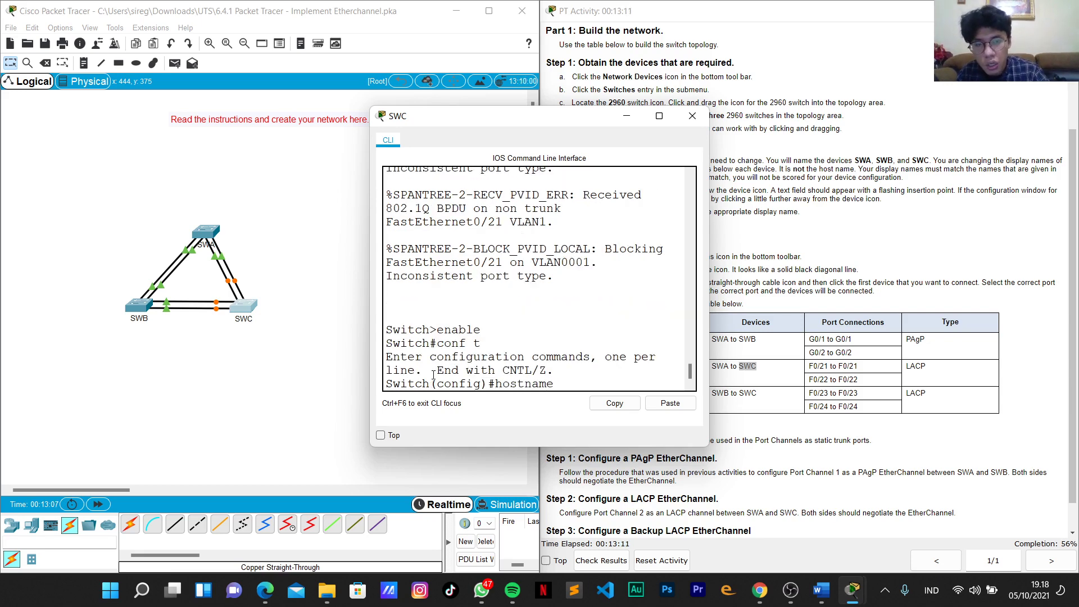
pyautogui.write(' SWC')
pyautogui.press('Return')
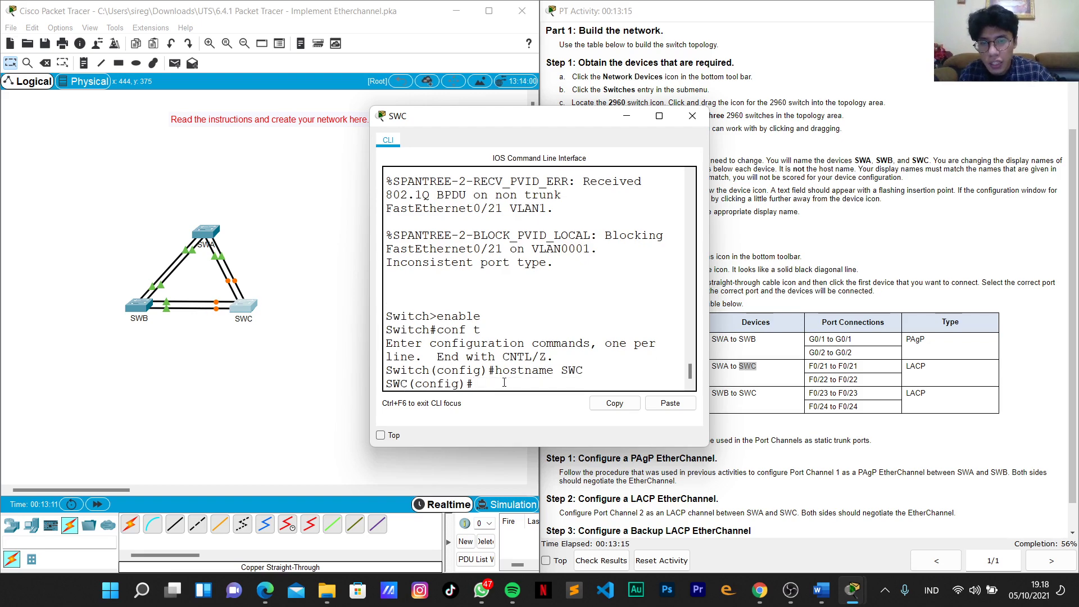
# Select SWC's interfaces with int range f0/21-22 and set them to trunk mode with sw mode trunk.
pyautogui.write('int ra')
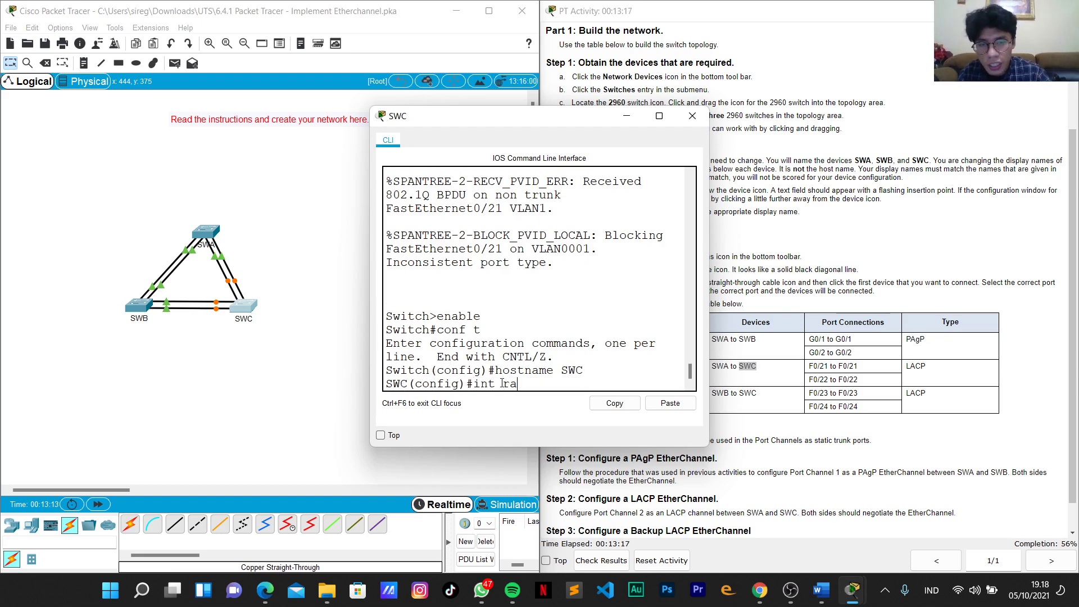
pyautogui.write('nge f0')
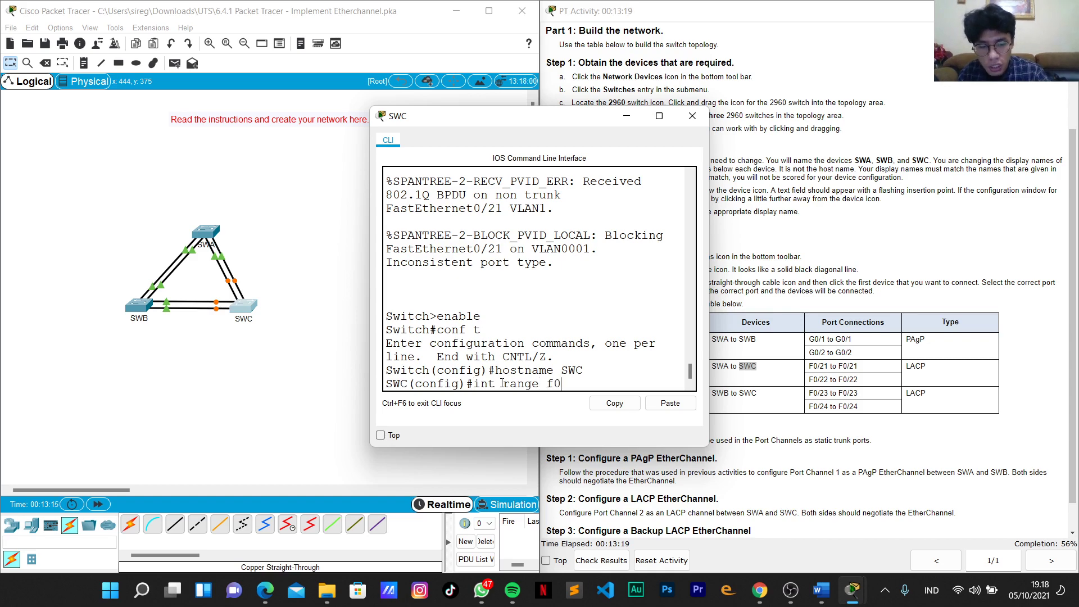
pyautogui.write('/2')
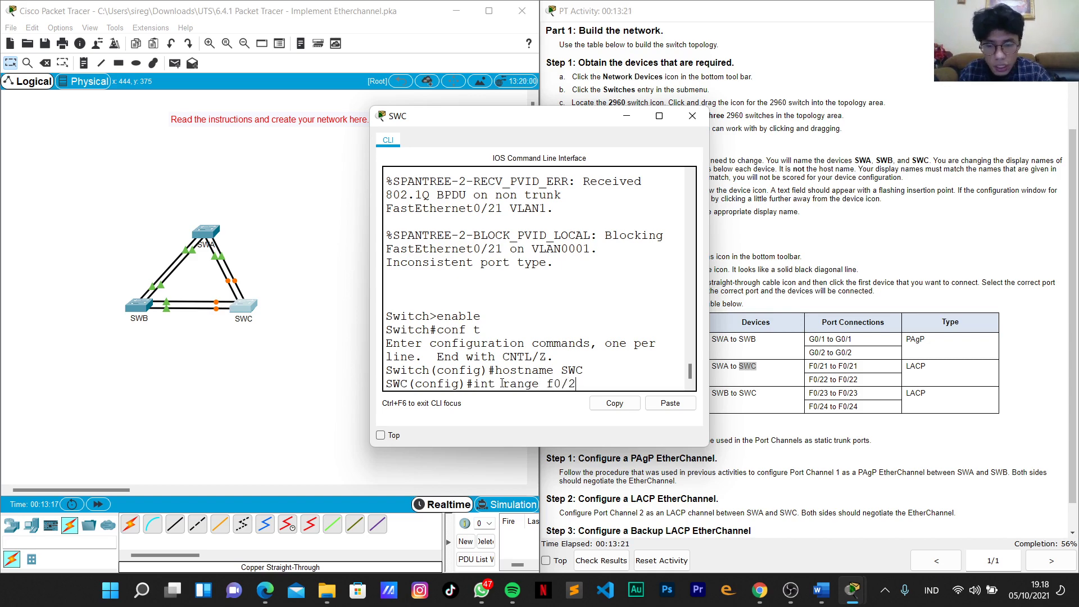
pyautogui.write('1-22')
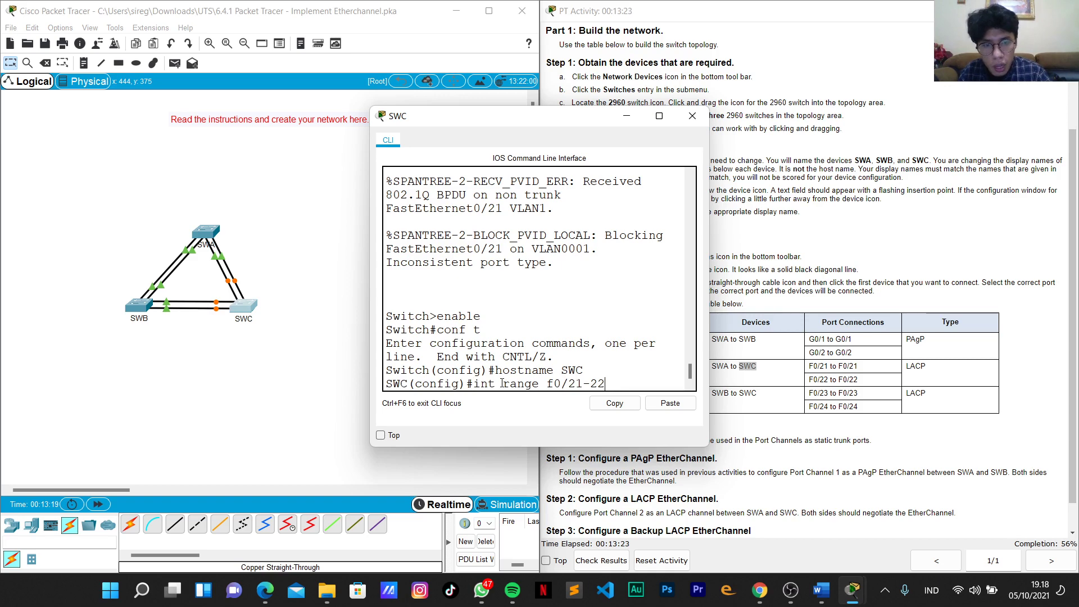
pyautogui.press('Return')
pyautogui.write('sw ')
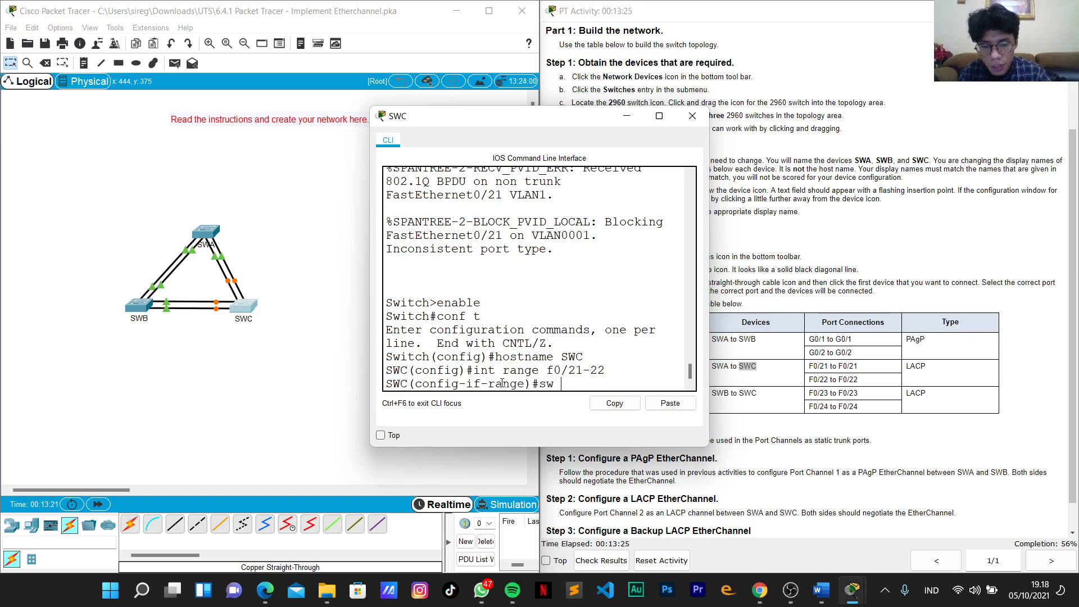
pyautogui.write('mode trunk')
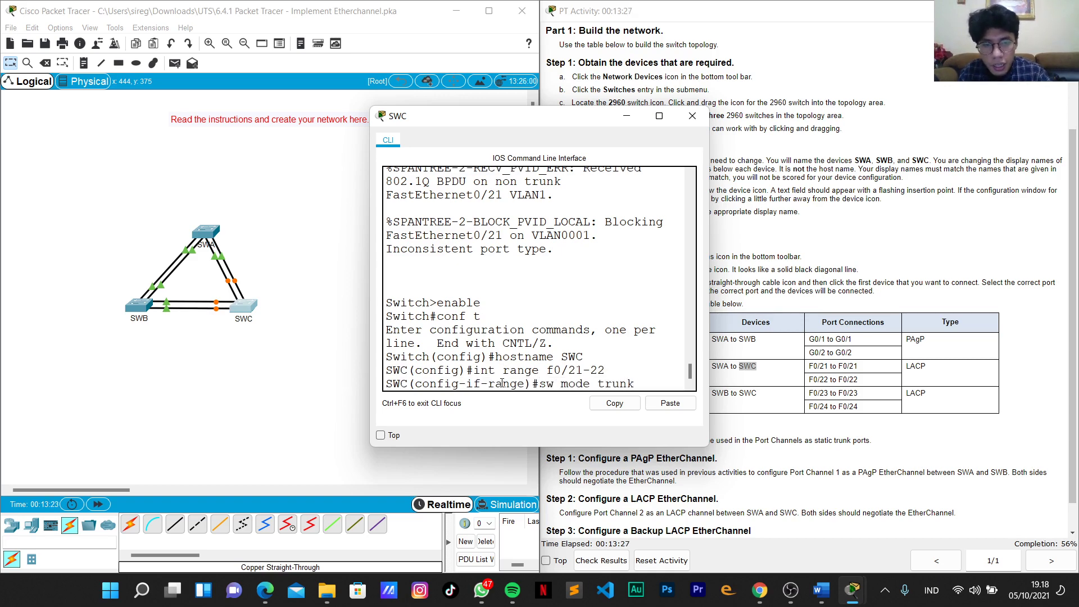
pyautogui.press('Return')
# Disable SWC's f0/21-22 interfaces with shutdown.
pyautogui.write('shutdown')
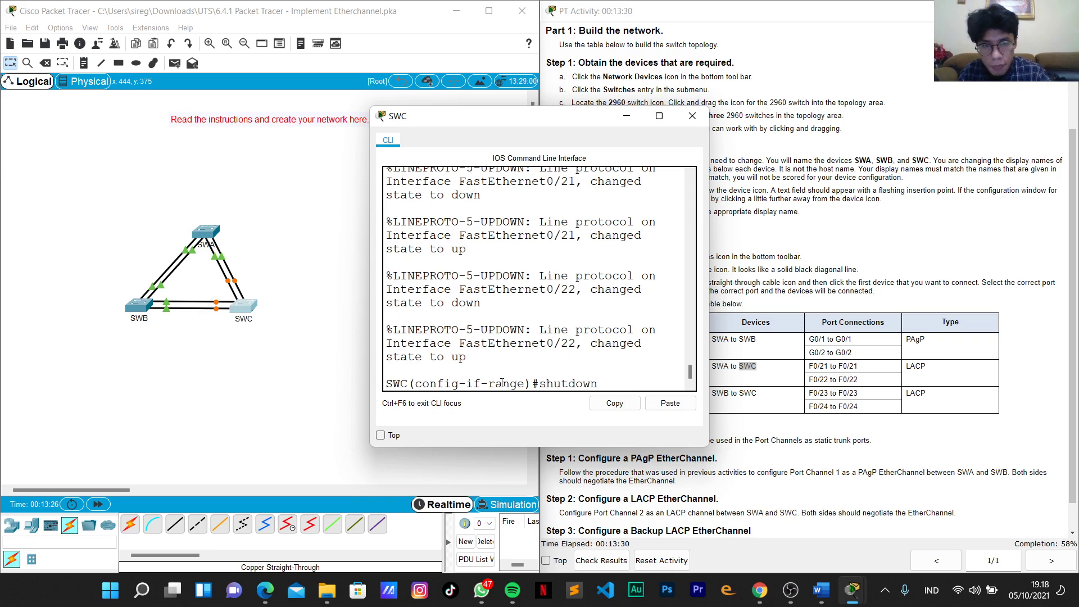
pyautogui.press('Return')
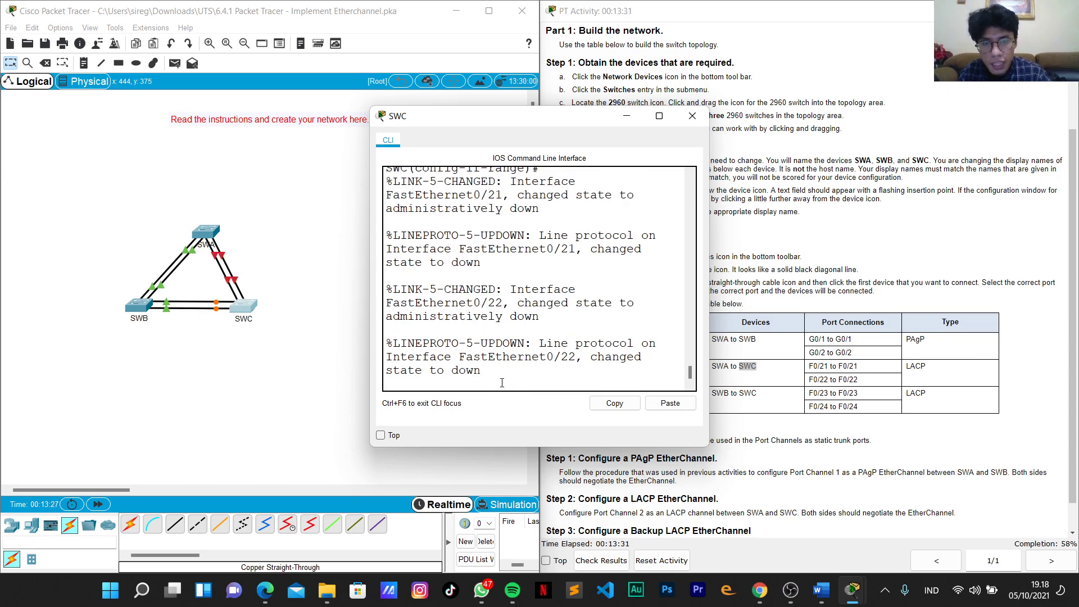
pyautogui.press('Return')
# Assign SWC's f0/21-22 interfaces to an LACP EtherChannel with channel-group 2 mode active.
pyautogui.write('channe')
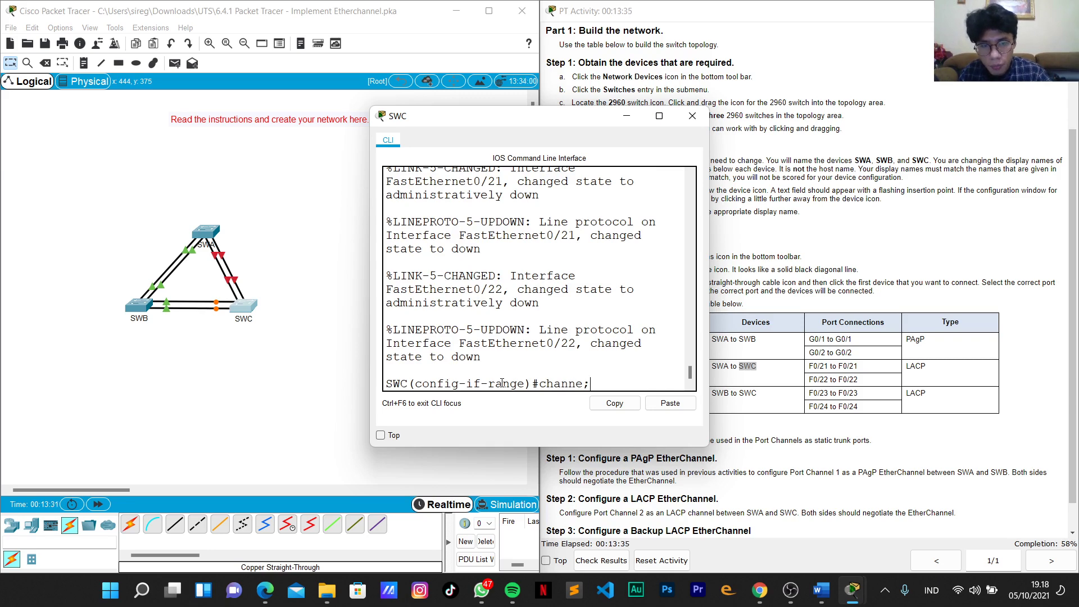
pyautogui.write('lgr')
pyautogui.press('BackSpace')
pyautogui.press('BackSpace')
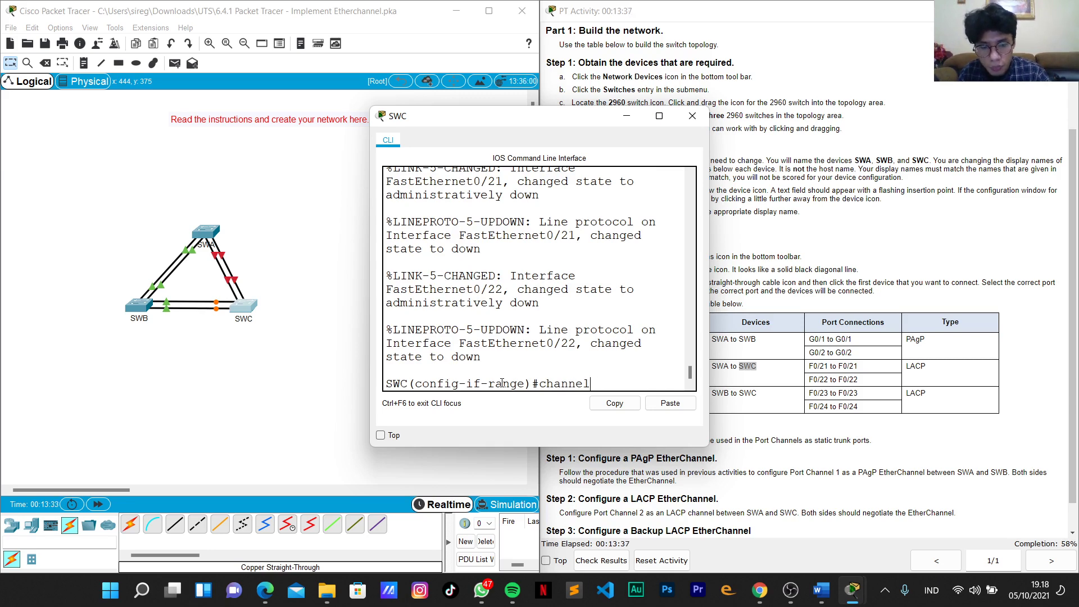
pyautogui.write('-group')
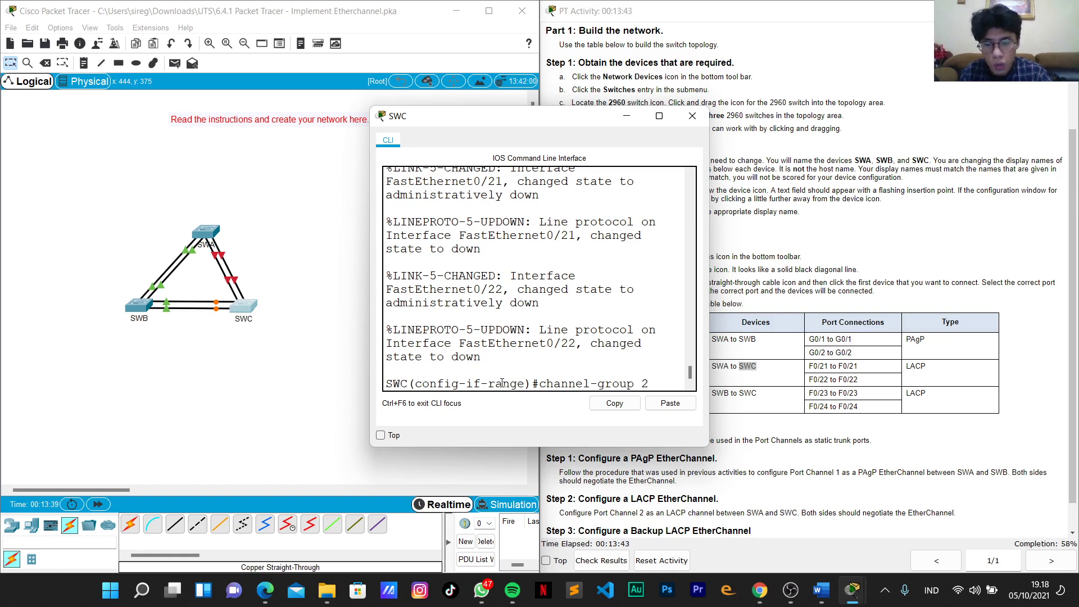
pyautogui.write(' 2 mode')
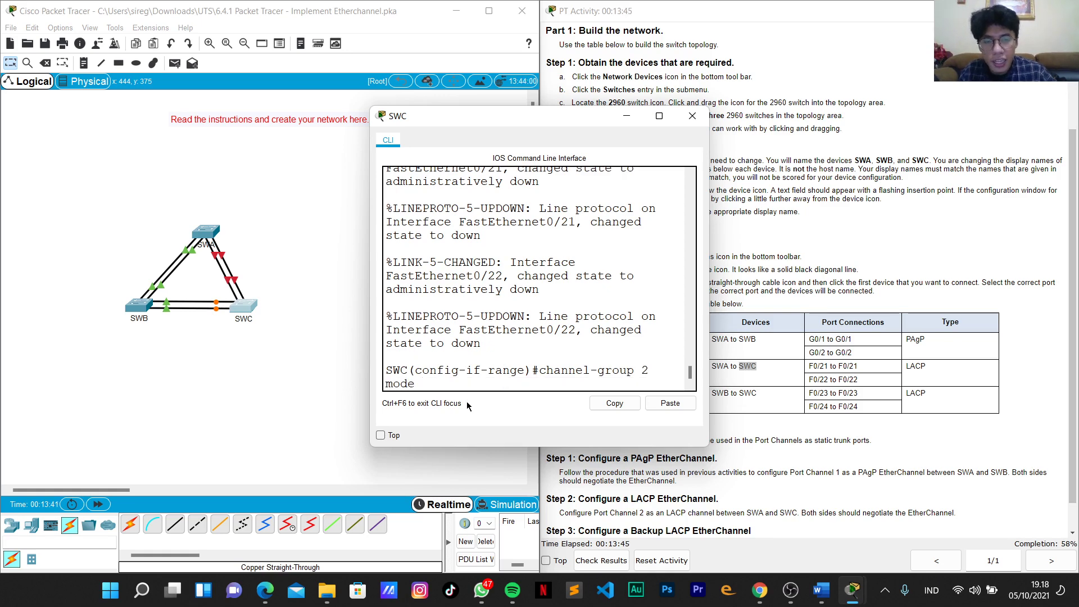
pyautogui.write(' act')
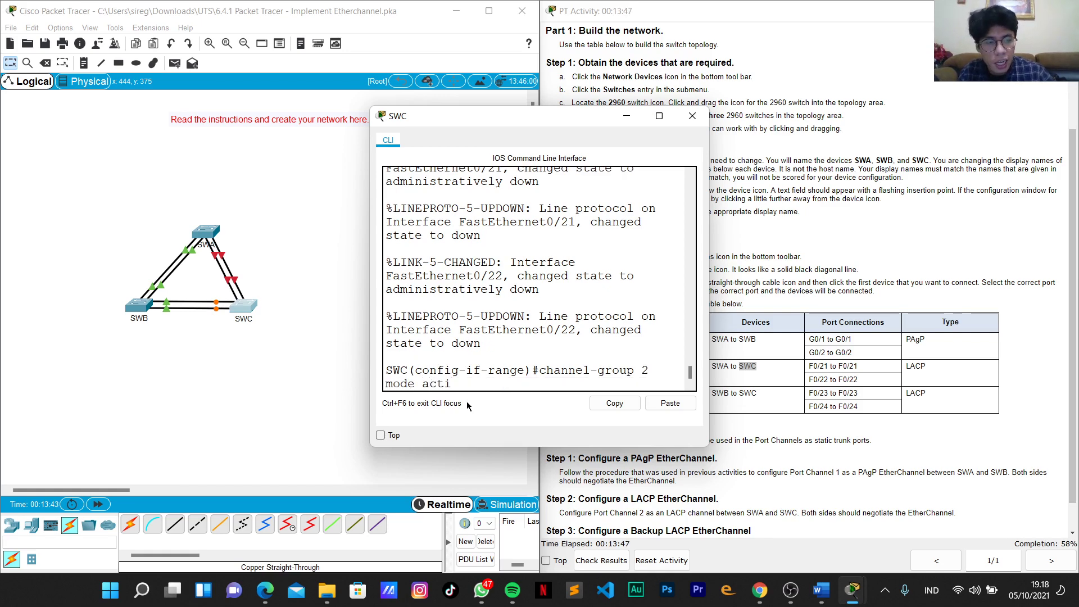
pyautogui.write('i')
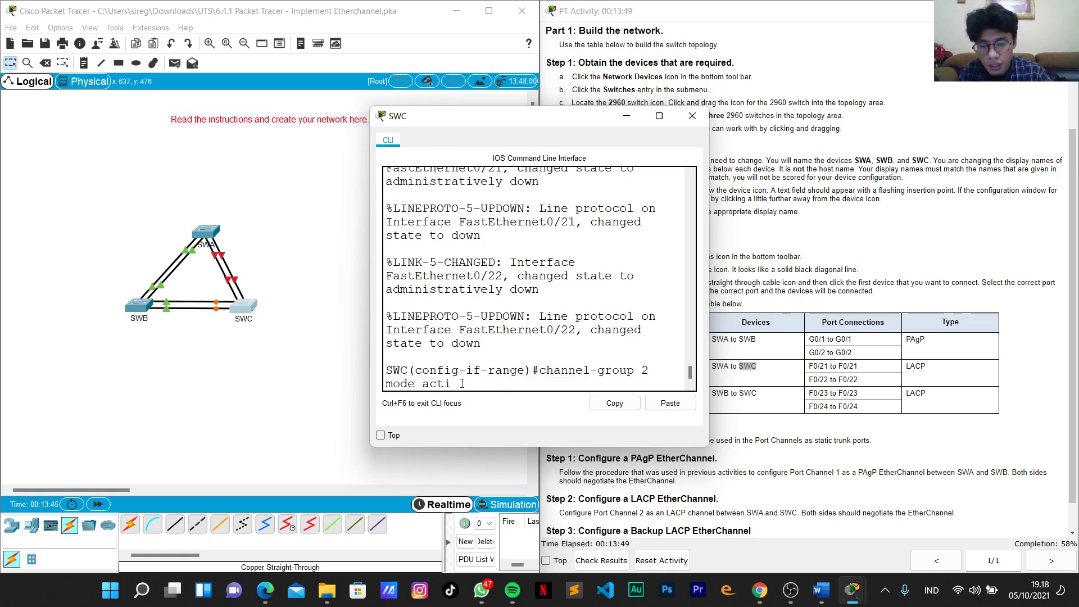
pyautogui.write('ve')
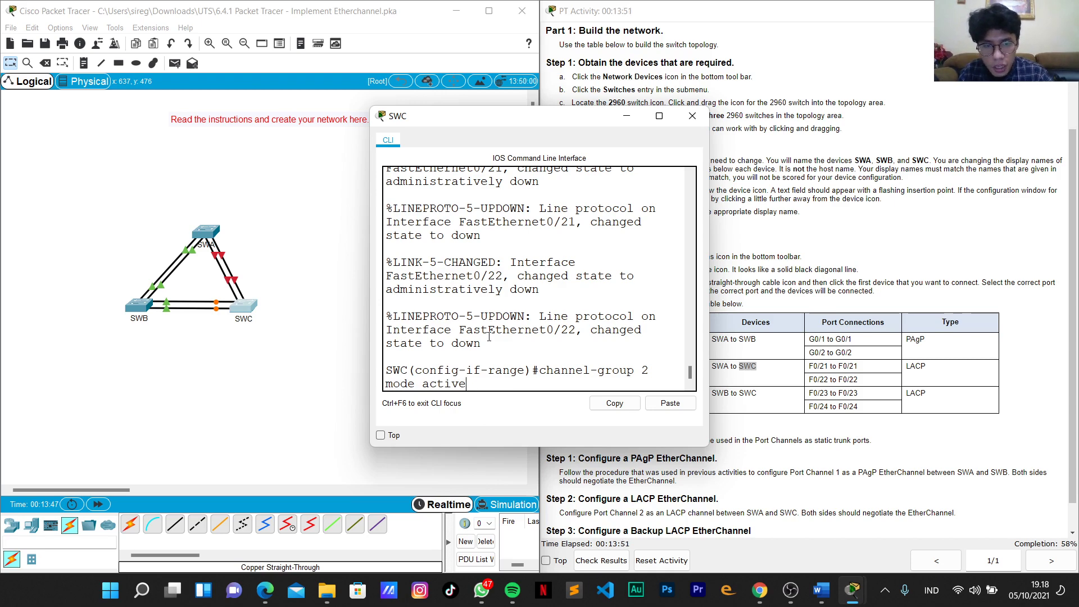
pyautogui.press('Return')
# Re-enable SWC's f0/21-22 interfaces with no shut, and exit to global configuration mode.
pyautogui.write('no')
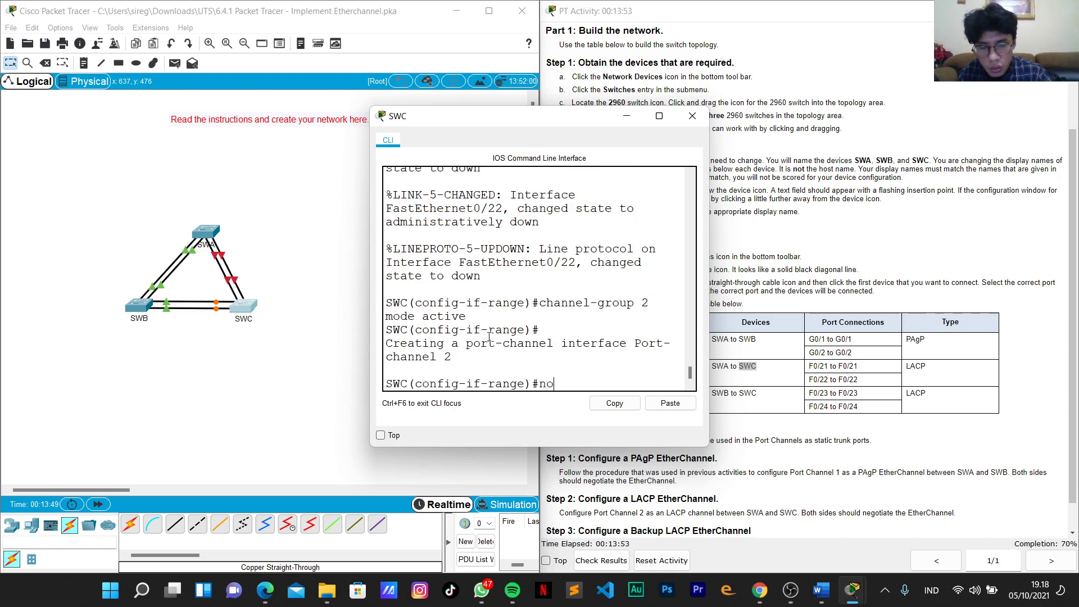
pyautogui.write(' shut')
pyautogui.press('Return')
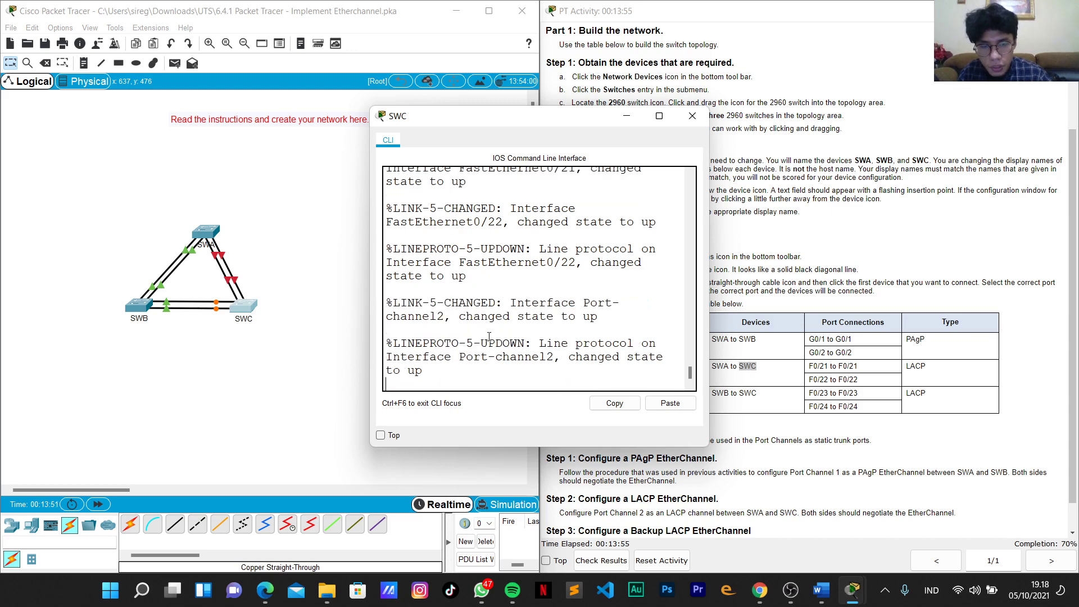
pyautogui.press('Return')
pyautogui.write('exit')
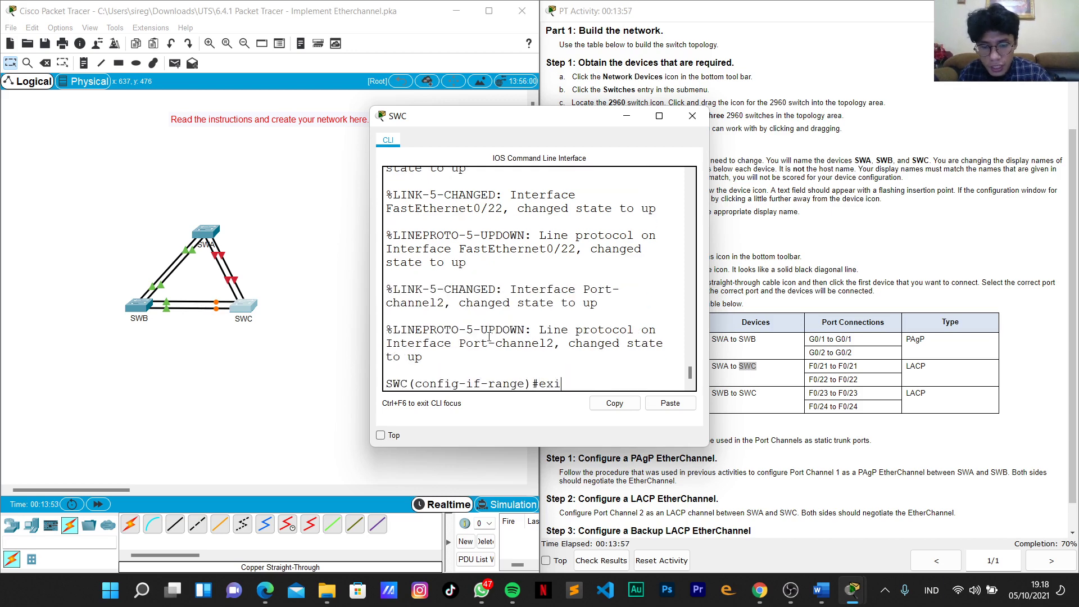
pyautogui.press('Return')
# Set SWC's port-channel 2 interface to trunk mode with sw mode trunk, exit interface configuration, and close SWC.
pyautogui.write('ig)#in')
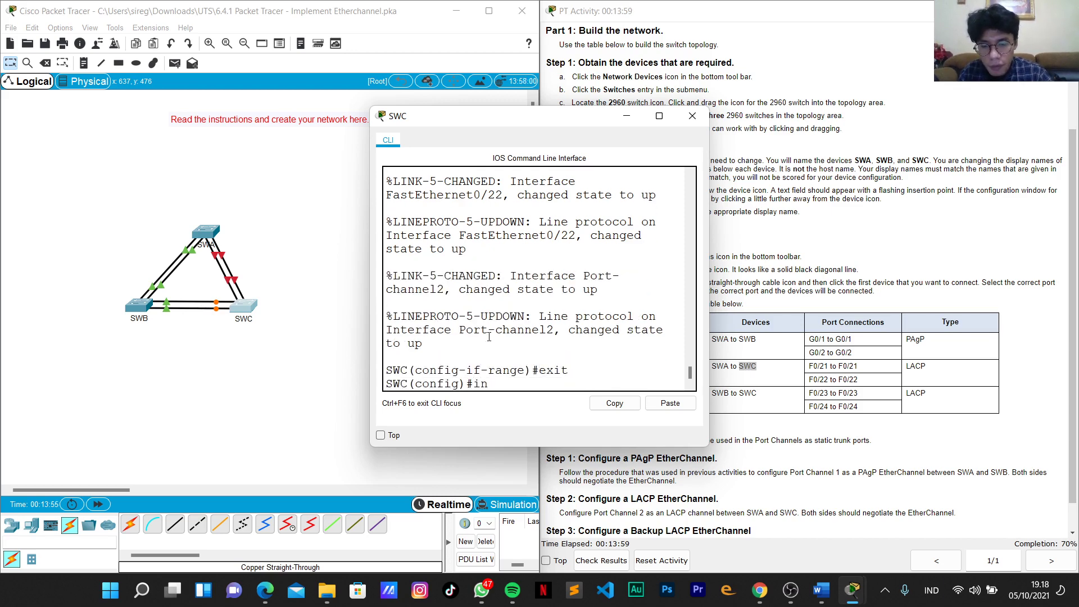
pyautogui.write('t port')
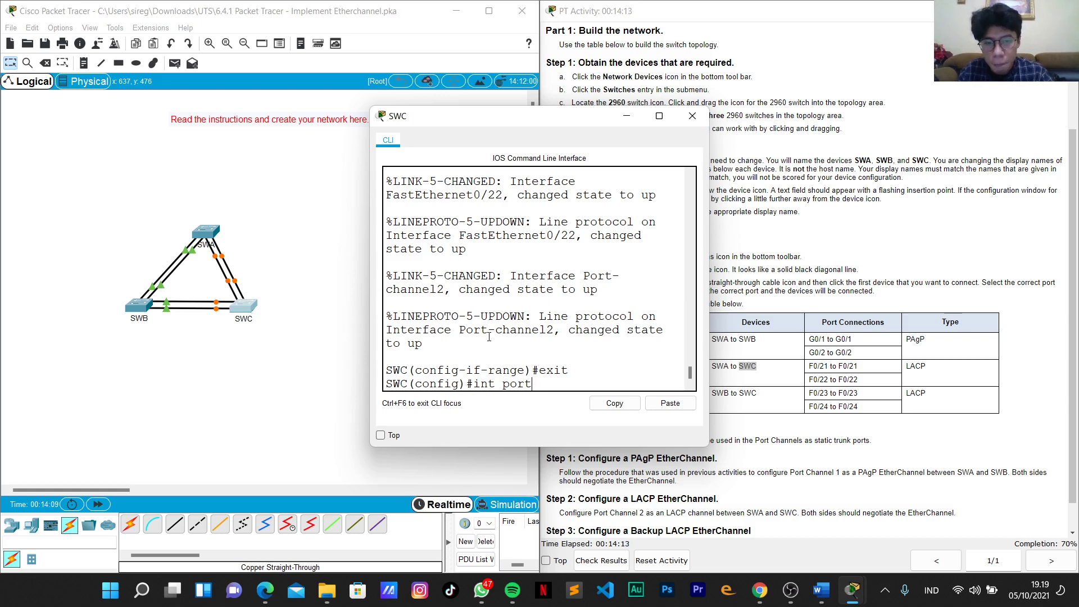
pyautogui.write('-channel')
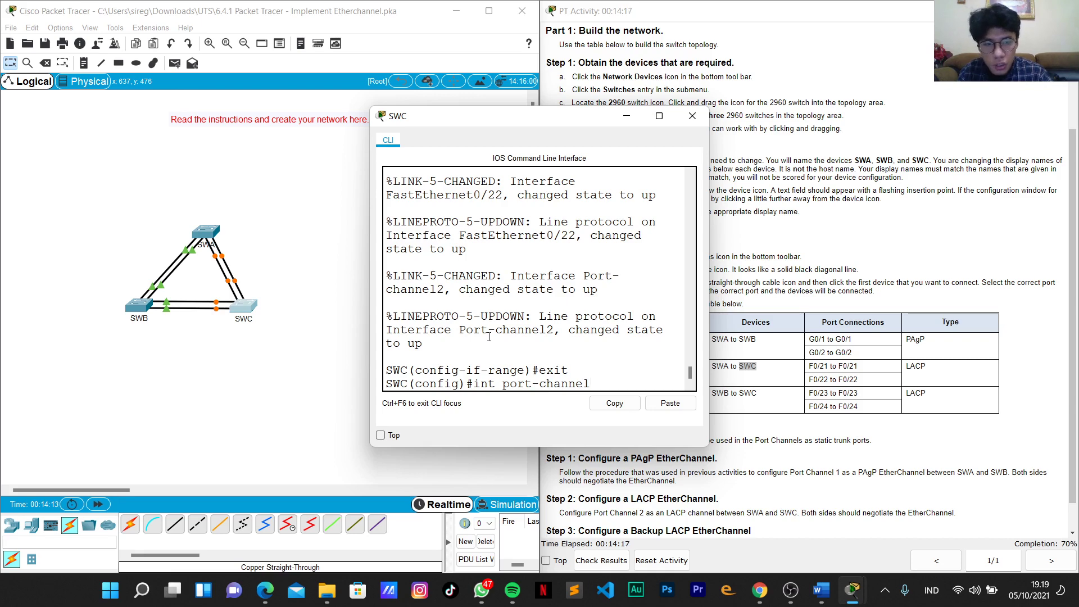
pyautogui.write(' 2')
pyautogui.press('Return')
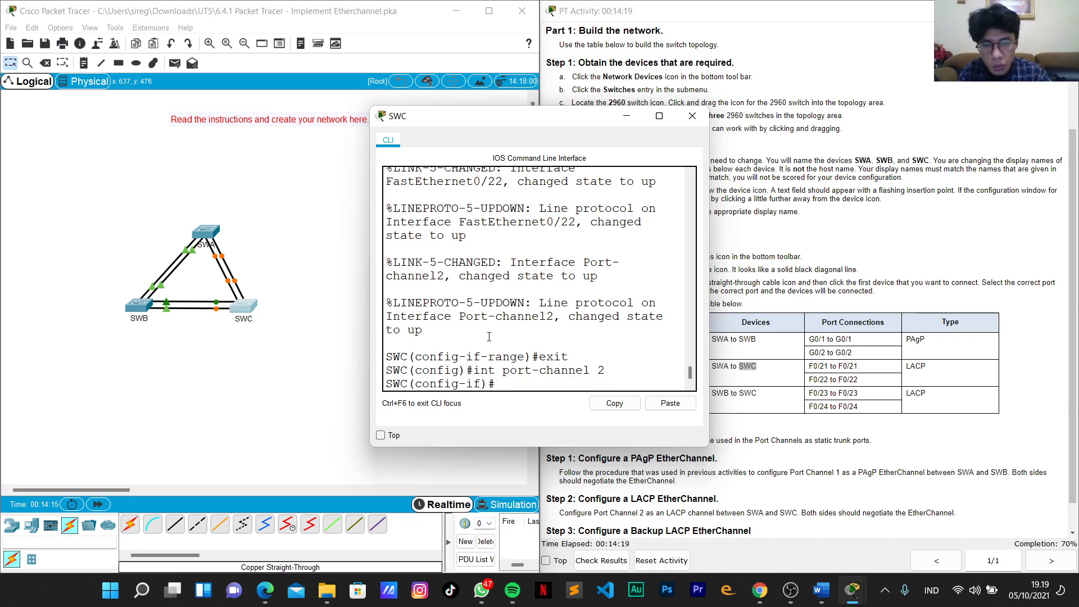
pyautogui.write('sw mo')
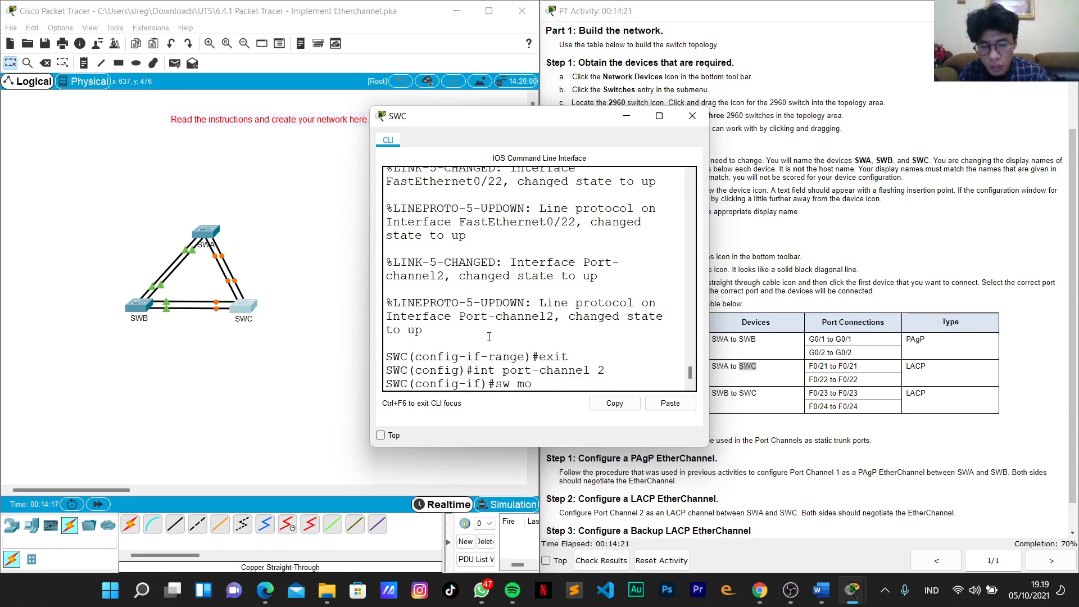
pyautogui.write('de trunk')
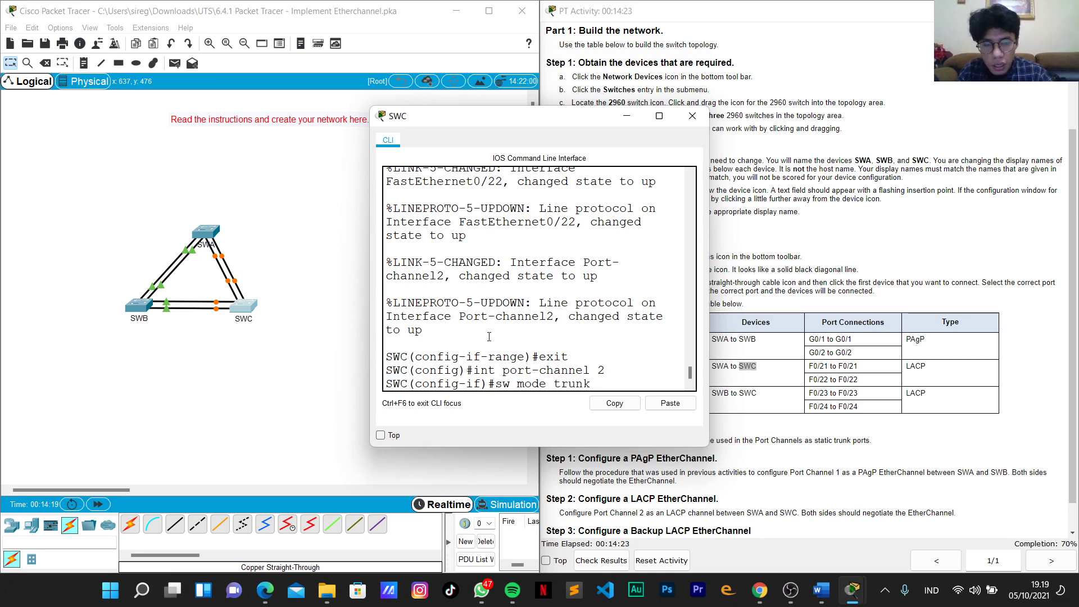
pyautogui.press('Return')
pyautogui.write('exit')
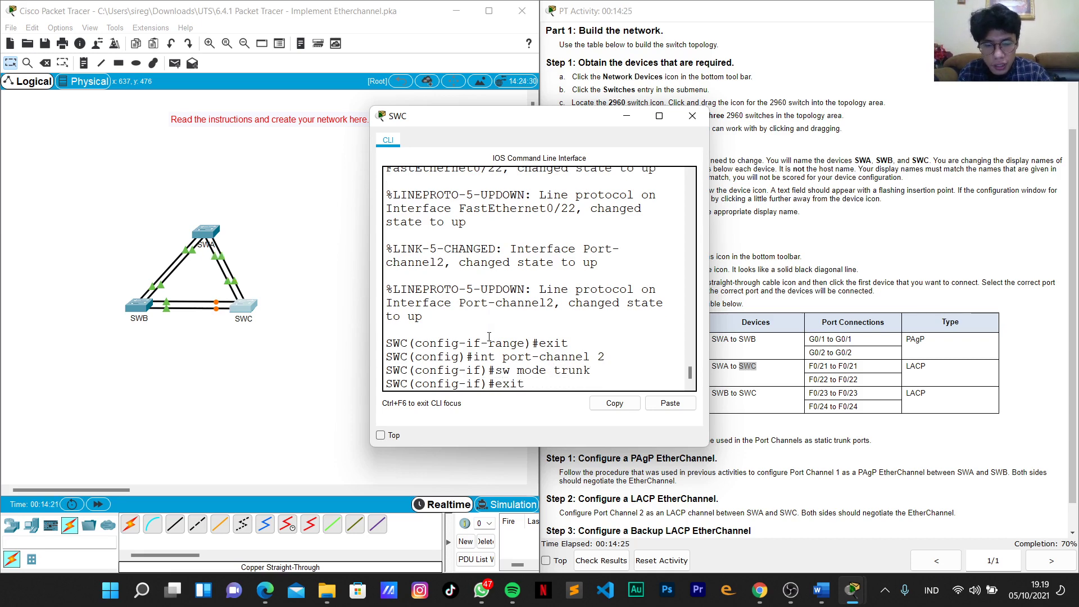
pyautogui.press('Return')
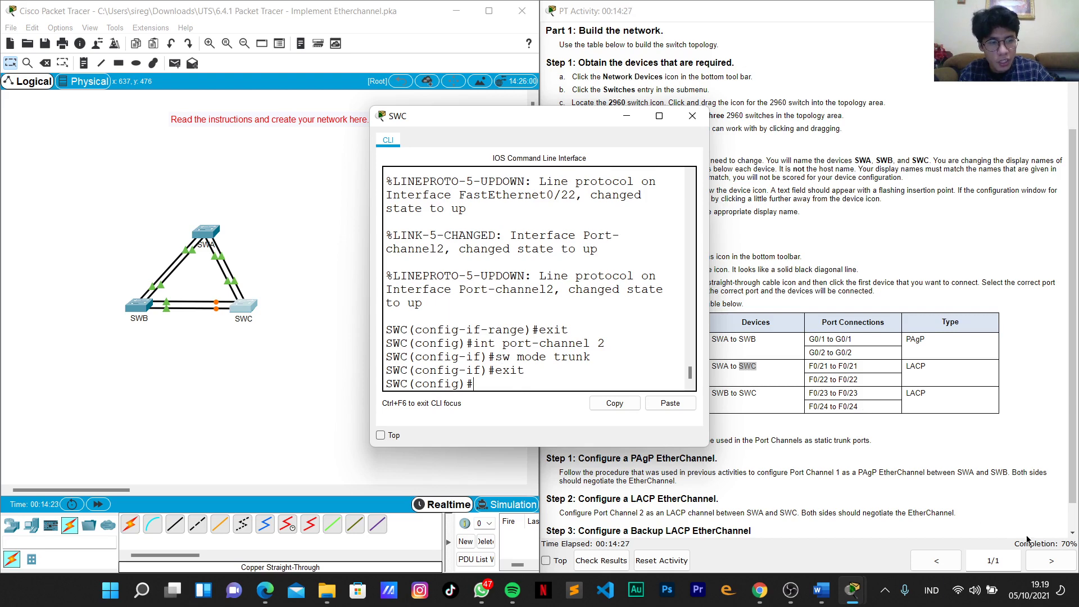
pyautogui.click(693, 116)
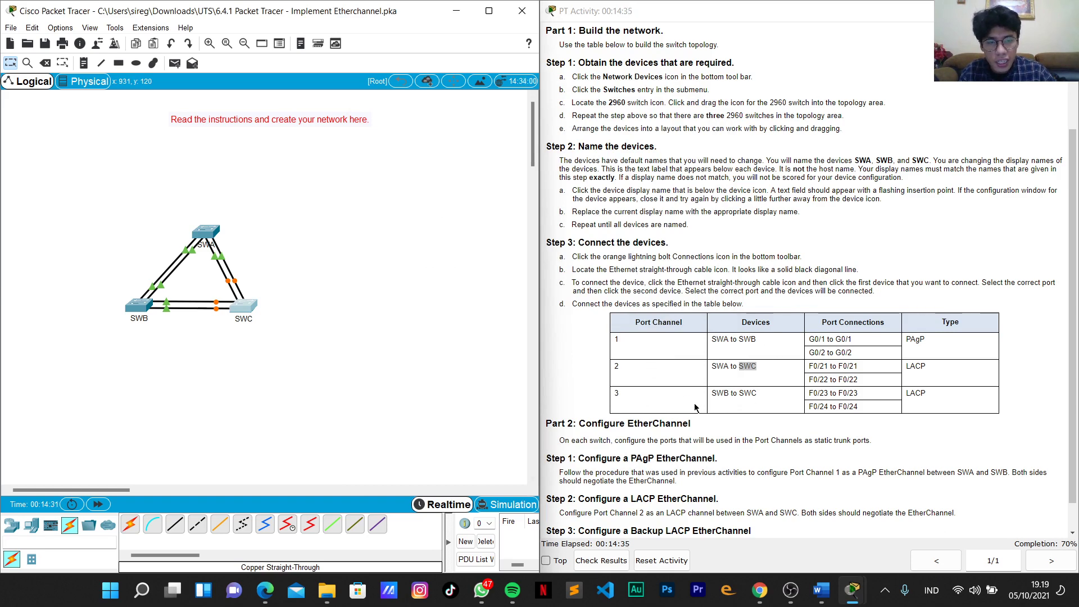
# Open SWB's CLI beside the Port Channel 3 instructions and enter global configuration mode with conf t.
pyautogui.click(724, 406)
pyautogui.scroll(-1, 753, 405)
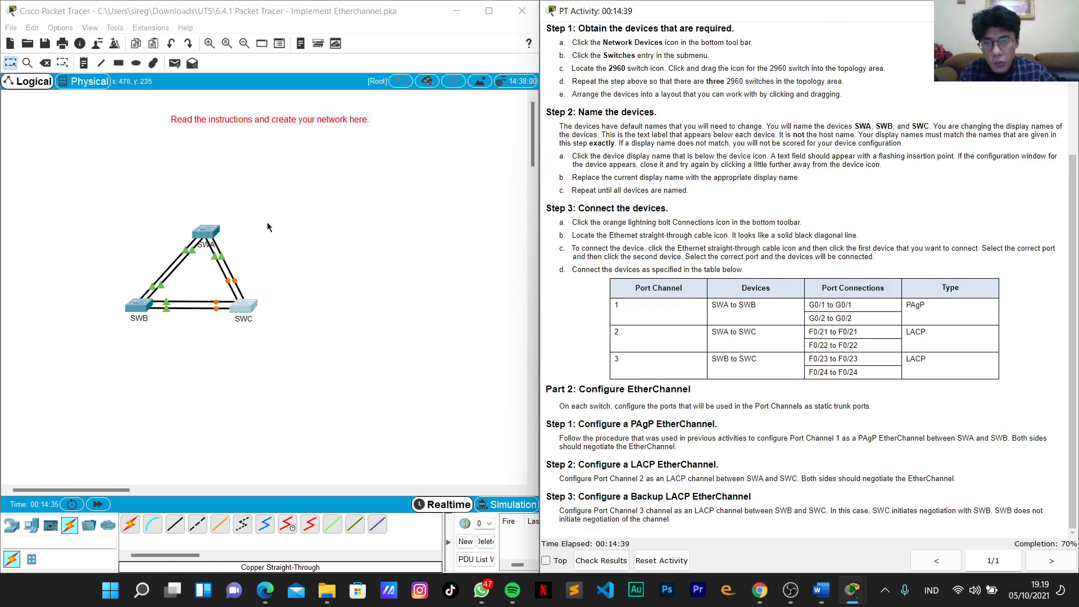
pyautogui.click(150, 308)
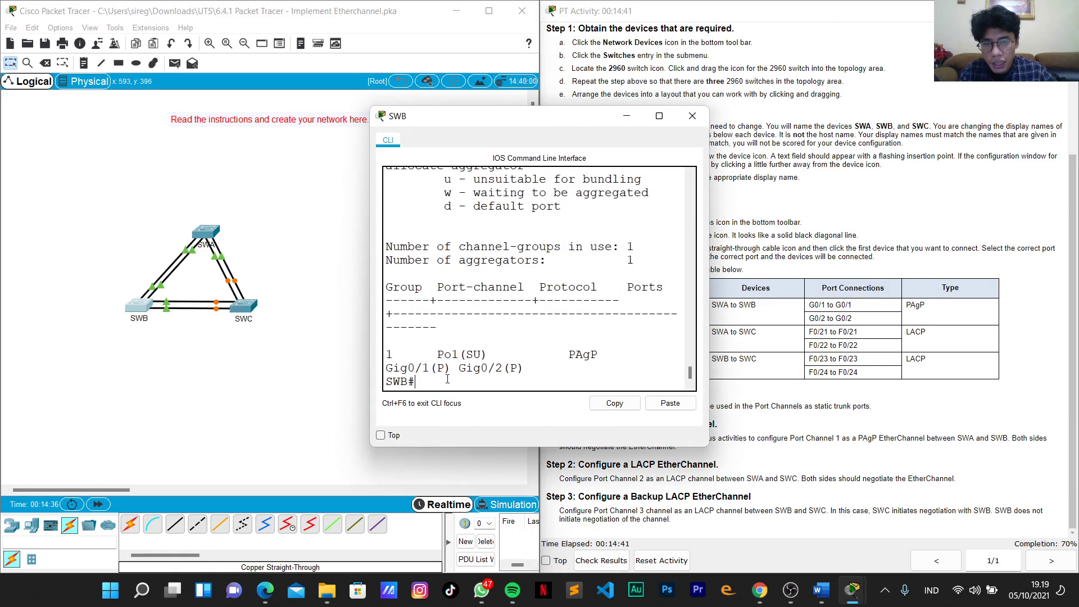
pyautogui.moveTo(515, 118); pyautogui.dragTo(406, 97)
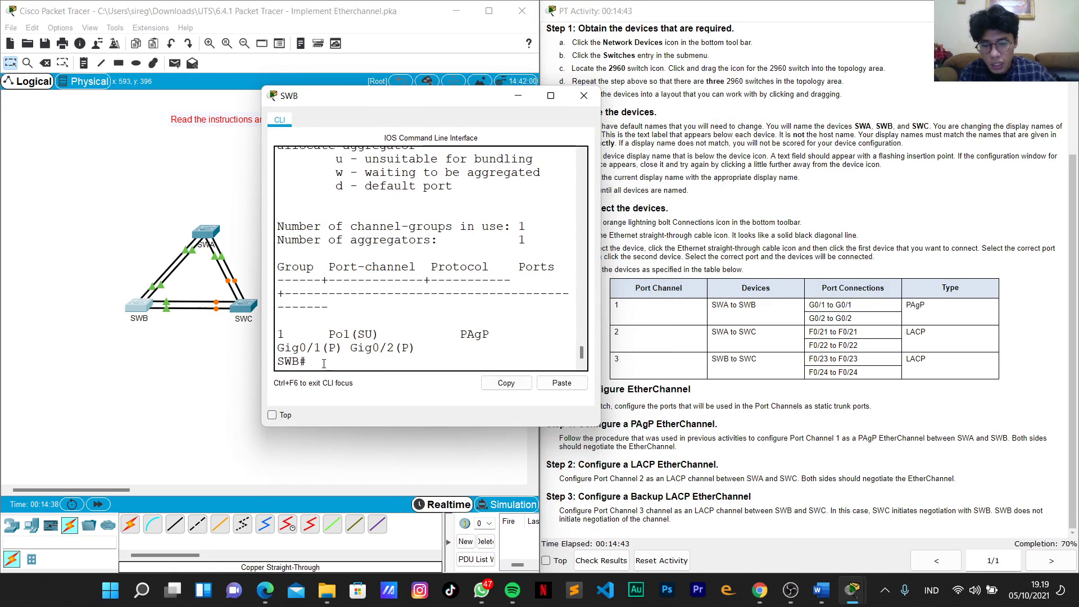
pyautogui.write('conf t')
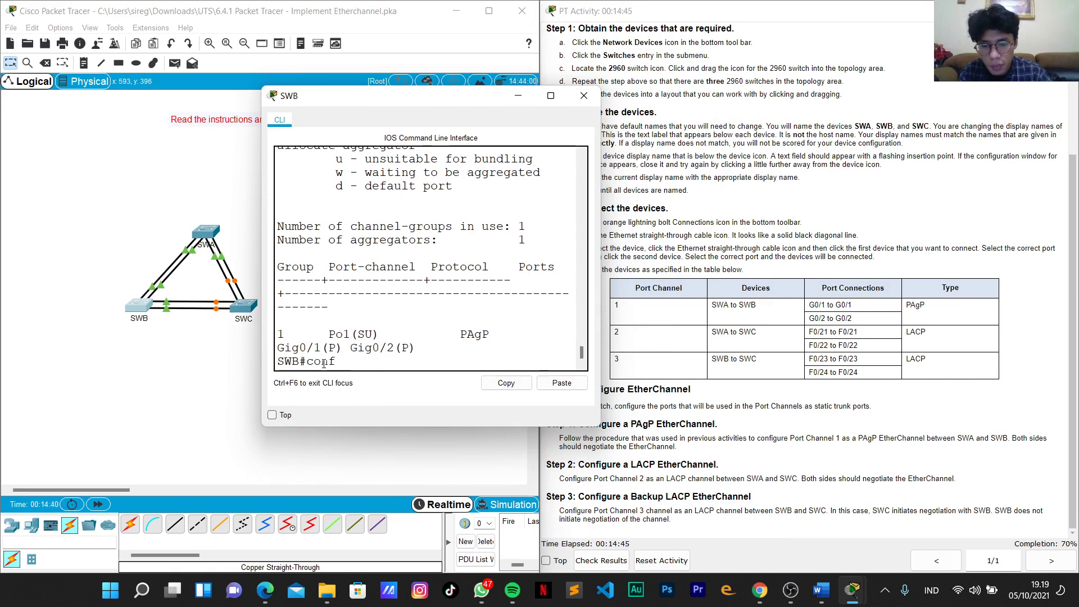
pyautogui.press('Return')
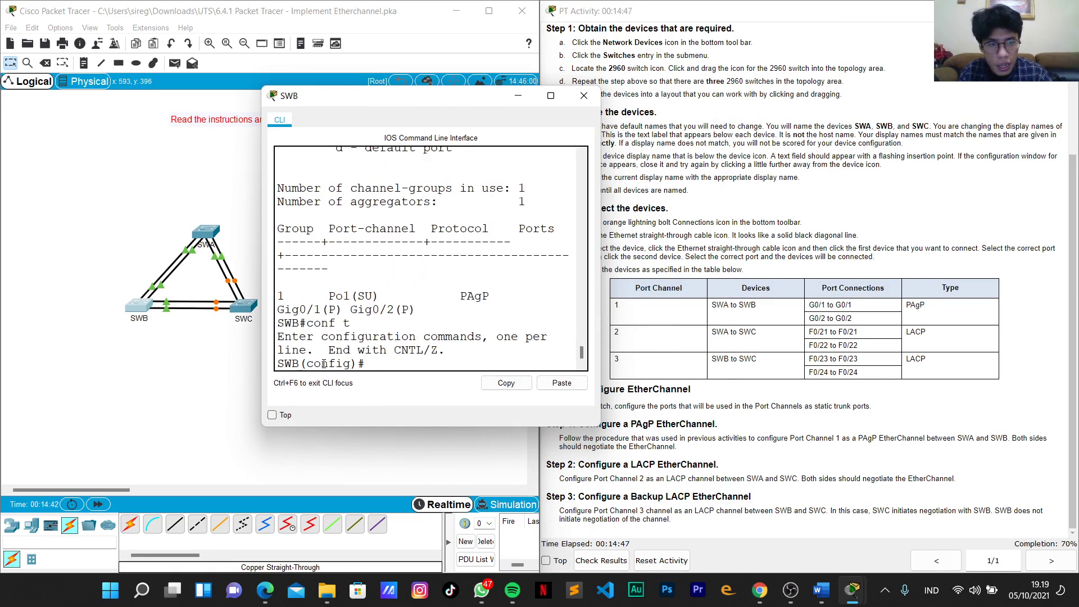
# Set SWB's f0/23-24 interface range to trunk mode with sw mode trunk, and disable the ports with shutdown.
pyautogui.write('int ')
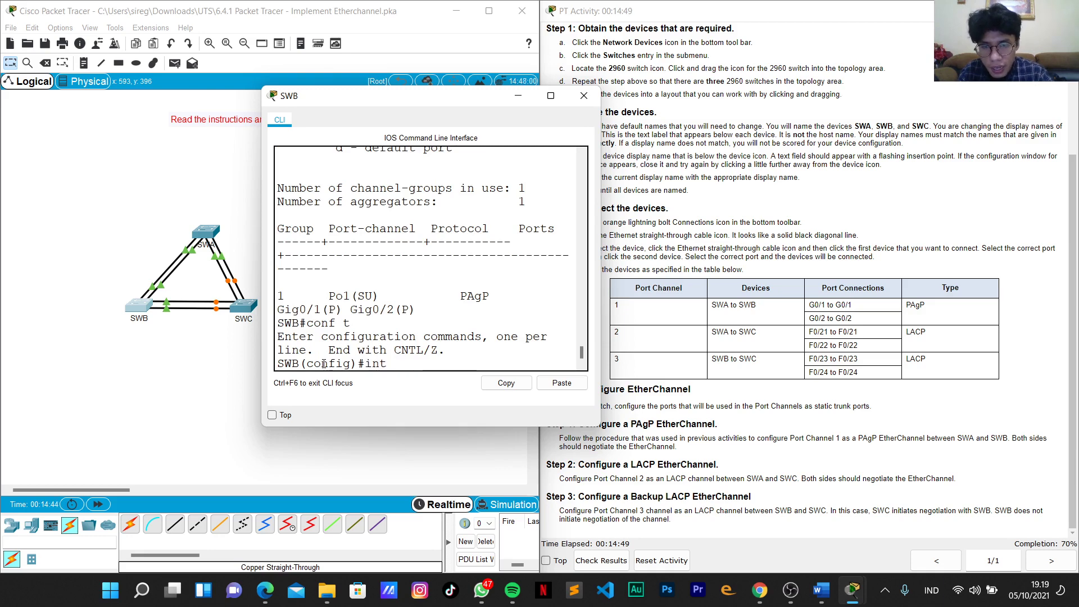
pyautogui.write('range ')
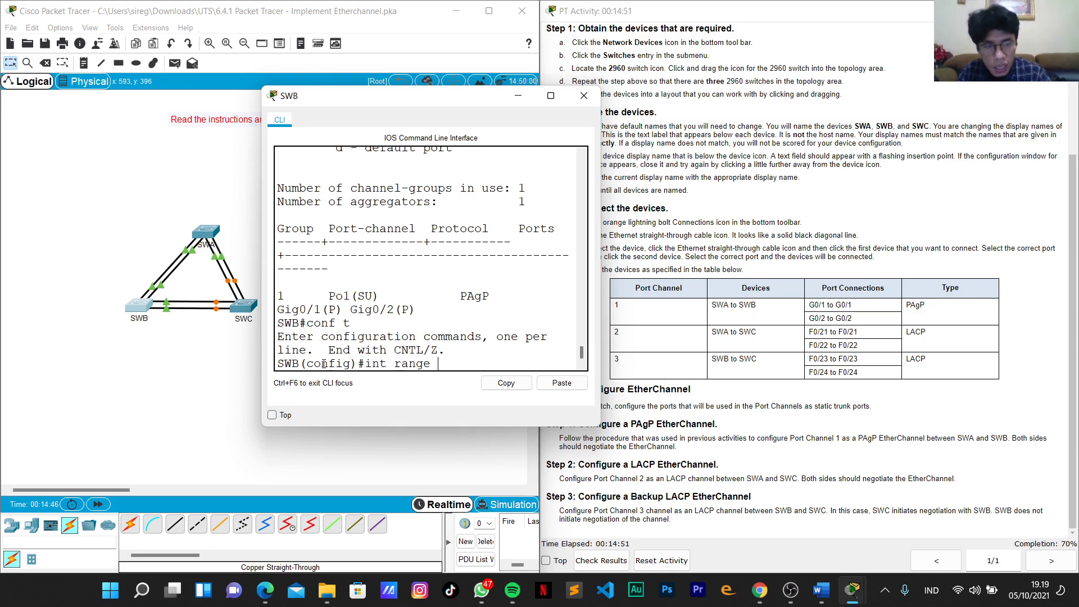
pyautogui.write('f0/')
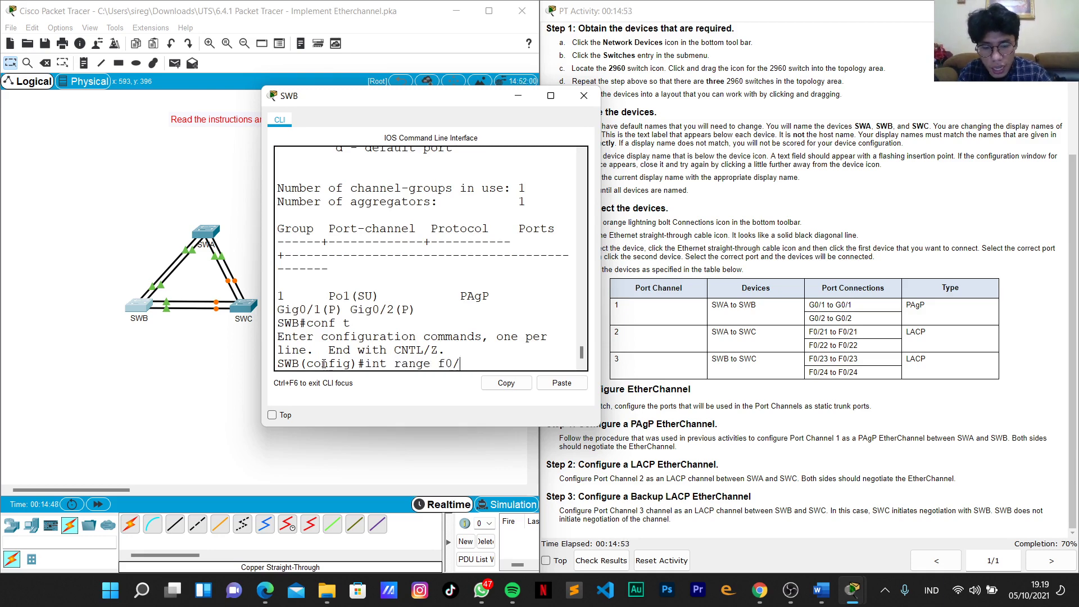
pyautogui.write('23-24')
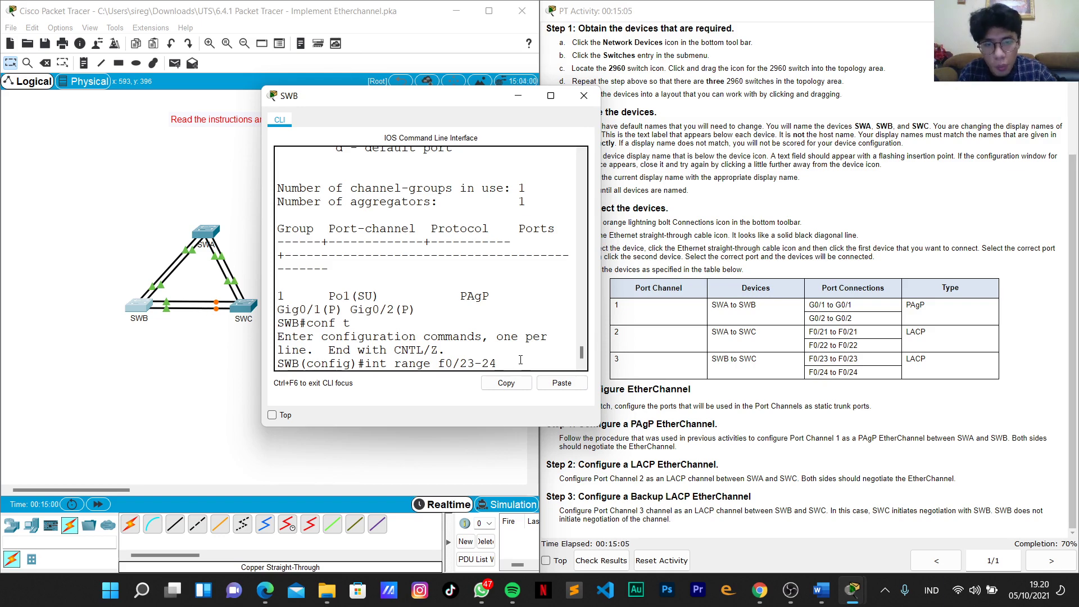
pyautogui.press('Return')
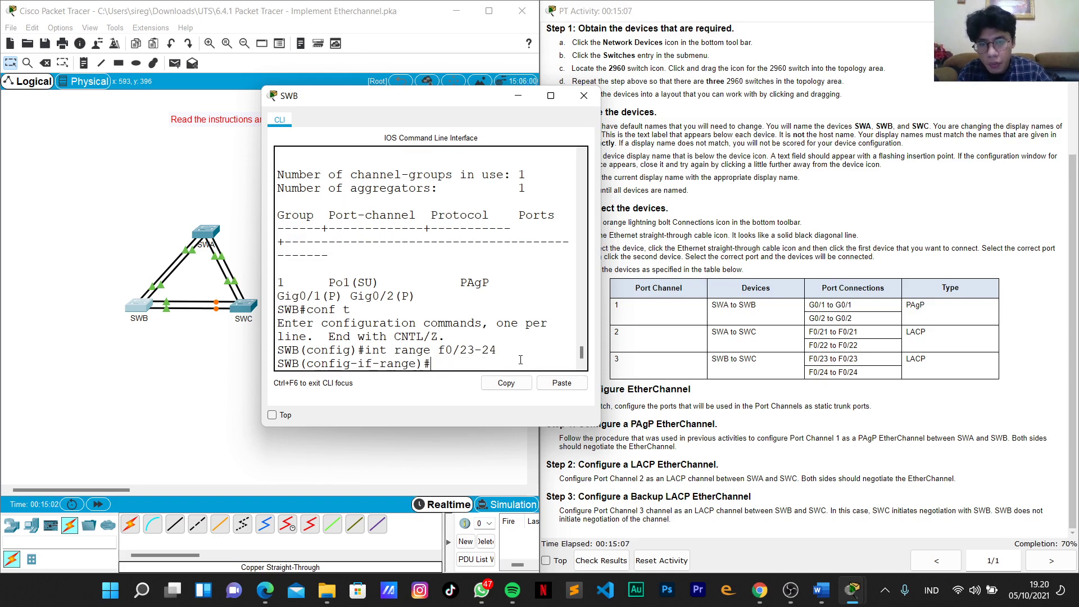
pyautogui.write('sw')
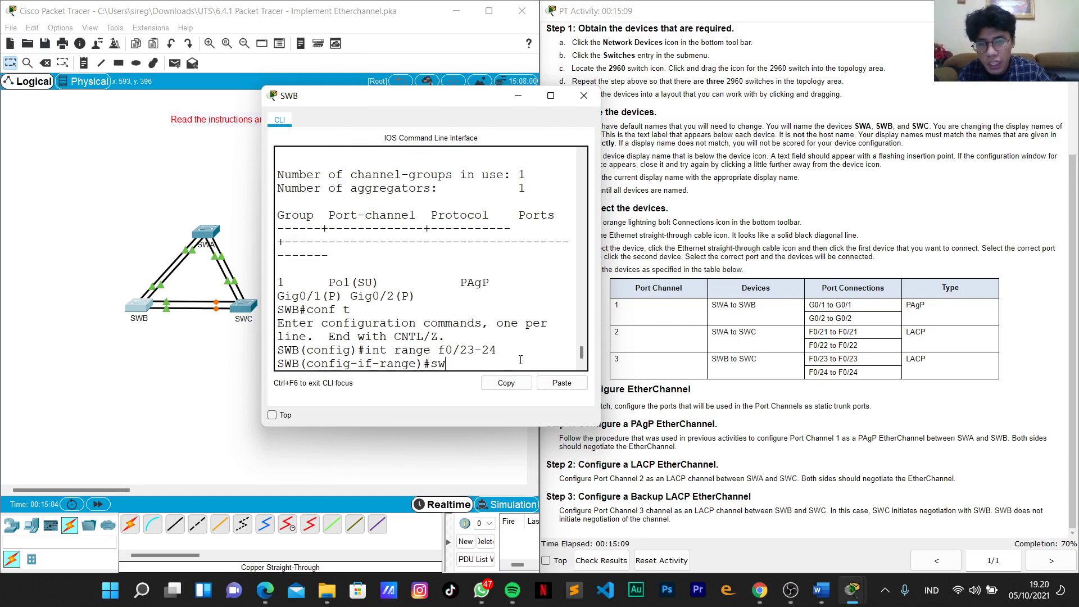
pyautogui.write(' mode trunk')
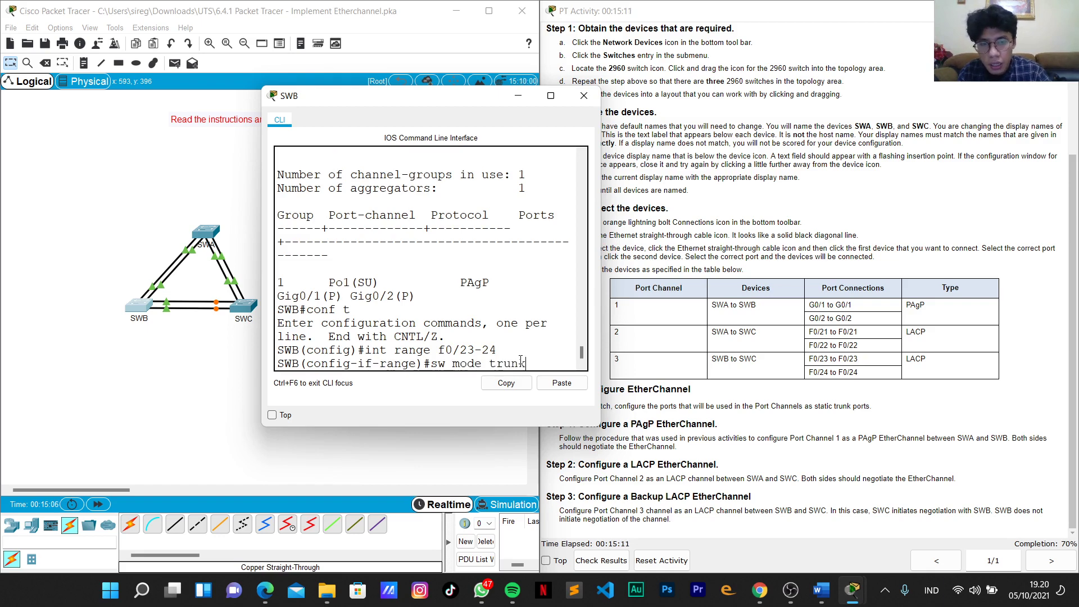
pyautogui.press('Return')
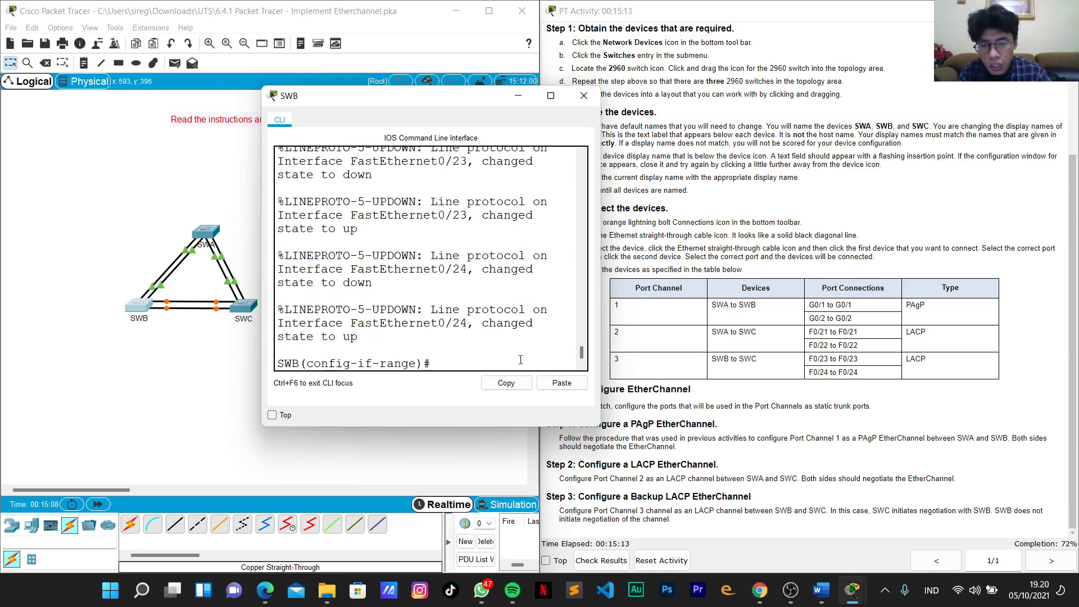
pyautogui.write('shutdown')
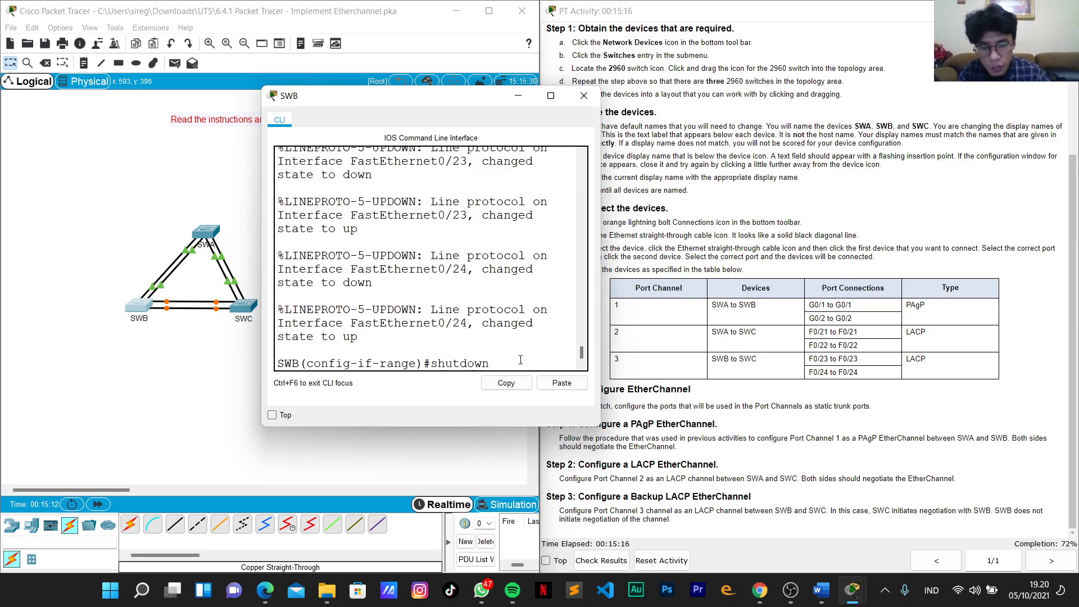
pyautogui.press('Return')
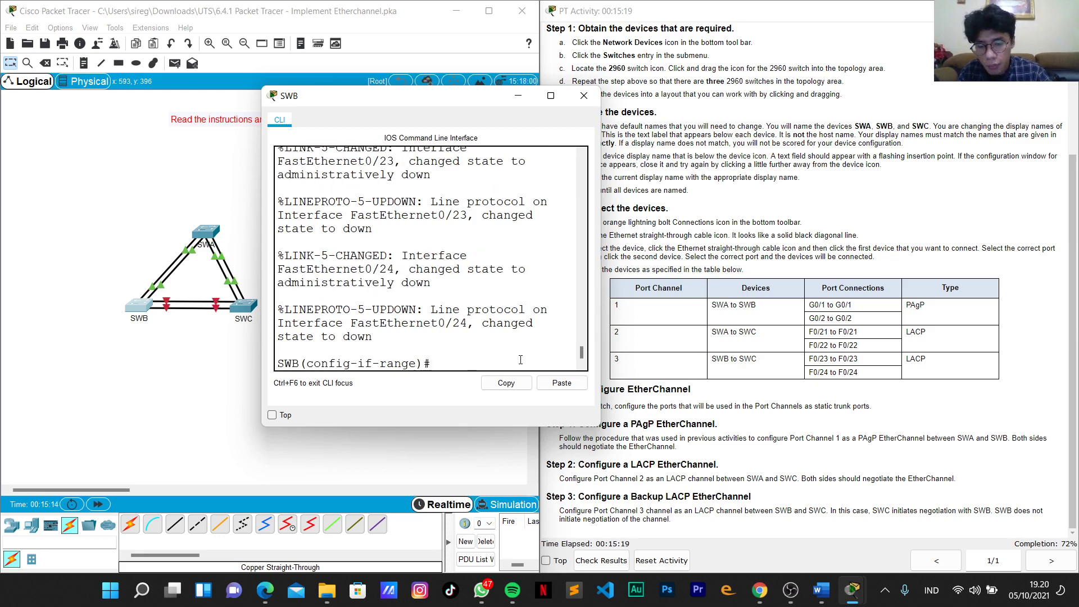
# Assign SWB's f0/23-24 interfaces to an LACP EtherChannel with channel-group 3 mode passive.
pyautogui.write('cham')
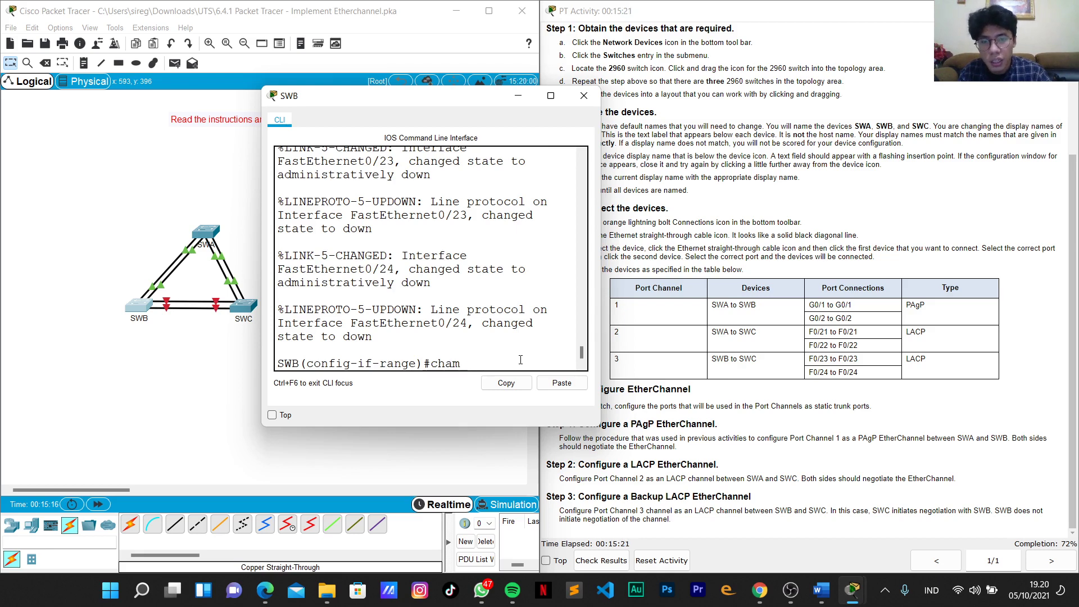
pyautogui.press('BackSpace')
pyautogui.write('nnel-grou')
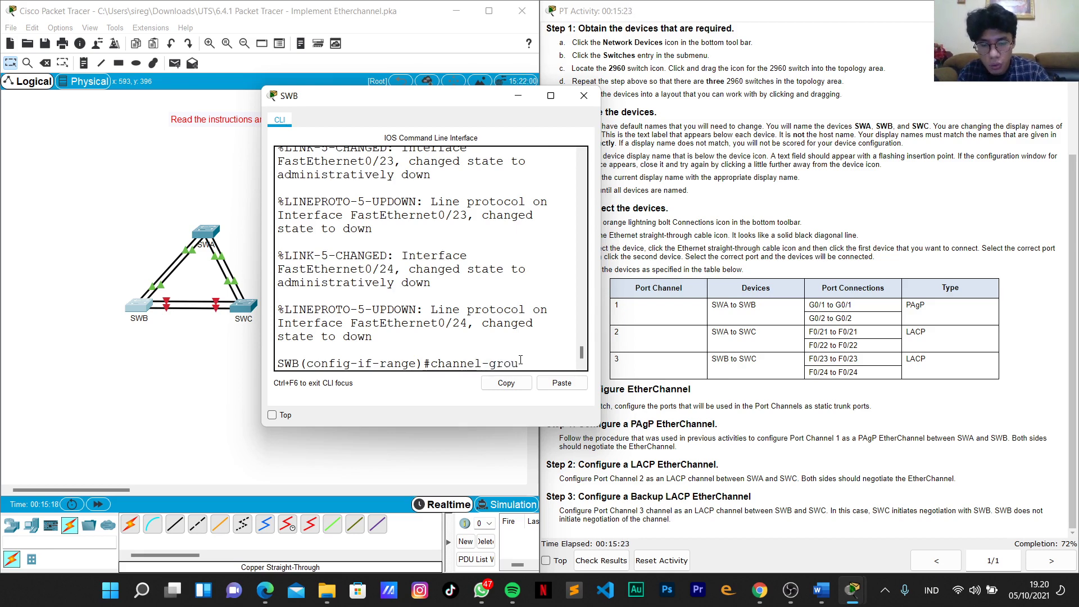
pyautogui.write('p')
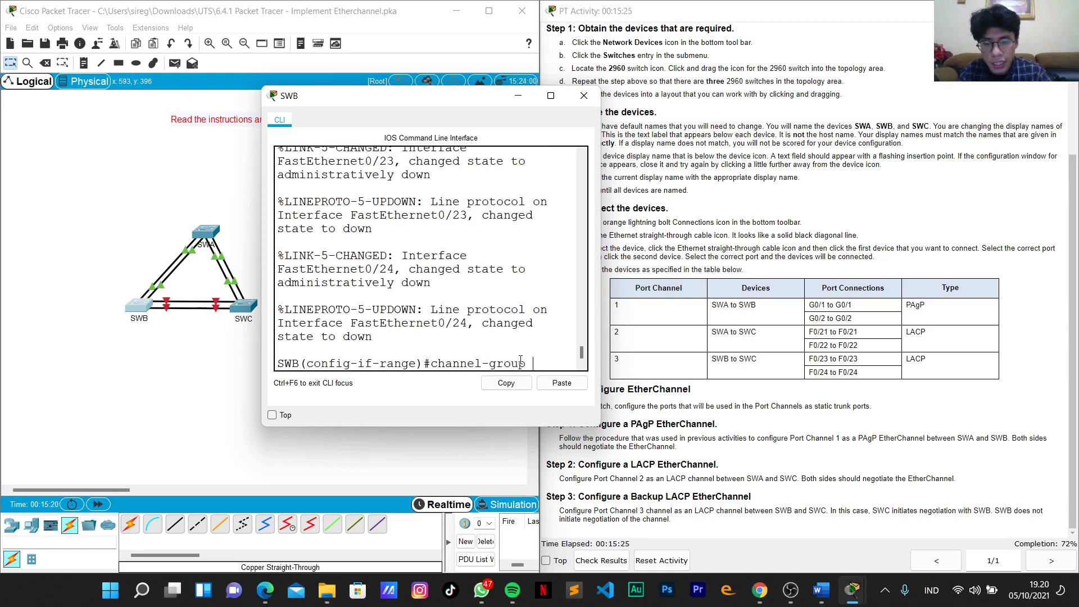
pyautogui.write(' 3 mode passive')
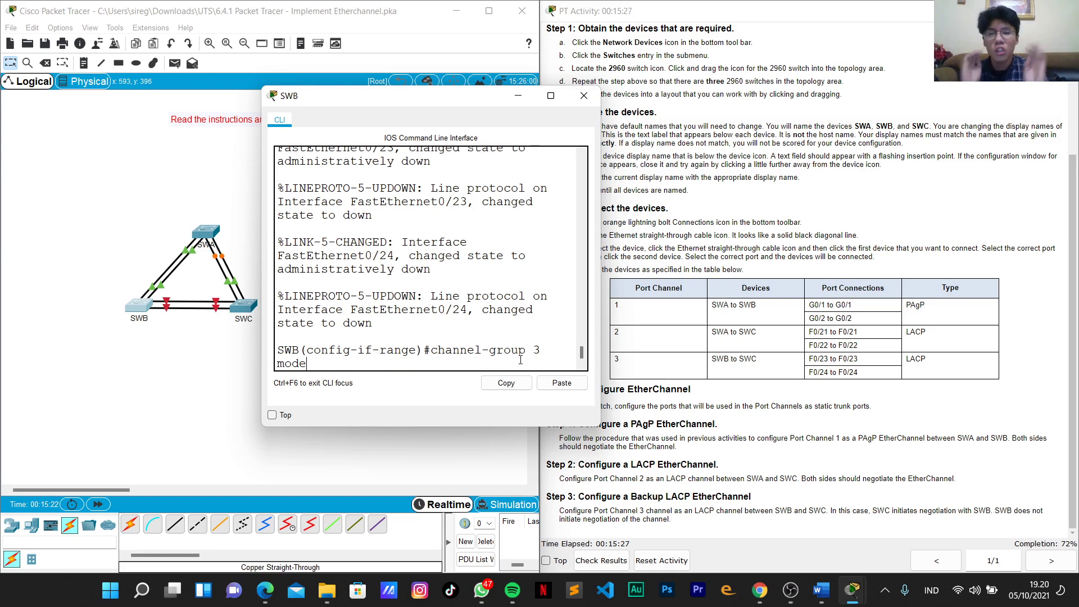
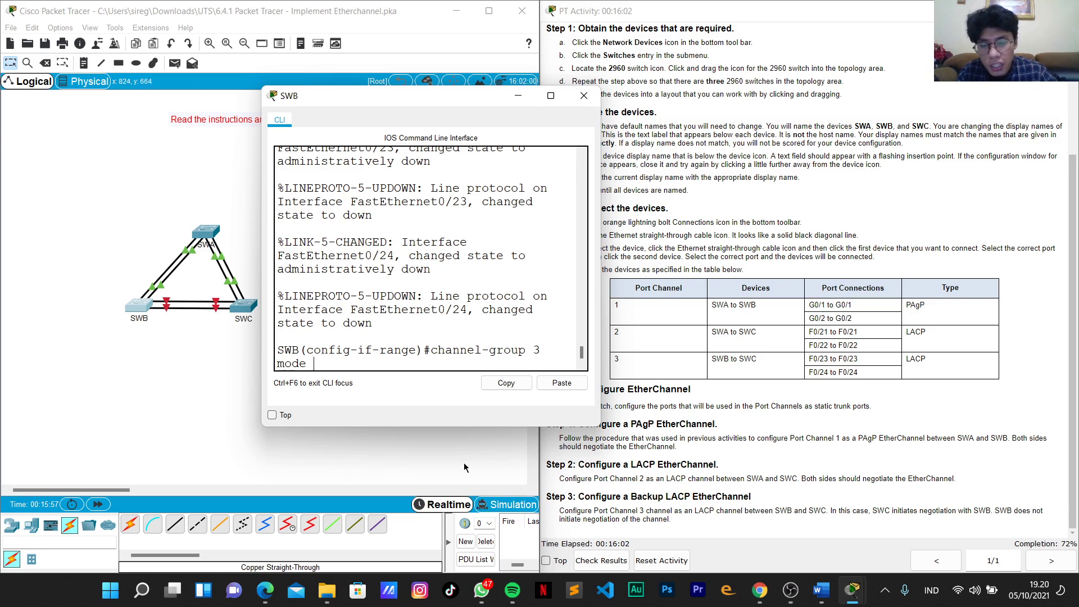
pyautogui.write('pass')
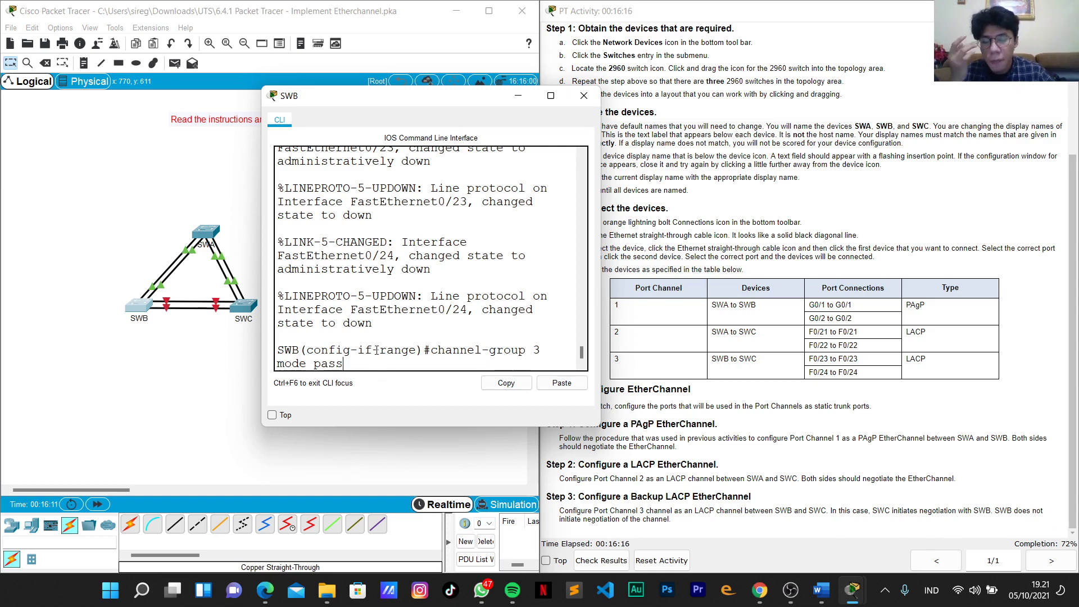
pyautogui.write('ive')
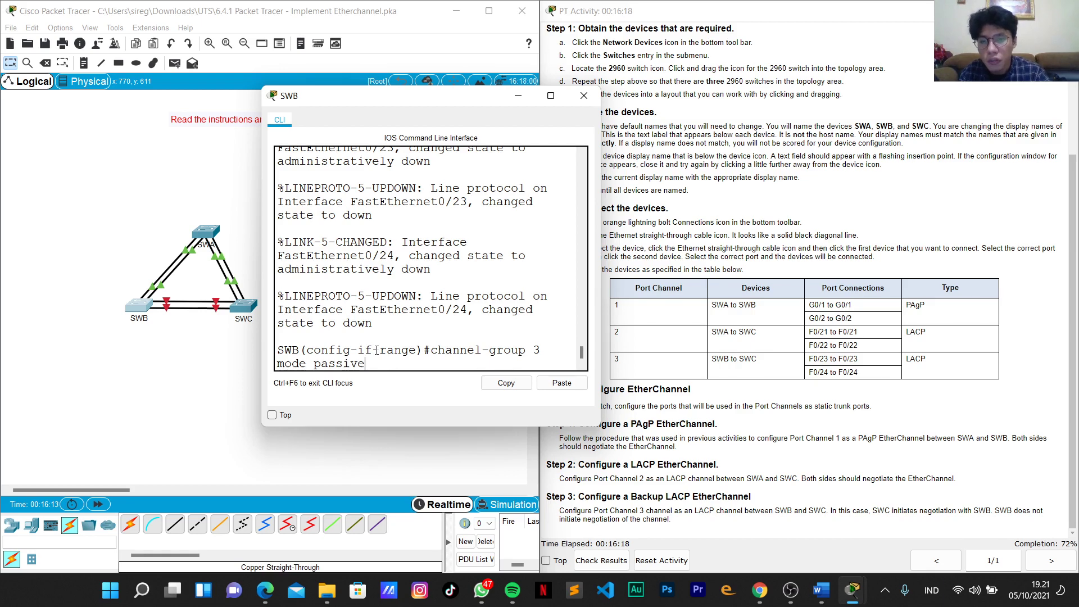
pyautogui.press('Return')
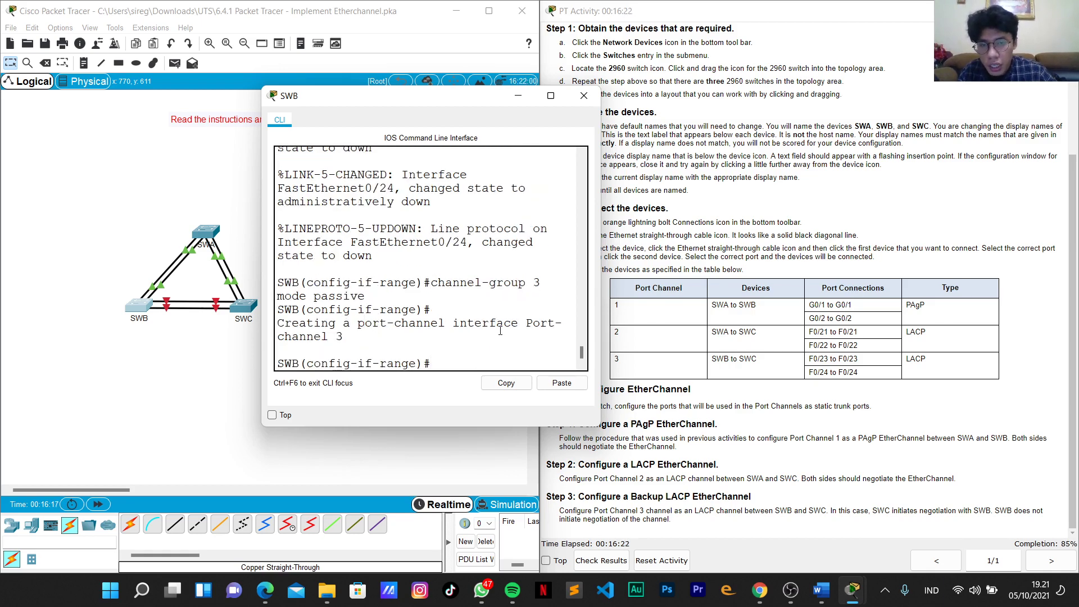
# Re-enable SWB's f0/23-24 interfaces with no shut, and exit to global configuration mode.
pyautogui.write('no shut')
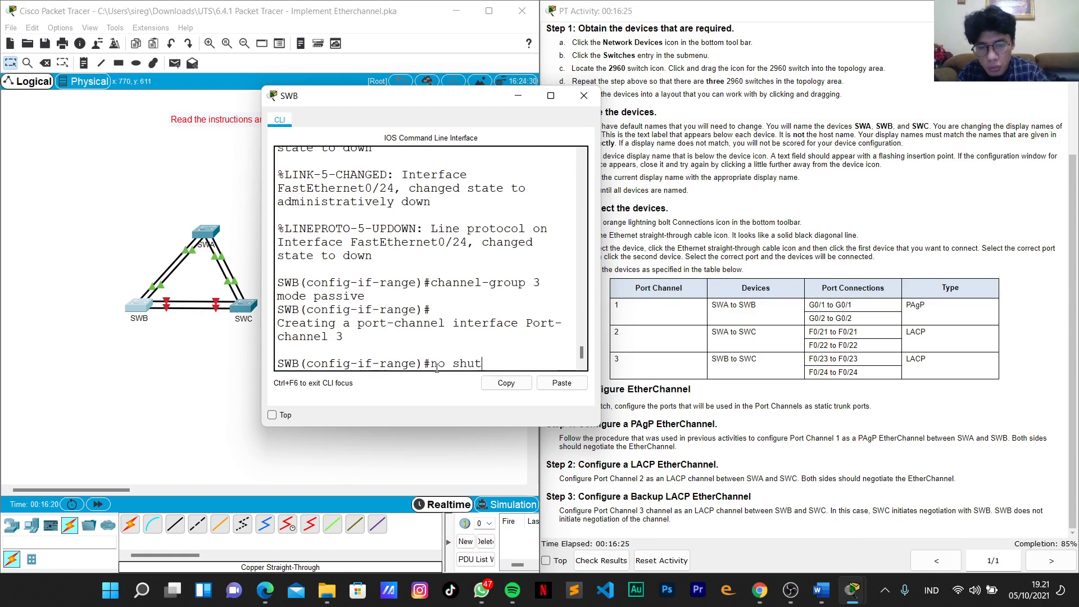
pyautogui.press('Return')
pyautogui.write('exit')
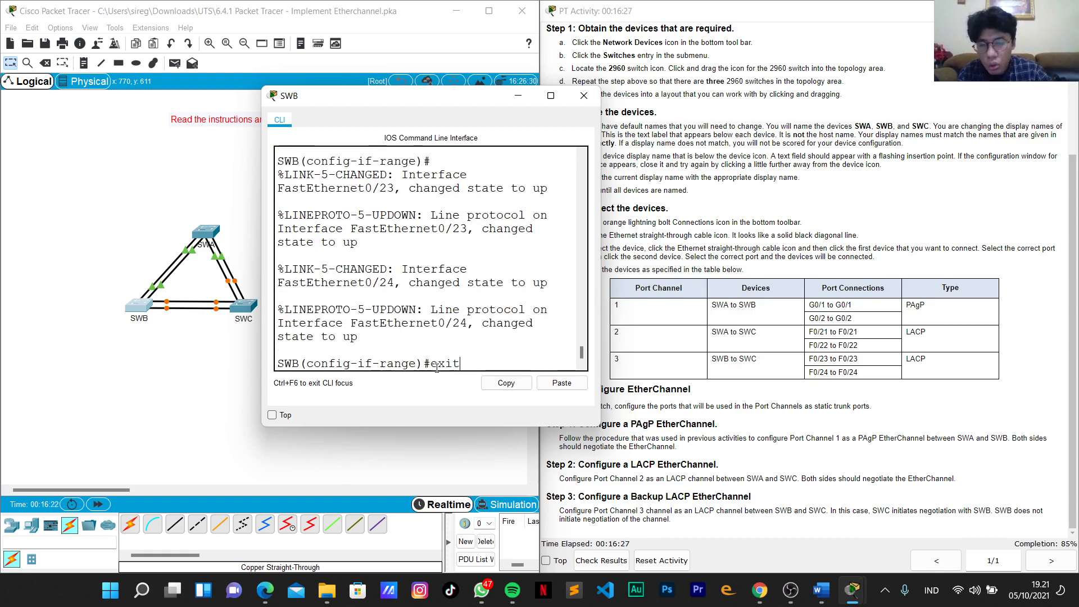
pyautogui.press('Return')
# Set SWB's port-channel 3 interface to trunk mode with sw mode trunk, exit interface configuration, and close SWB.
pyautogui.write('int')
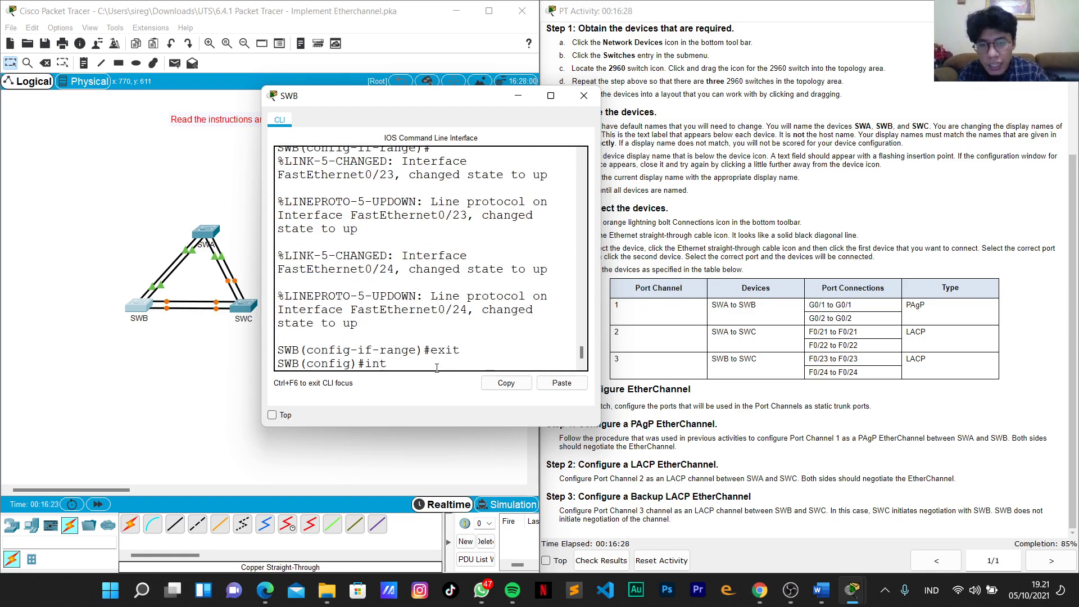
pyautogui.write(' poer')
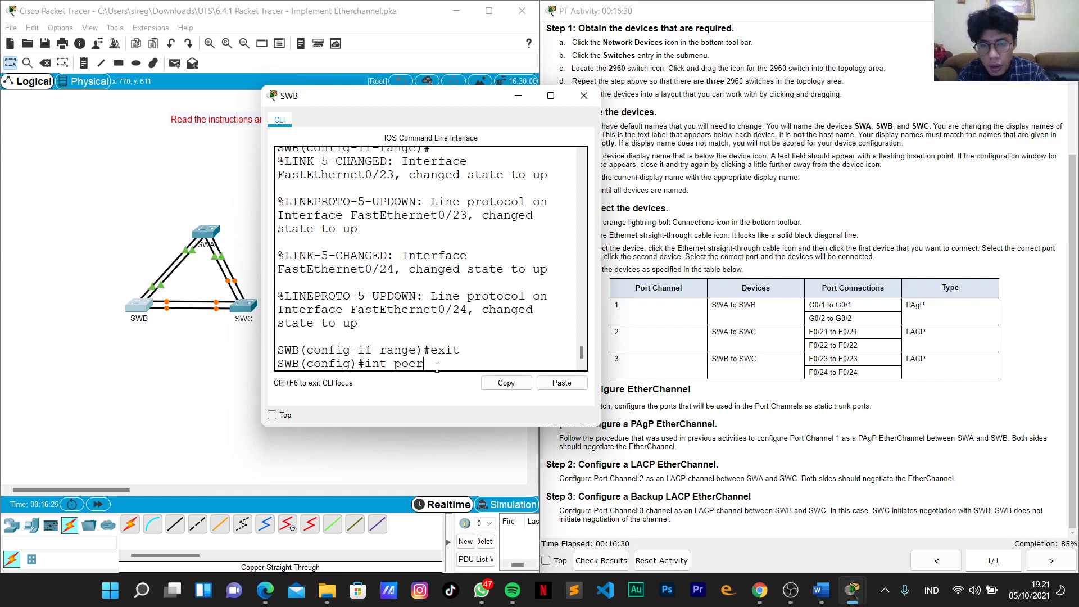
pyautogui.press('BackSpace')
pyautogui.press('BackSpace')
pyautogui.write('r')
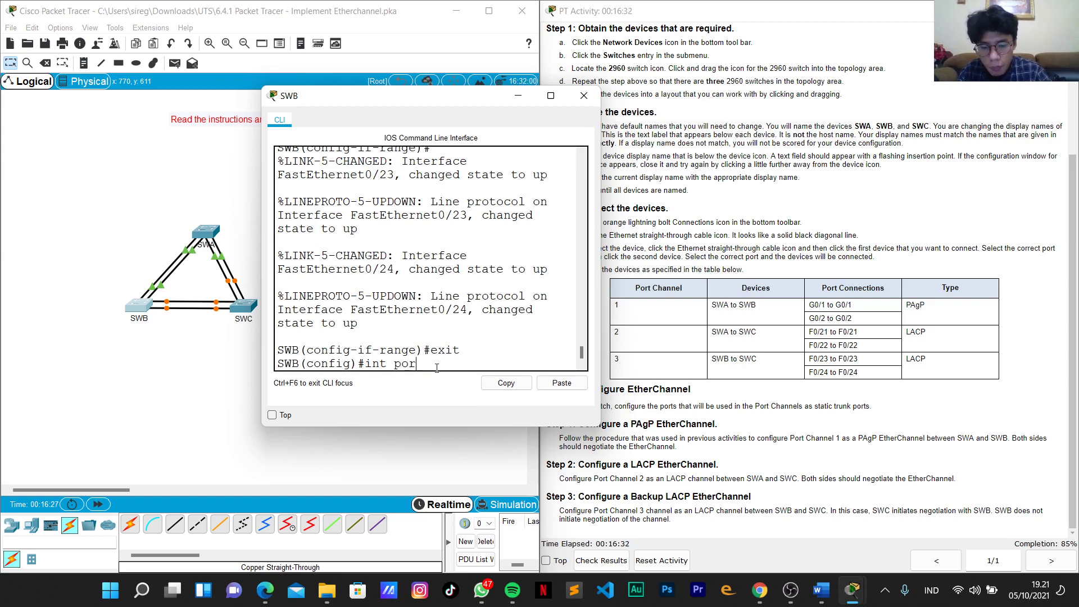
pyautogui.write('t-cha')
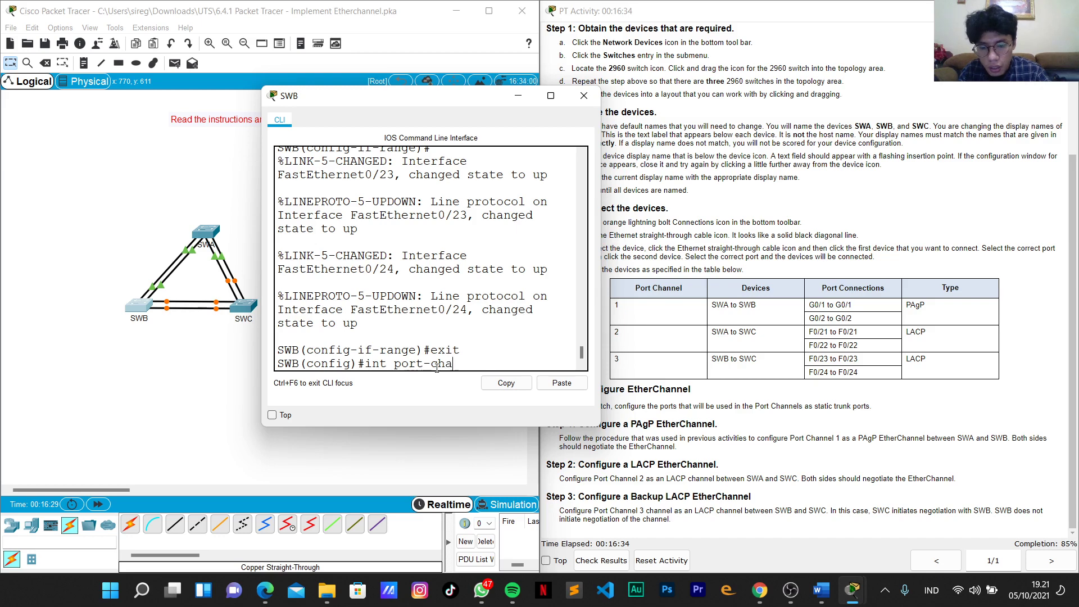
pyautogui.write('nnel 3')
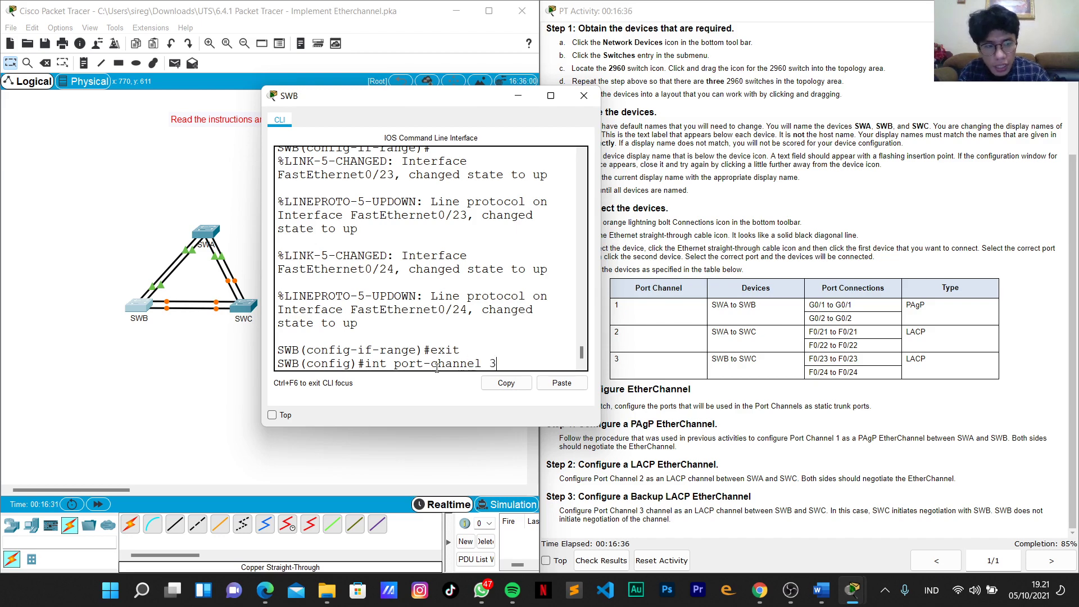
pyautogui.press('Return')
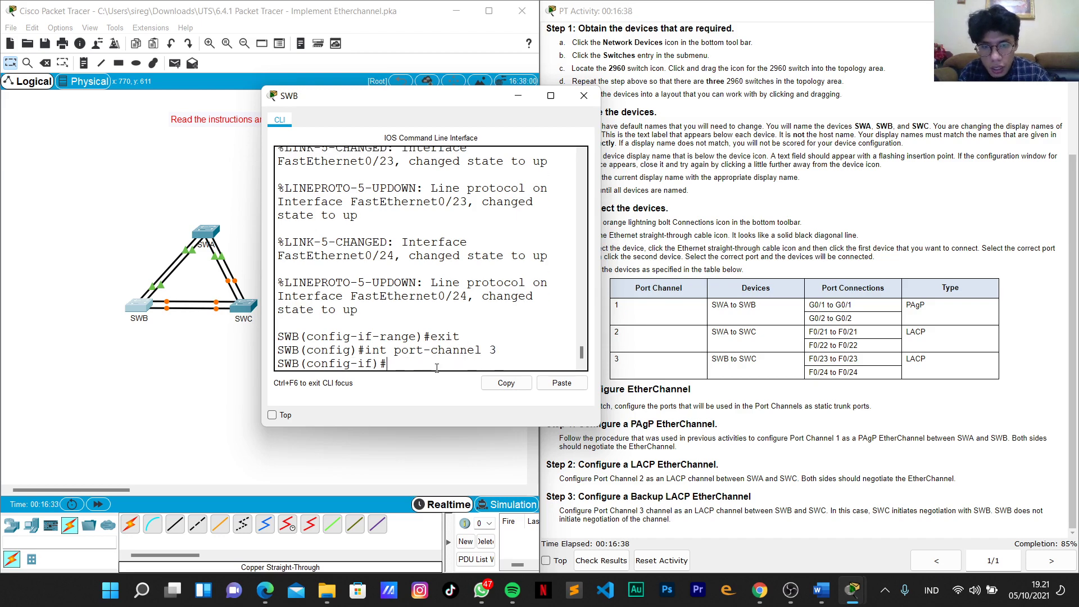
pyautogui.write('sw mode')
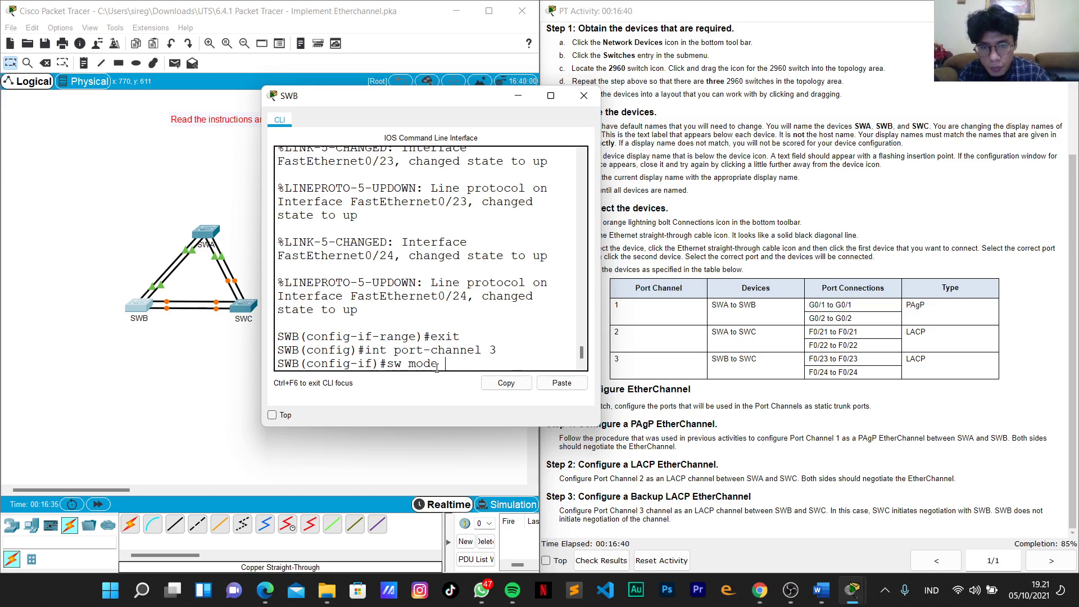
pyautogui.write(' trunk')
pyautogui.press('Return')
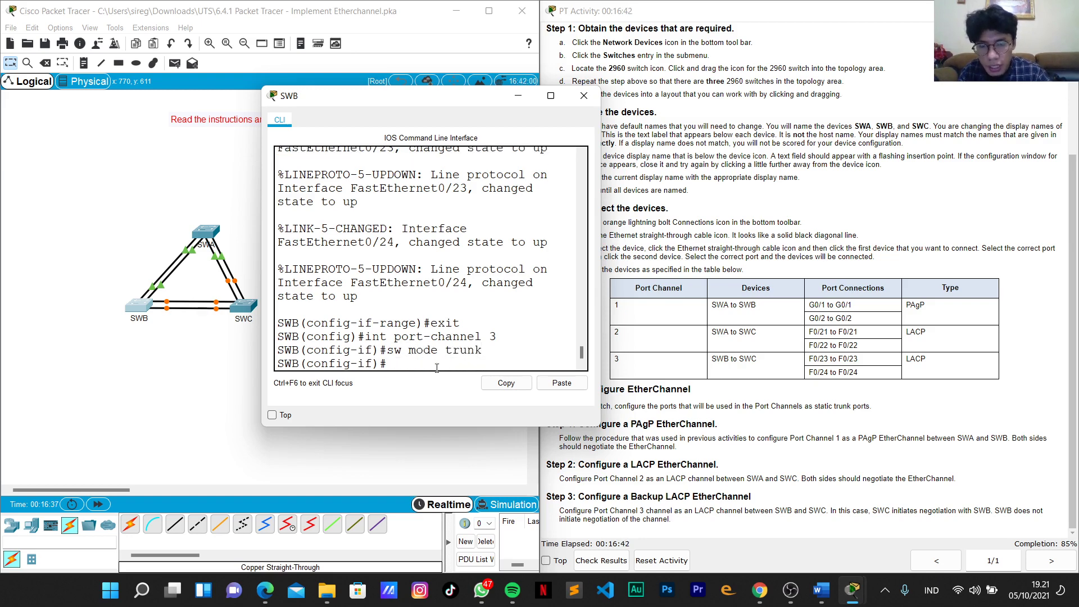
pyautogui.write('exit')
pyautogui.press('Return')
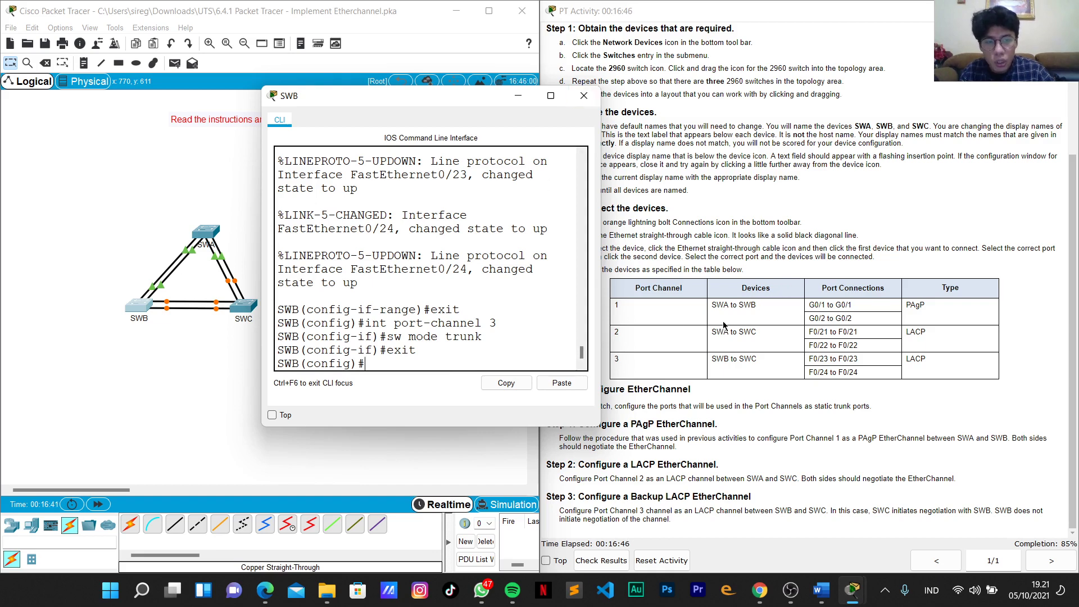
pyautogui.click(583, 97)
# Open SWC's command line and enter interface range configuration for its links to SWB with int range f0/23-24.
pyautogui.click(243, 306)
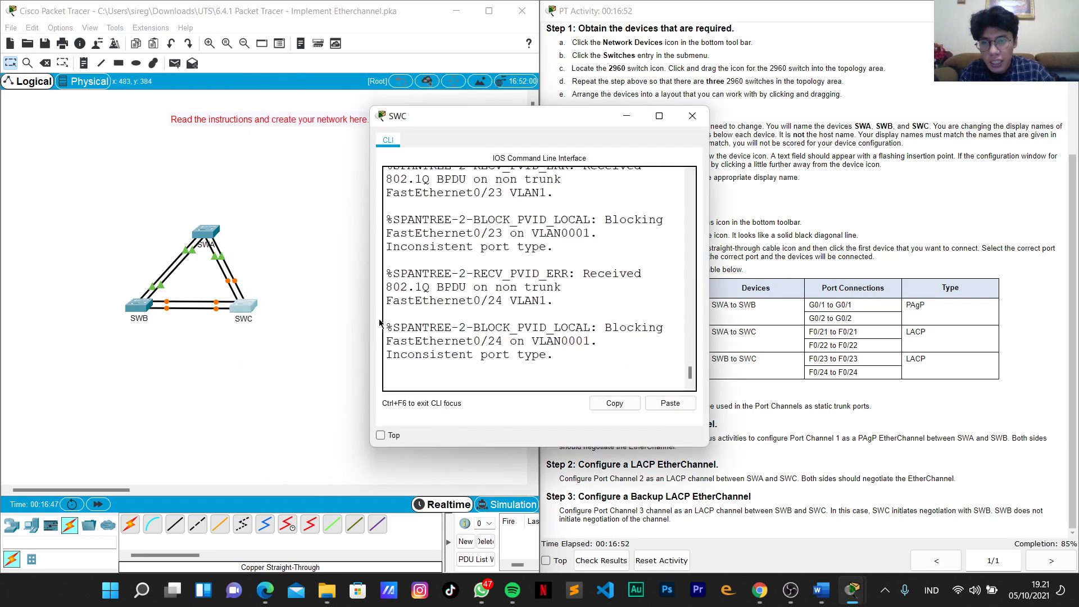
pyautogui.press('Return')
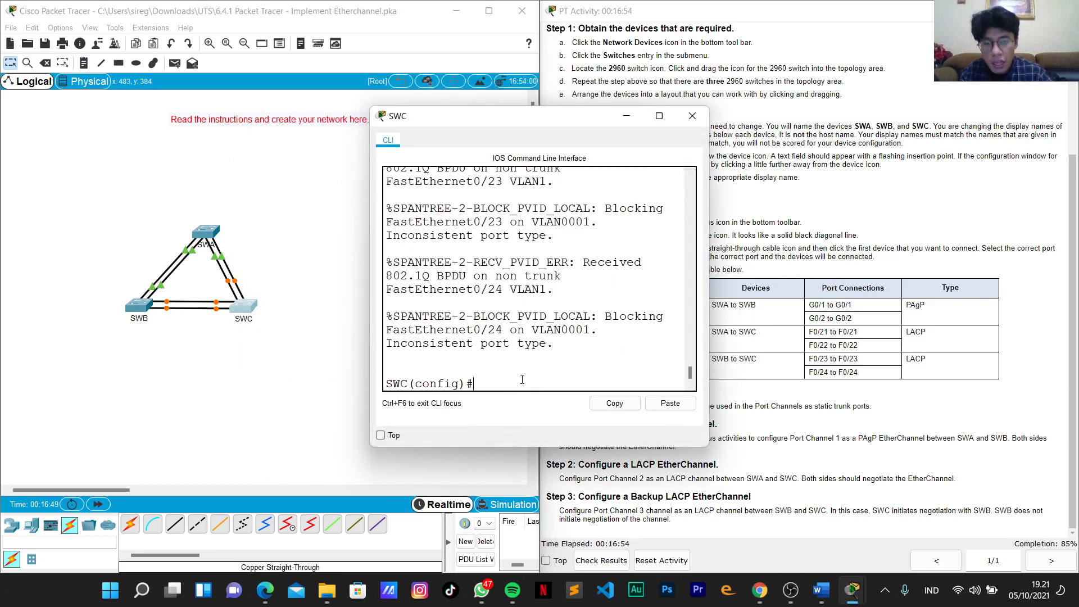
pyautogui.moveTo(536, 121); pyautogui.dragTo(490, 113)
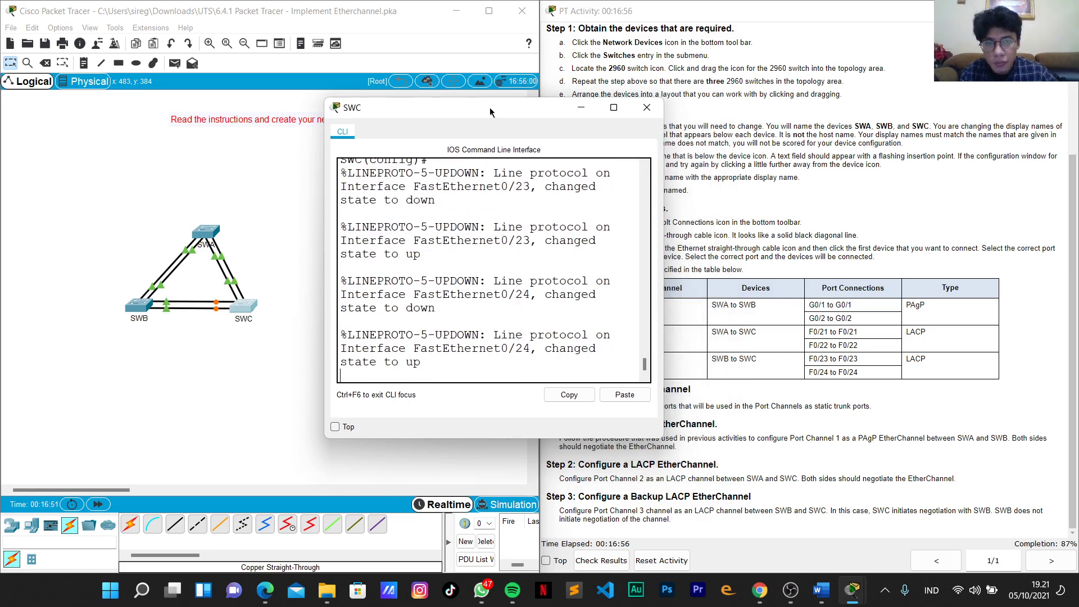
pyautogui.press('Return')
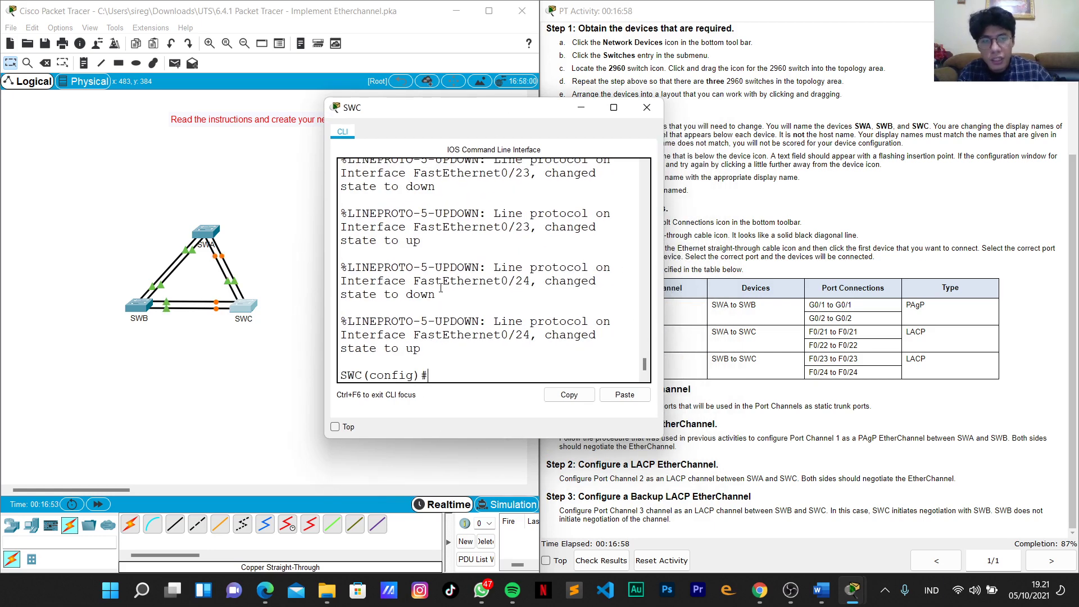
pyautogui.moveTo(467, 115); pyautogui.dragTo(444, 112)
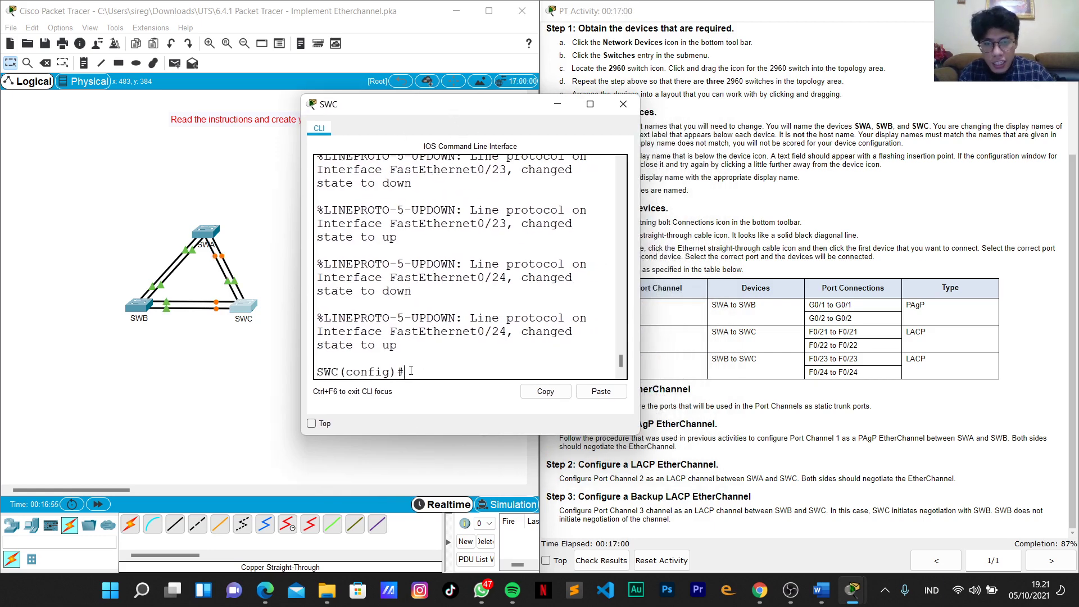
pyautogui.write('int')
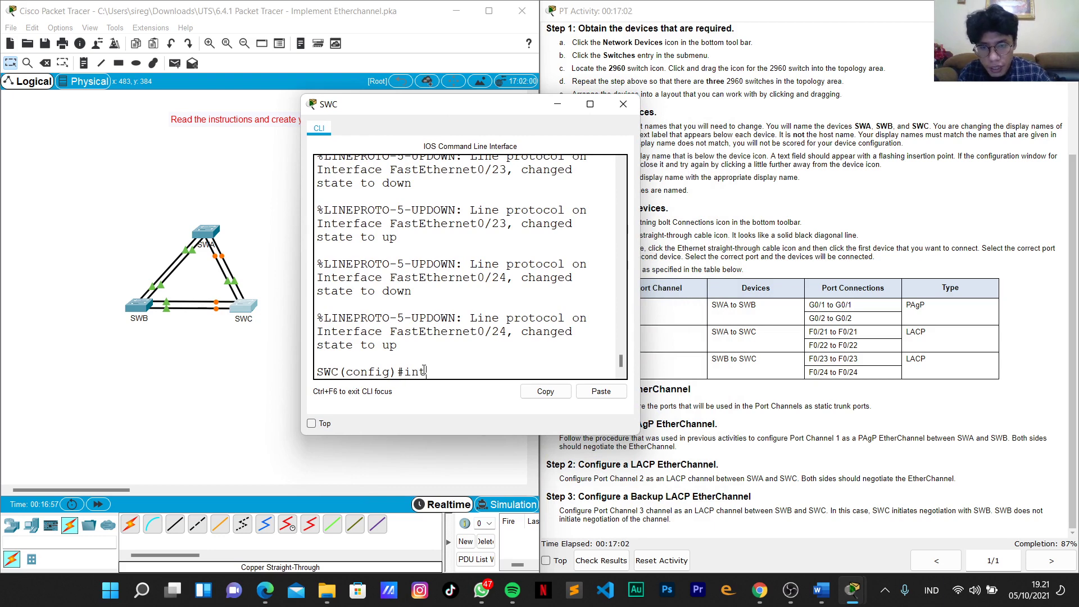
pyautogui.write(' ran')
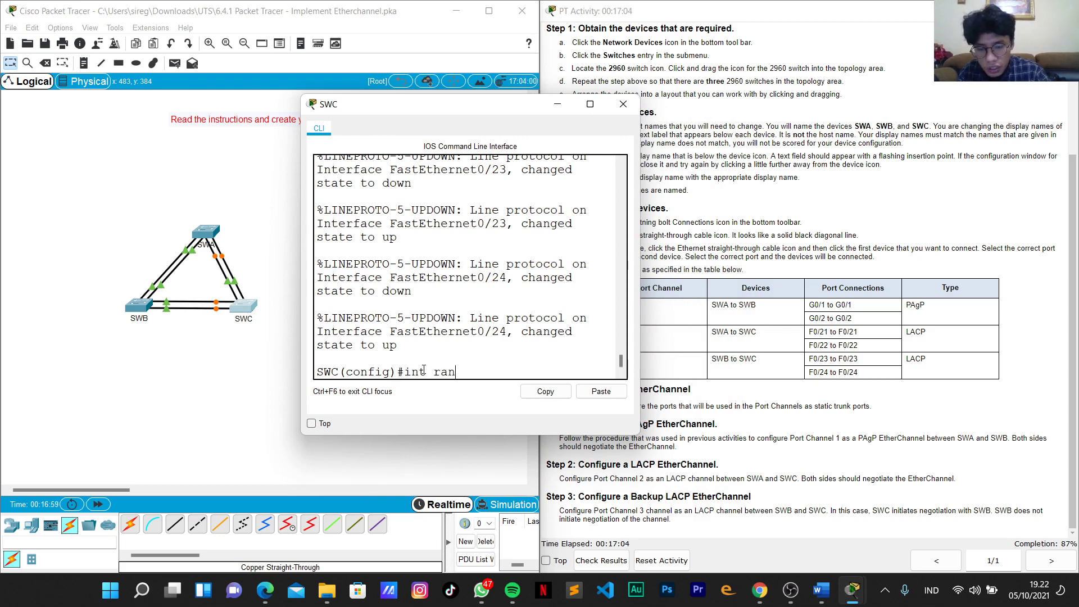
pyautogui.write('ge f')
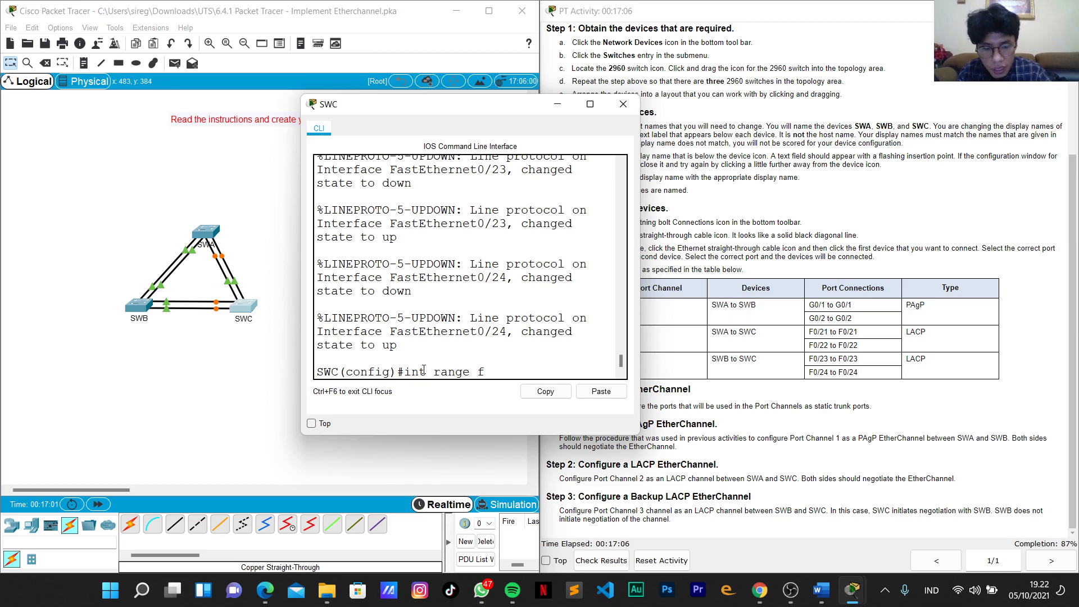
pyautogui.write('0/2')
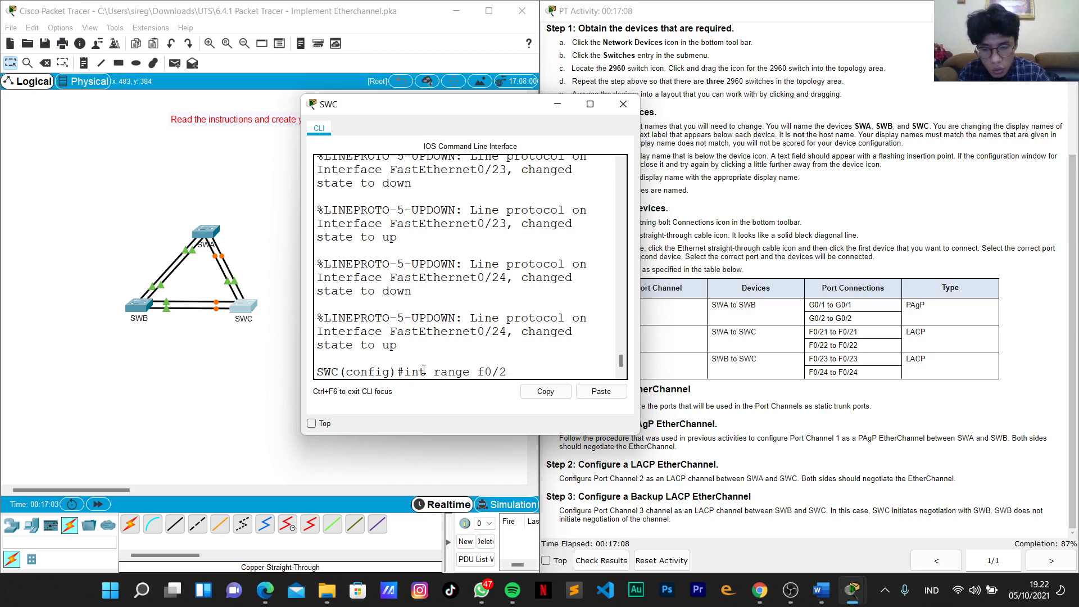
pyautogui.write('3-24')
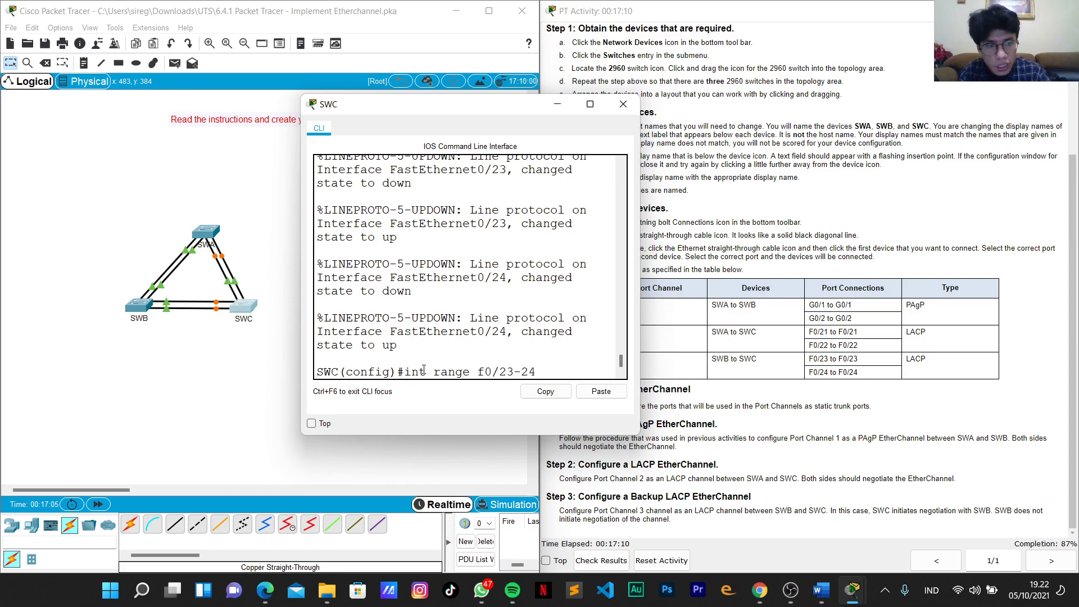
pyautogui.press('Return')
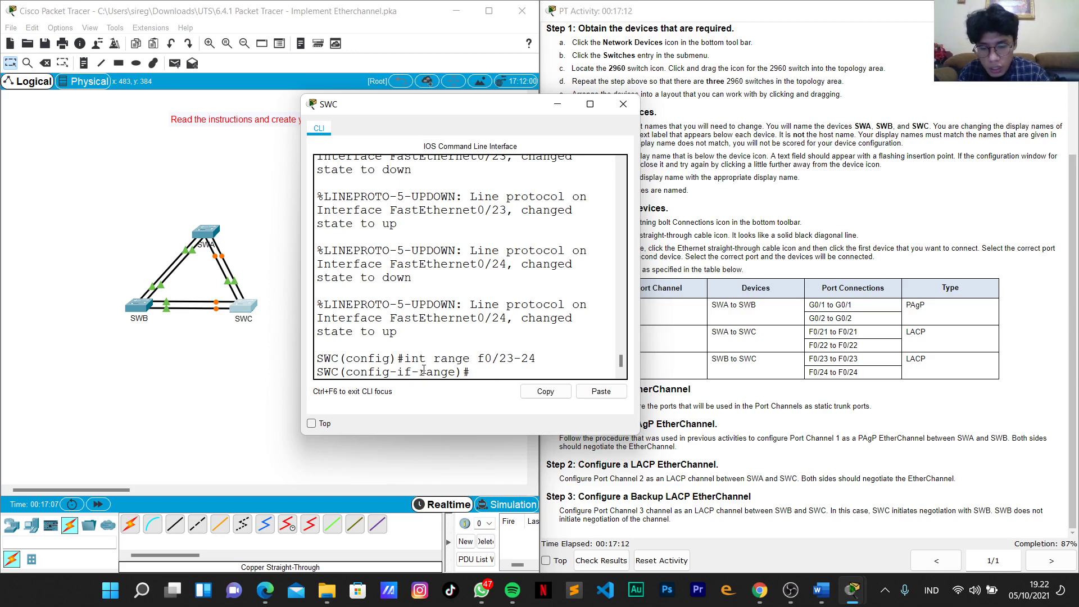
# Set SWC's f0/23-24 interface range to trunk mode with sw mode trunk, and disable the ports with shutdown.
pyautogui.write('sw mode')
pyautogui.write('t')
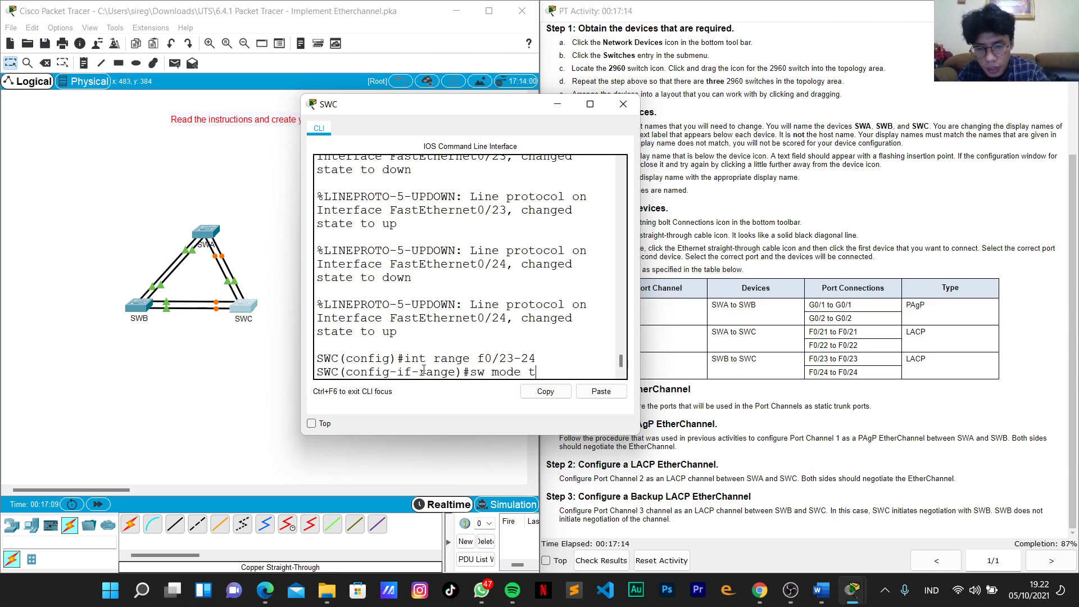
pyautogui.write('runk')
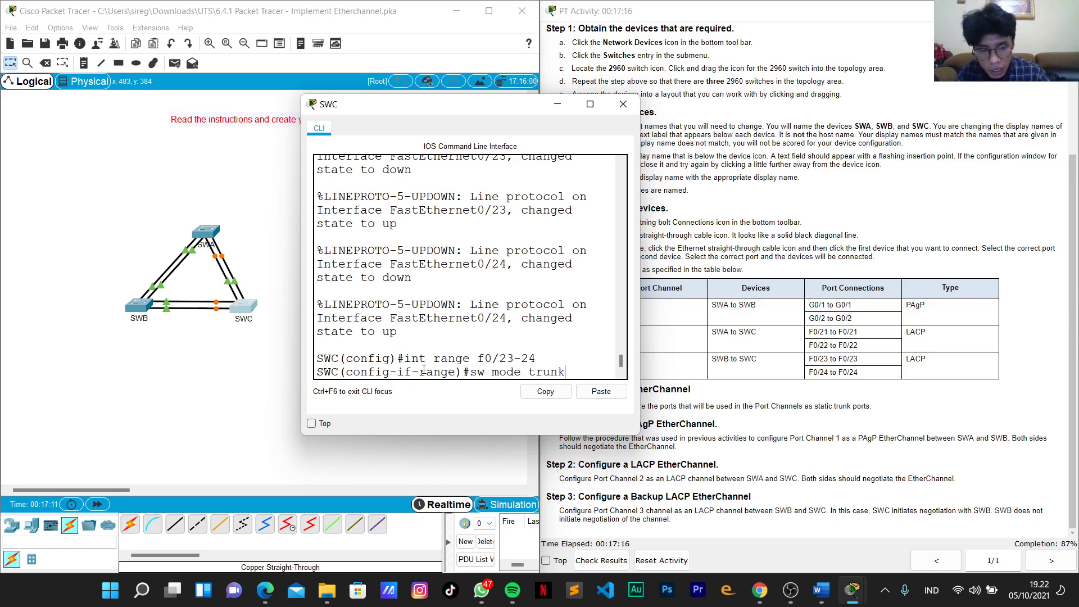
pyautogui.press('Return')
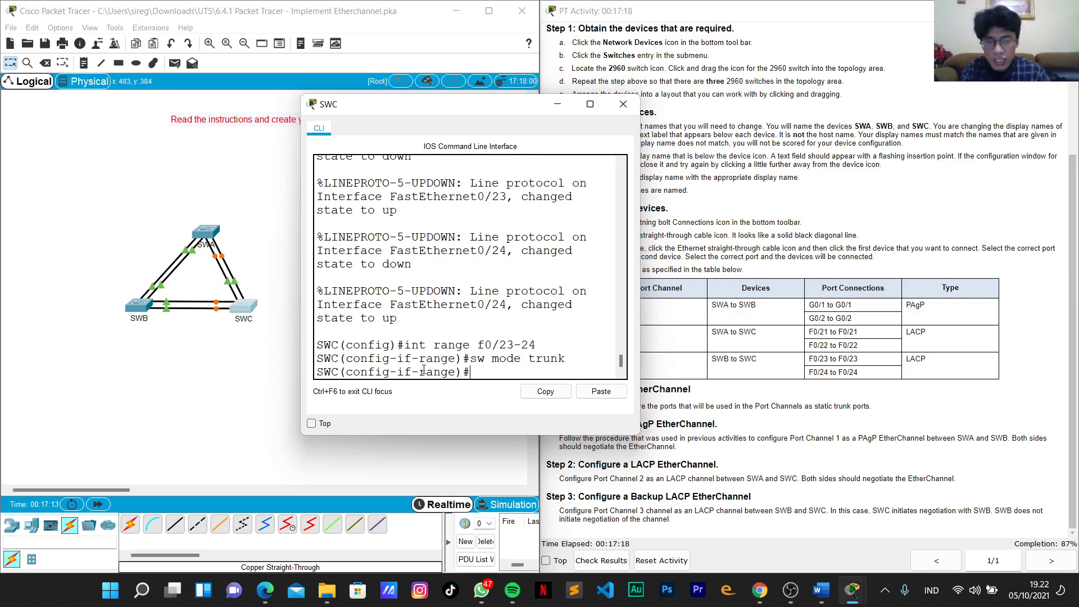
pyautogui.write('shutdown')
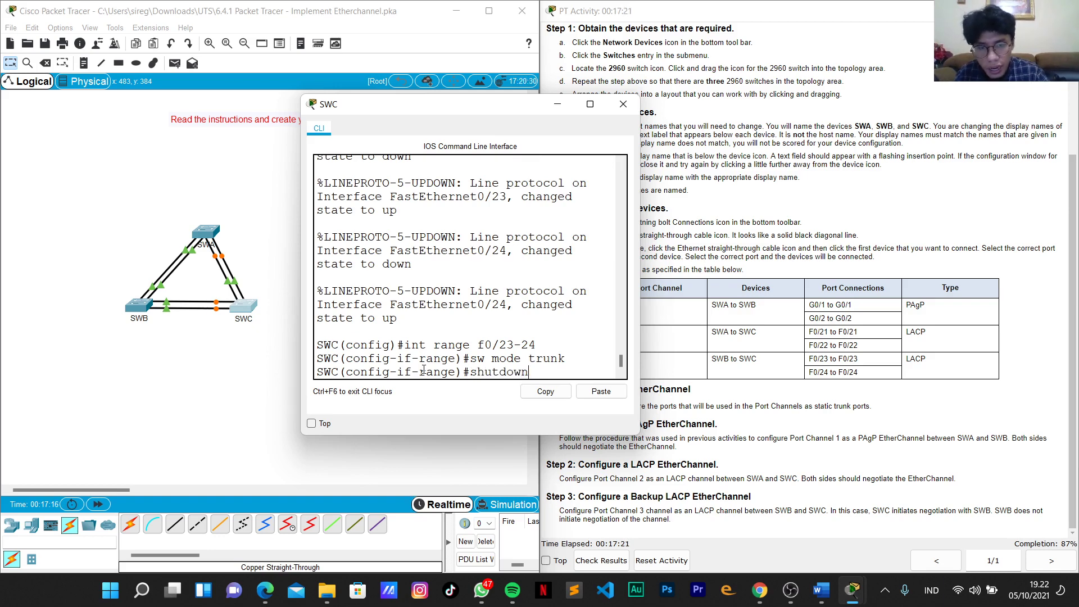
pyautogui.press('Return')
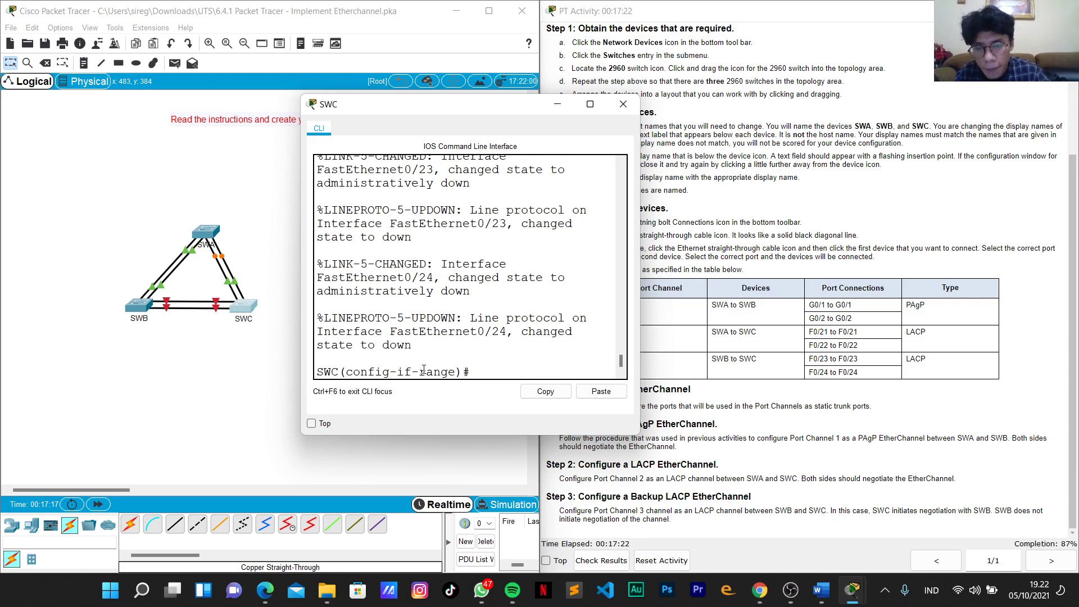
# Assign SWC's f0/23-24 interfaces to an LACP EtherChannel with channel-group 3 mode active.
pyautogui.write('ch')
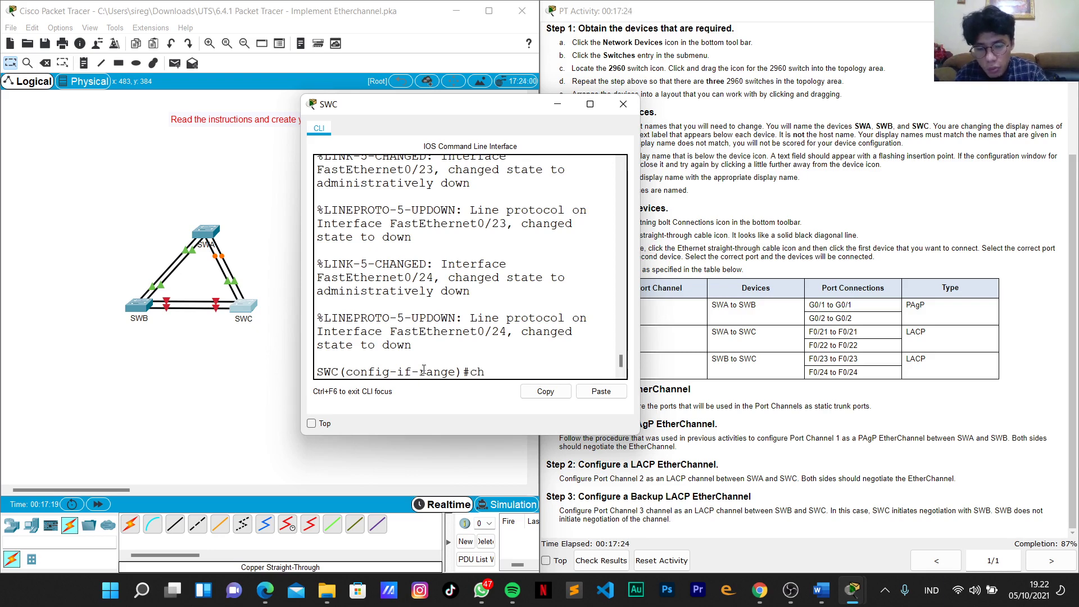
pyautogui.write('annel-gr')
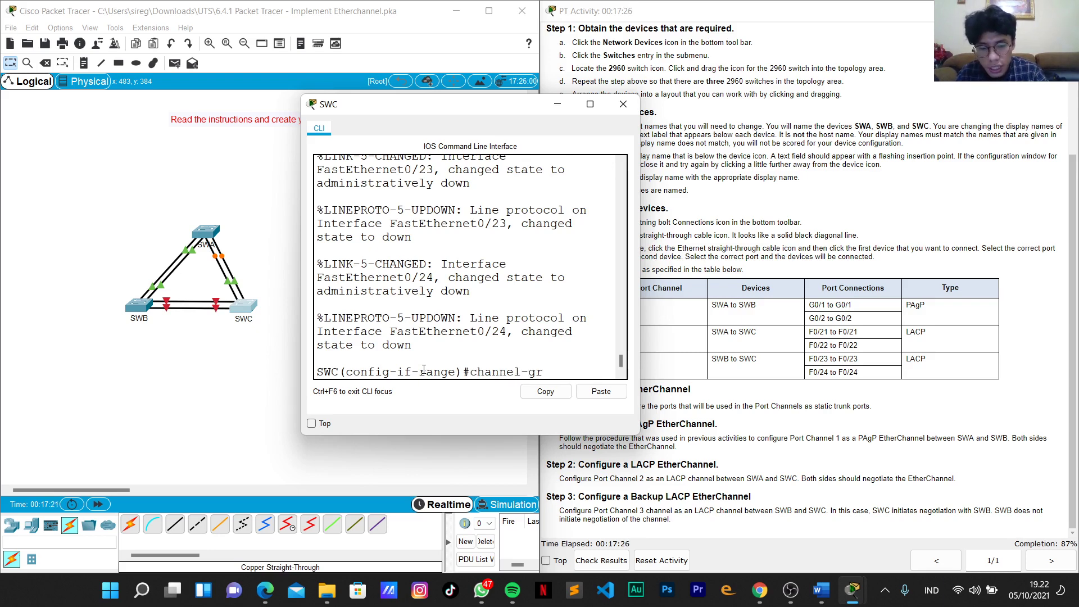
pyautogui.write('oup 3 mode')
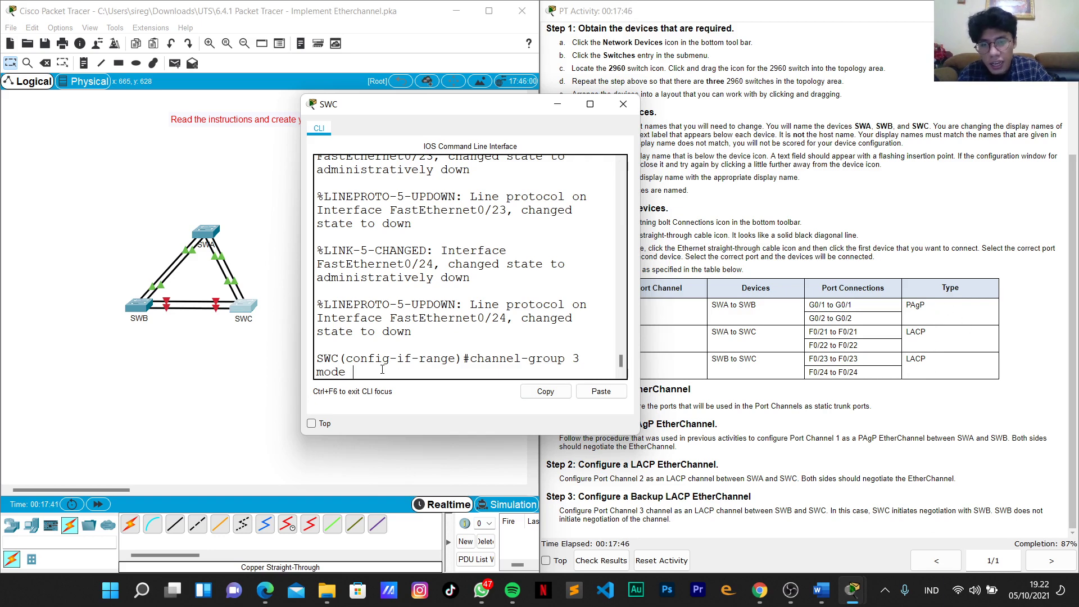
pyautogui.write('ctive')
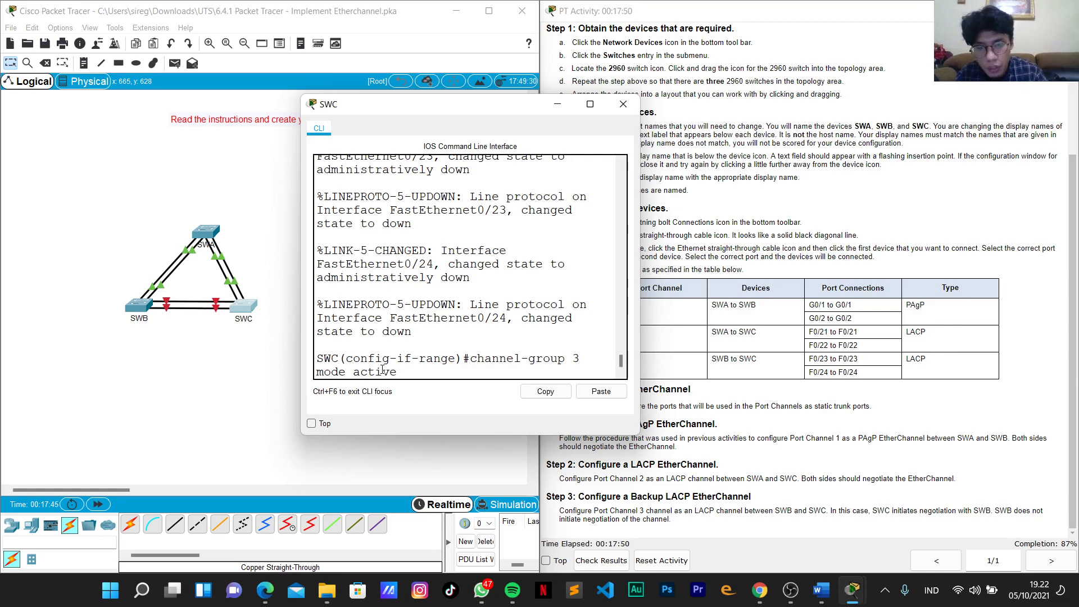
pyautogui.press('Return')
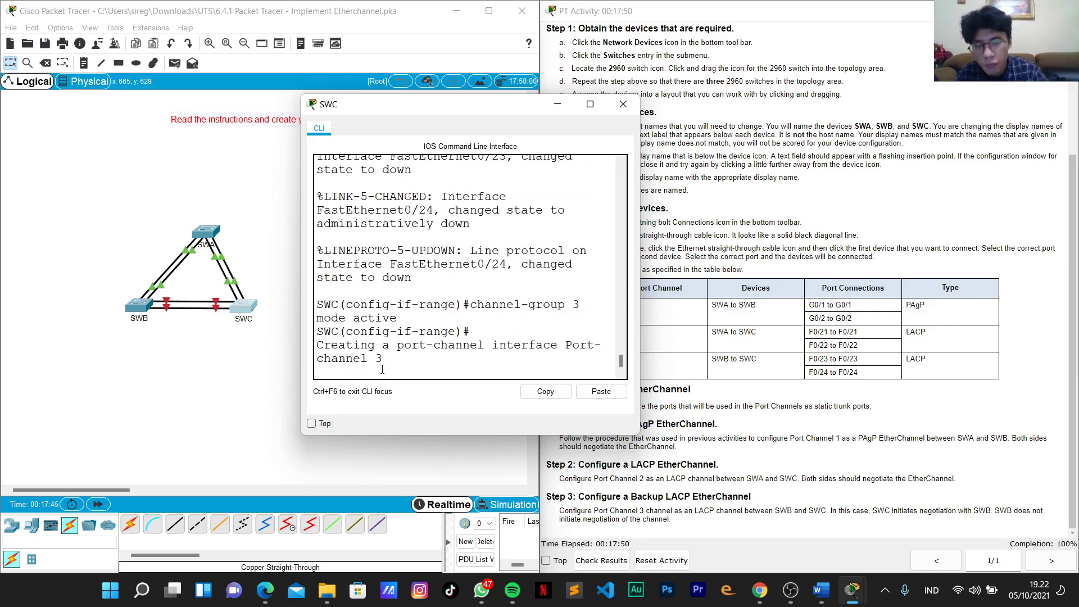
# Re-enable SWC's f0/23-24 interfaces with no shut, and exit to global configuration mode.
pyautogui.write('no shut')
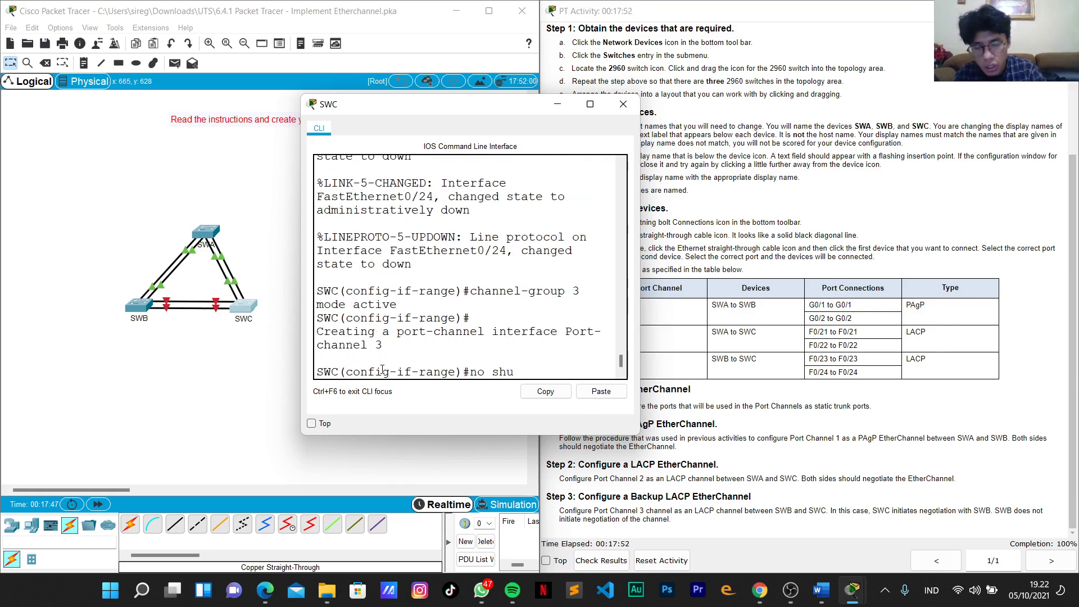
pyautogui.press('Return')
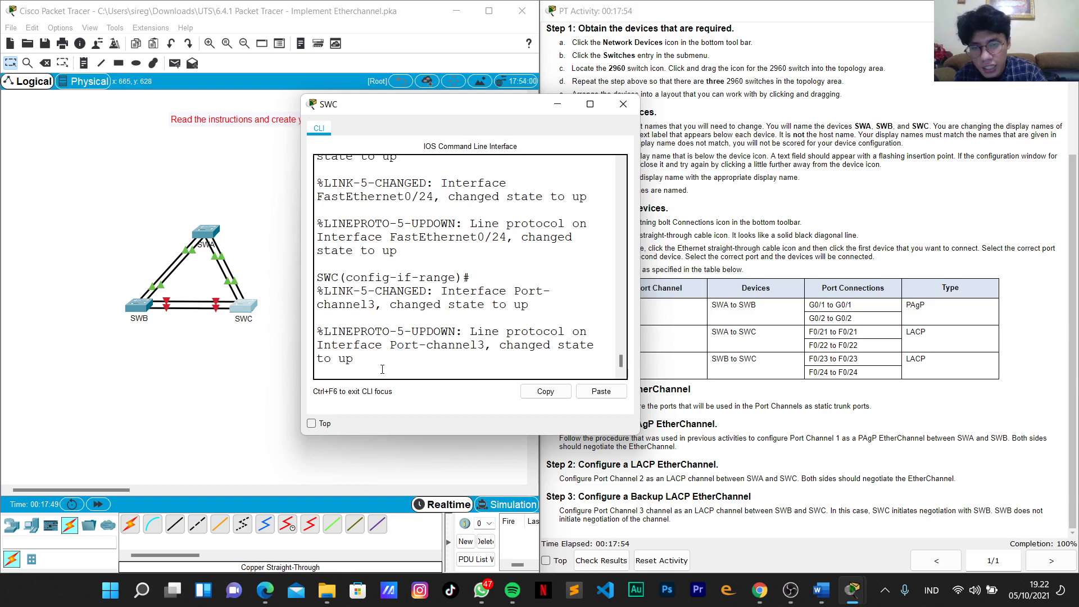
pyautogui.press('Return')
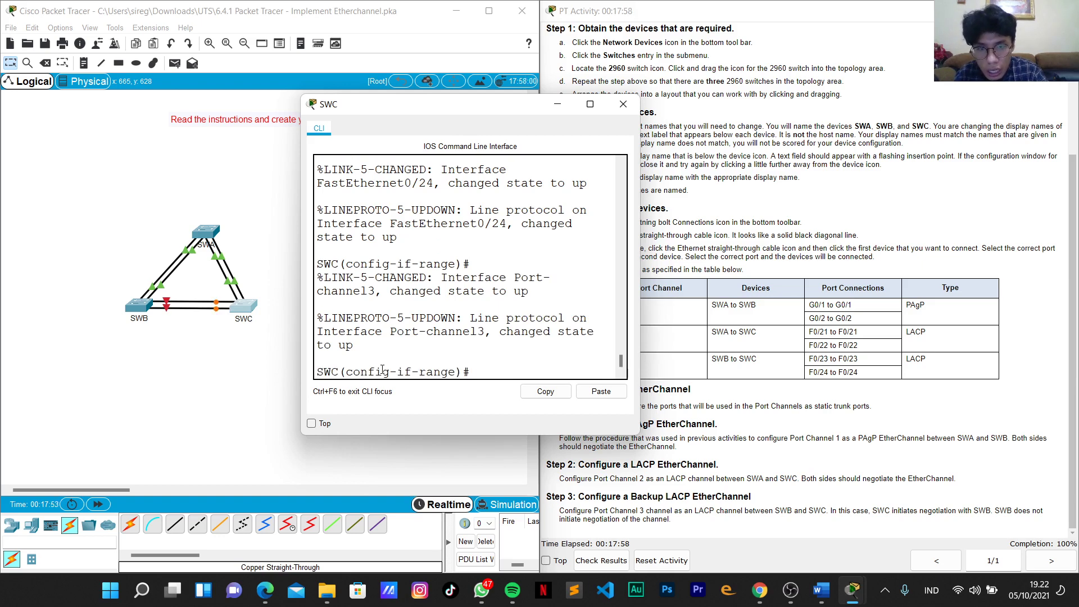
pyautogui.write('exit')
pyautogui.press('Return')
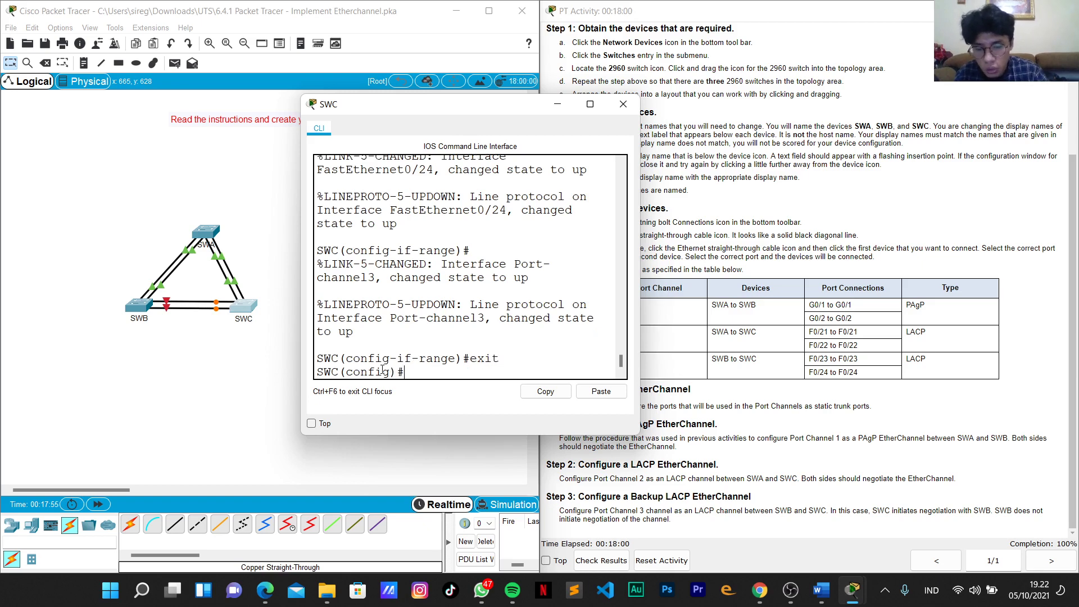
# Set SWC's port-channel 3 interface to trunk mode with sw mode trunk, and exit interface configuration.
pyautogui.write('int ')
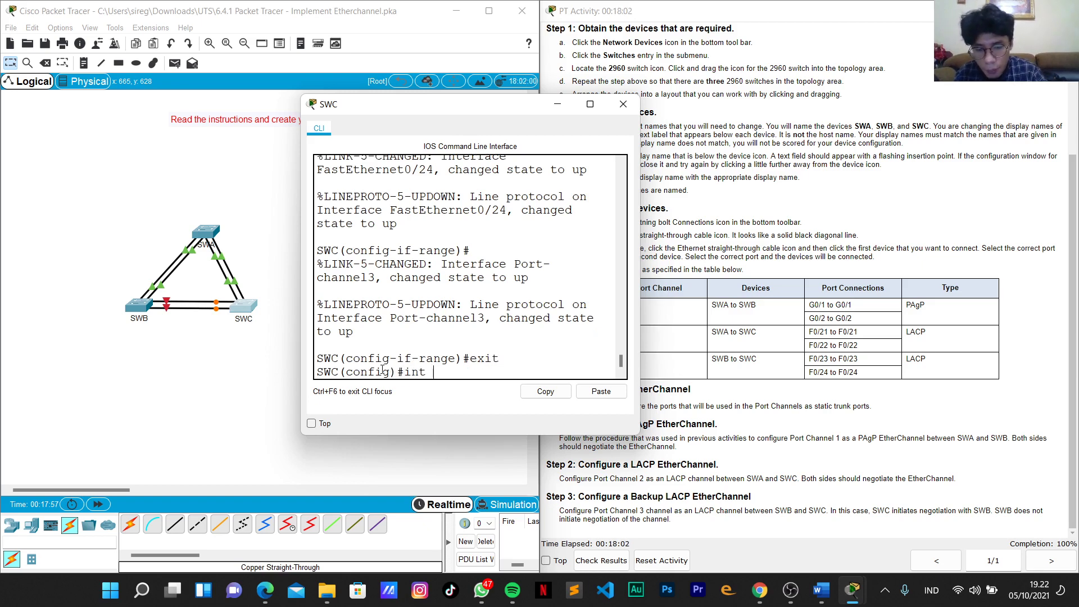
pyautogui.write('port')
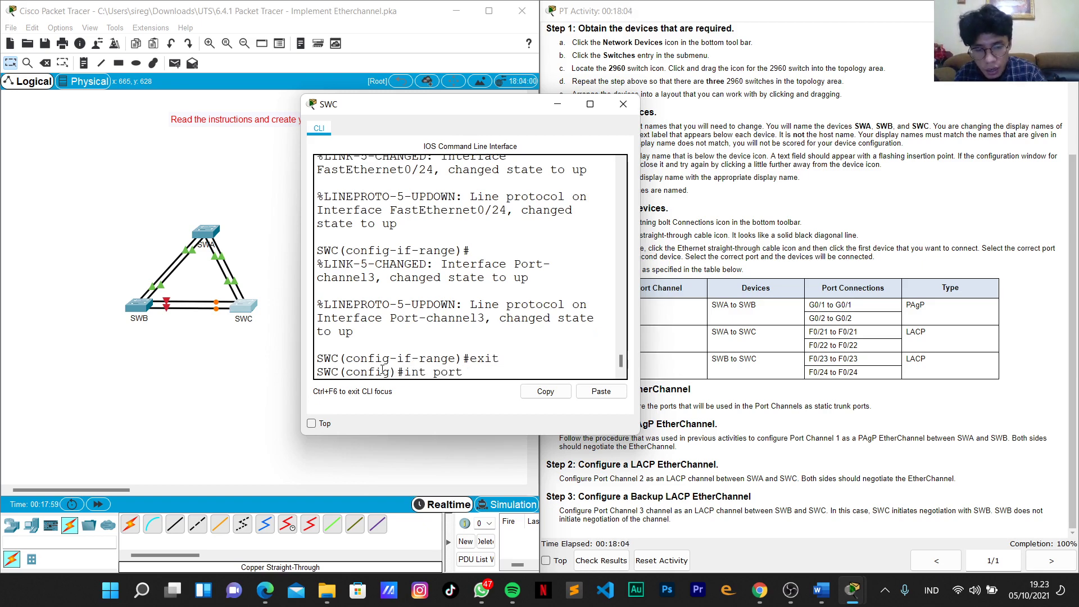
pyautogui.write('-channel')
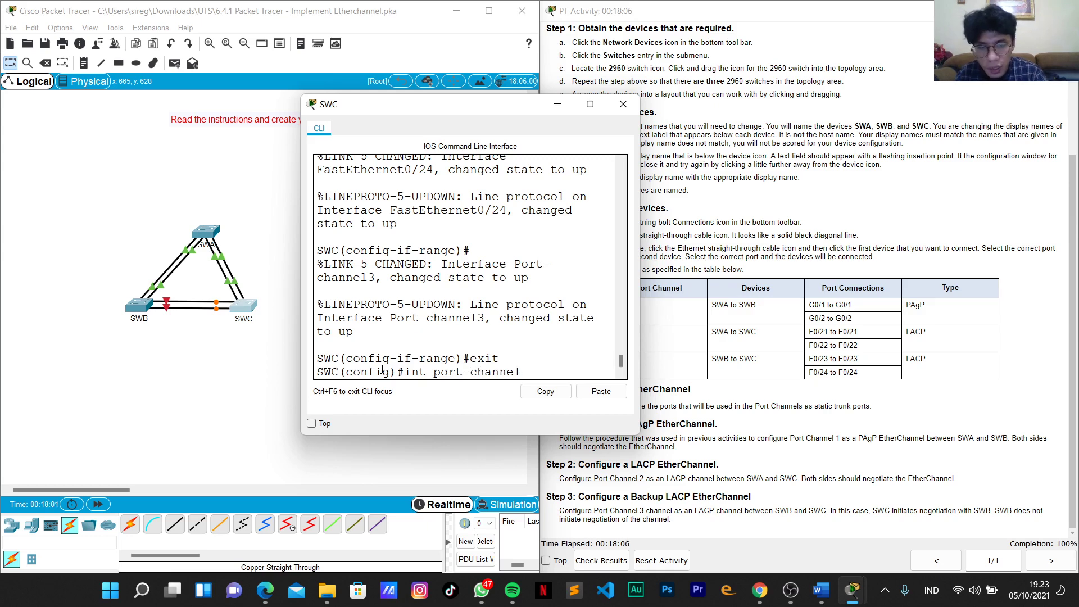
pyautogui.write(' 3')
pyautogui.press('Return')
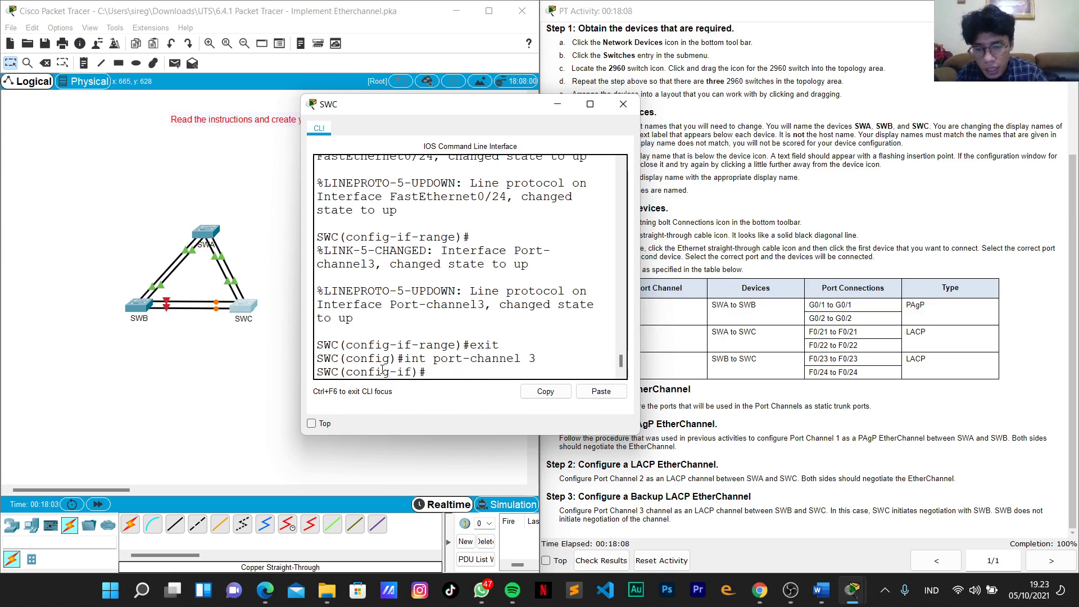
pyautogui.write('sw mode')
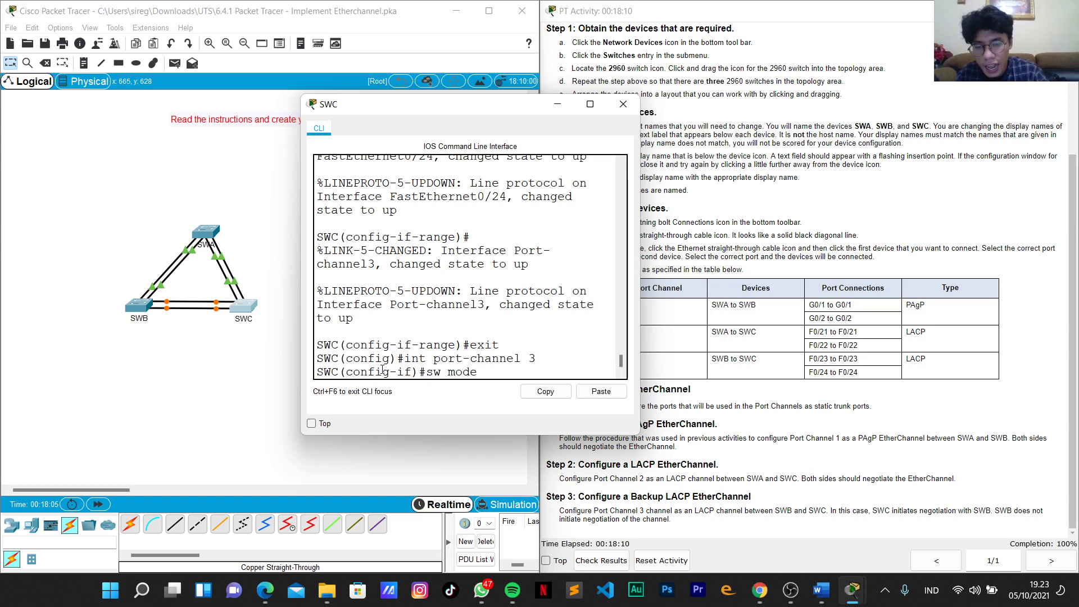
pyautogui.write(' trunk')
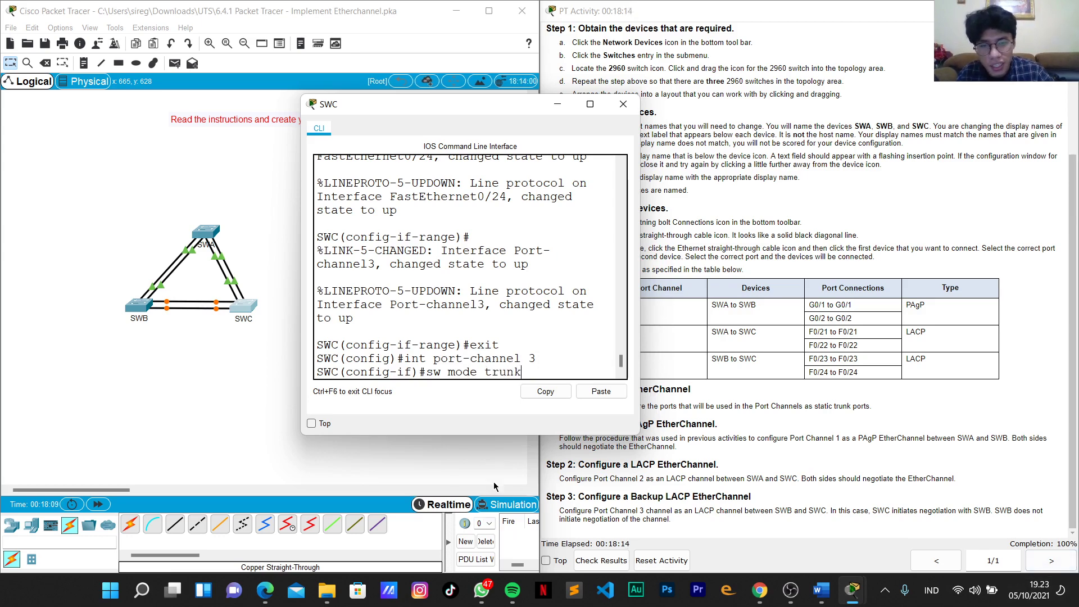
pyautogui.press('Return')
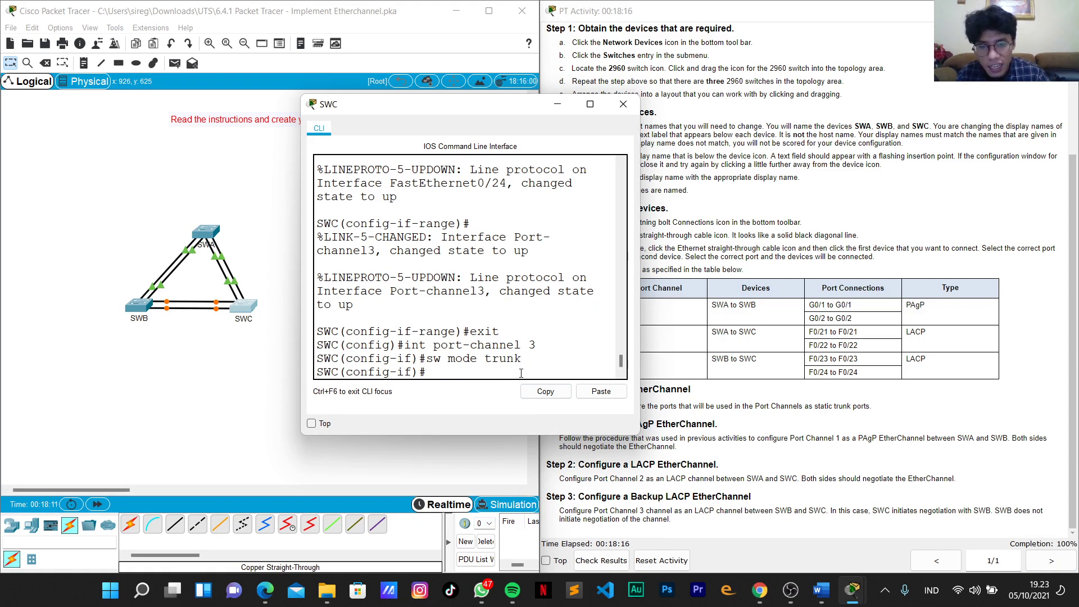
pyautogui.write('exit')
pyautogui.press('Return')
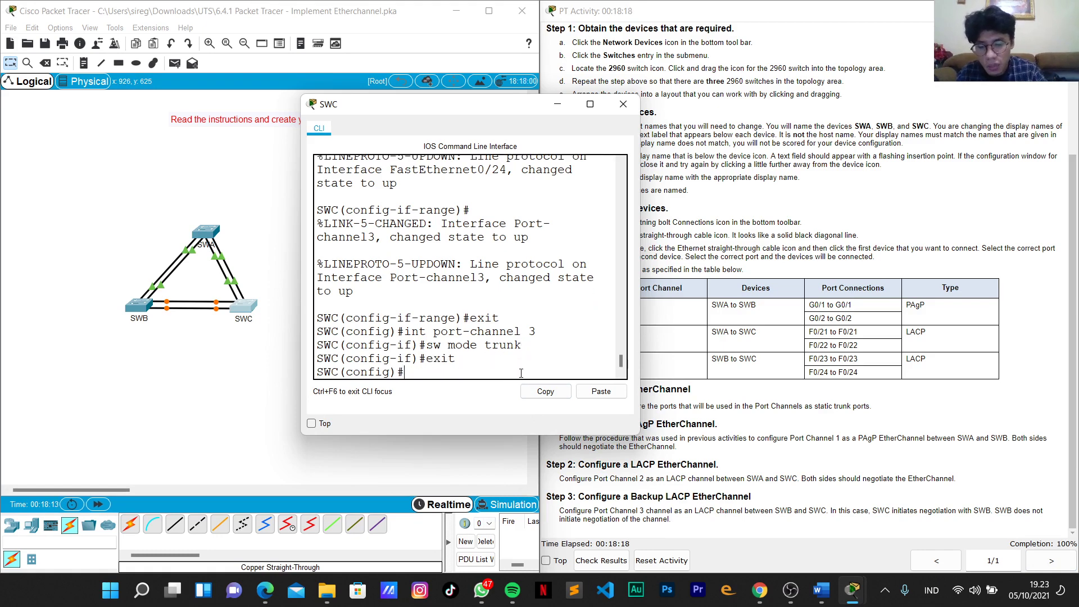
# Exit SWC's configuration mode and run show etherchannel summary to examine the port-channel groups, their protocols and member ports.
pyautogui.write('exit')
pyautogui.press('Return')
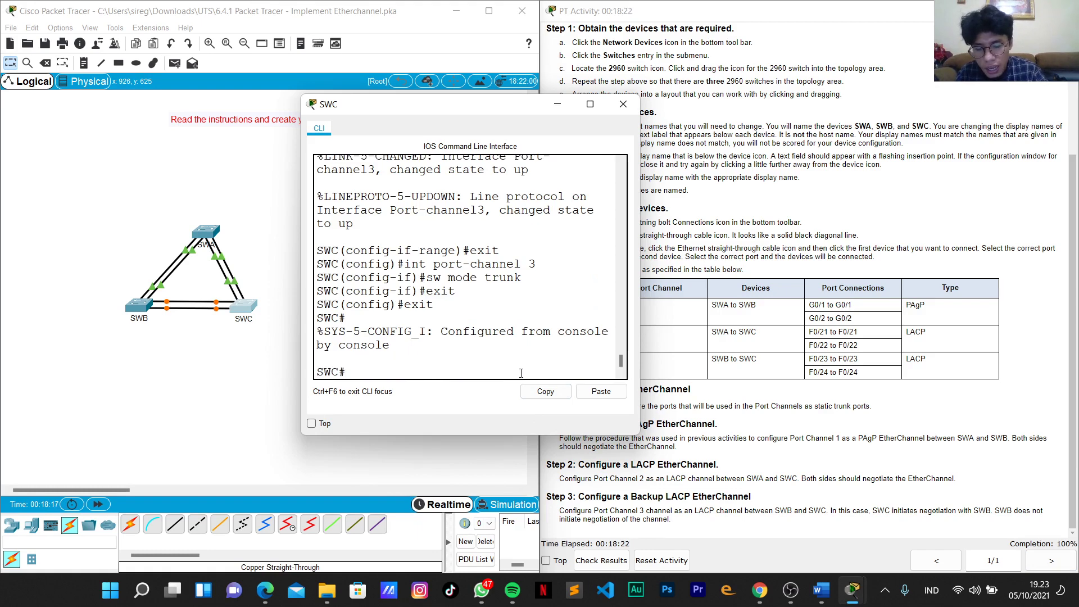
pyautogui.write('show')
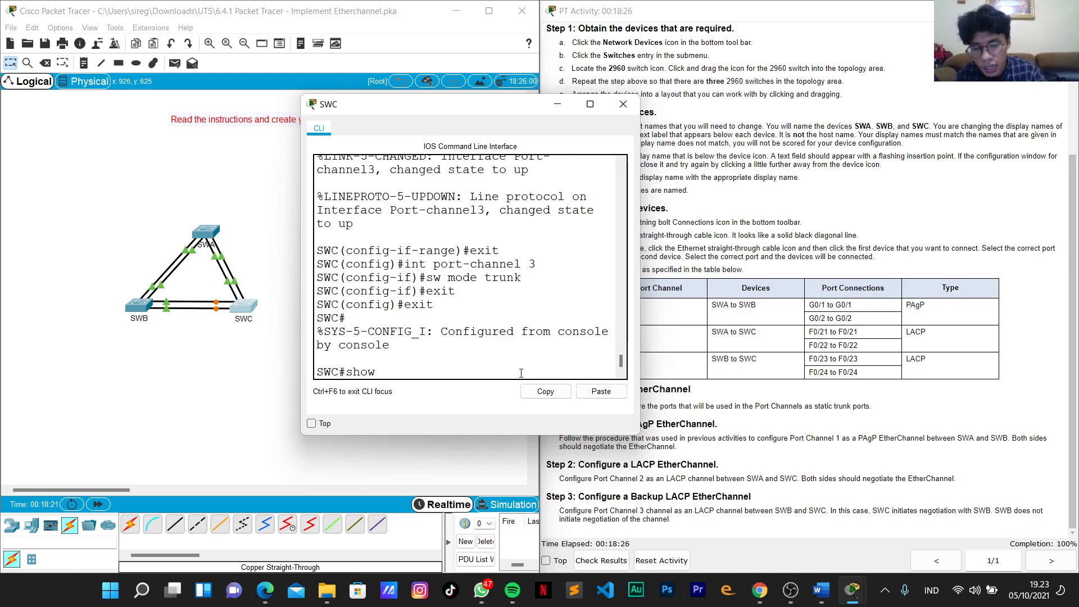
pyautogui.write(' etherchannel')
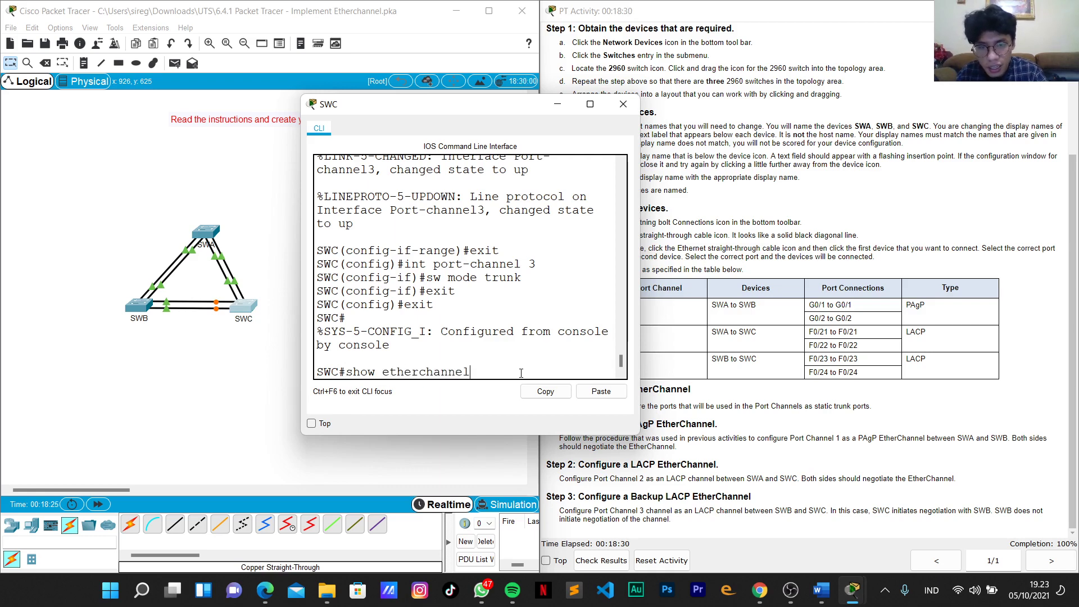
pyautogui.write(' summary')
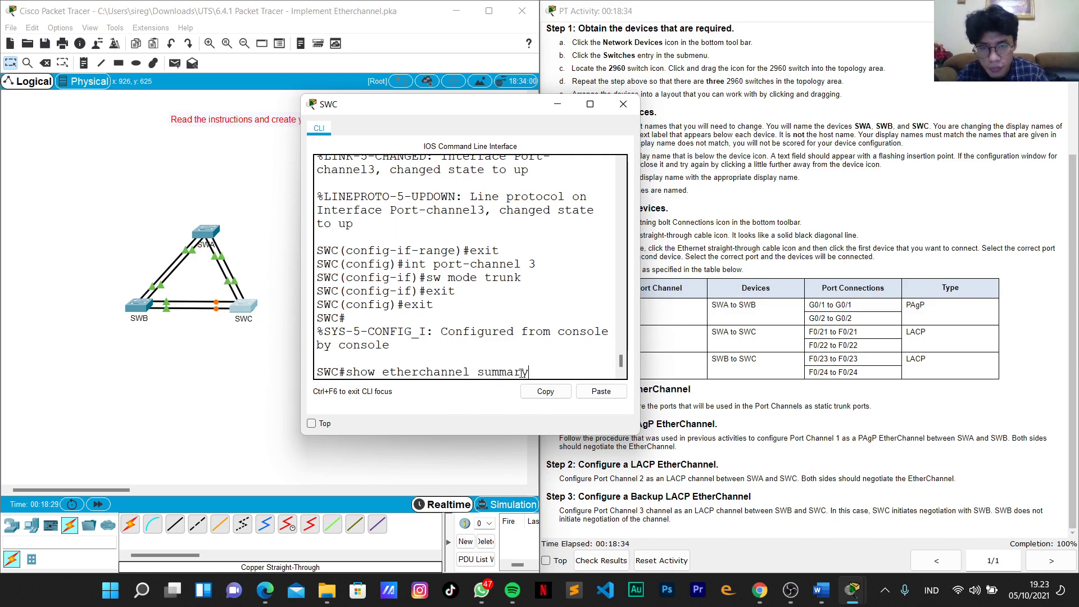
pyautogui.press('Return')
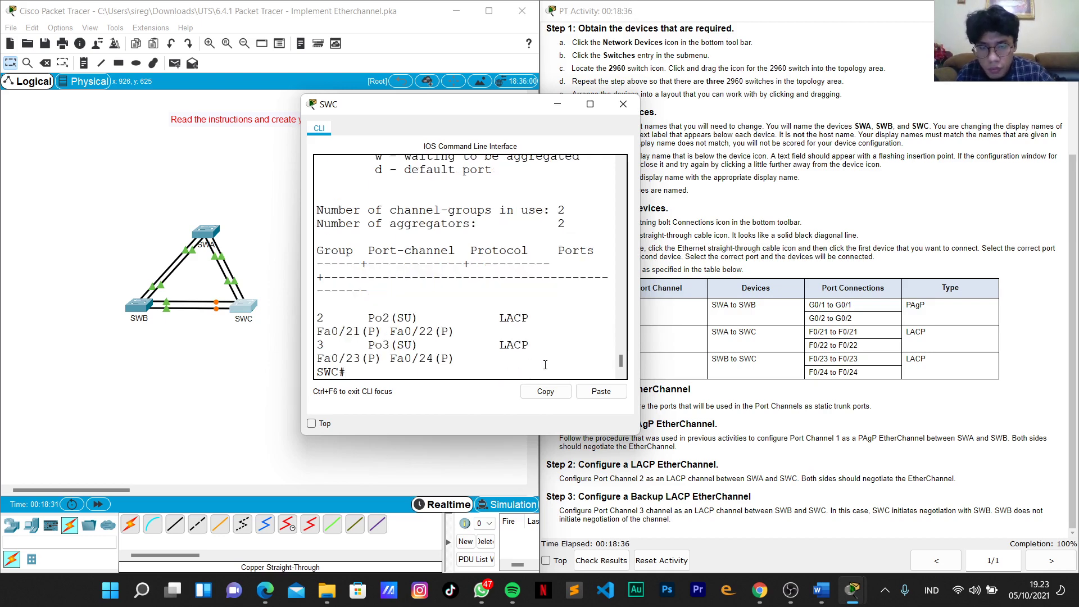
pyautogui.moveTo(302, 293); pyautogui.dragTo(137, 288)
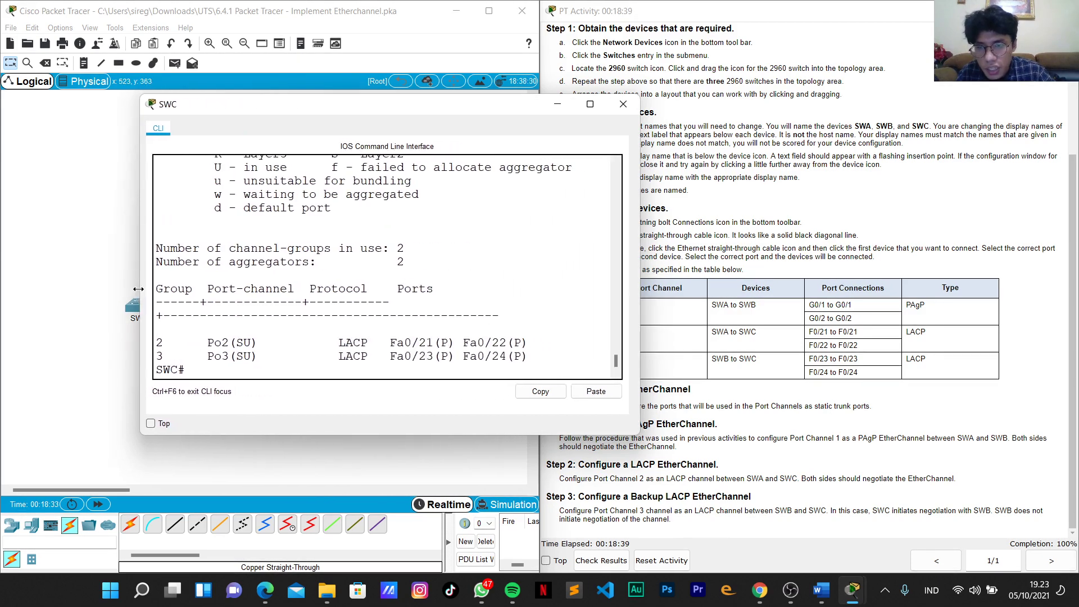
pyautogui.click(169, 344)
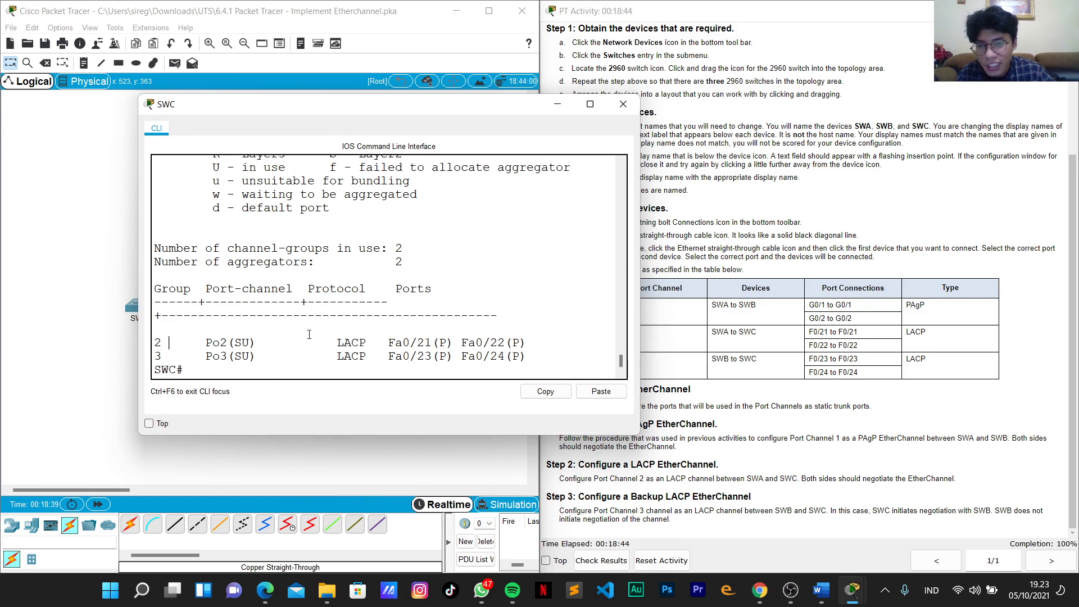
pyautogui.moveTo(334, 355)
pyautogui.mouseDown()
pyautogui.moveTo(342, 346)
pyautogui.moveTo(332, 375)
pyautogui.mouseUp()
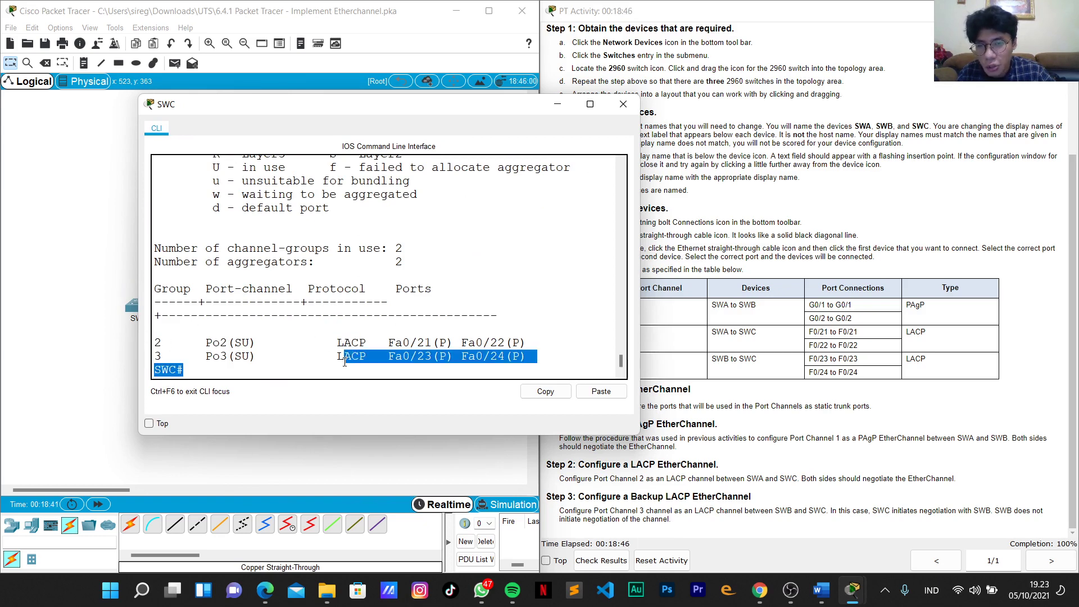
pyautogui.moveTo(389, 343); pyautogui.dragTo(462, 344)
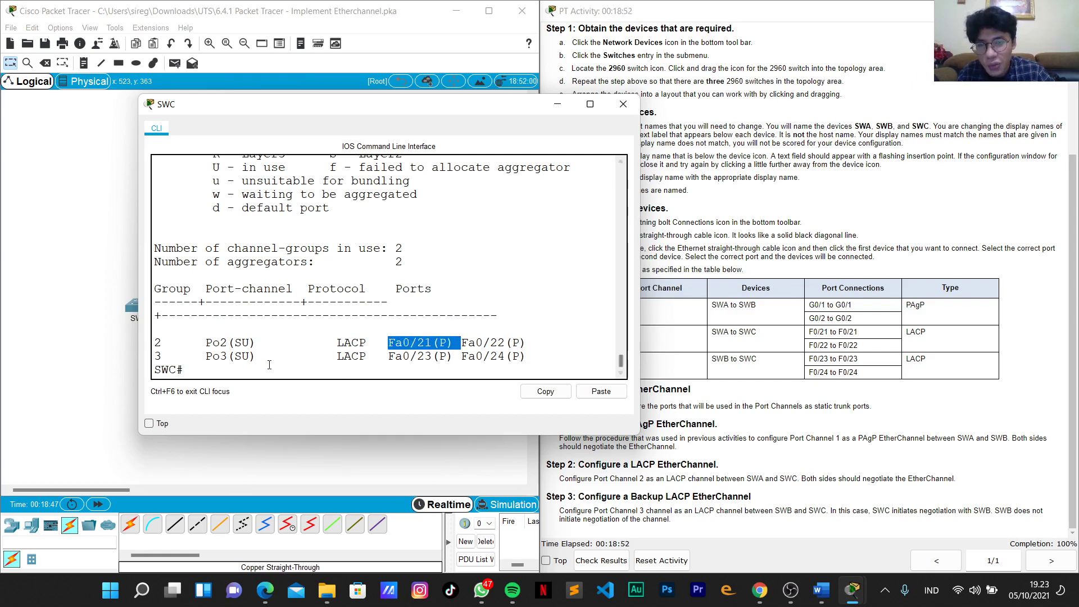
# Run show interface trunk on SWC and enlarge the CLI window to examine the trunk status of the port channels.
pyautogui.click(224, 370)
pyautogui.write('sh')
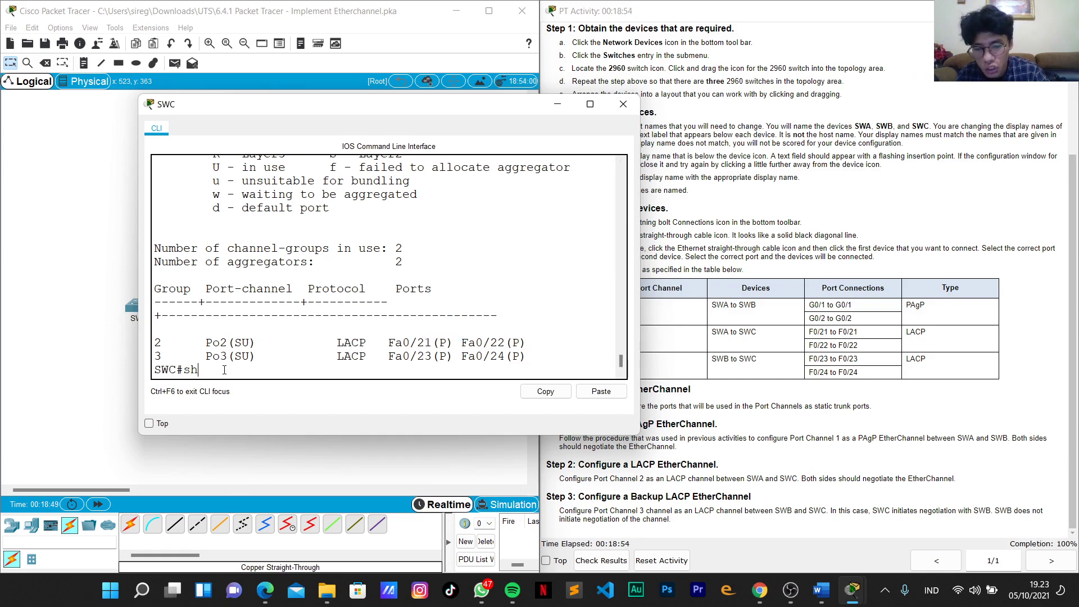
pyautogui.write('ow interface')
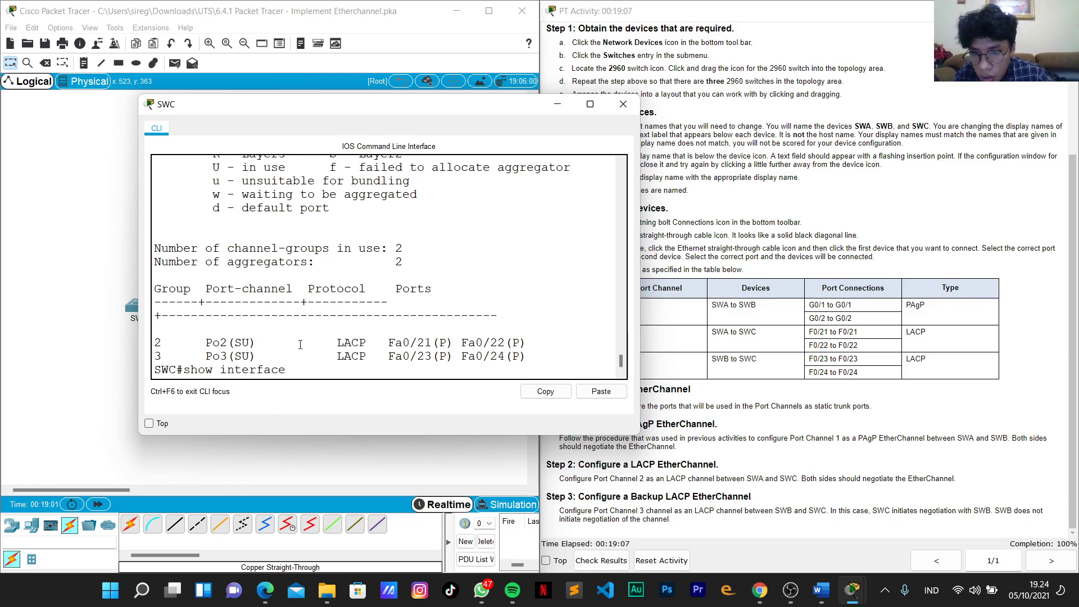
pyautogui.write('trunk')
pyautogui.press('Return')
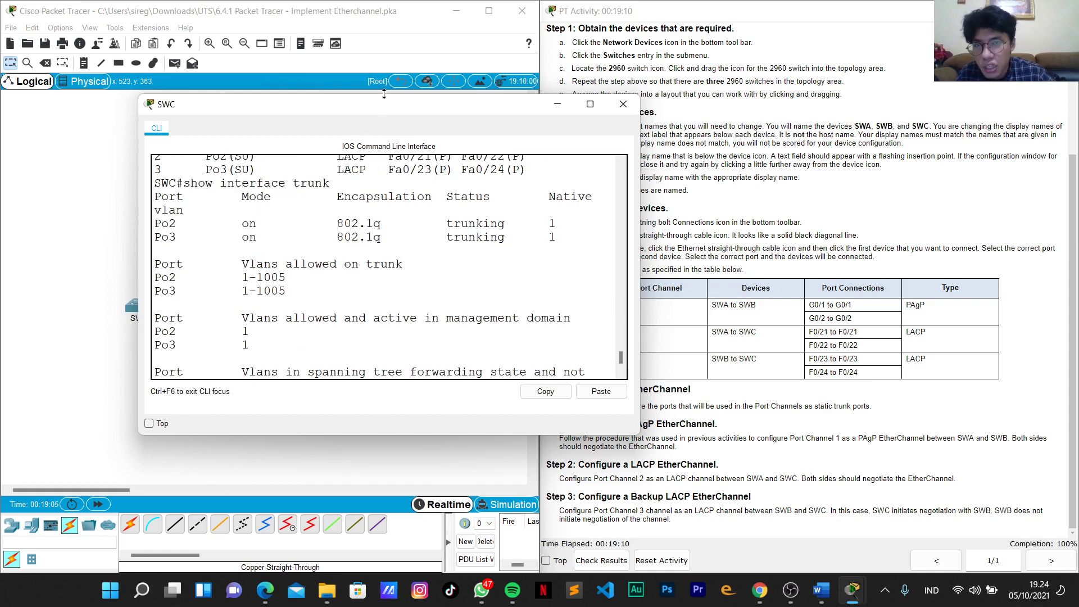
pyautogui.moveTo(387, 96); pyautogui.dragTo(395, 2)
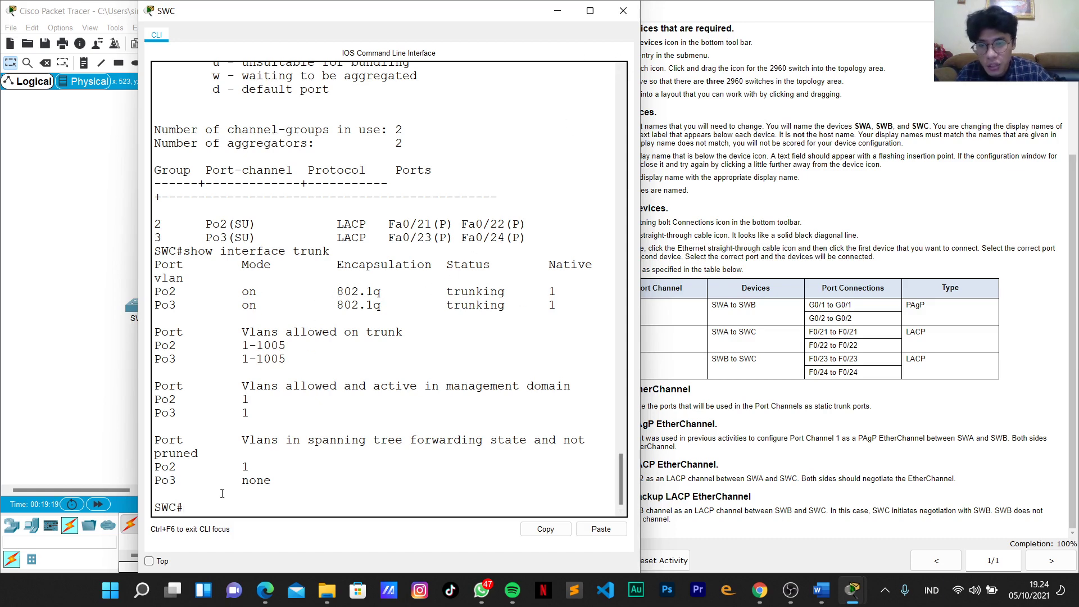
# End SWC's console session with exit and close its CLI window.
pyautogui.write('exit')
pyautogui.press('Return')
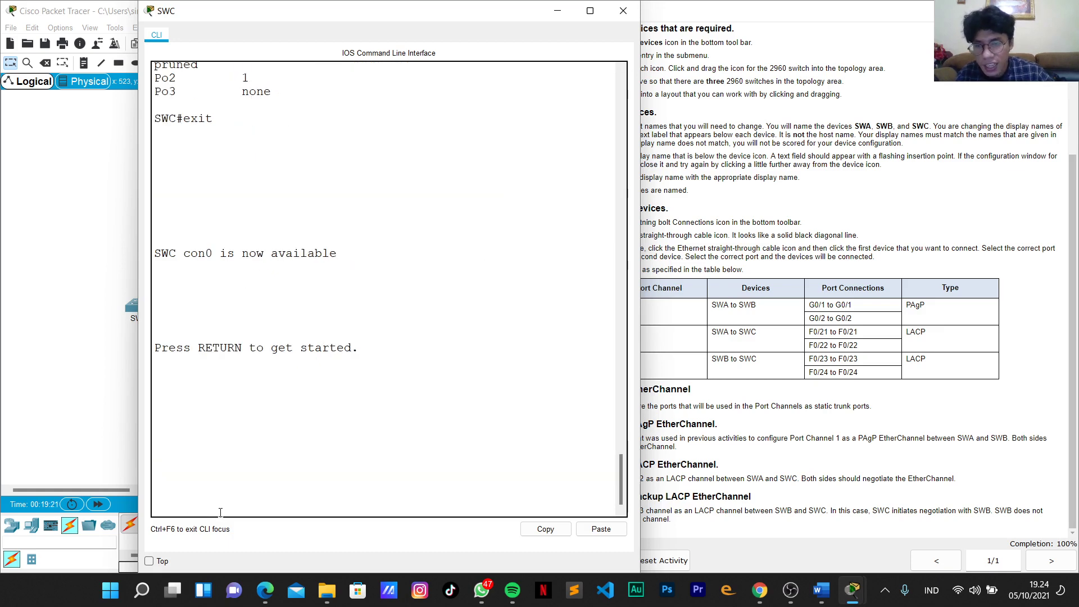
pyautogui.click(623, 11)
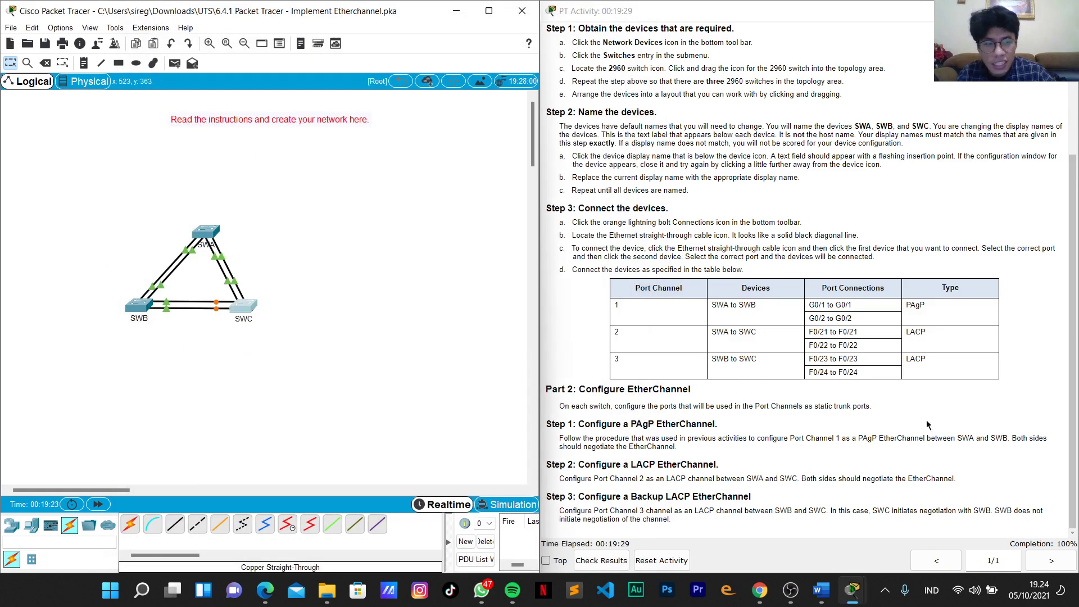
# Check the activity results, review the full and incorrect-only assessment items and the overall feedback, and close the results.
pyautogui.click(1008, 535)
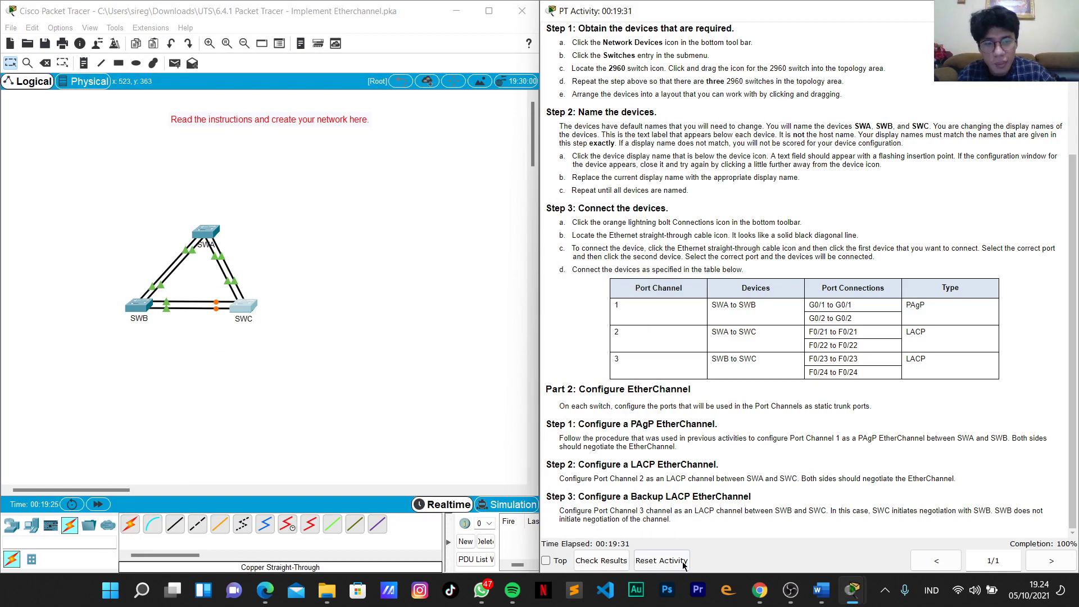
pyautogui.click(607, 561)
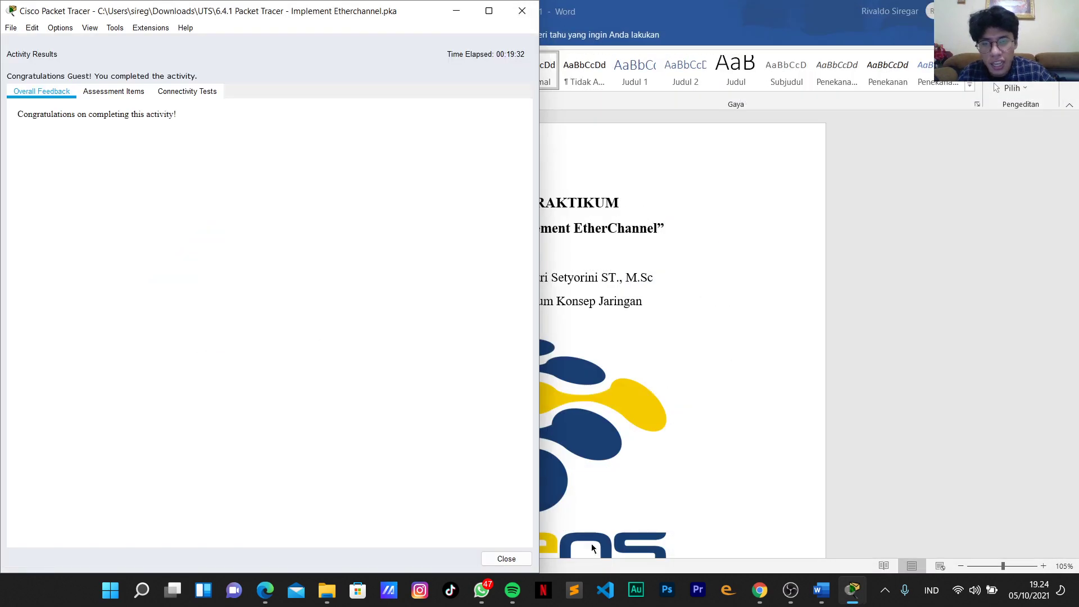
pyautogui.click(118, 94)
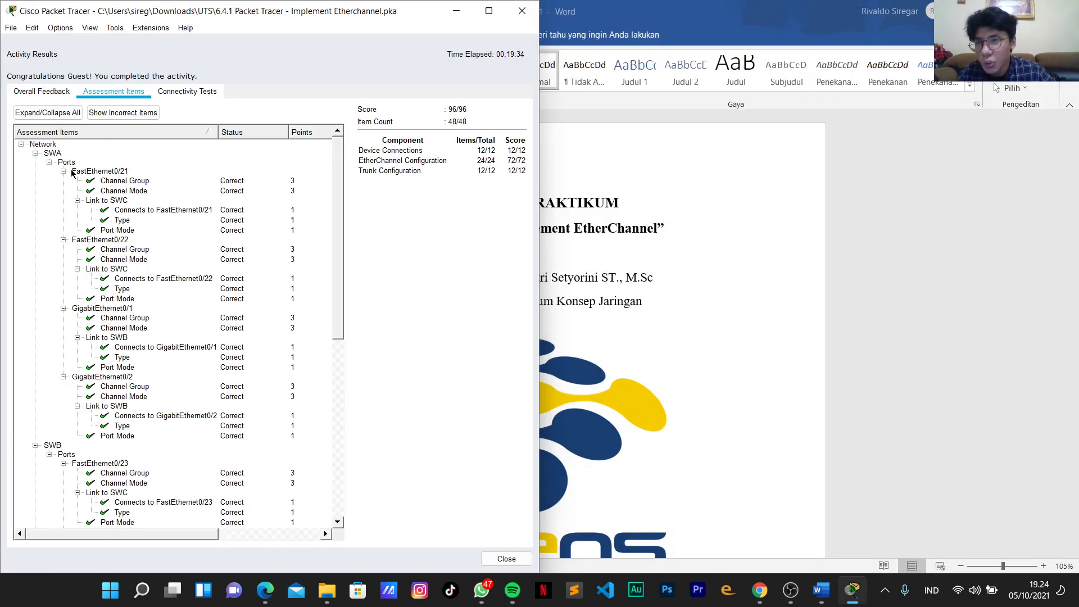
pyautogui.scroll(-7, 93, 186)
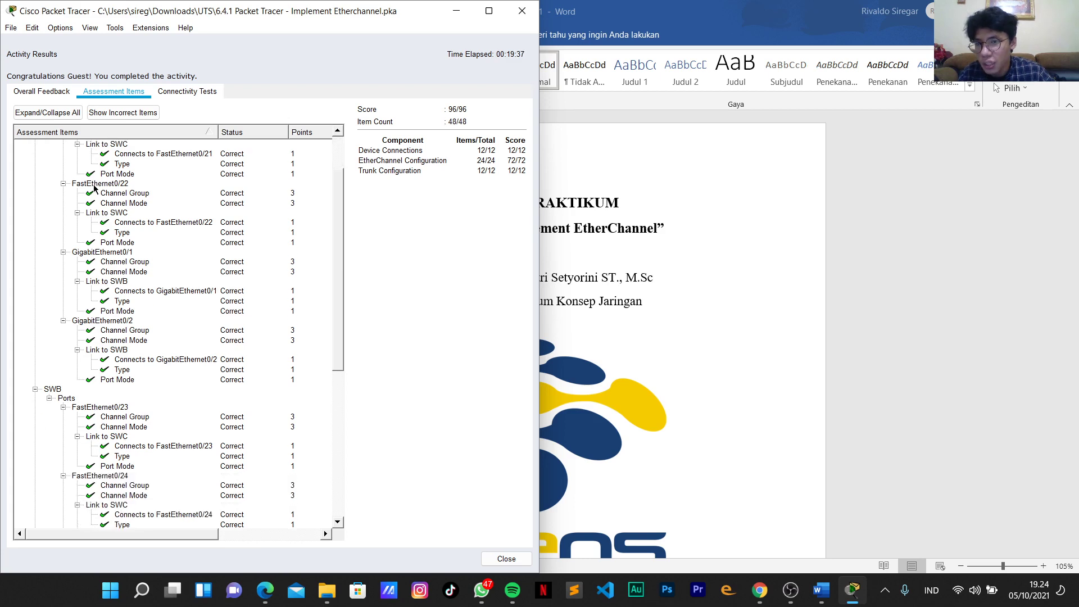
pyautogui.scroll(-4, 140, 241)
pyautogui.scroll(6, 225, 253)
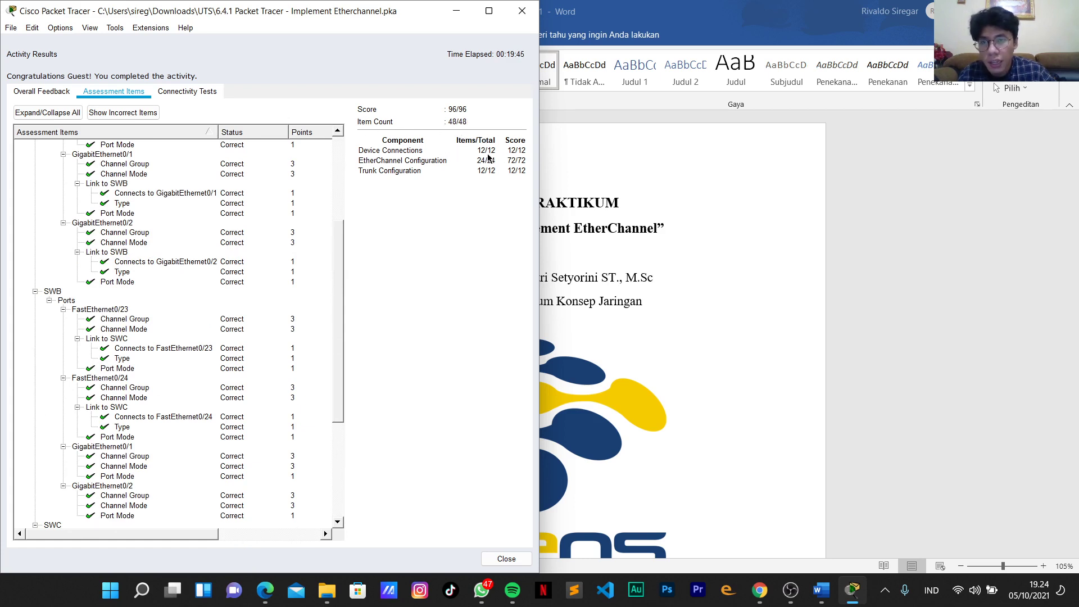
pyautogui.click(125, 113)
pyautogui.click(52, 112)
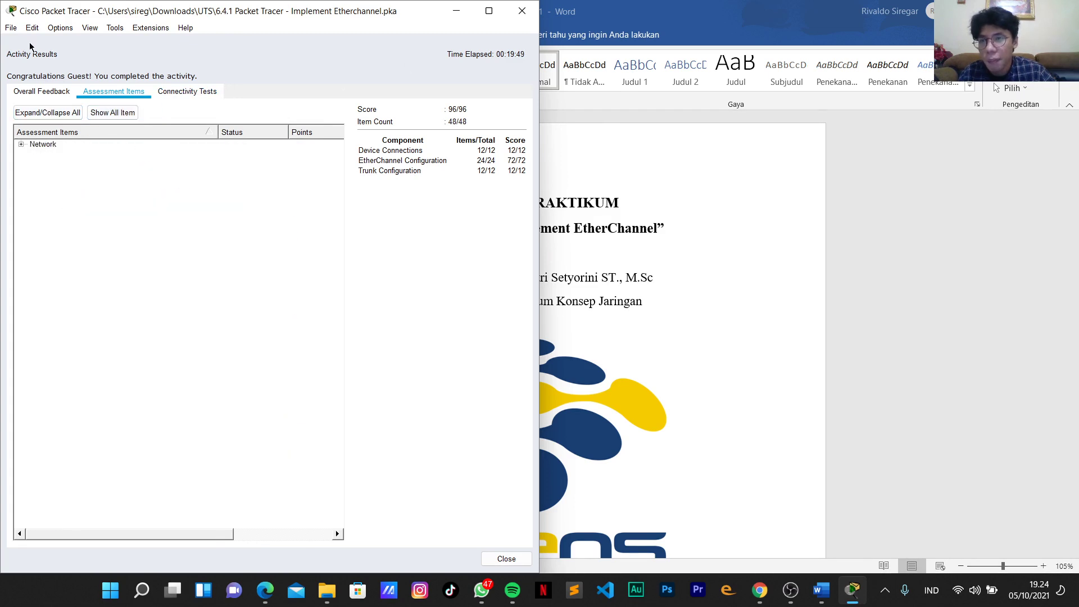
pyautogui.click(42, 91)
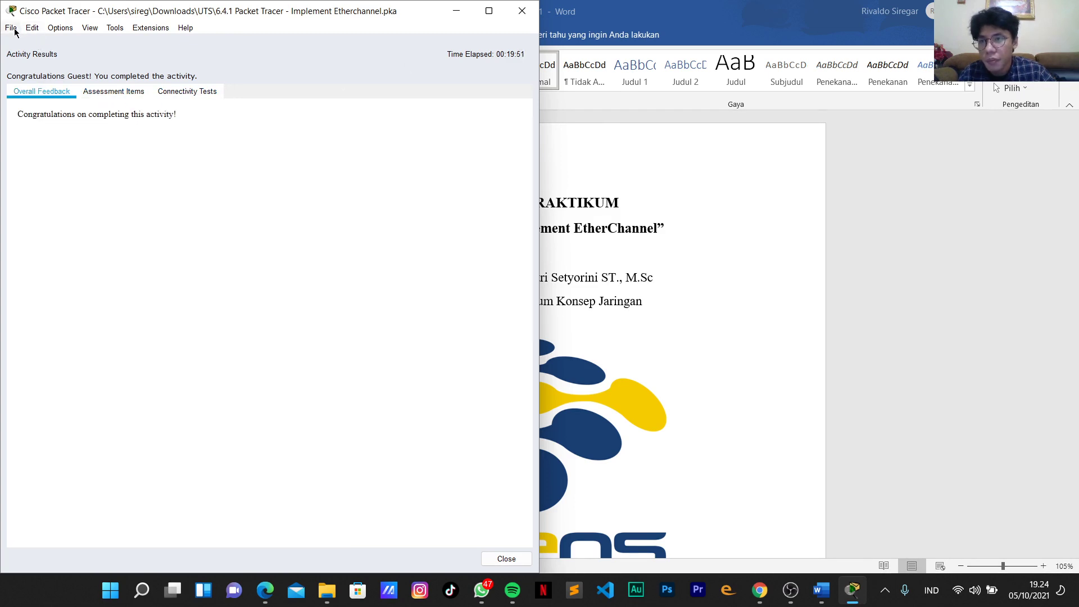
pyautogui.click(521, 11)
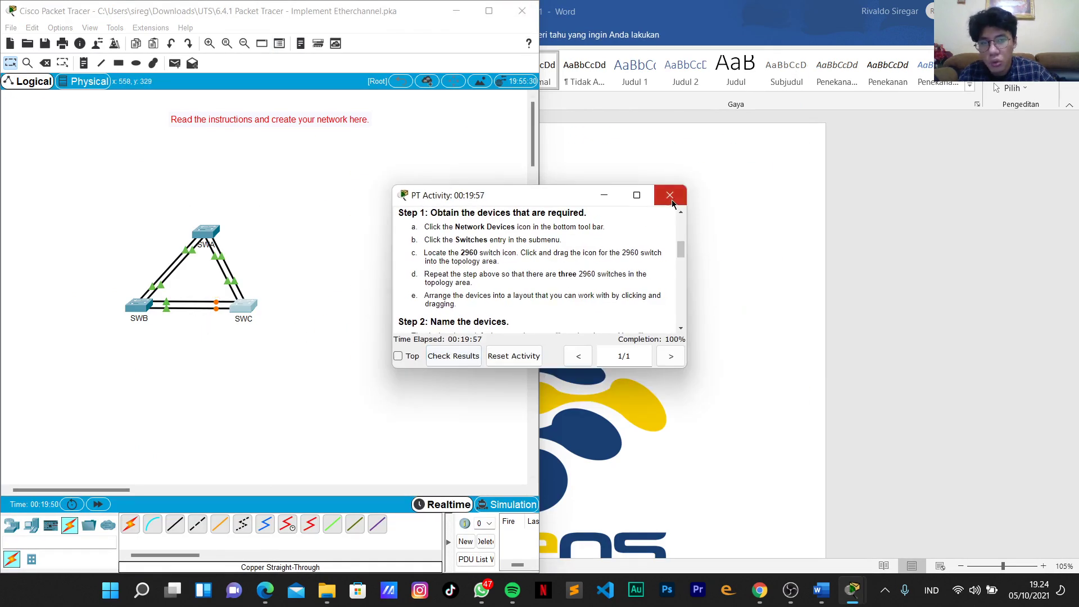
# Fast-forward the network time four times in Realtime mode, and bring the PT Activity instructions window to the front.
pyautogui.click(94, 505)
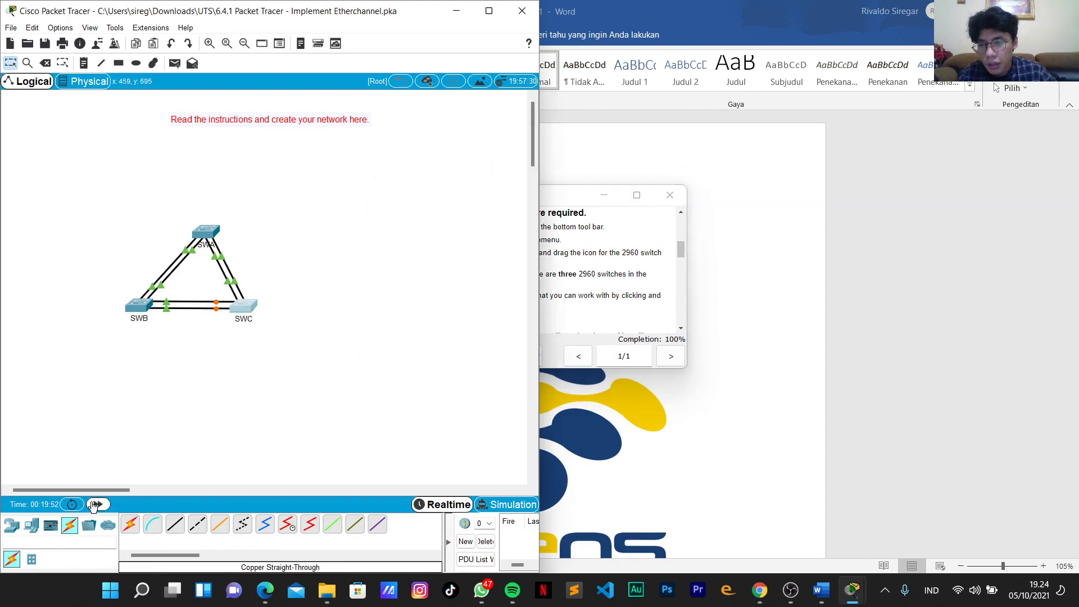
pyautogui.click(93, 504)
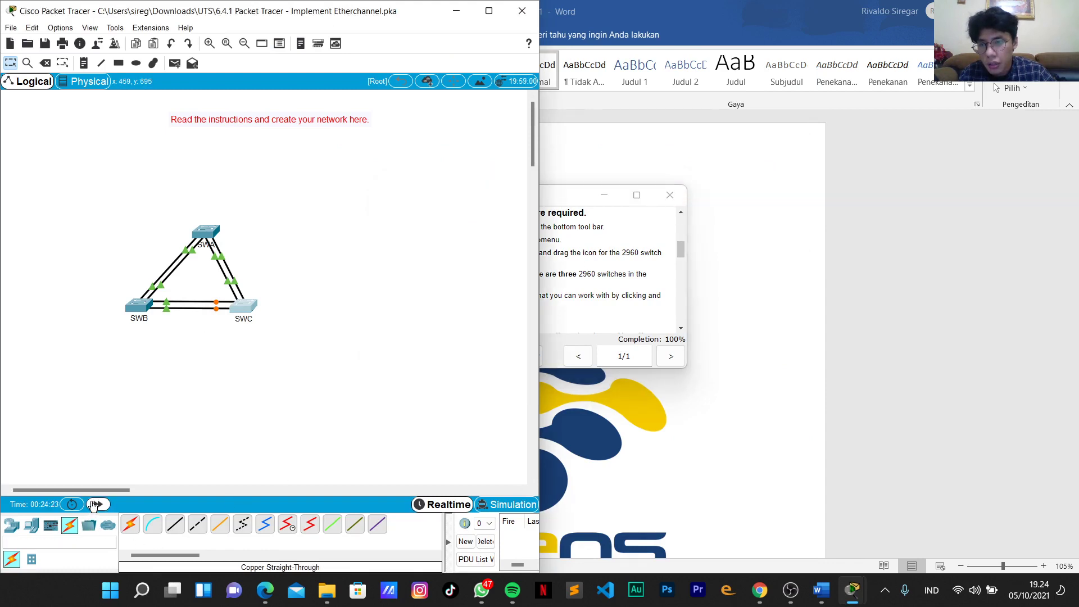
pyautogui.click(94, 505)
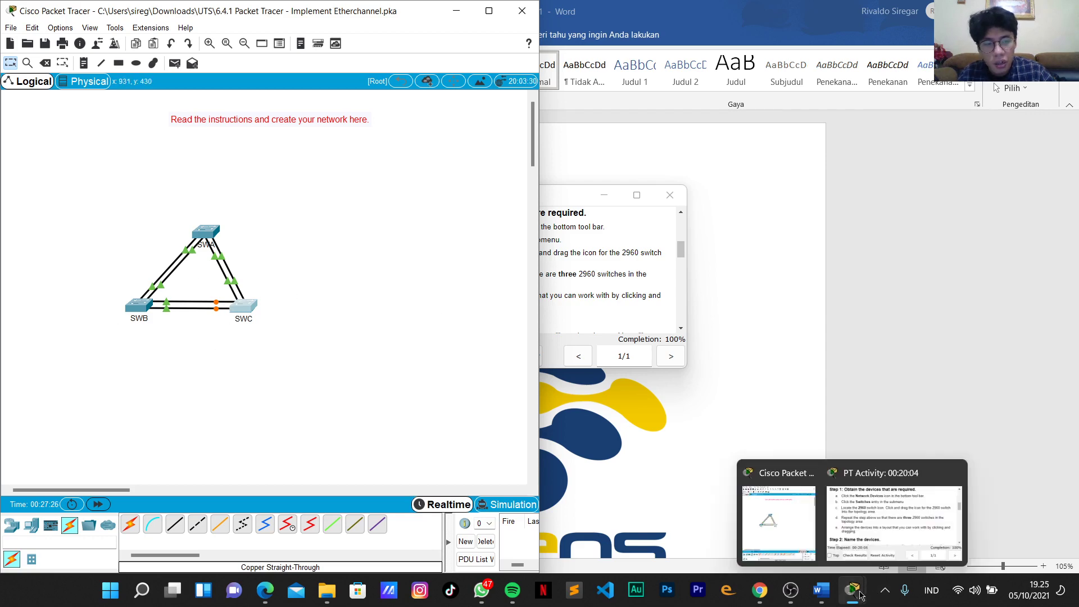
pyautogui.click(99, 504)
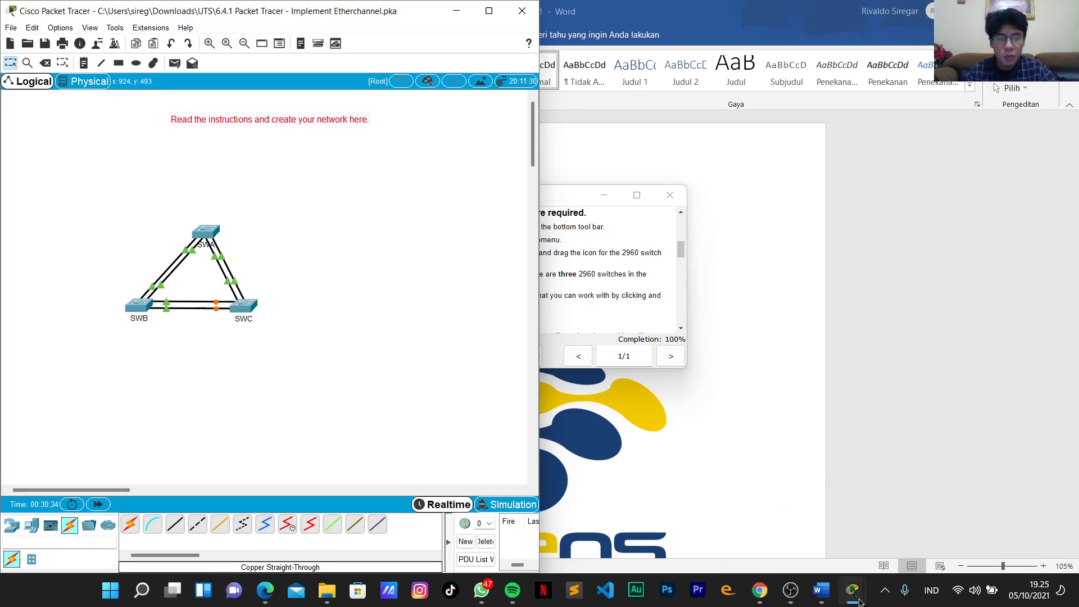
pyautogui.moveTo(852, 590)
pyautogui.click(910, 517)
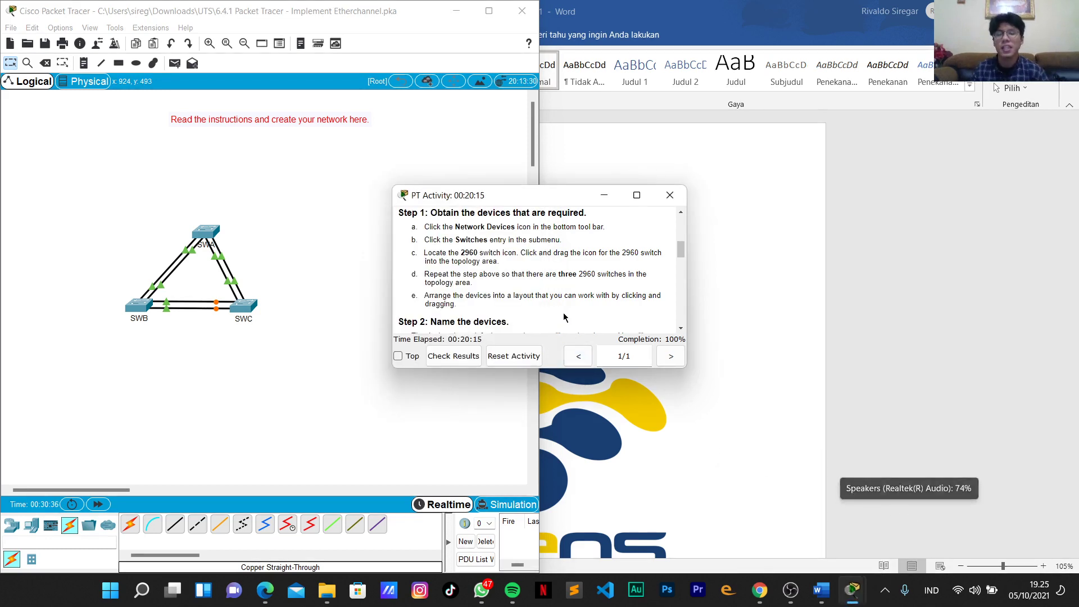